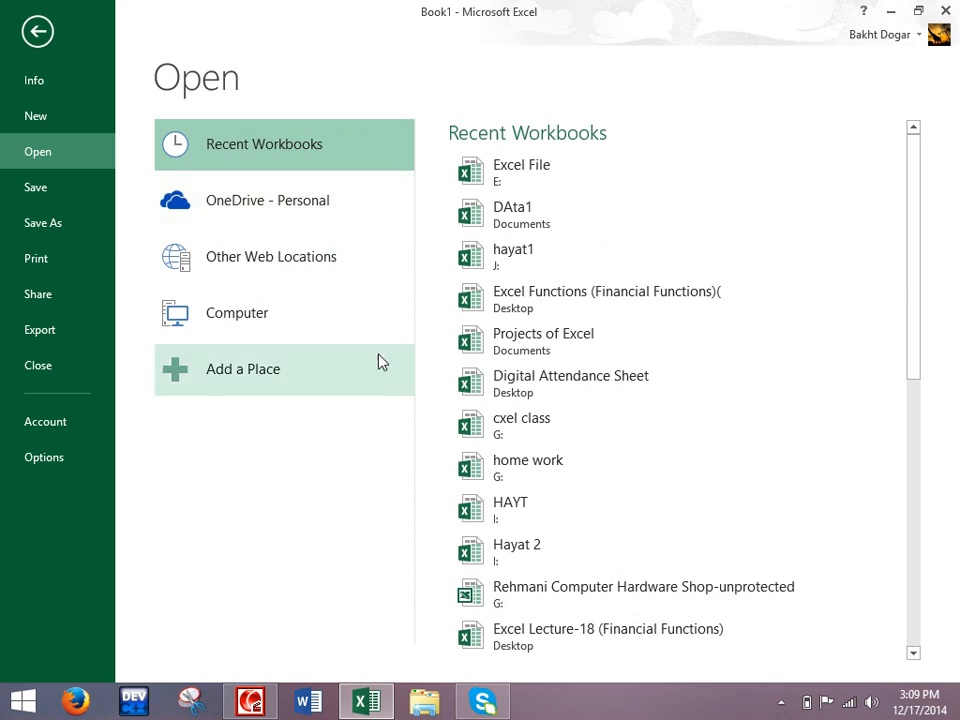
- Copy range A1:D13 from the Excel File workbook, then create the blank workbook Book2
left_click(508, 165)
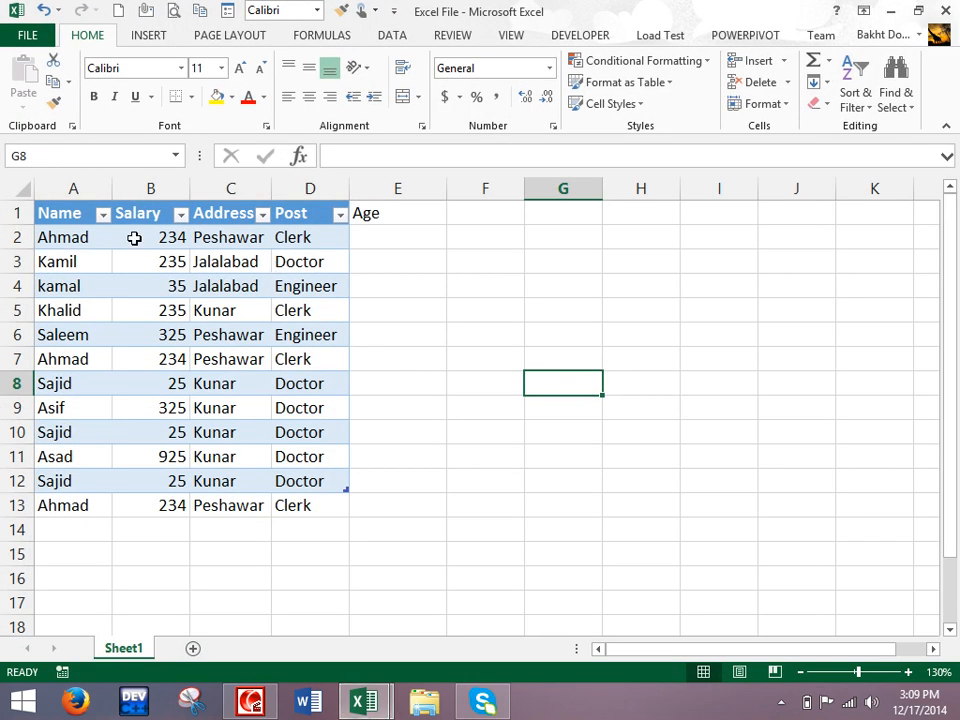
left_click_drag(57, 212, 309, 505)
right_click(181, 258)
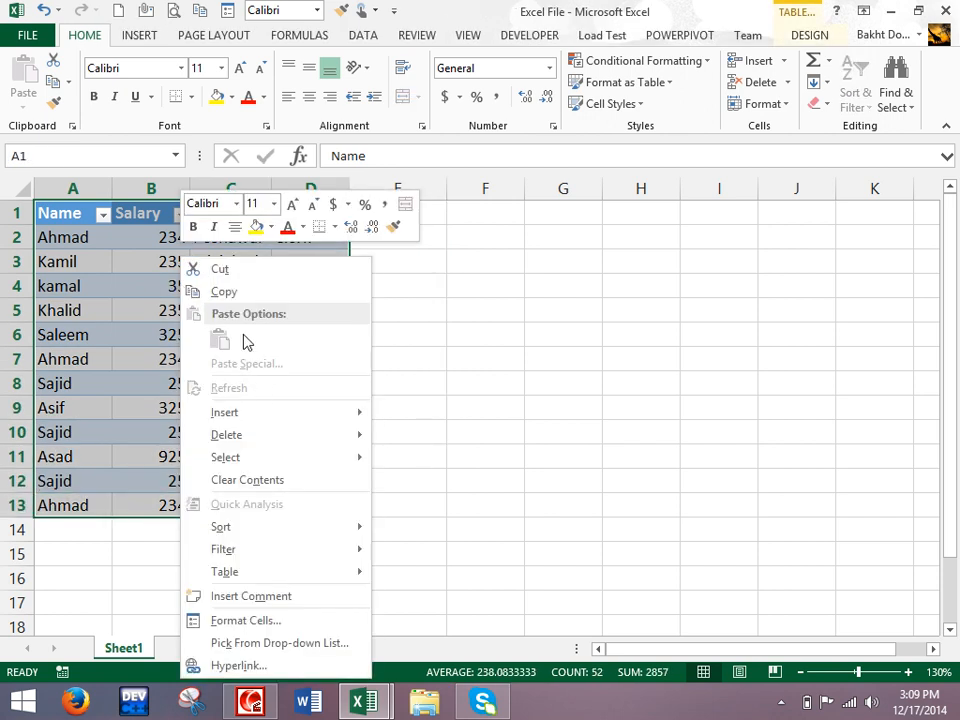
left_click(224, 292)
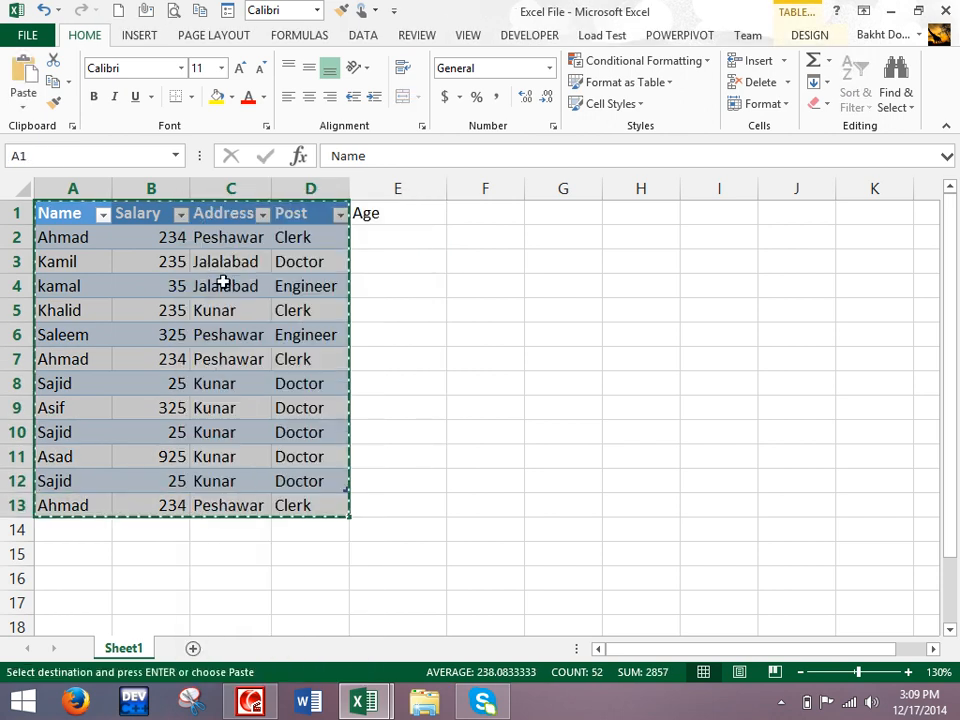
left_click(120, 12)
scroll(140, 243, "up", 4)
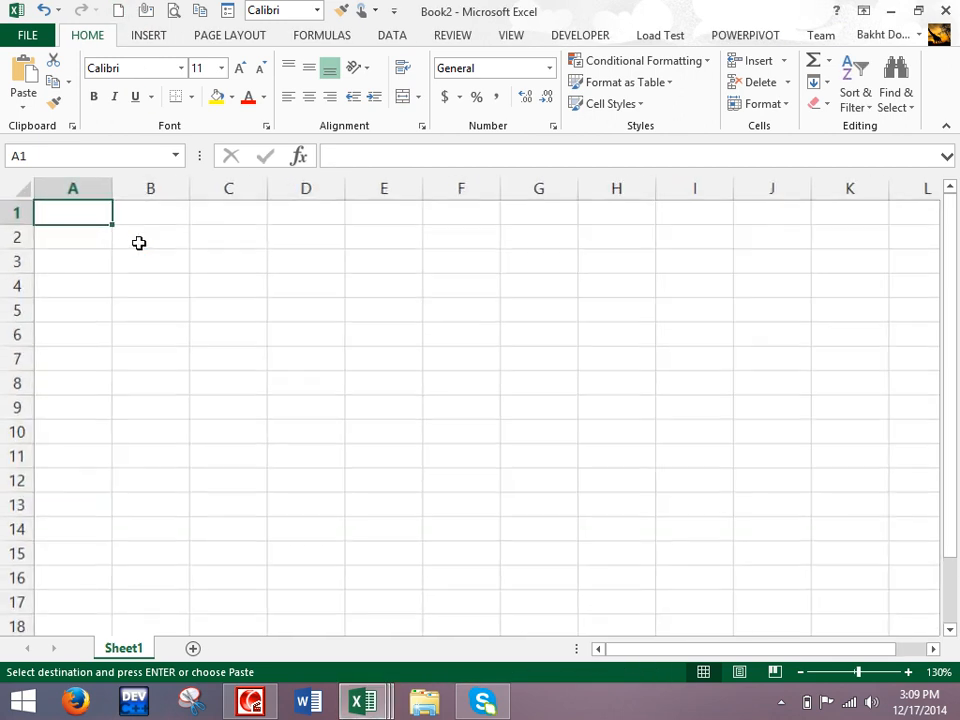
- Paste the copied employee table into Book2 using Paste Values
left_click(23, 98)
left_click(20, 207)
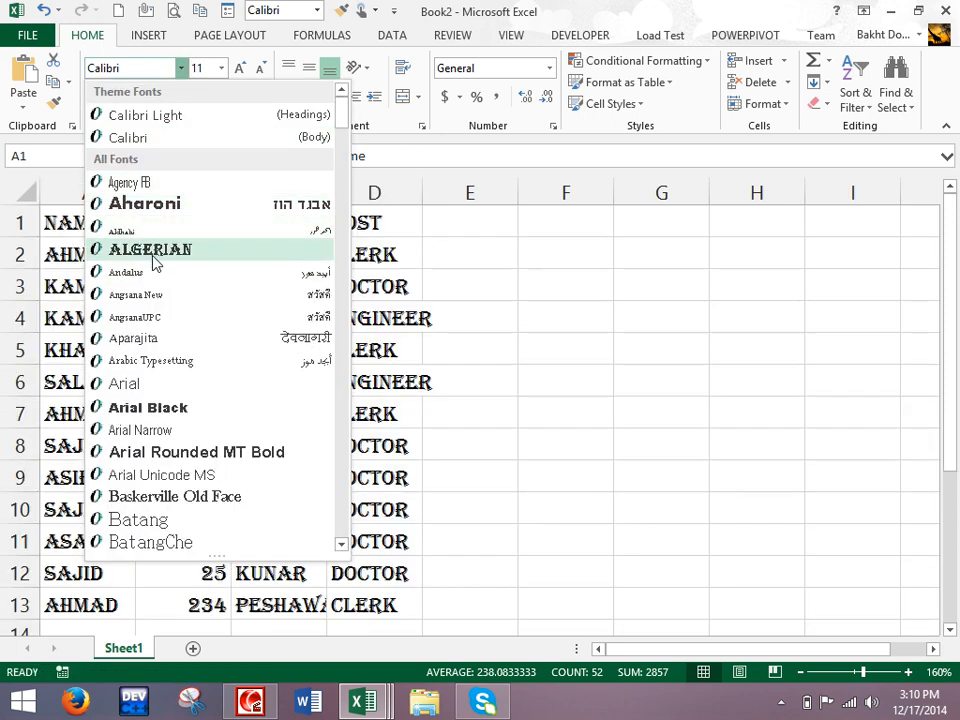
- Set the table font to Andalus and settle the size at 12
left_click(157, 271)
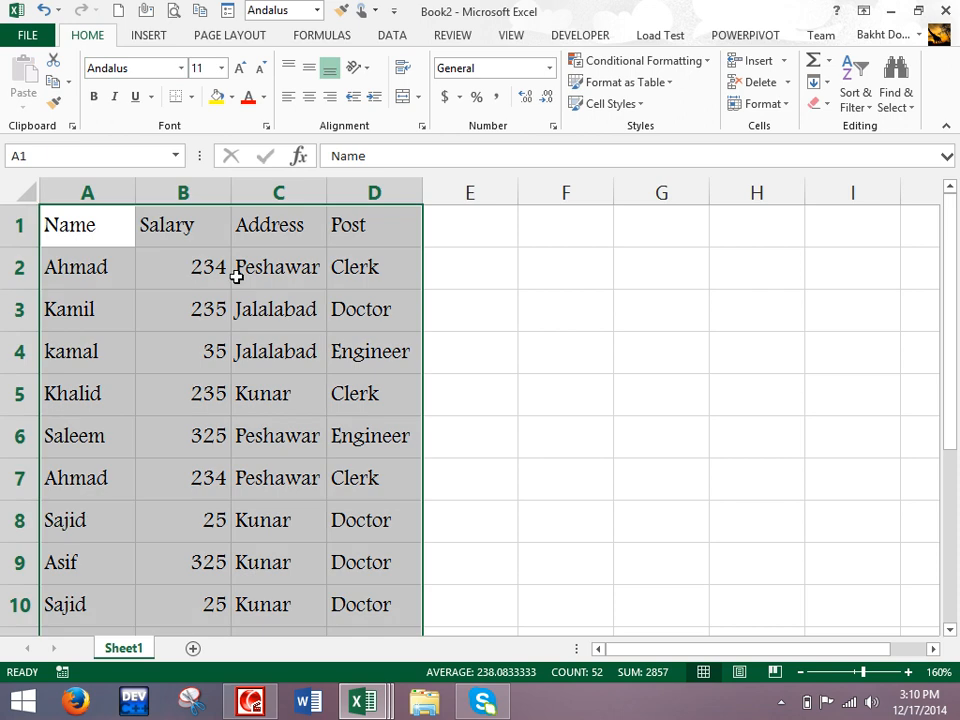
left_click(221, 68)
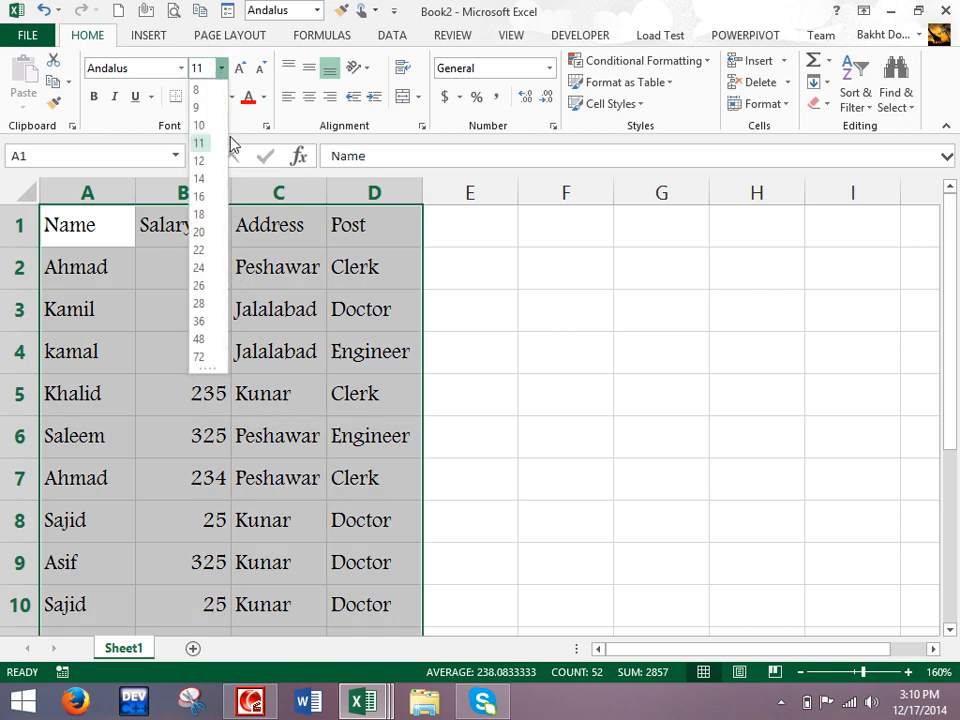
left_click(199, 232)
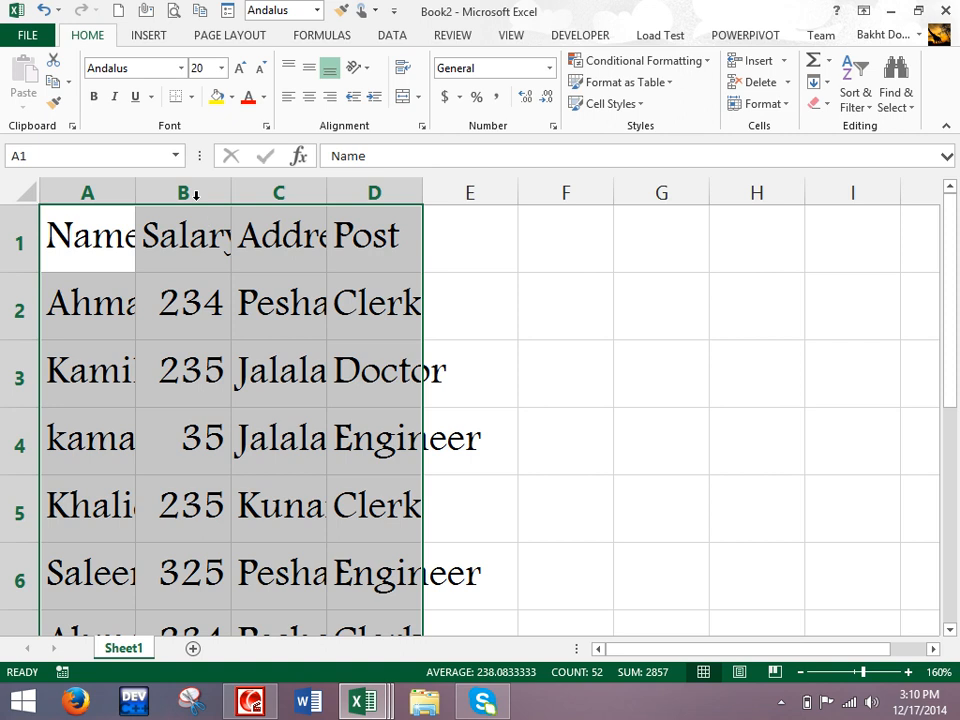
left_click(256, 70)
left_click(256, 70)
left_click(256, 70)
left_click(243, 70)
left_click(243, 70)
left_click(243, 70)
left_click(243, 70)
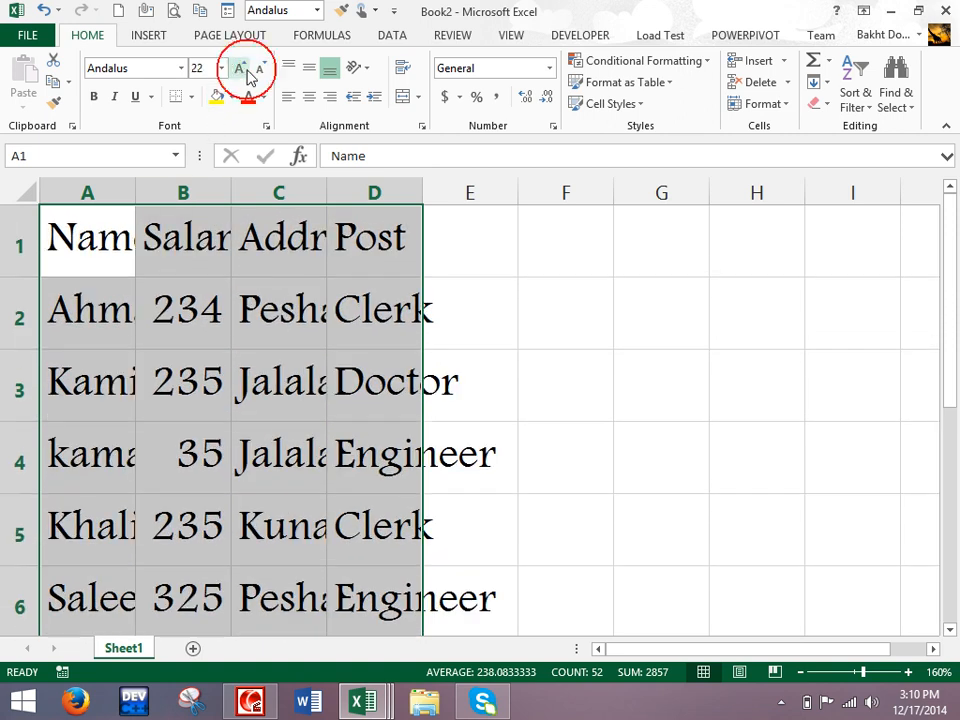
left_click(257, 74)
left_click(257, 74)
left_click(258, 72)
left_click(258, 72)
left_click(258, 72)
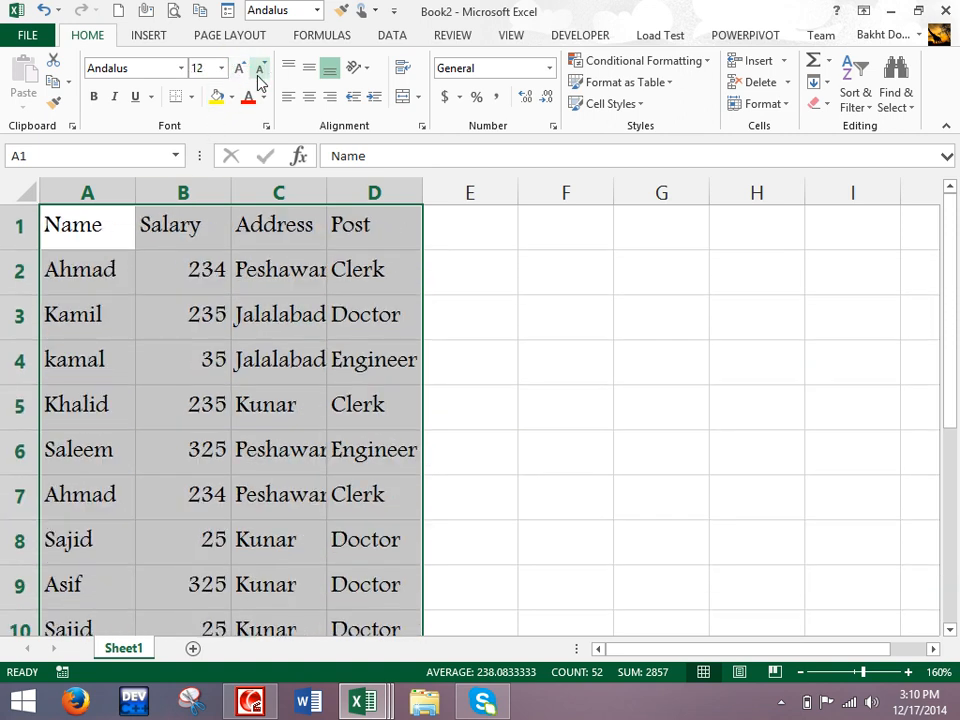
- Try bold, italic and underline on the table text, then turn all three off
left_click(93, 96)
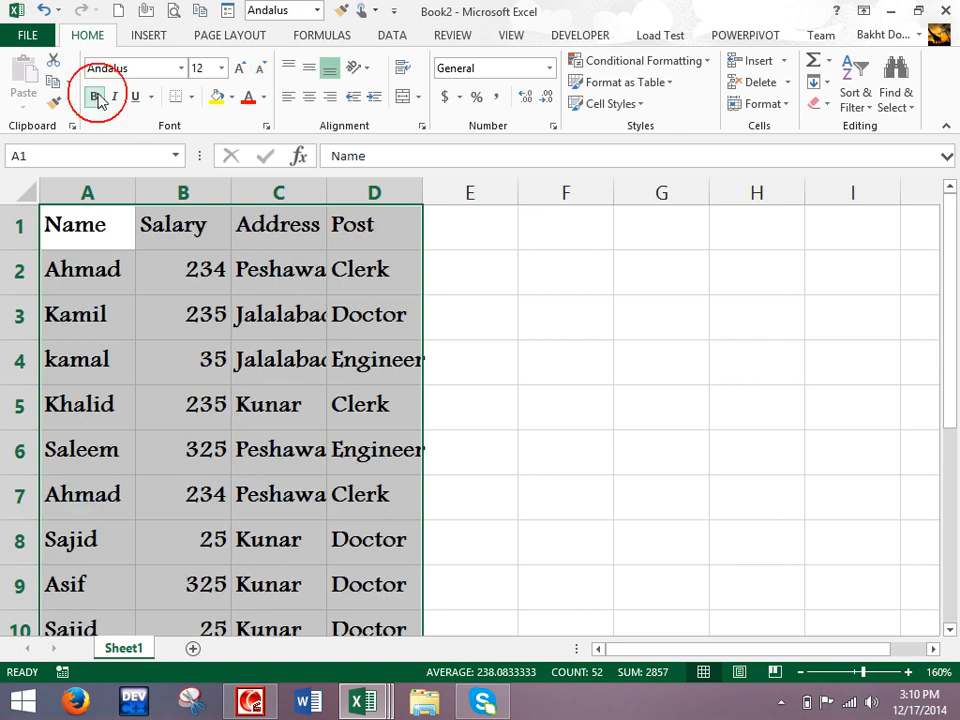
left_click(116, 99)
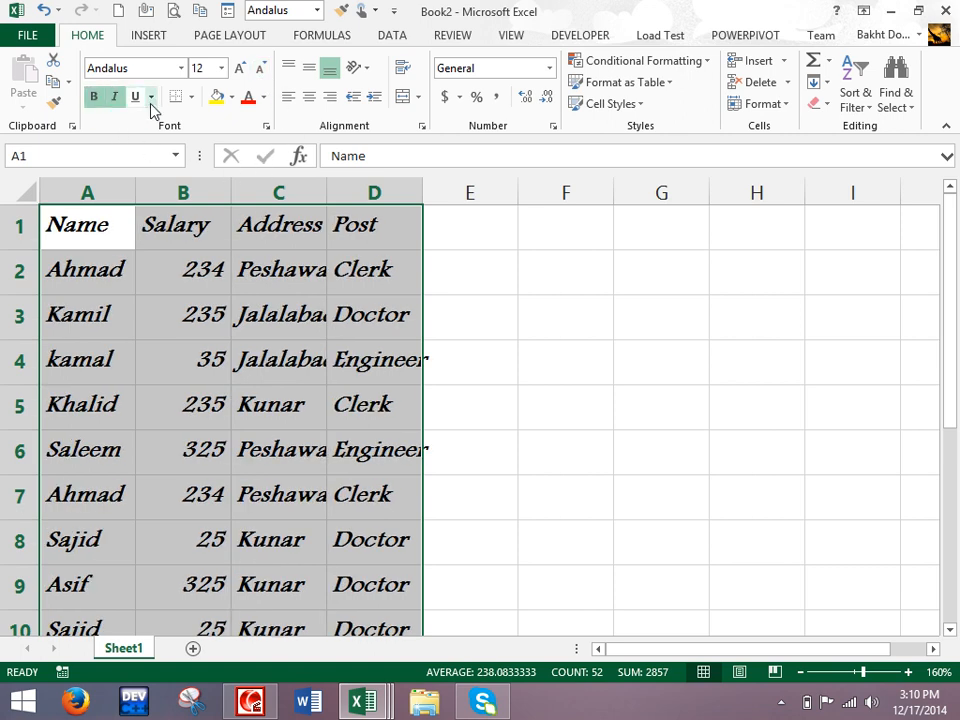
left_click(151, 97)
left_click(158, 122)
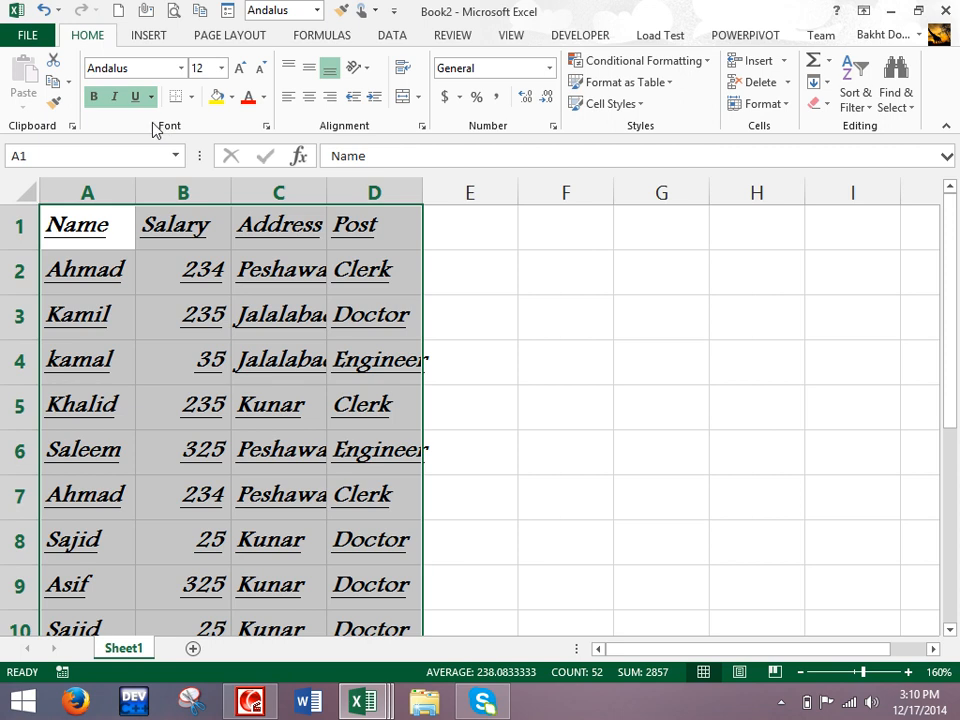
left_click(134, 102)
left_click(115, 103)
left_click(97, 99)
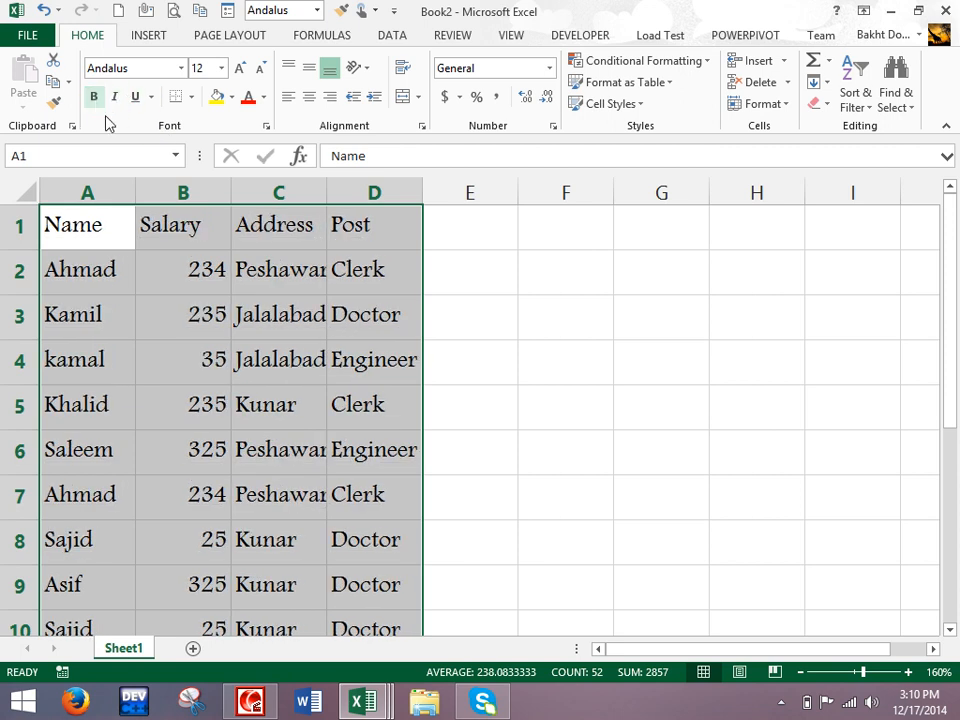
- Widen column C so the addresses fit and try a double underline on the text
left_click_drag(330, 187, 353, 190)
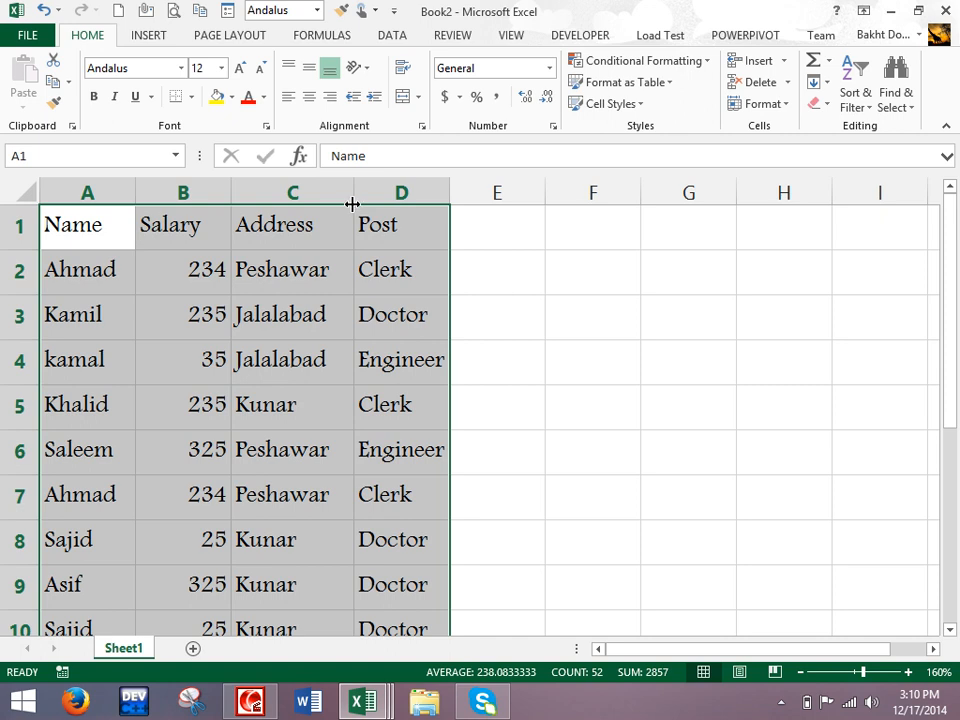
left_click(153, 98)
left_click(175, 145)
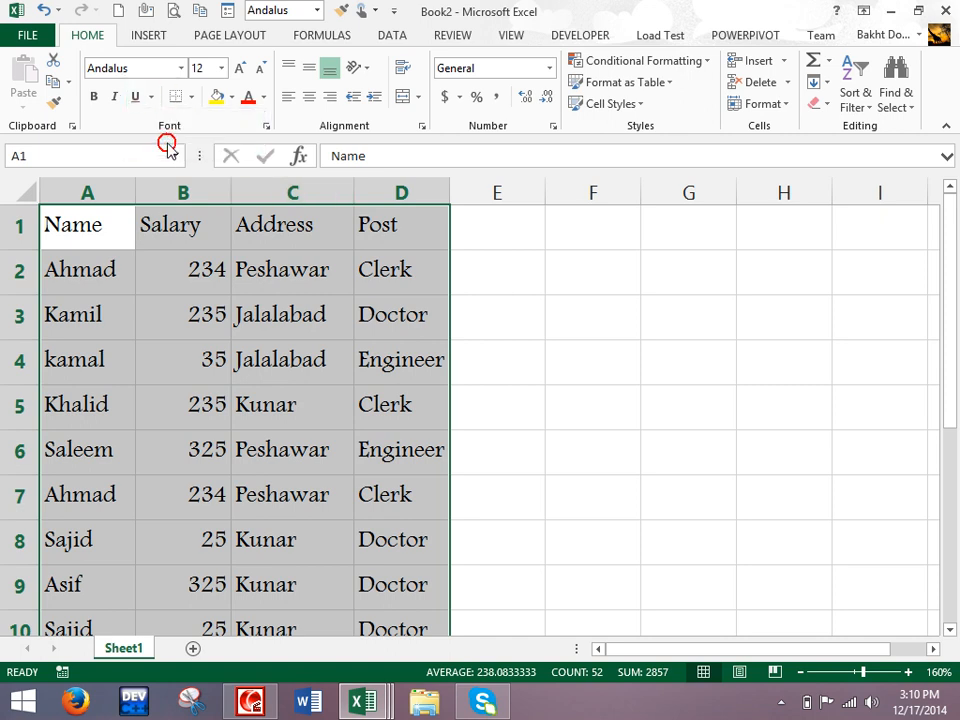
left_click(137, 97)
left_click(191, 97)
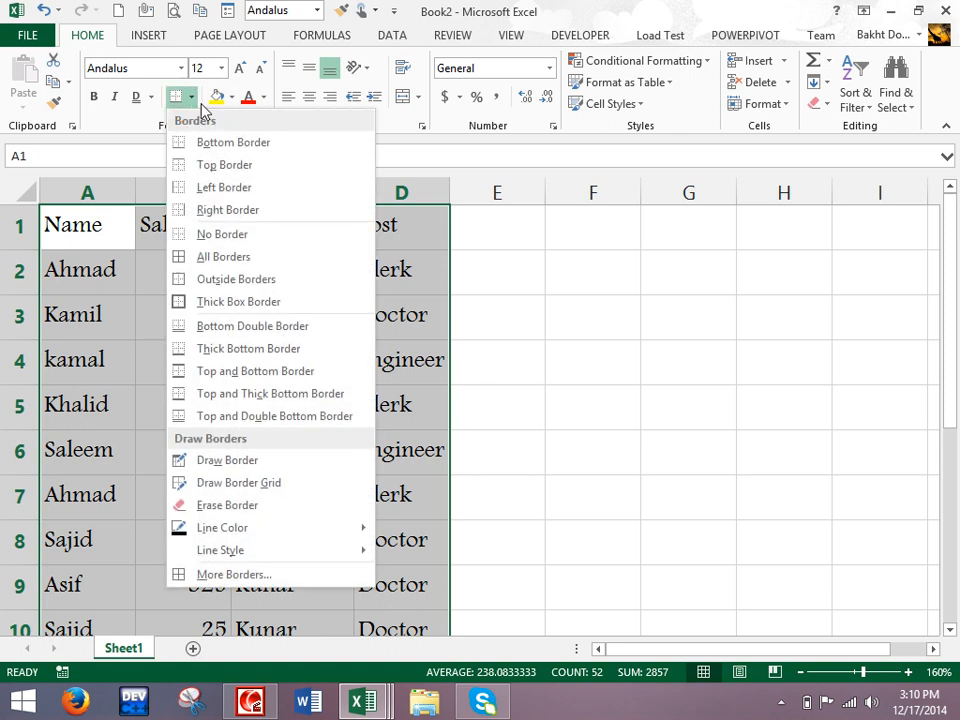
left_click(212, 257)
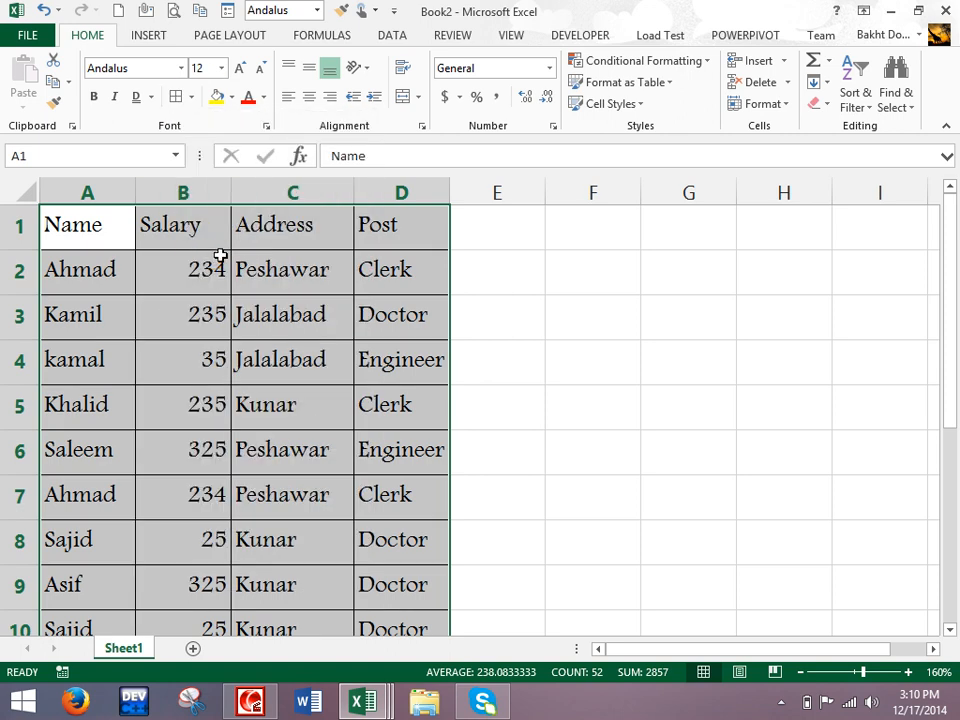
left_click(191, 97)
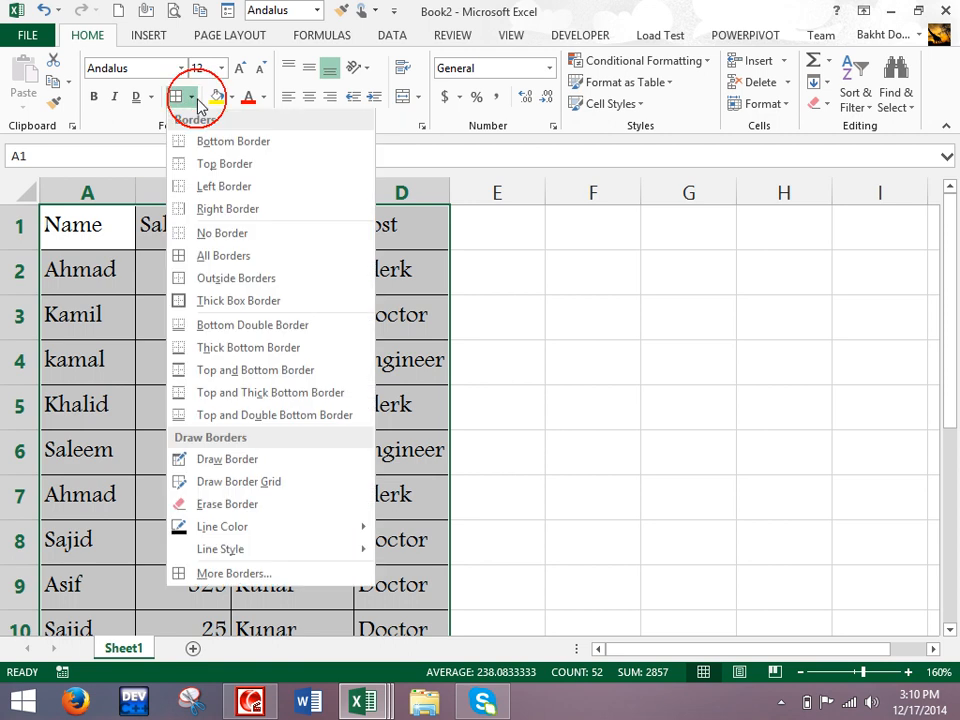
left_click(218, 172)
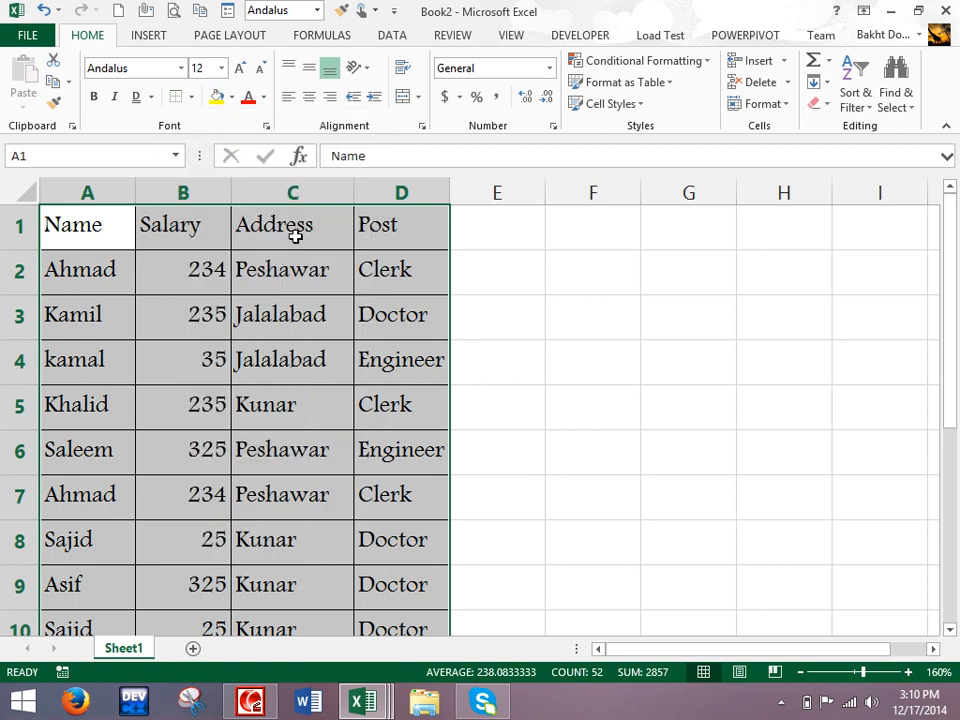
left_click(191, 97)
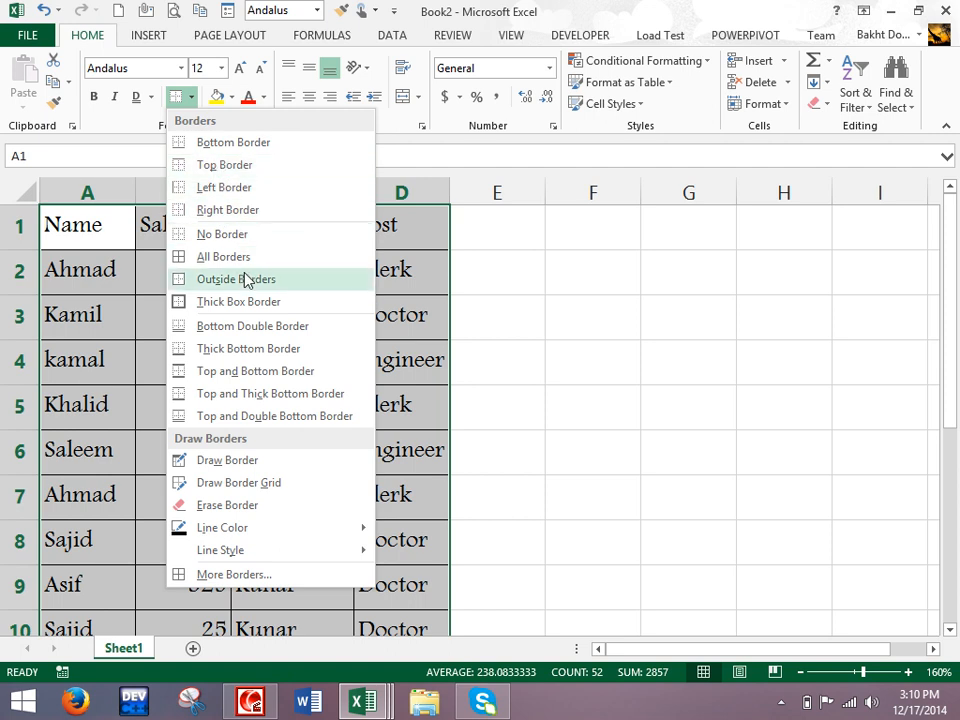
left_click(223, 234)
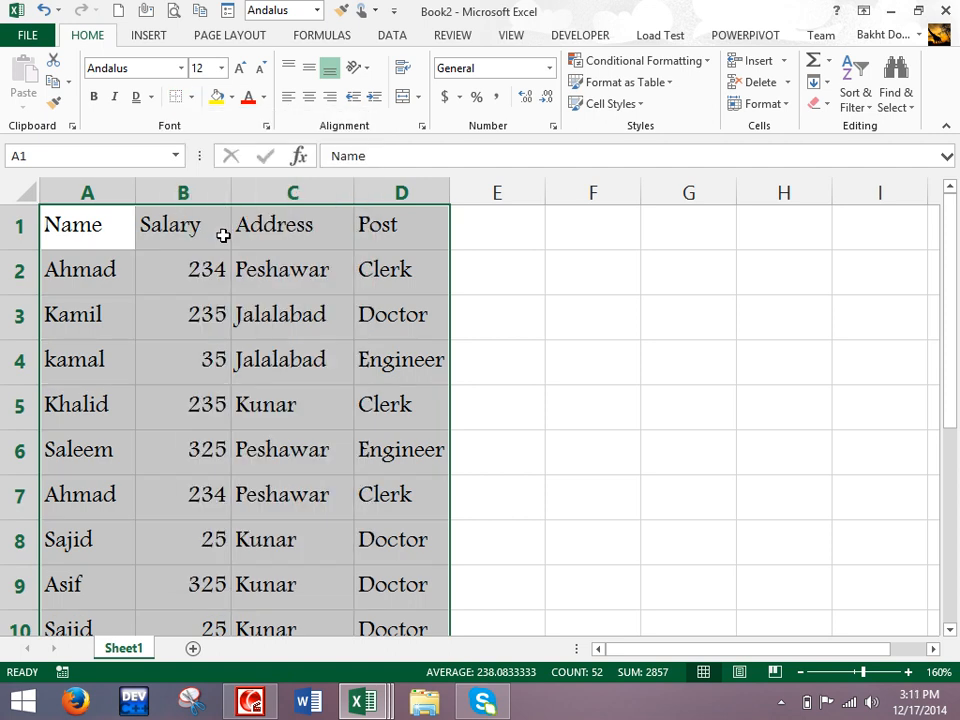
scroll(228, 220, "down", 7)
scroll(228, 220, "up", 7)
scroll(229, 226, "down", 3, "ctrl")
- Copy rows A1:D6 and paste them starting at cell G4
left_click_drag(91, 213, 273, 366)
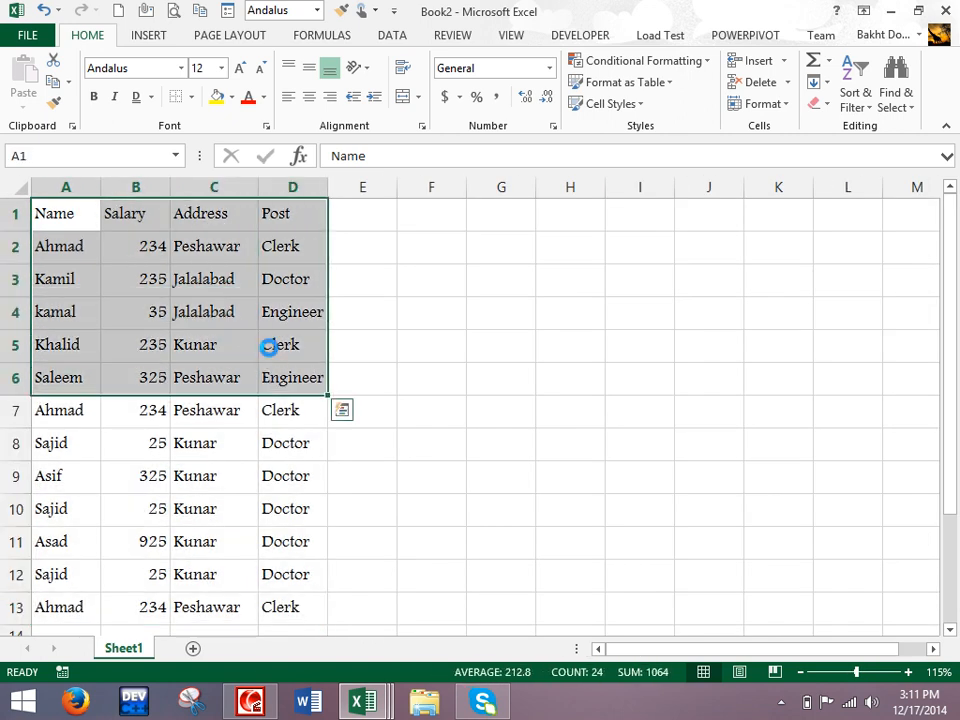
key("ctrl+c")
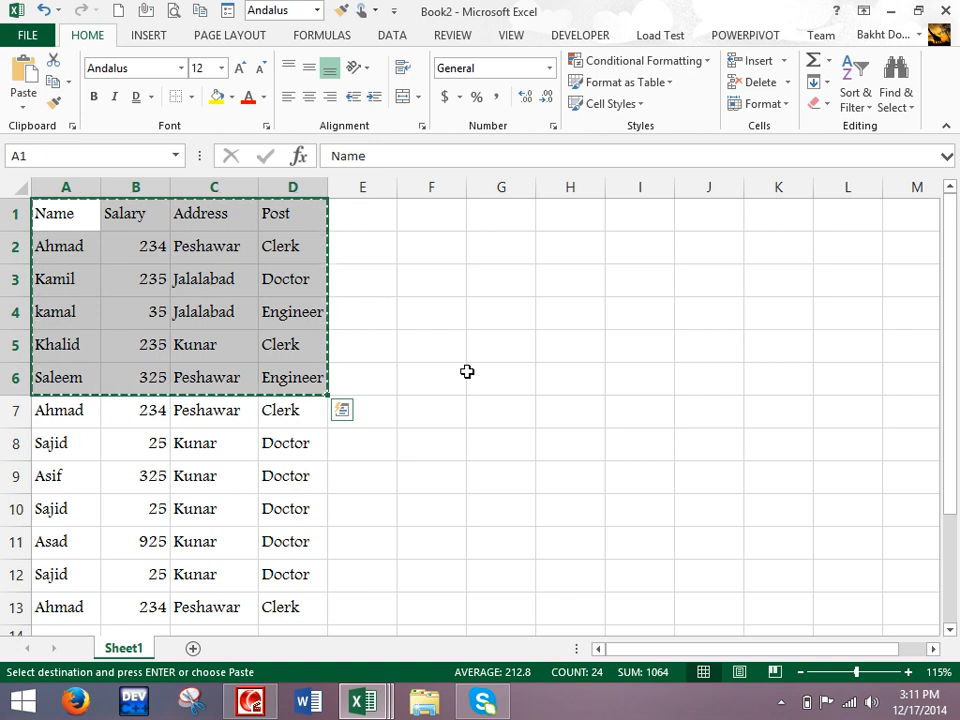
left_click(518, 308)
key("ctrl+v")
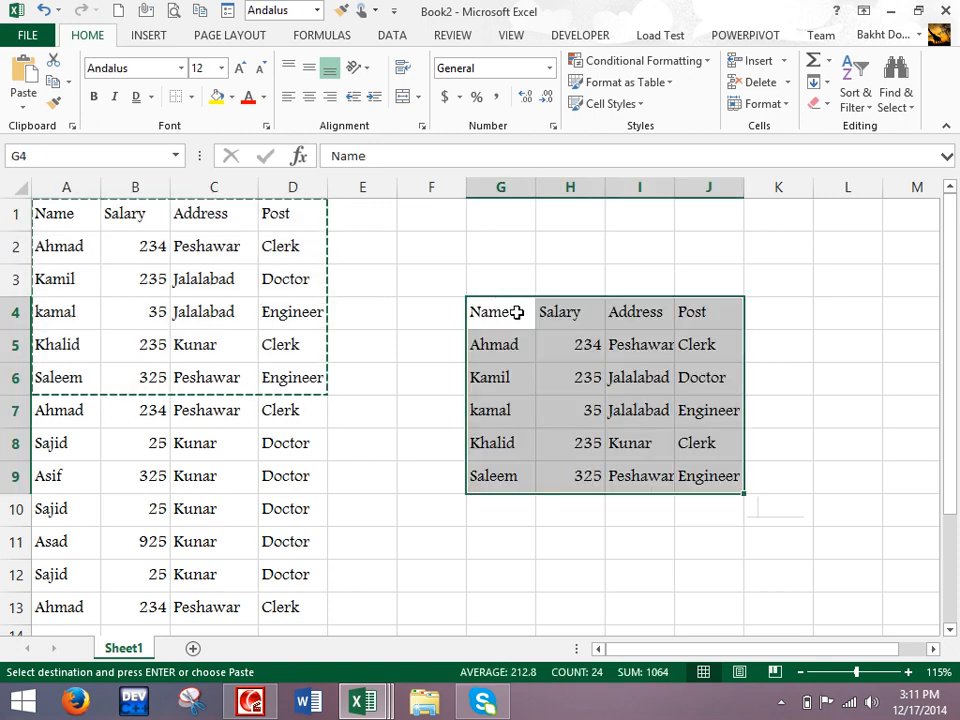
- Add a bottom border, then borders on every cell of G4:J9
left_click(187, 96)
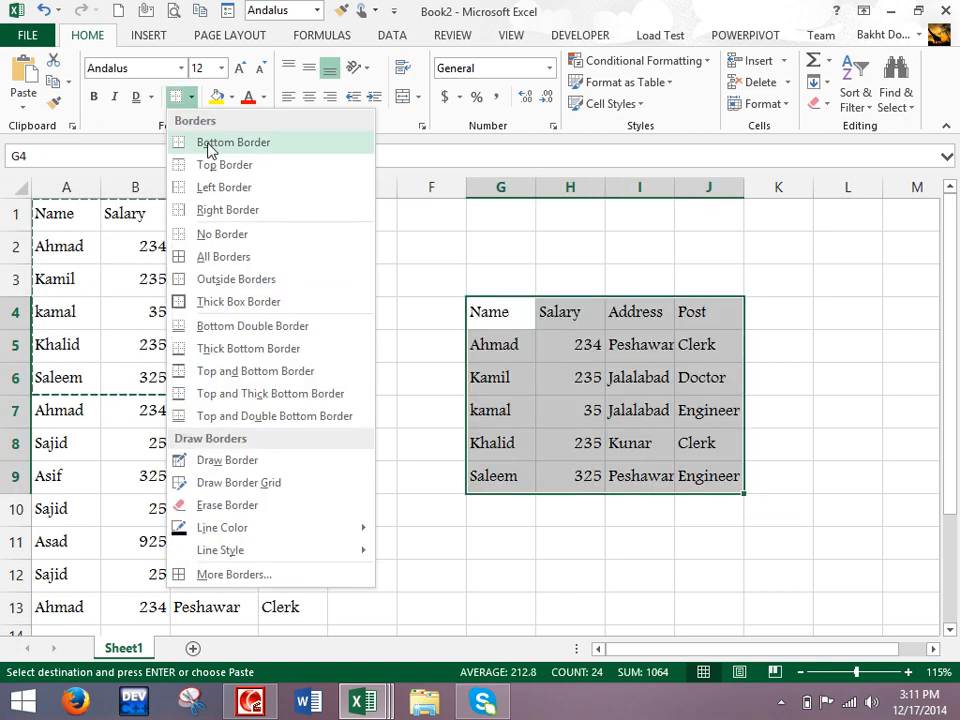
left_click(210, 146)
left_click(532, 390)
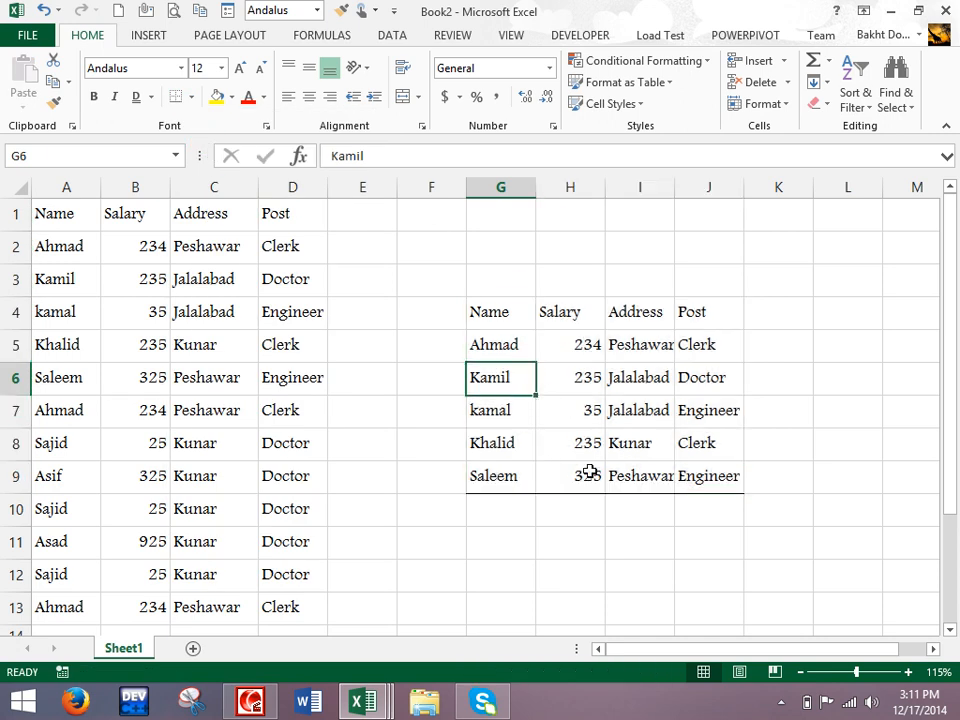
left_click_drag(490, 315, 712, 482)
left_click(193, 97)
left_click(231, 258)
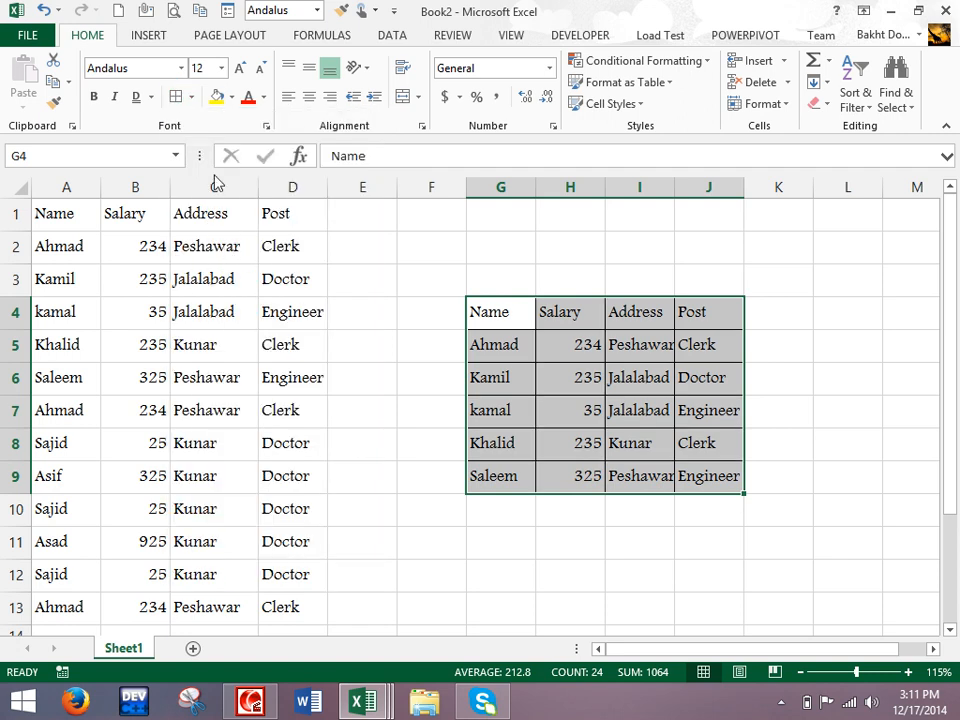
- Give G4:J9 an outline and then a Thick Box Border, and reselect the table
left_click(193, 97)
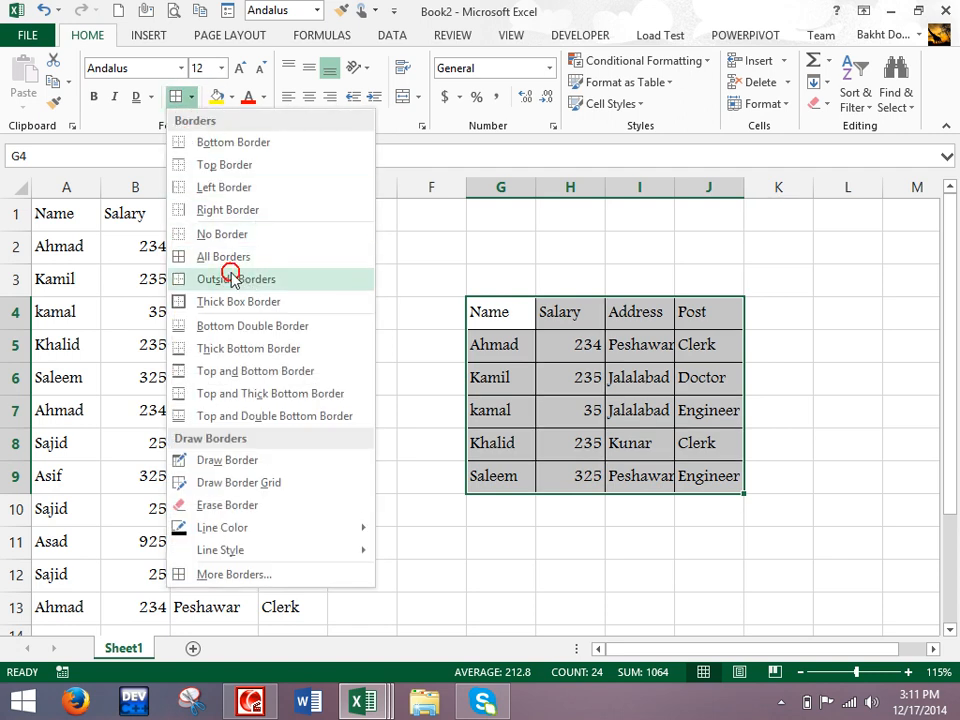
left_click(231, 279)
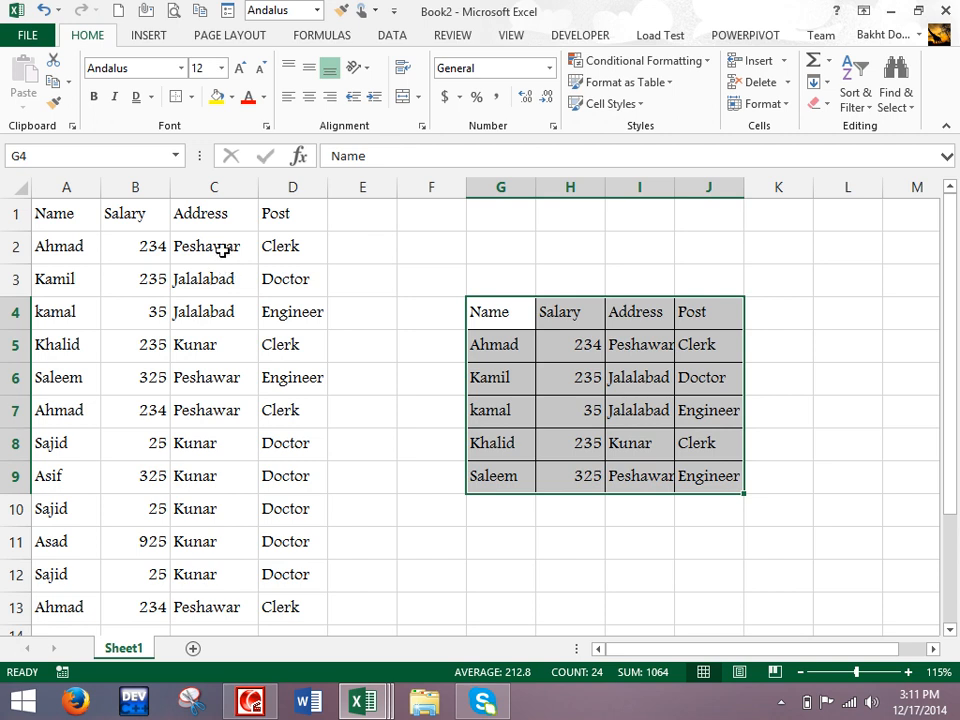
left_click(189, 97)
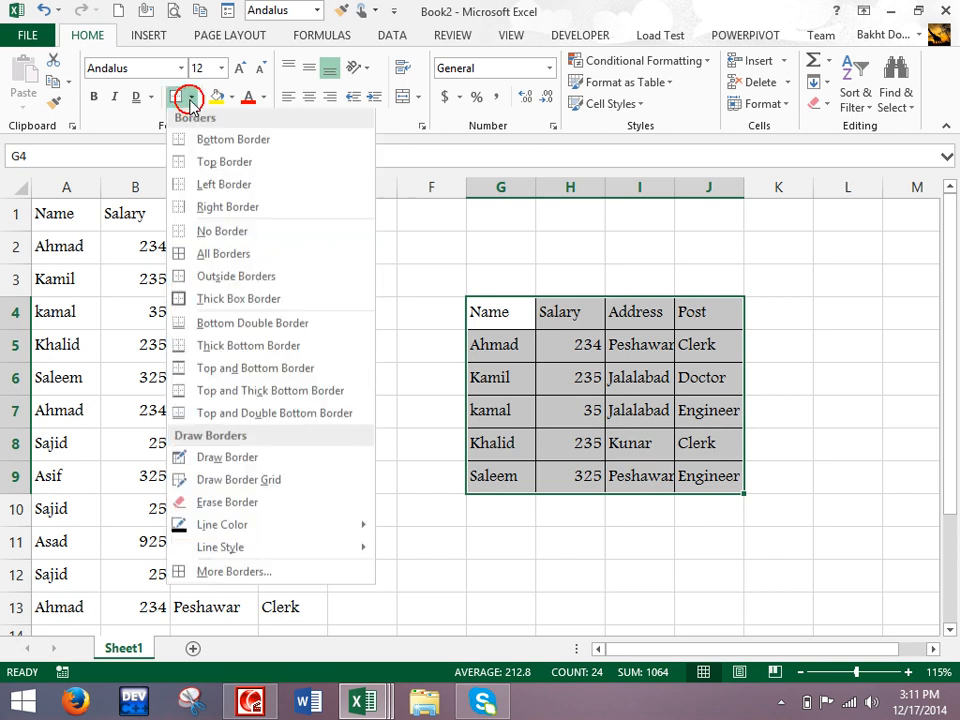
left_click(222, 309)
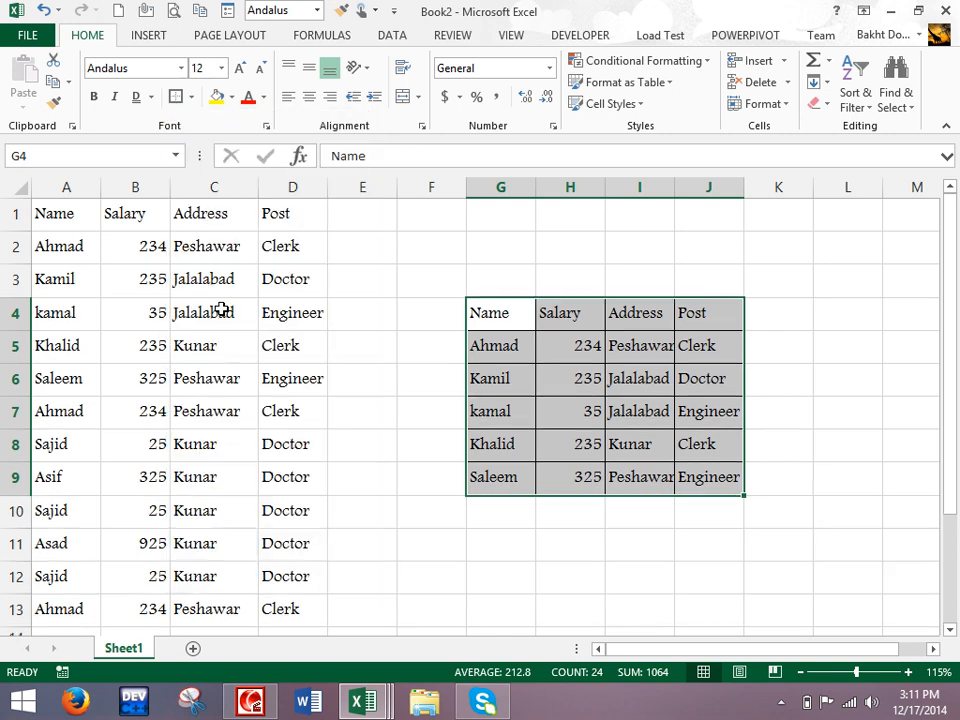
left_click(490, 263)
left_click_drag(525, 318, 712, 481)
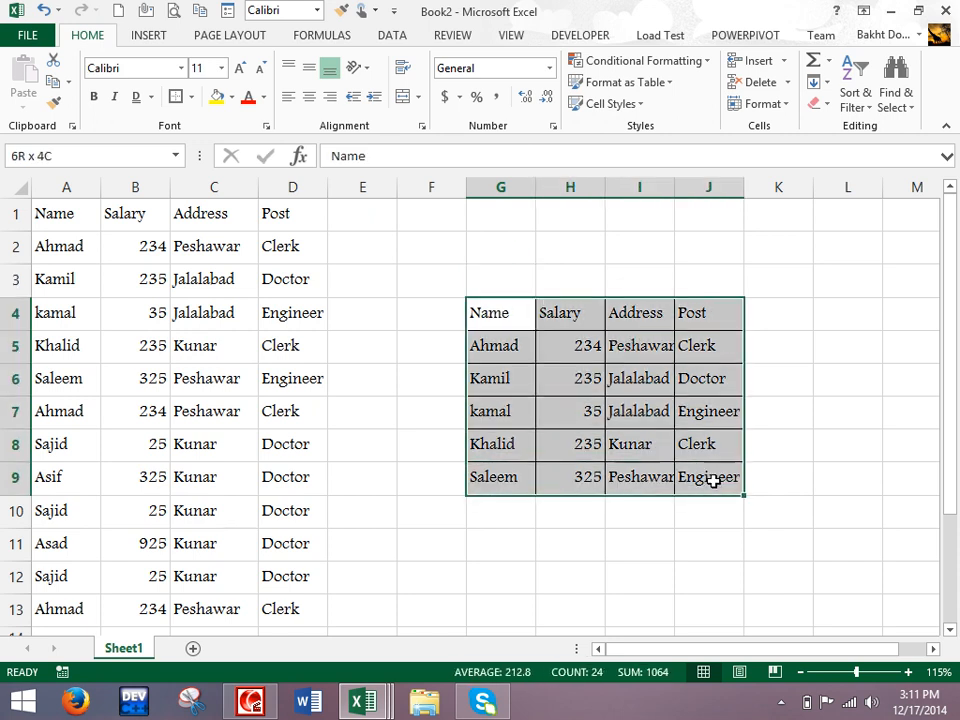
- Remove all borders from G4:J9, then hand-draw a border box around row 5
left_click(189, 97)
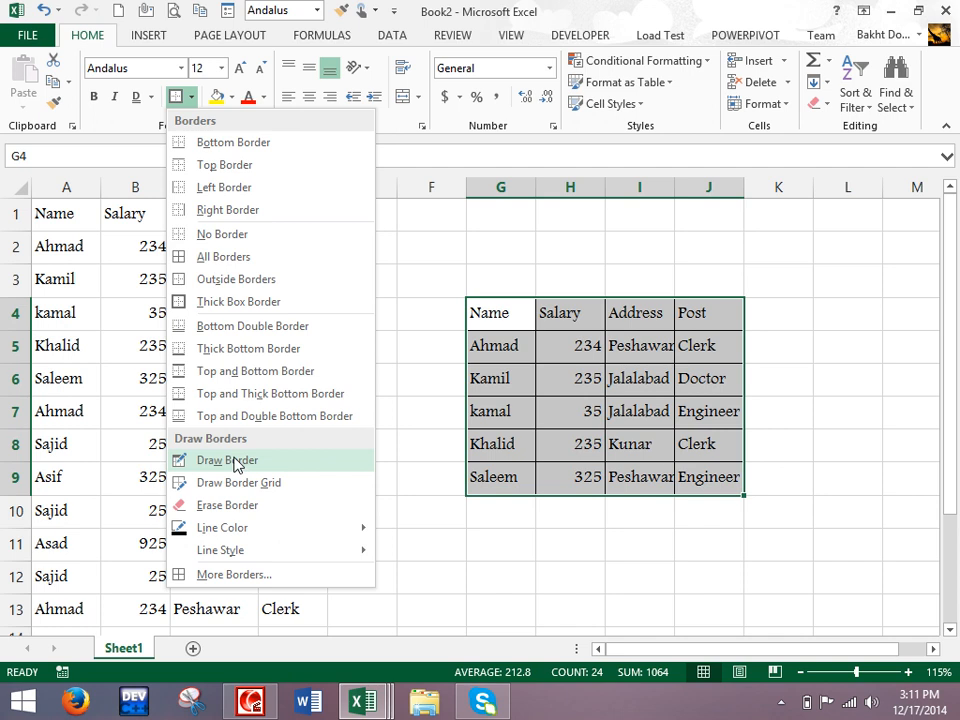
left_click(200, 236)
left_click(187, 96)
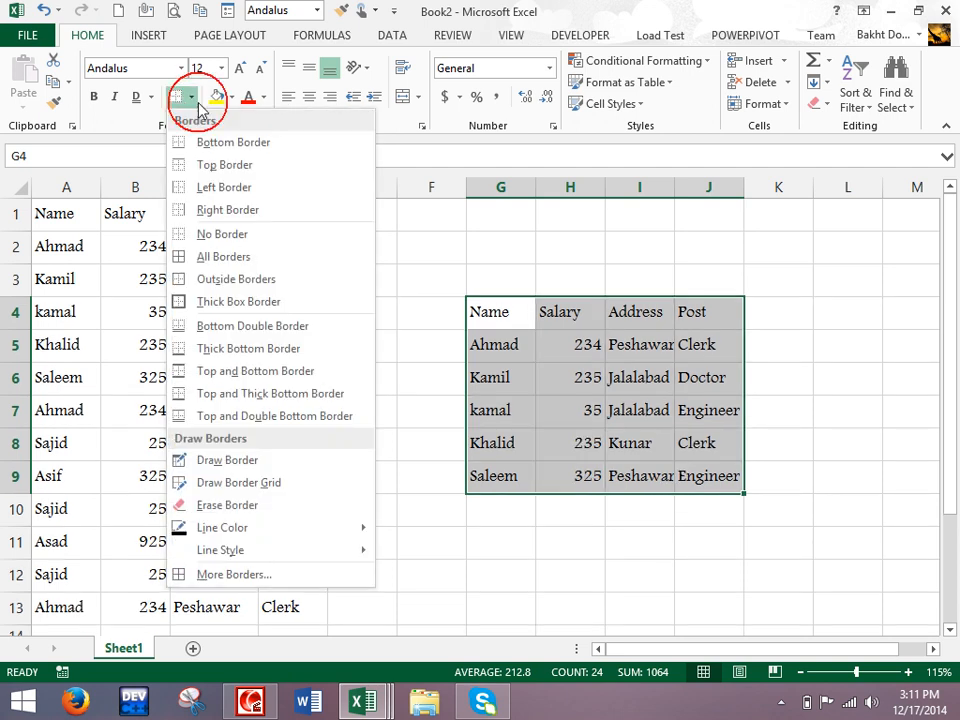
left_click(228, 461)
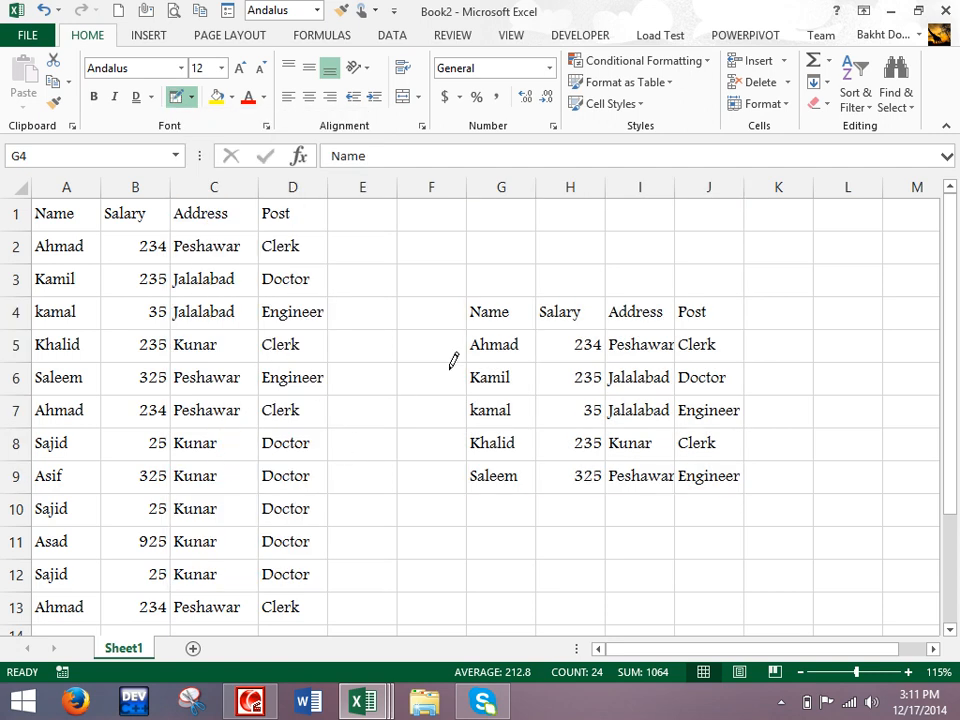
mouse_move(471, 326)
left_mouse_down()
mouse_move(643, 332)
mouse_move(686, 368)
mouse_move(725, 352)
left_mouse_up()
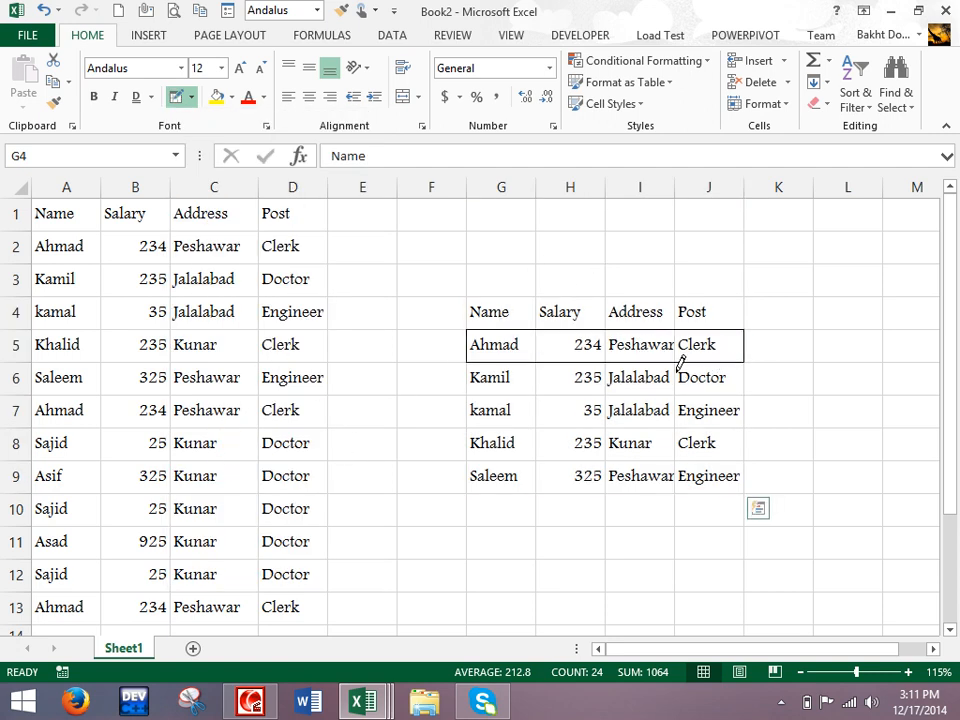
left_click(186, 99)
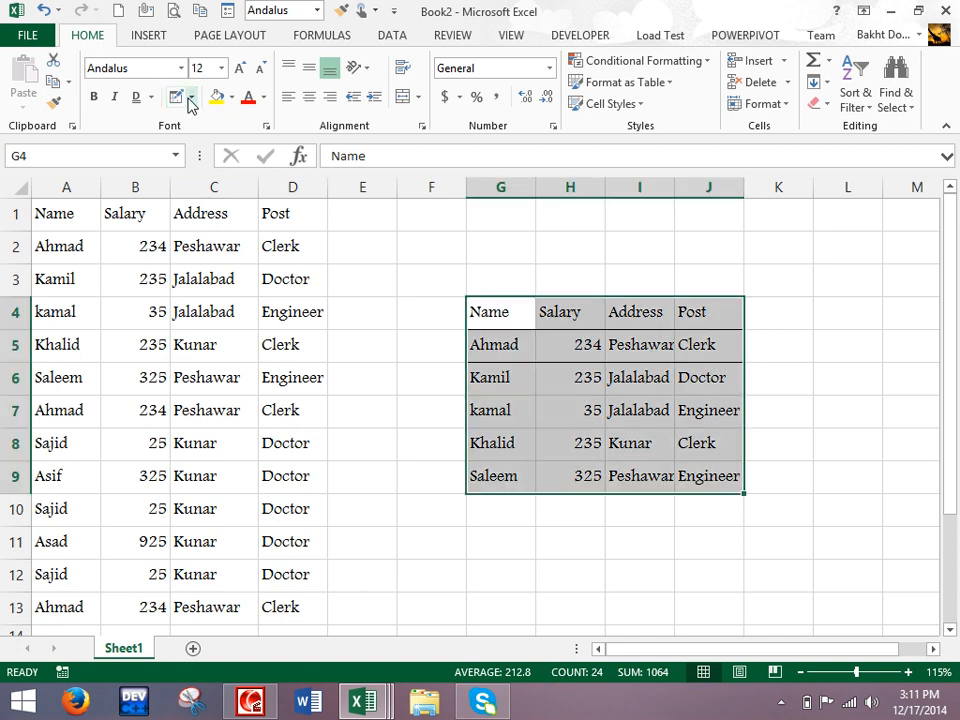
- Apply No Border to the table again and select the empty cell G2
left_click(192, 99)
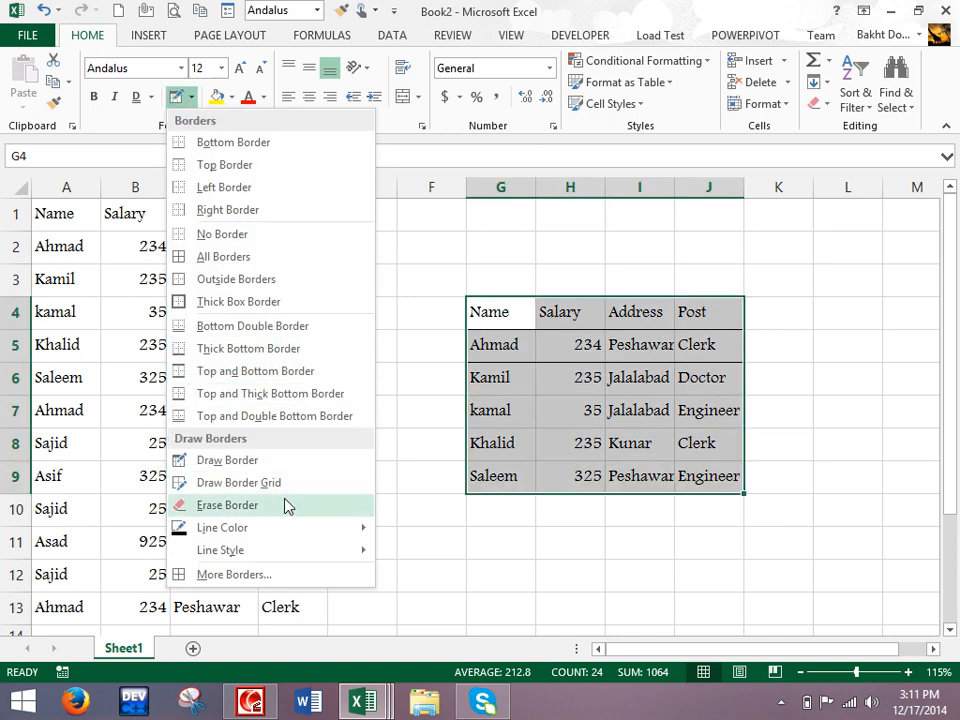
left_click(407, 285)
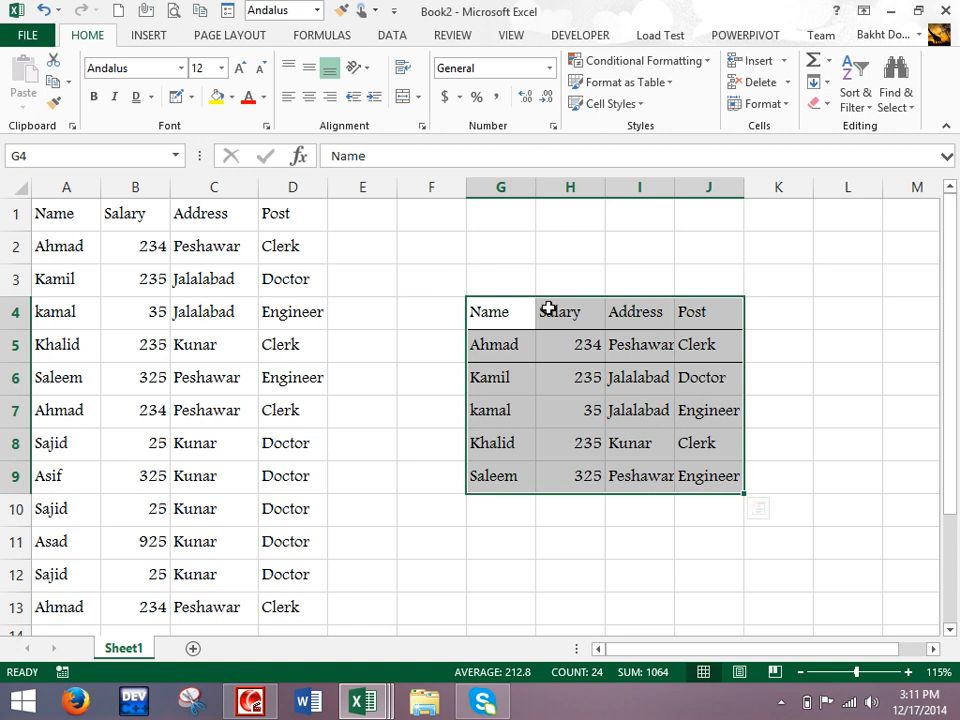
left_click(190, 97)
left_click(215, 233)
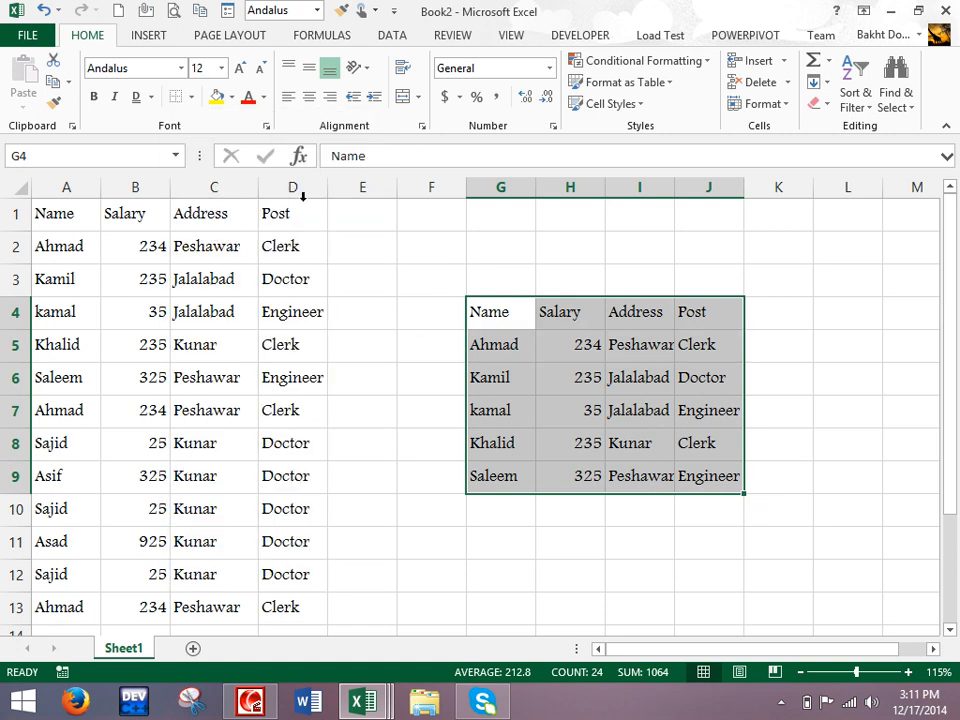
left_click(499, 246)
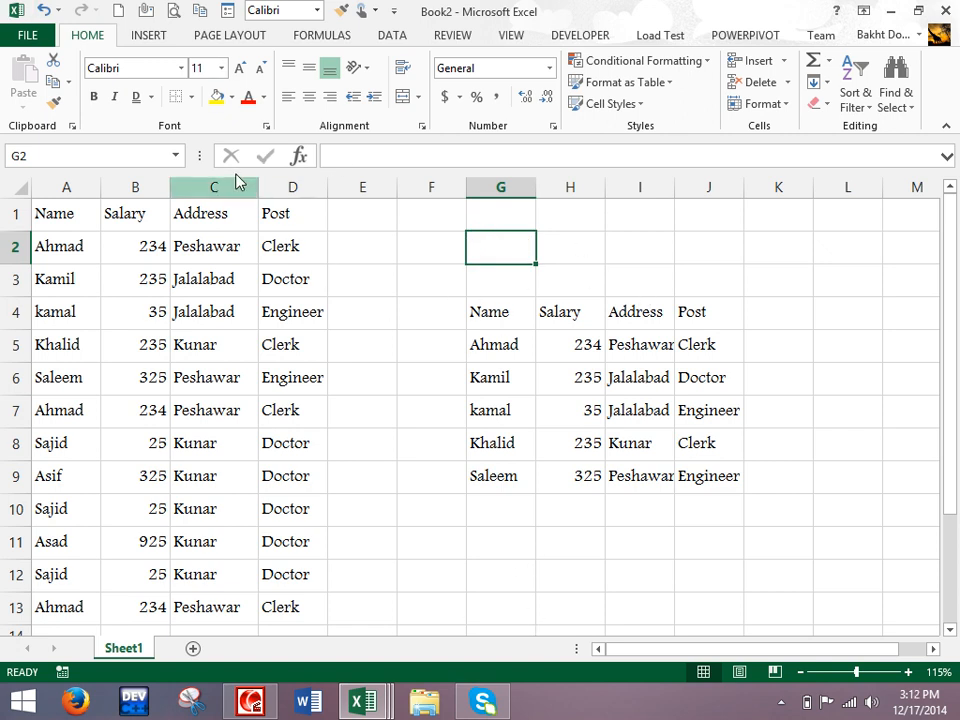
left_click(184, 97)
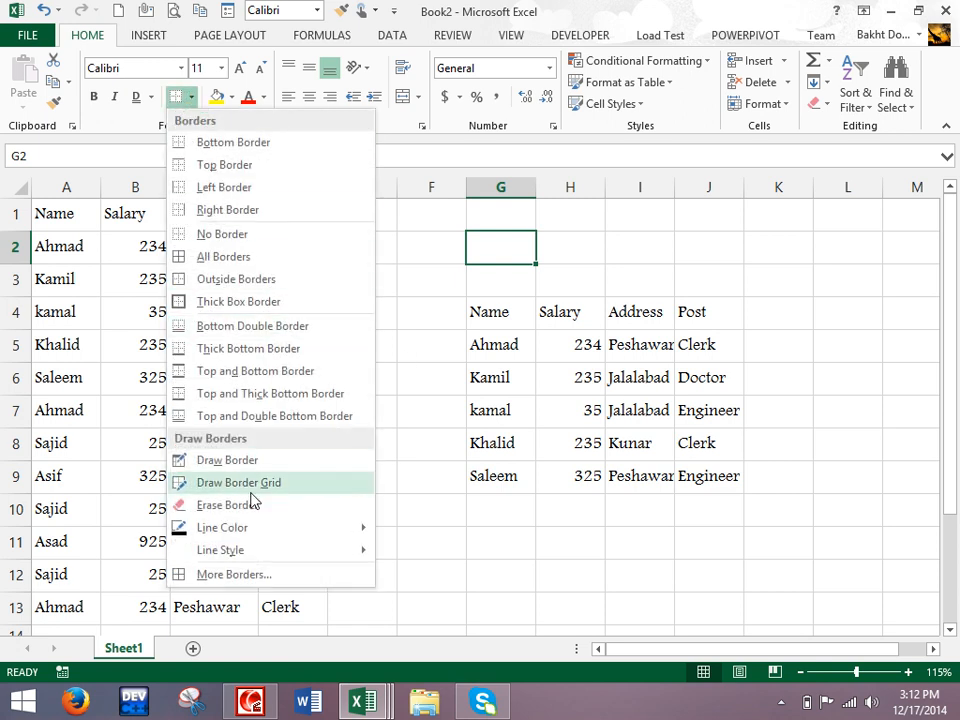
left_click(216, 483)
mouse_move(504, 315)
left_mouse_down()
mouse_move(594, 343)
mouse_move(677, 392)
mouse_move(707, 458)
left_mouse_up()
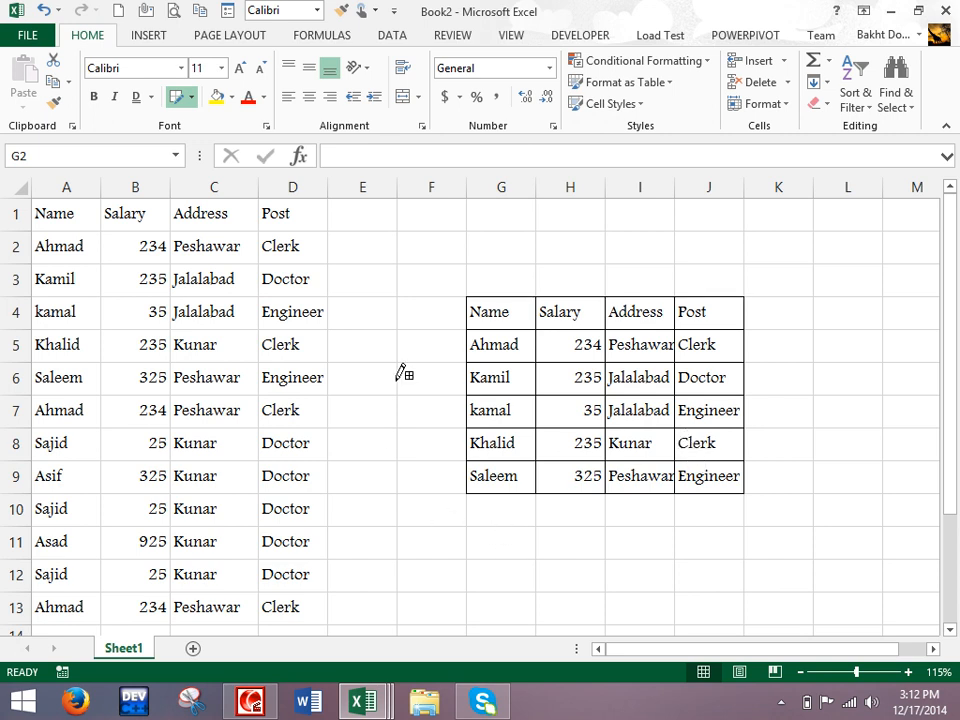
left_click(192, 97)
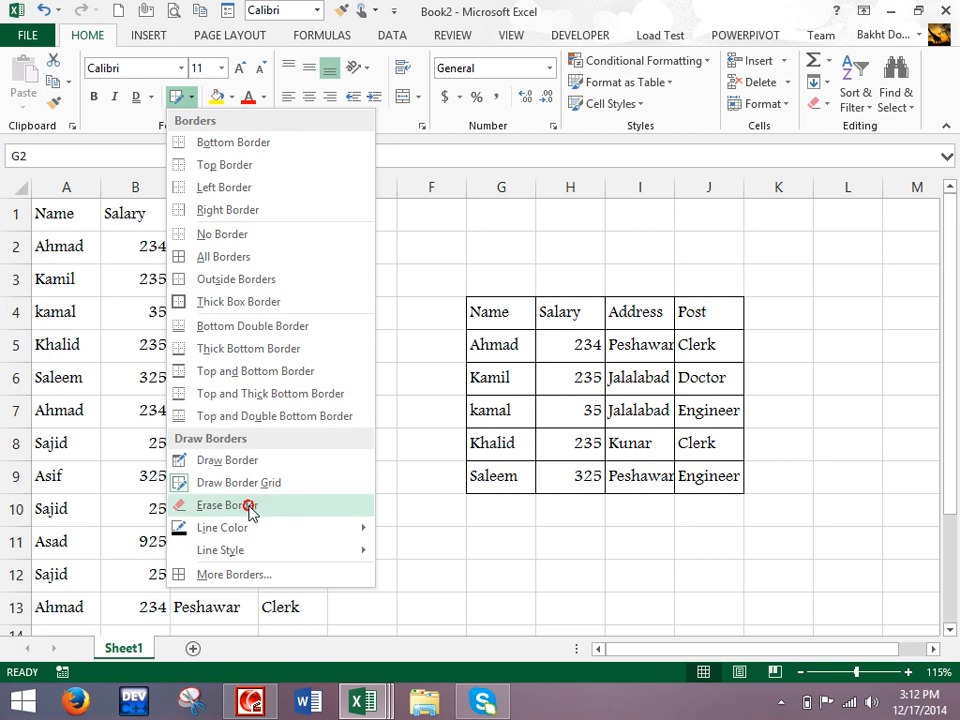
left_click(228, 505)
mouse_move(510, 297)
left_mouse_down()
mouse_move(621, 411)
mouse_move(669, 484)
mouse_move(703, 480)
left_mouse_up()
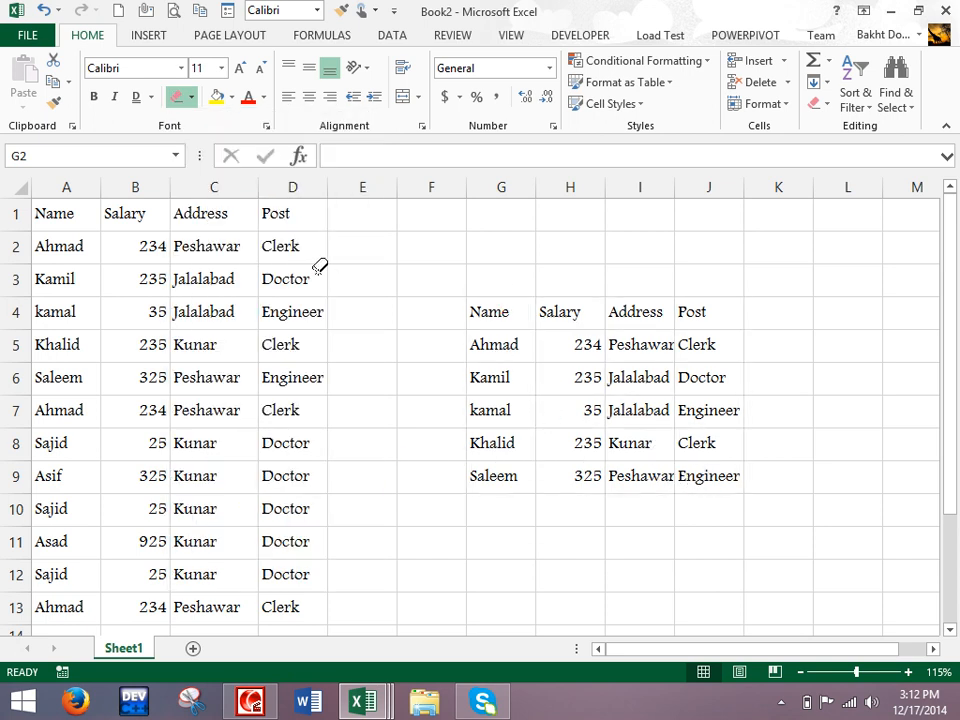
- Set the border line colour to red, draw a border grid over the table, then undo it
left_click(192, 97)
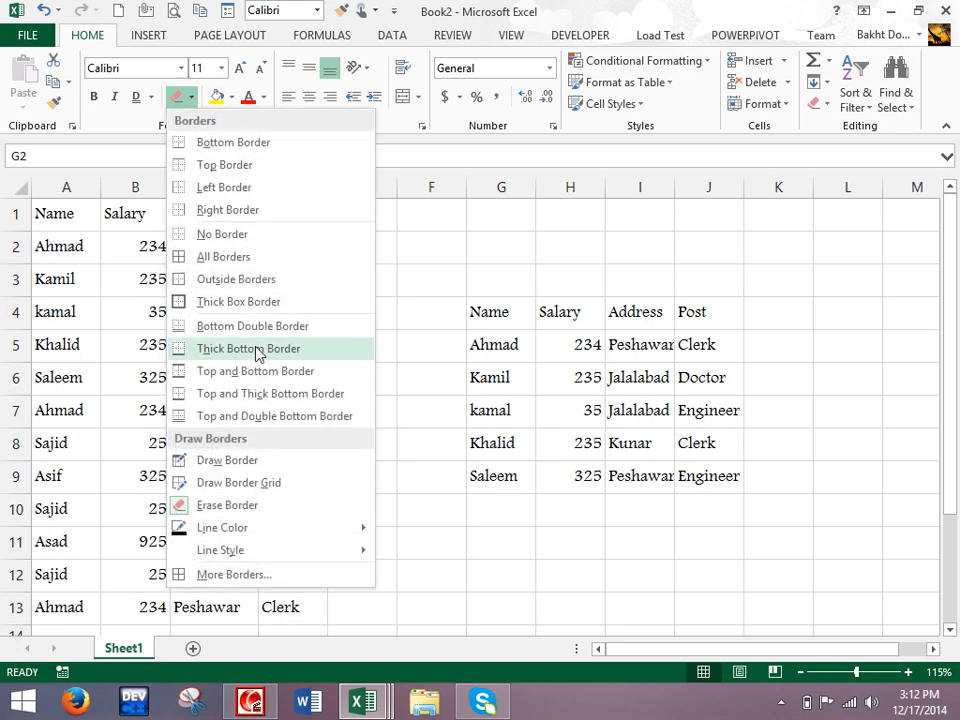
mouse_move(279, 532)
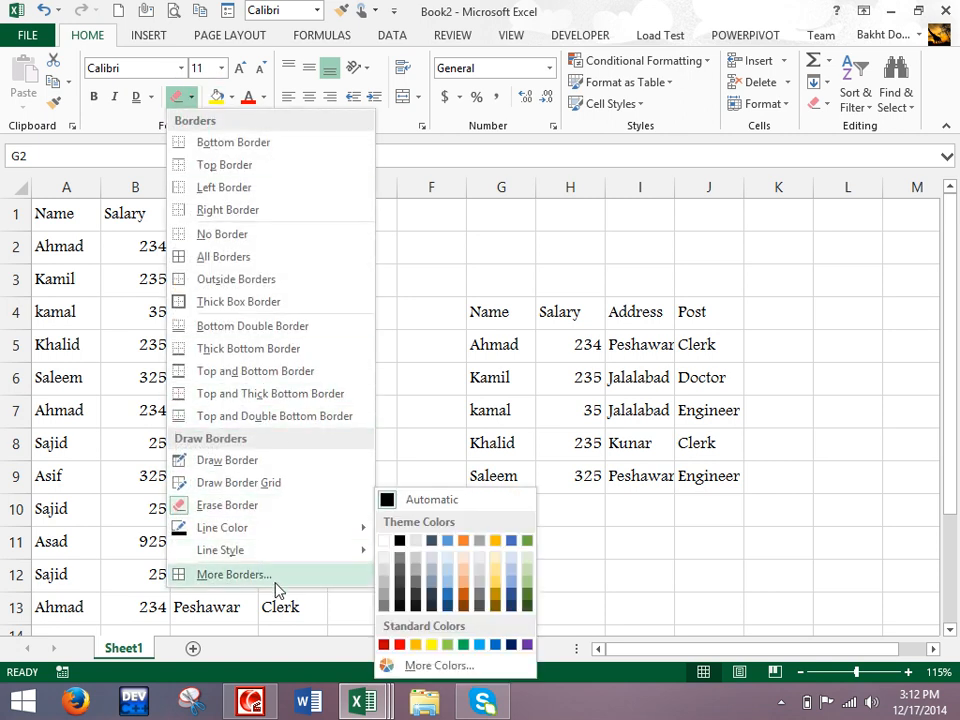
left_click(384, 646)
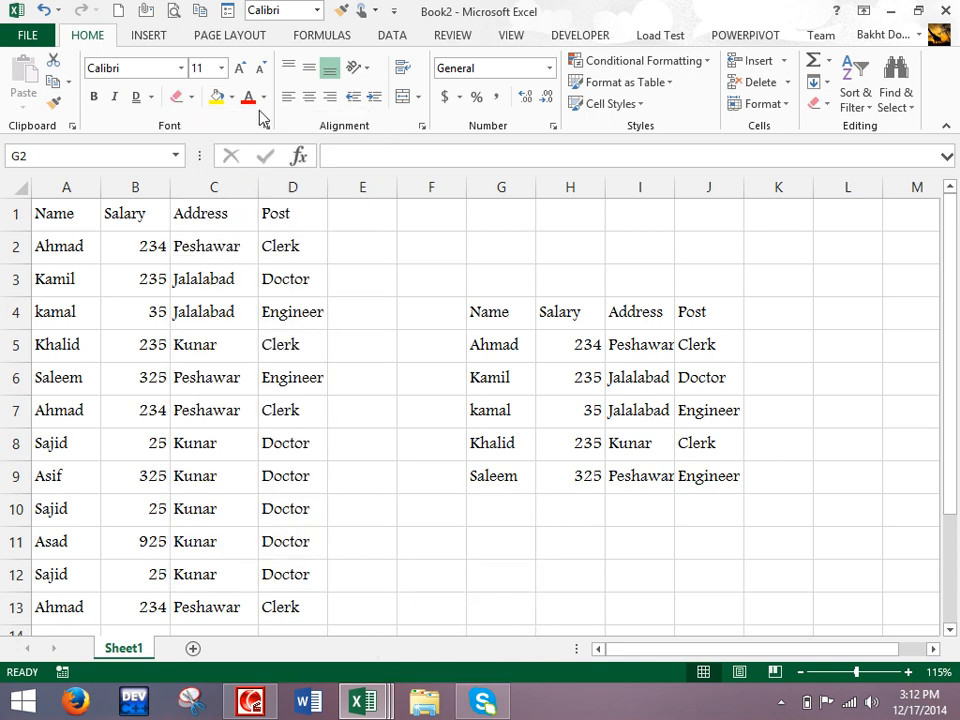
left_click(190, 97)
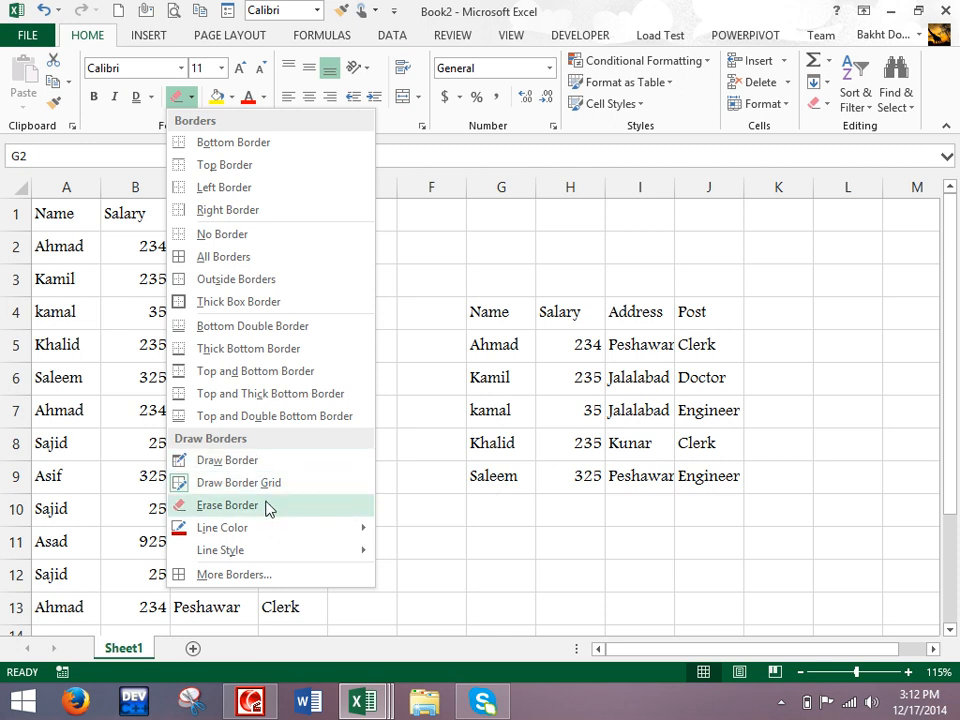
left_click(250, 483)
mouse_move(499, 315)
left_mouse_down()
mouse_move(718, 445)
mouse_move(737, 486)
left_mouse_up()
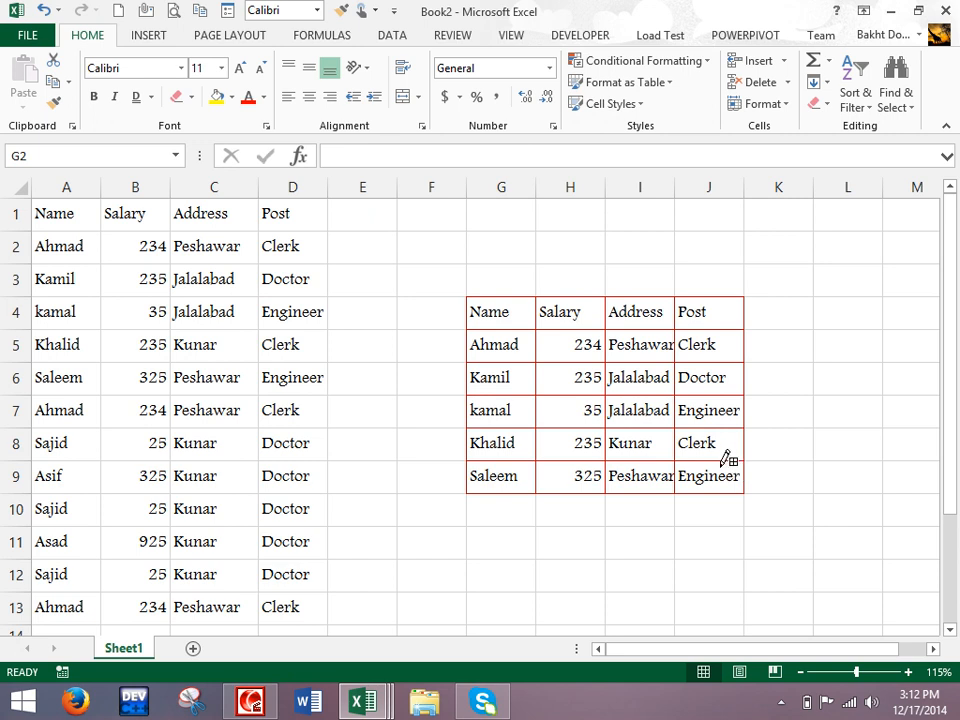
key("ctrl+z")
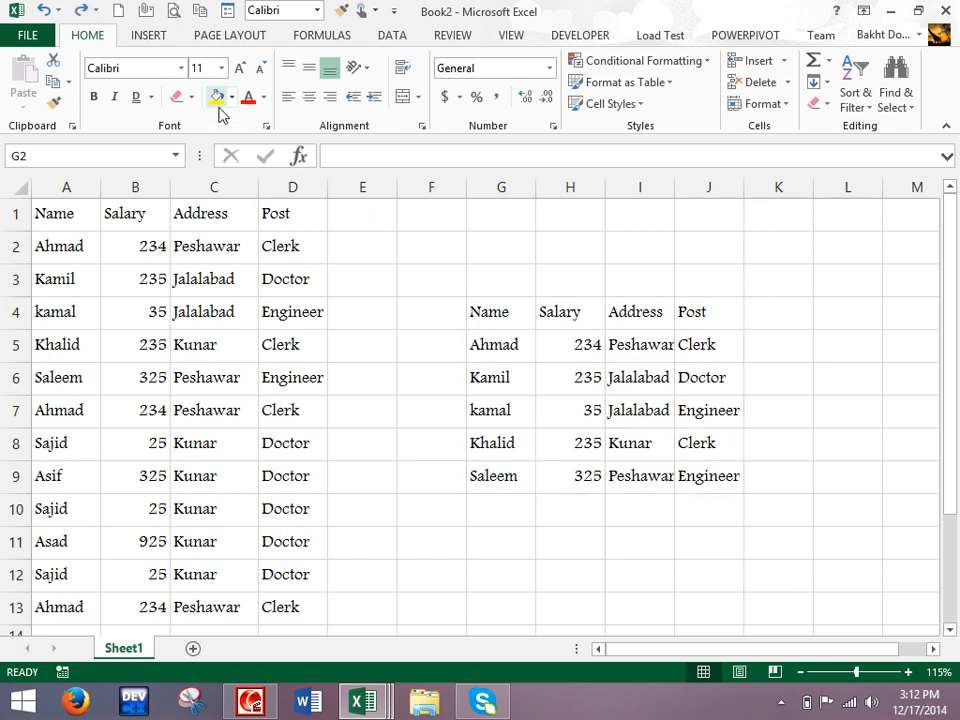
- Switch to a double-line style and draw the red double-line grid across G4:J9
left_click(190, 96)
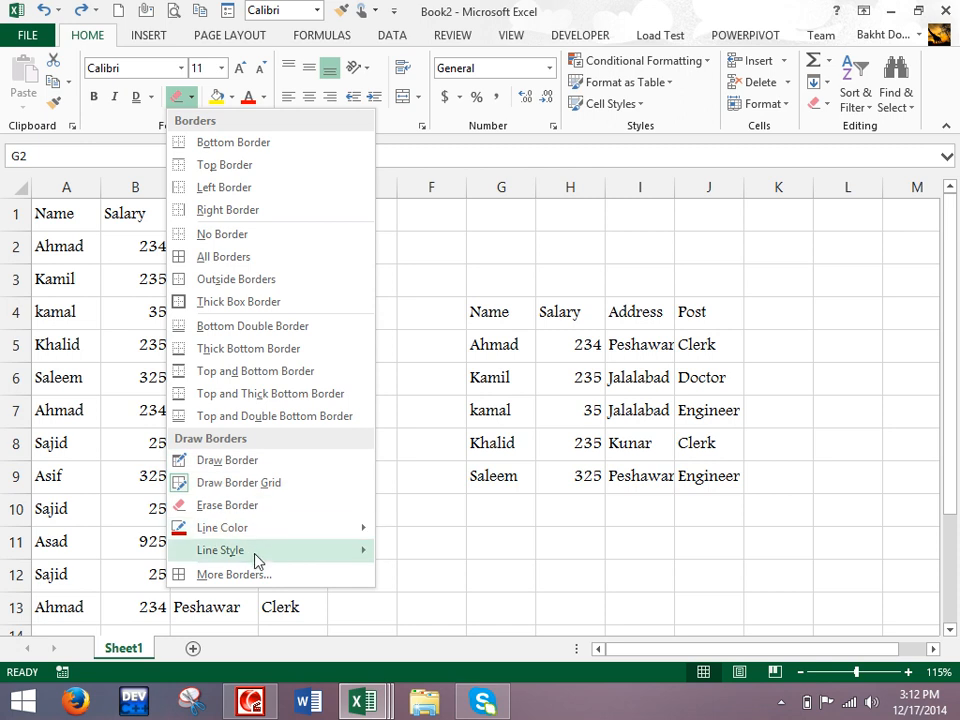
mouse_move(252, 553)
left_click(428, 527)
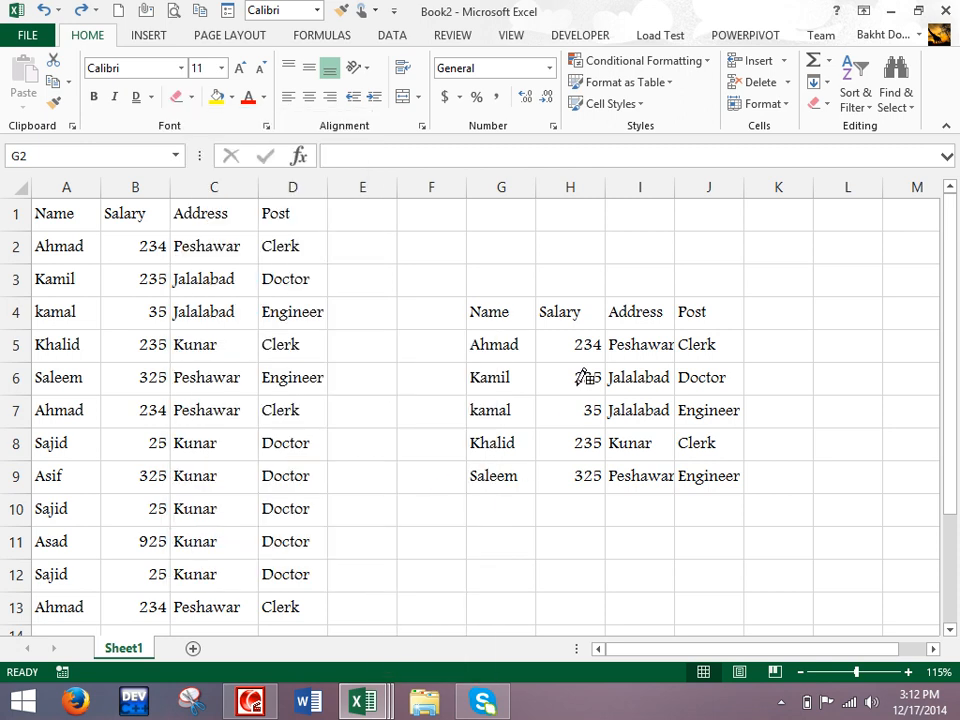
left_click_drag(505, 312, 707, 474)
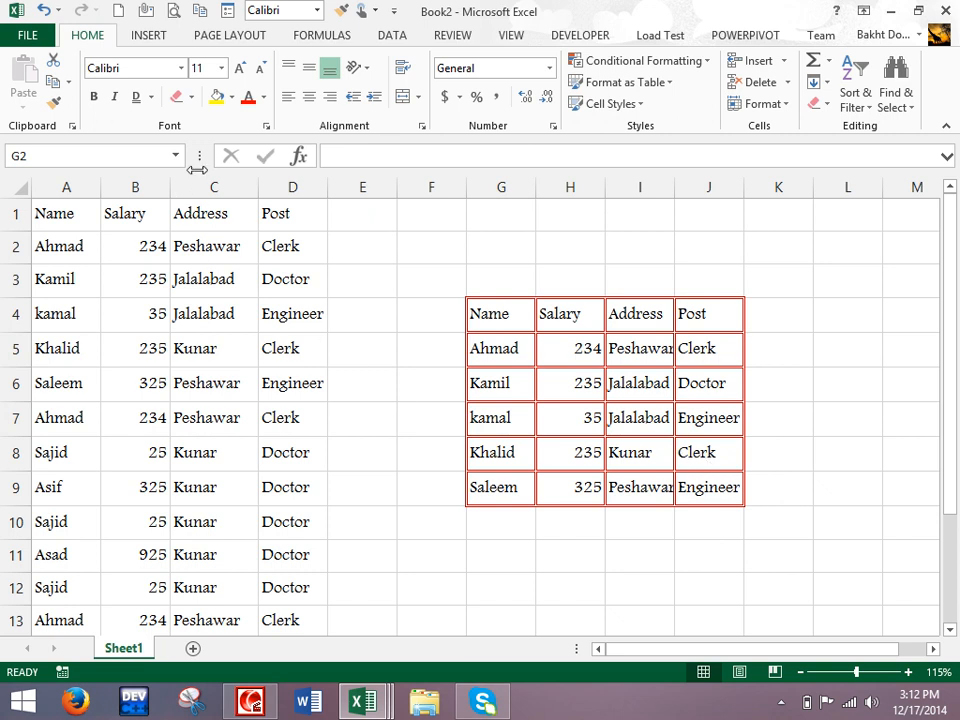
left_click(193, 97)
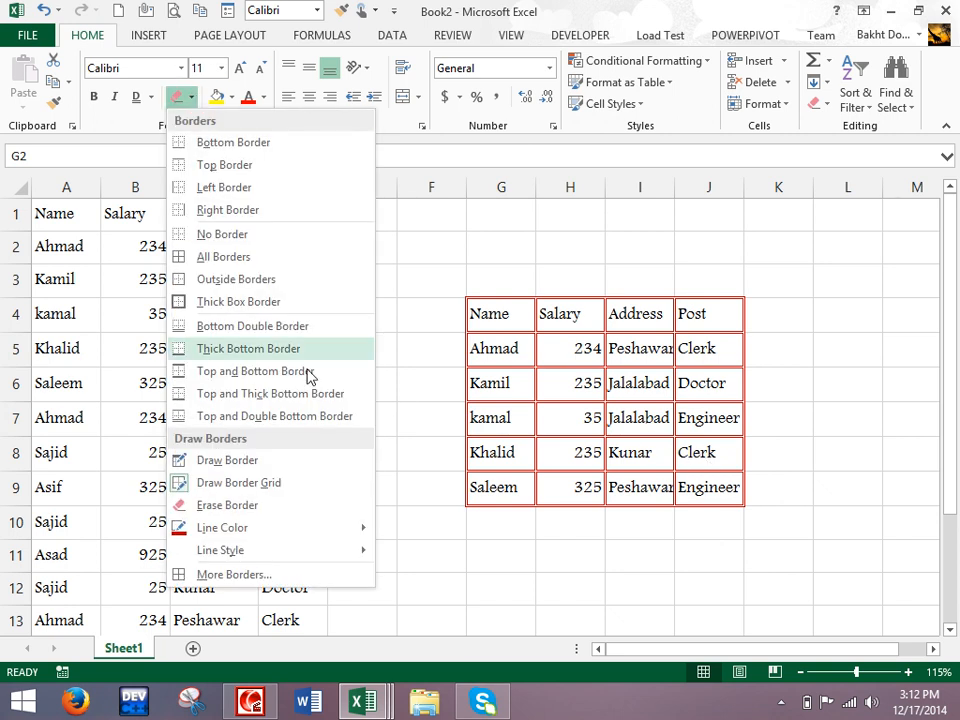
- In Format Cells, give cell G2 a dark green double-line outline border
left_click(240, 575)
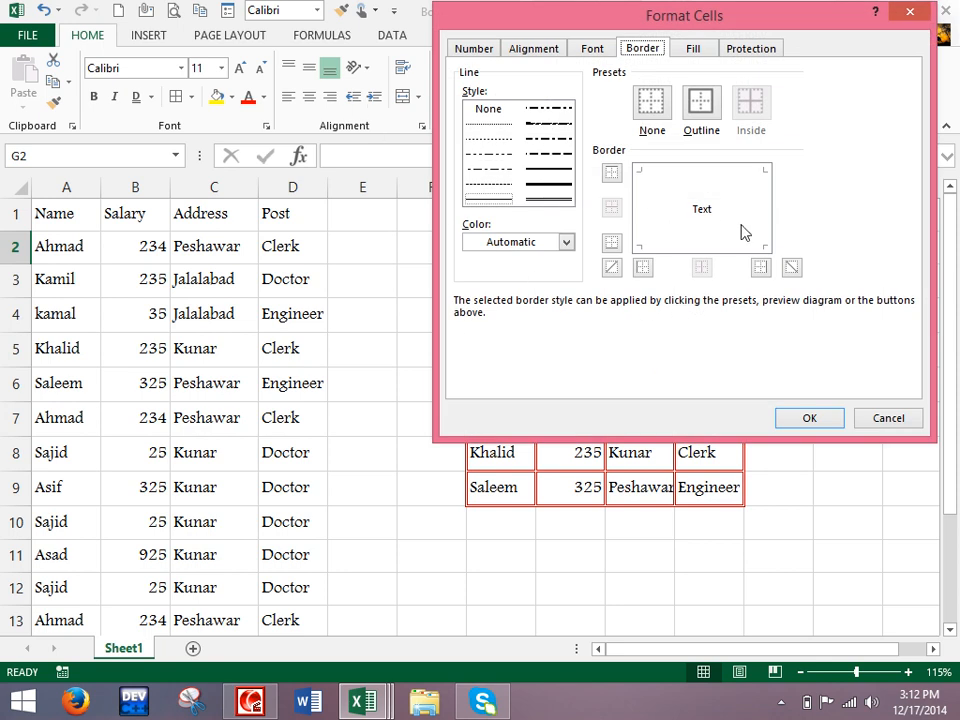
left_click(705, 110)
left_click(557, 194)
left_click(558, 244)
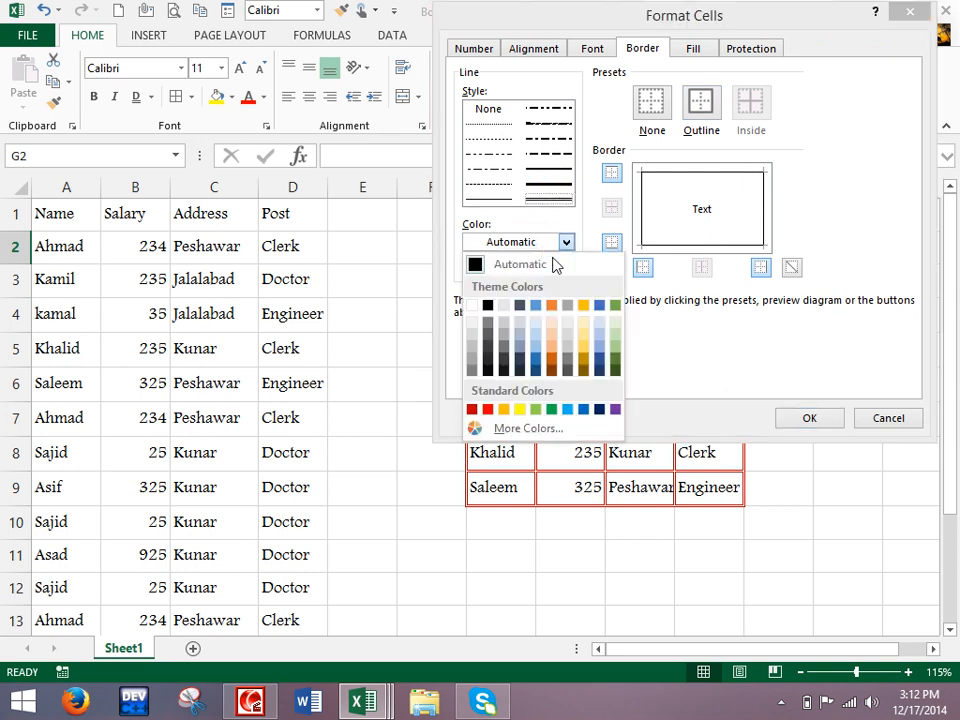
left_click(487, 409)
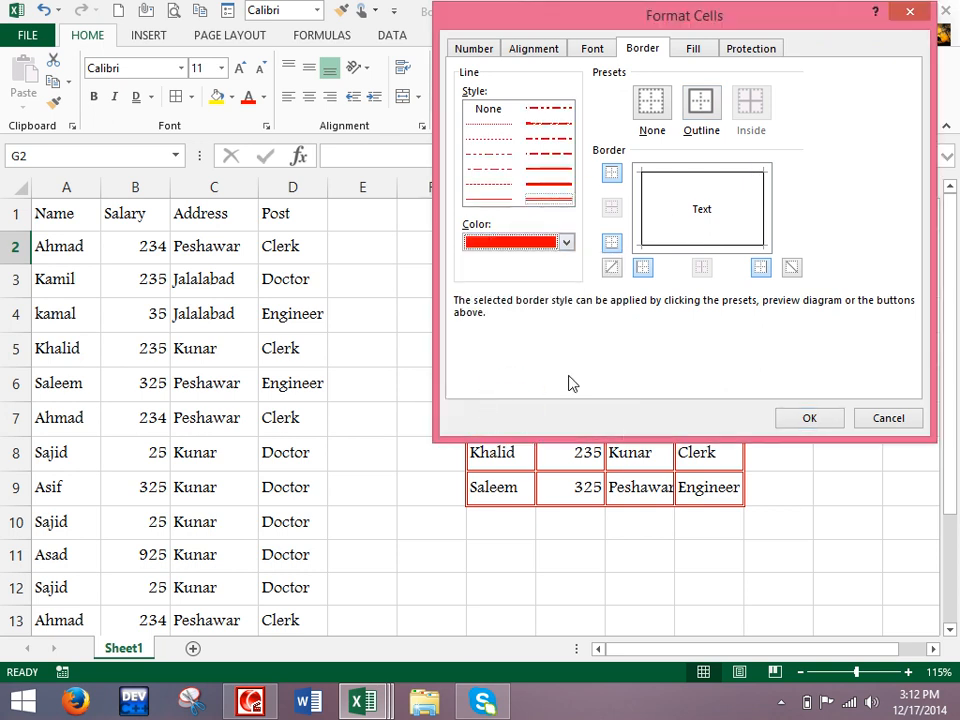
left_click(547, 249)
left_click(613, 375)
left_click(705, 100)
left_click(655, 105)
left_click(701, 104)
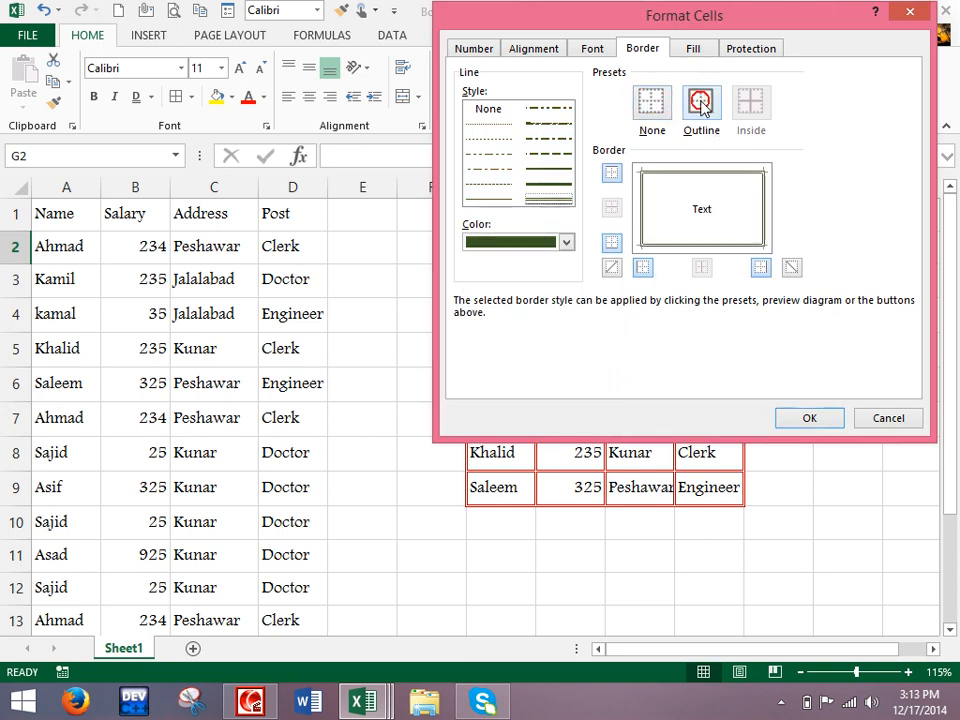
left_click(804, 417)
- Reselect the G4:J9 table
left_click(624, 255)
left_click(497, 250)
left_click_drag(505, 322, 711, 493)
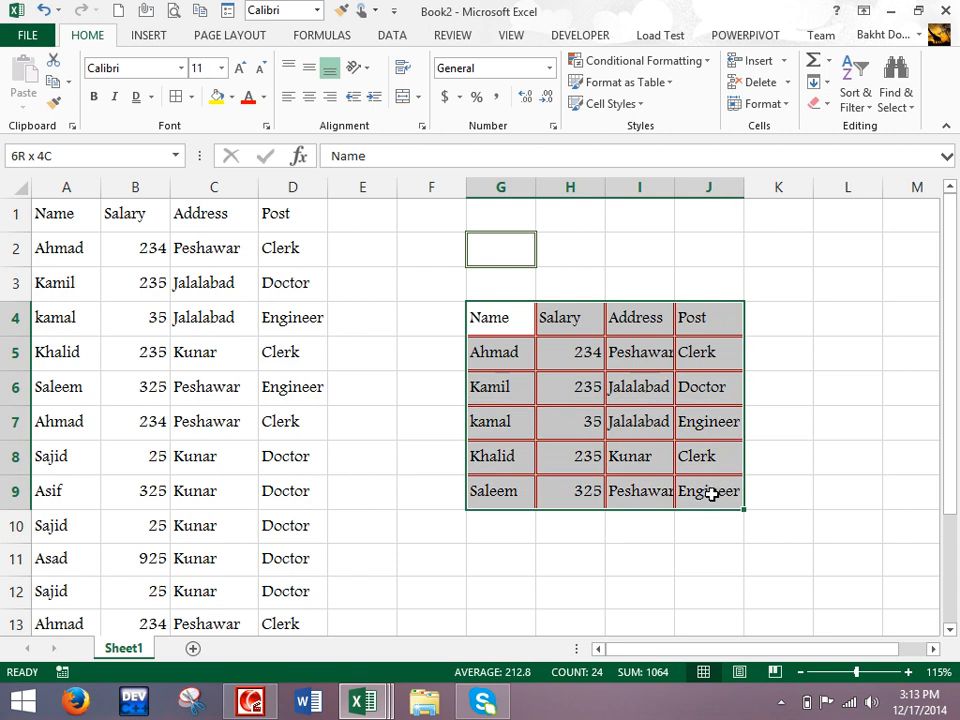
- Give G4:J9 light blue outline and inside borders through More Borders
left_click(191, 97)
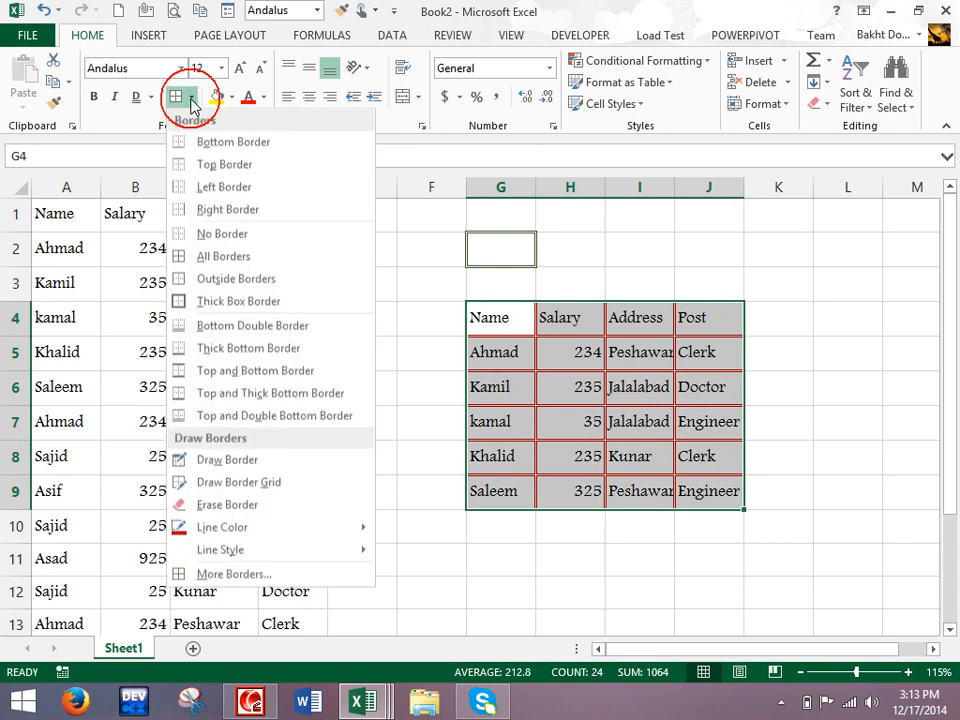
left_click(234, 569)
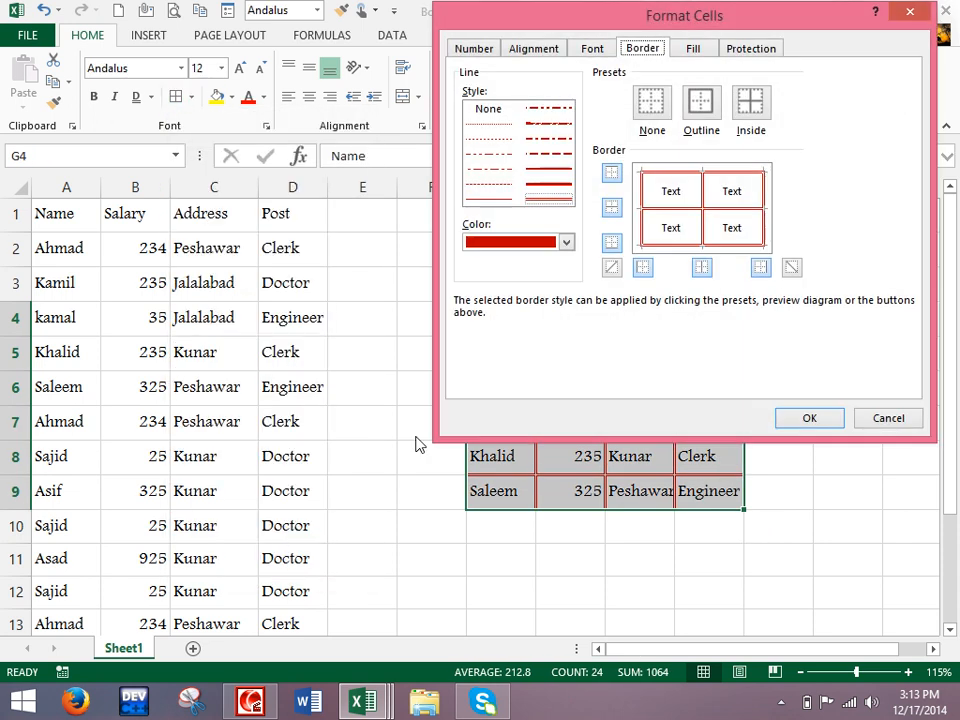
left_click(545, 241)
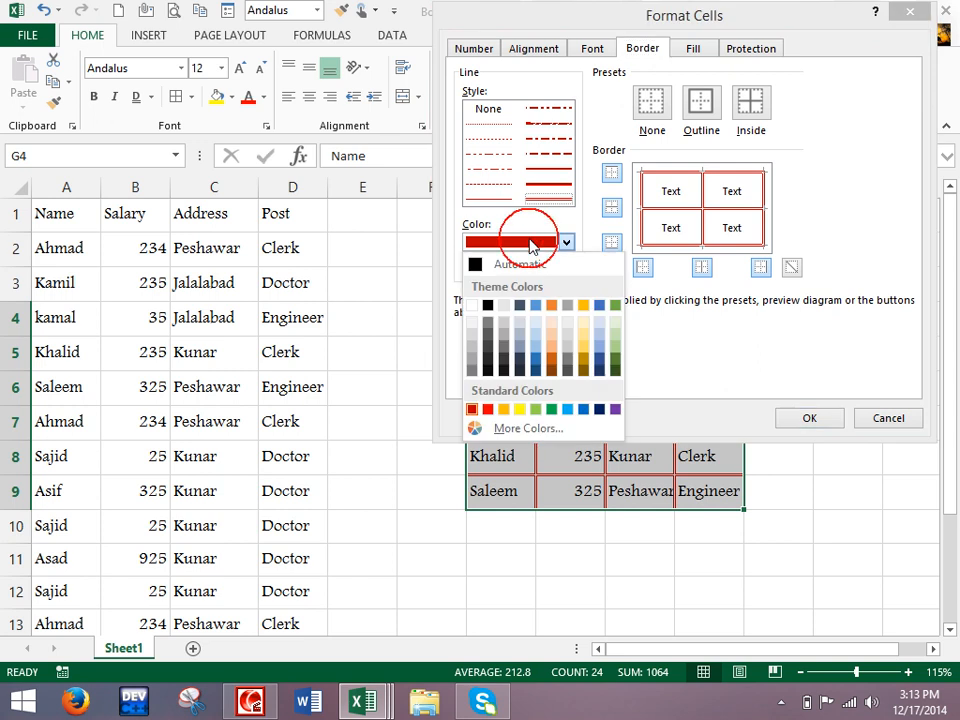
left_click(567, 409)
left_click(546, 195)
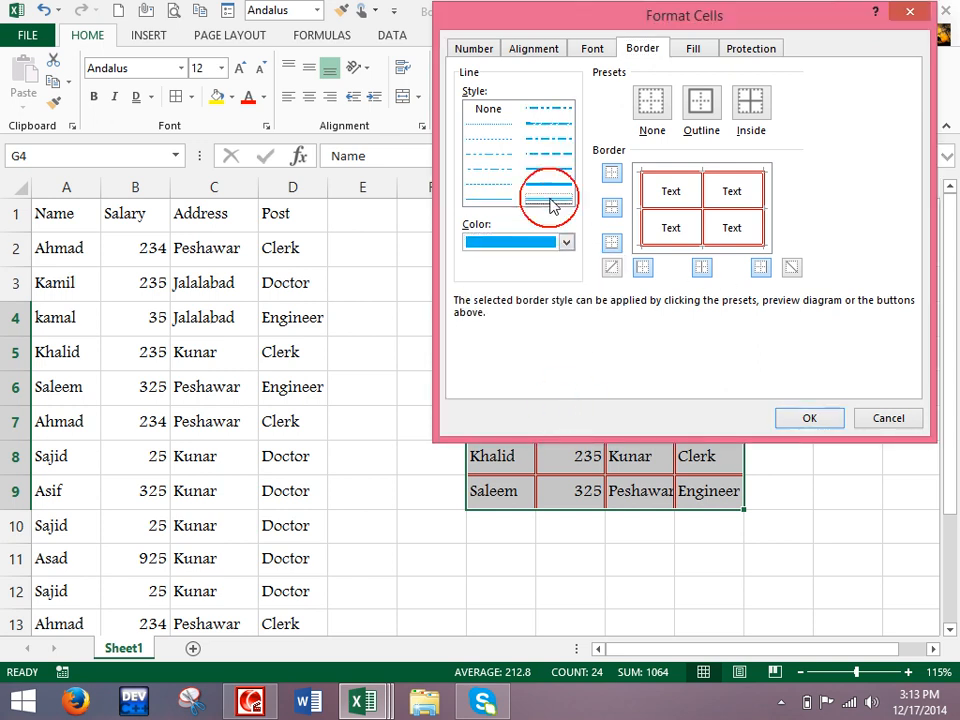
left_click(707, 103)
left_click(751, 103)
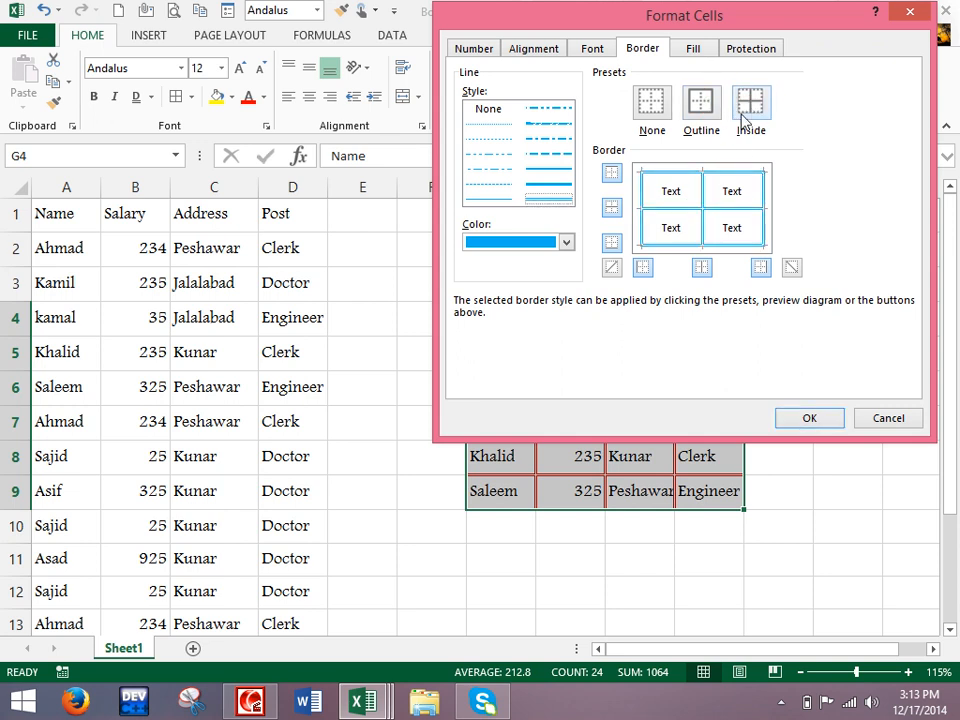
left_click(808, 418)
left_click(729, 370)
- Reselect G4:J9 and remove all its borders with No Border
left_click_drag(504, 324, 690, 497)
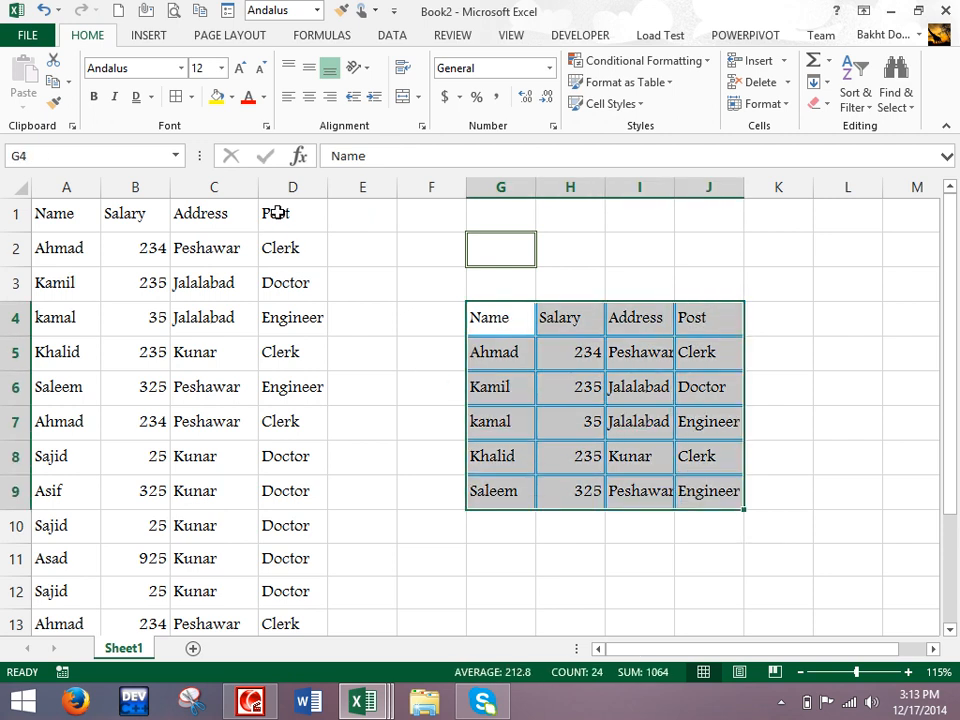
left_click(193, 97)
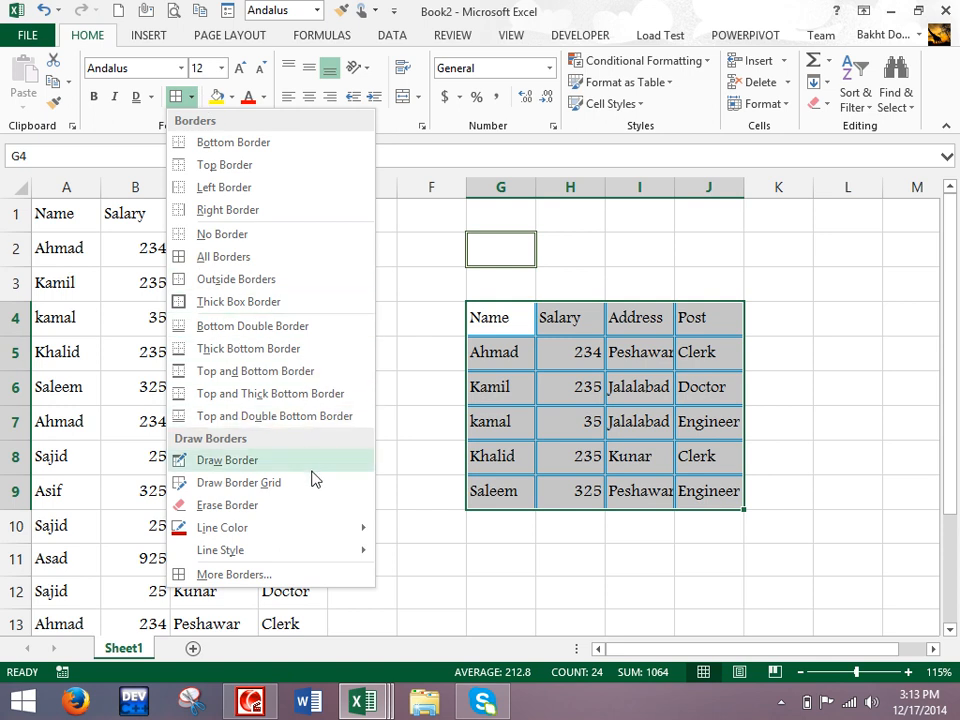
left_click(252, 233)
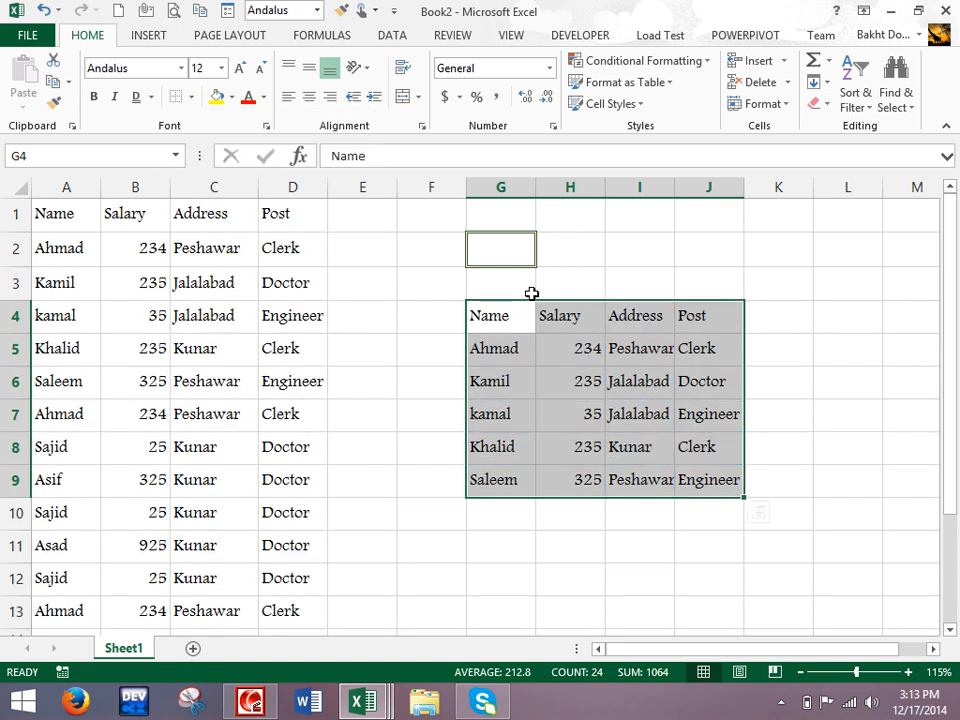
- Restore the blue borders, copy G4:J9, and paste it at N4, then undo that paste
key("ctrl+z")
scroll(840, 437, "down", 3)
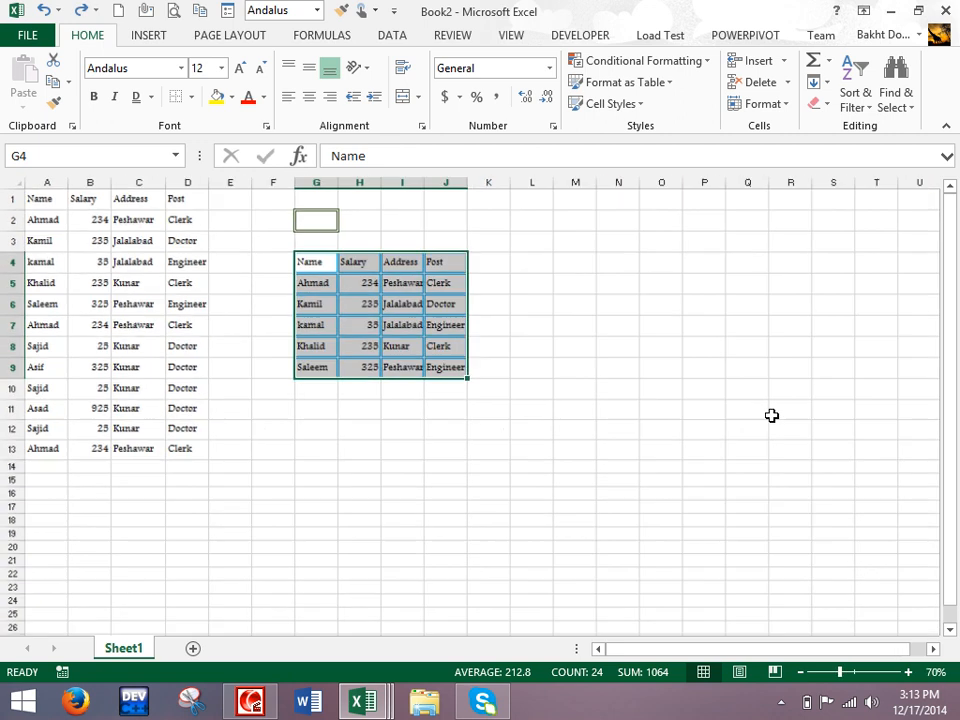
left_click(50, 81)
left_click(605, 264)
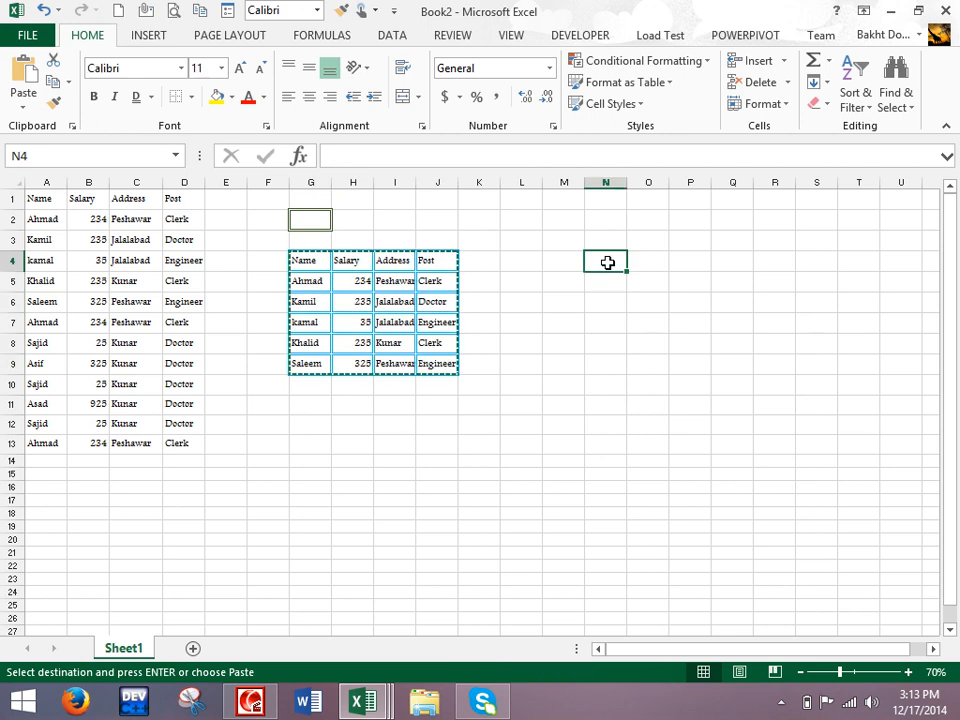
left_click(36, 80)
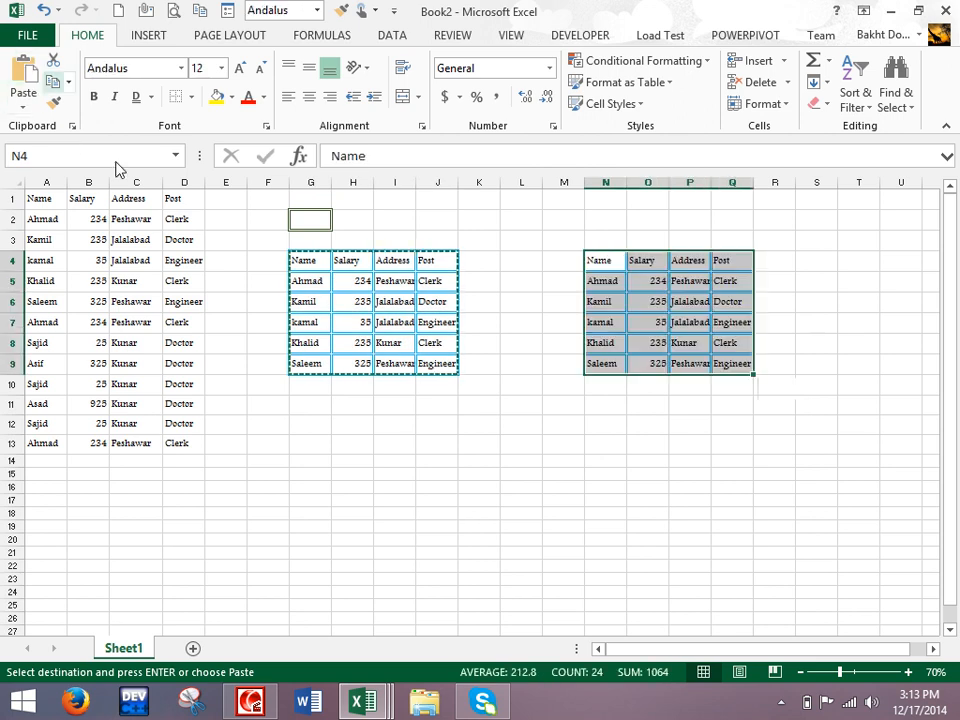
key("ctrl+z")
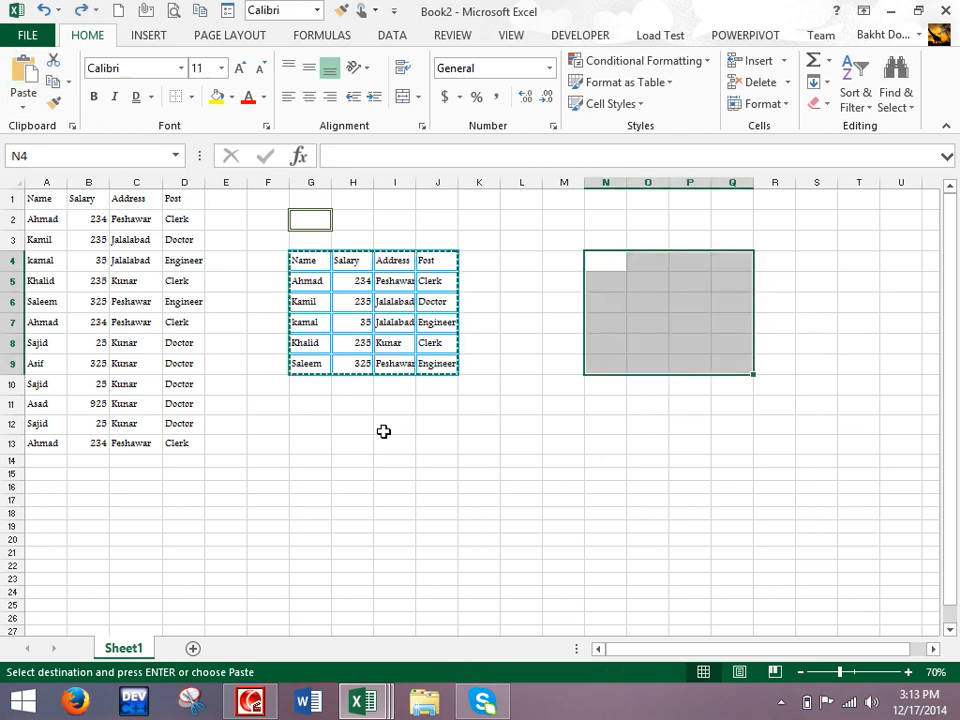
- Paste the table at N4 using the No Borders paste option
left_click(606, 259)
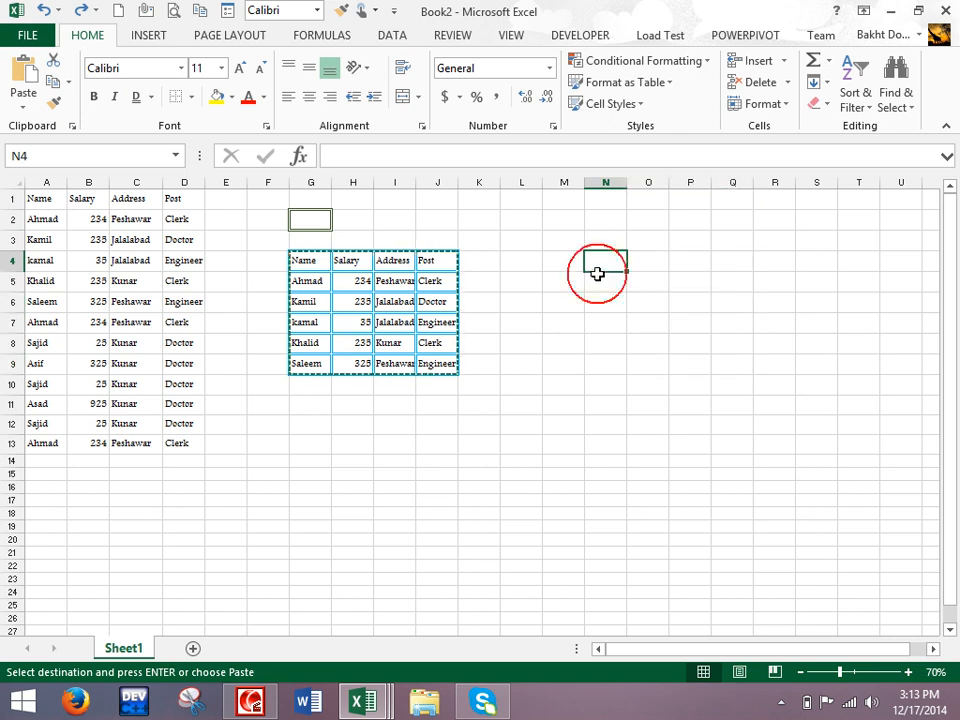
left_click(24, 104)
left_click(21, 181)
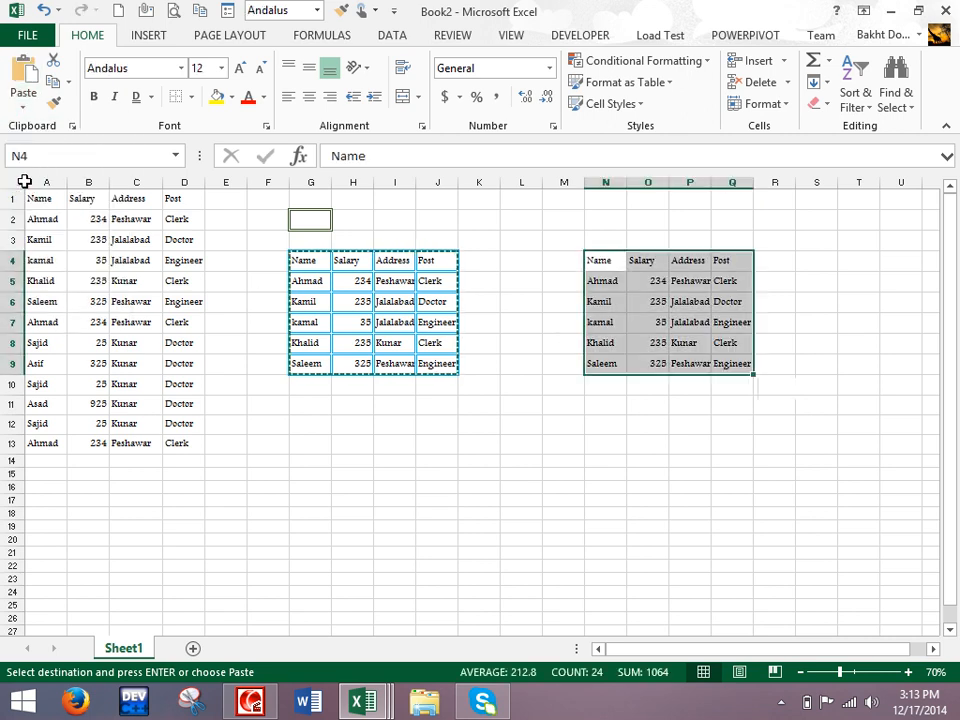
left_click(678, 401)
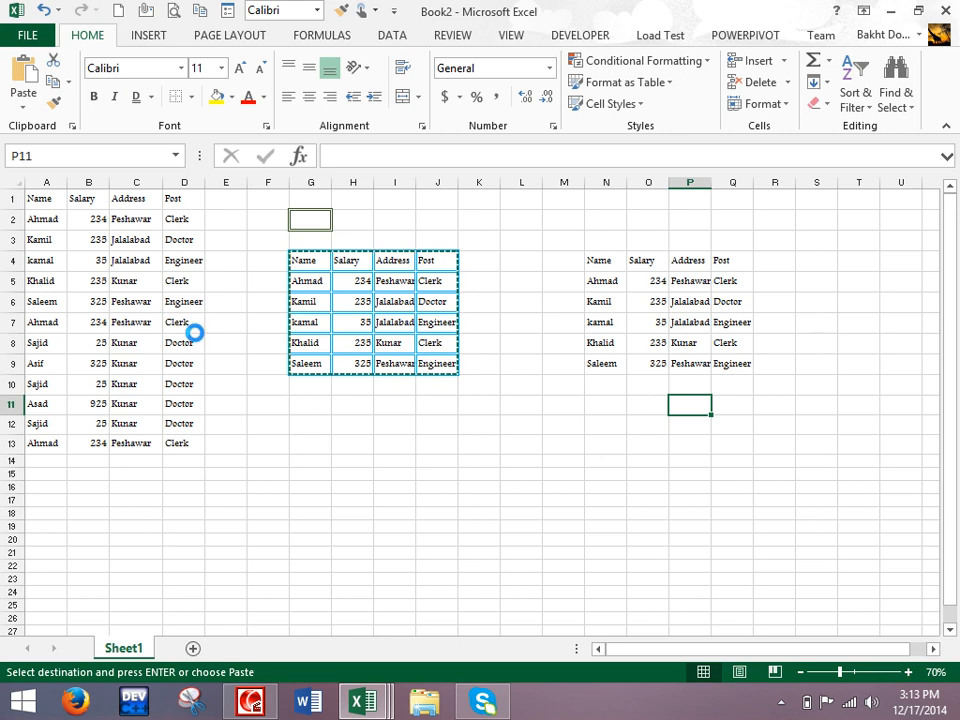
- Select records A11:D13 and clear them so the employee table ends at row 10
scroll(195, 333, "up", 5)
left_click_drag(748, 658, 617, 656)
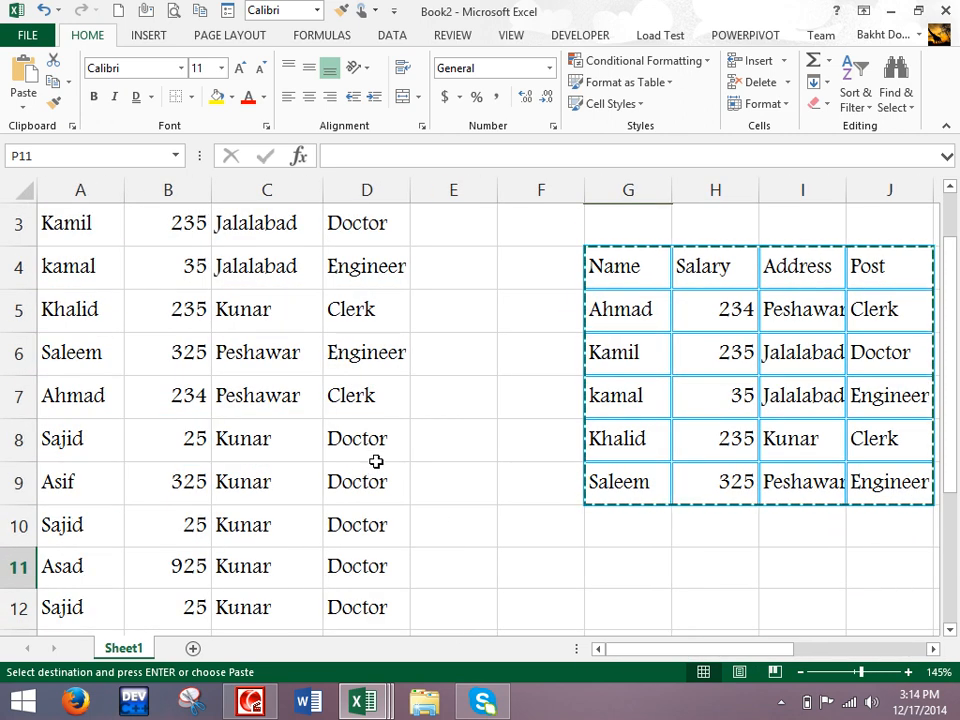
scroll(394, 420, "up", 1)
scroll(113, 453, "down", 3)
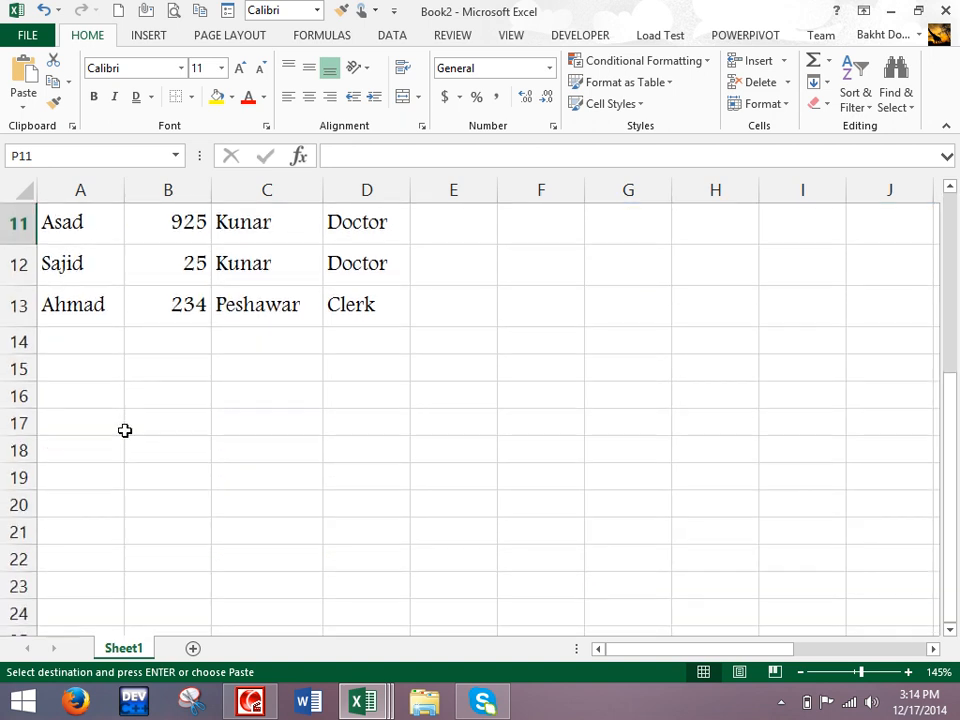
left_click_drag(75, 218, 369, 326)
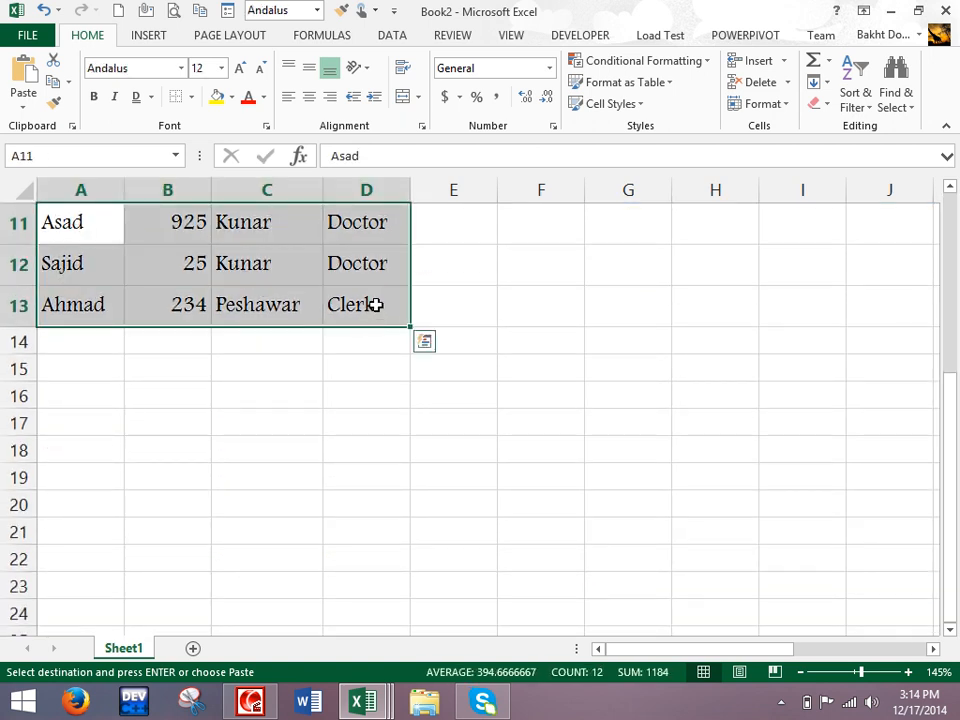
key("ctrl+z")
scroll(377, 305, "up", 4)
left_click(340, 352)
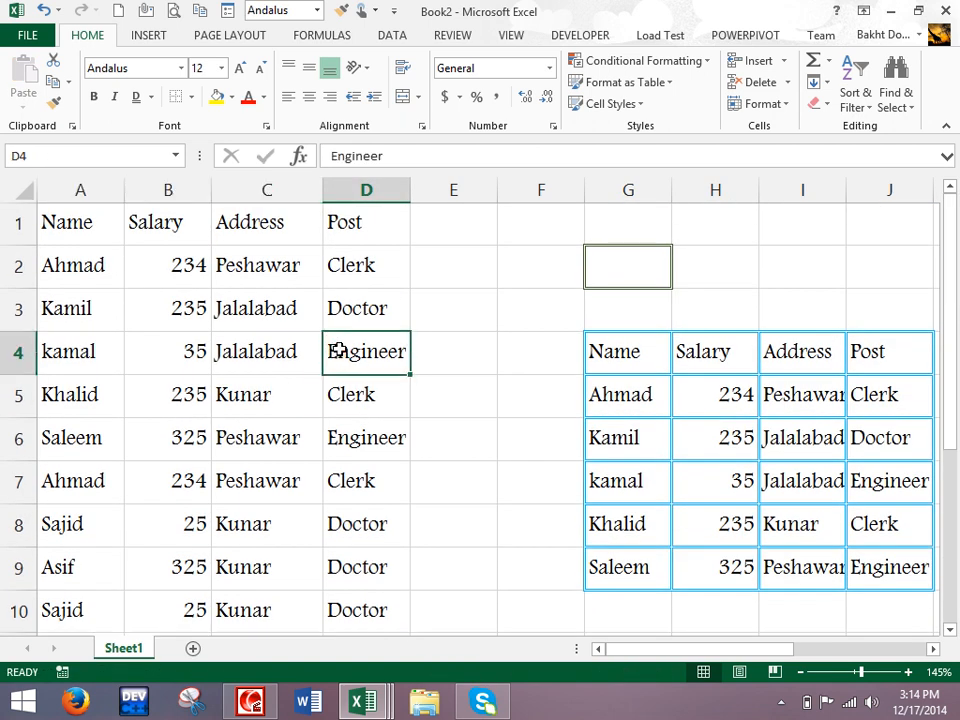
- Fill A1:D1 light blue, A2:D9 light green and A10:D10 dark orange
left_click_drag(63, 228, 360, 208)
left_click(232, 100)
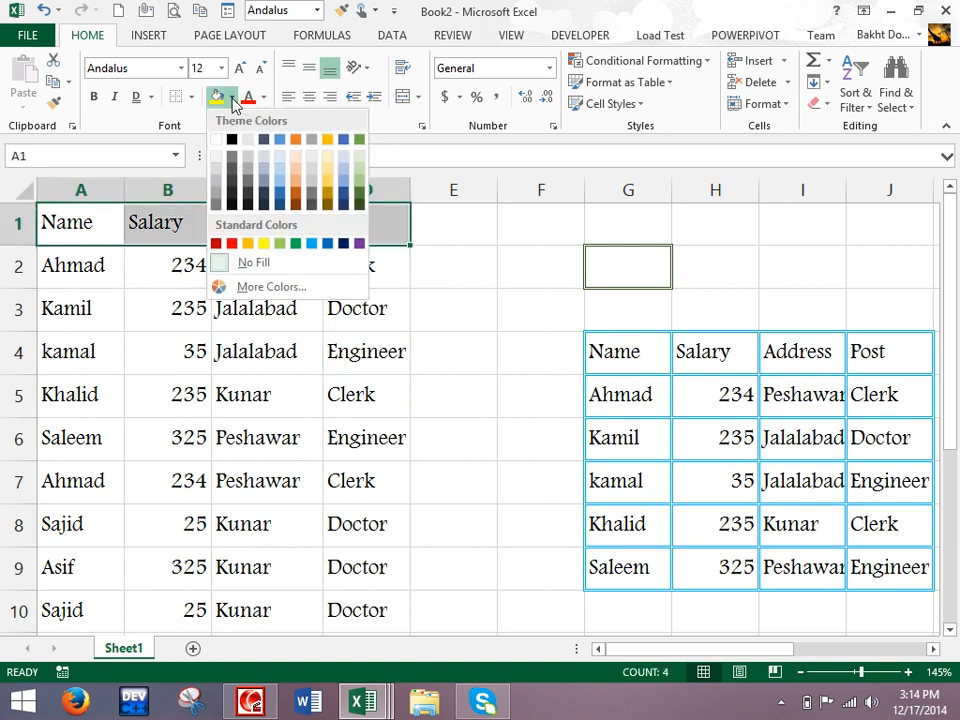
left_click(282, 180)
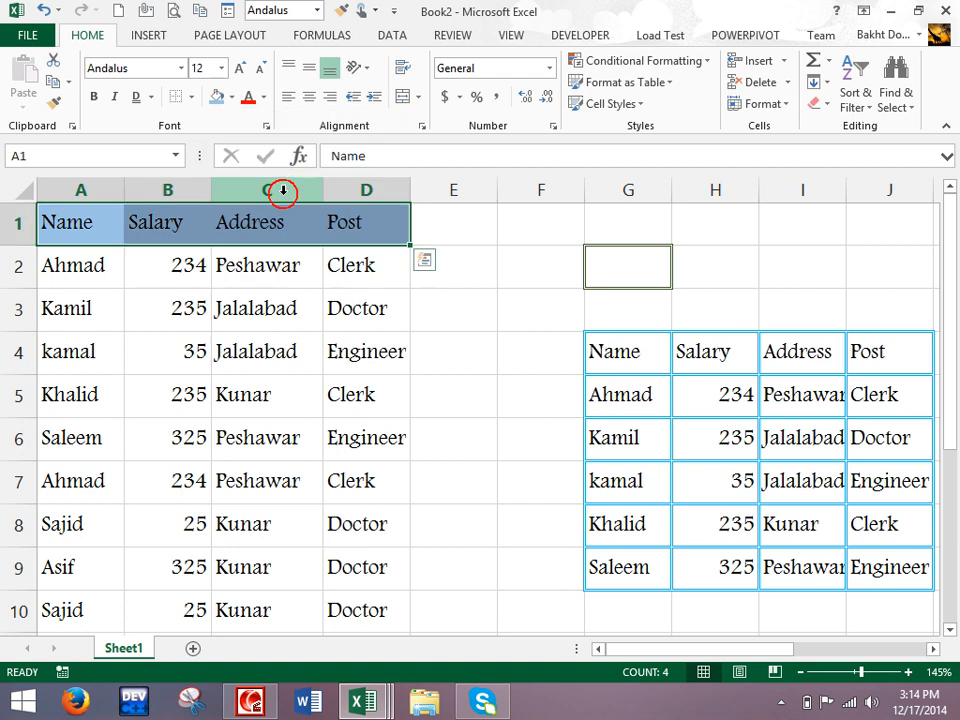
left_click_drag(101, 266, 358, 565)
left_click(232, 97)
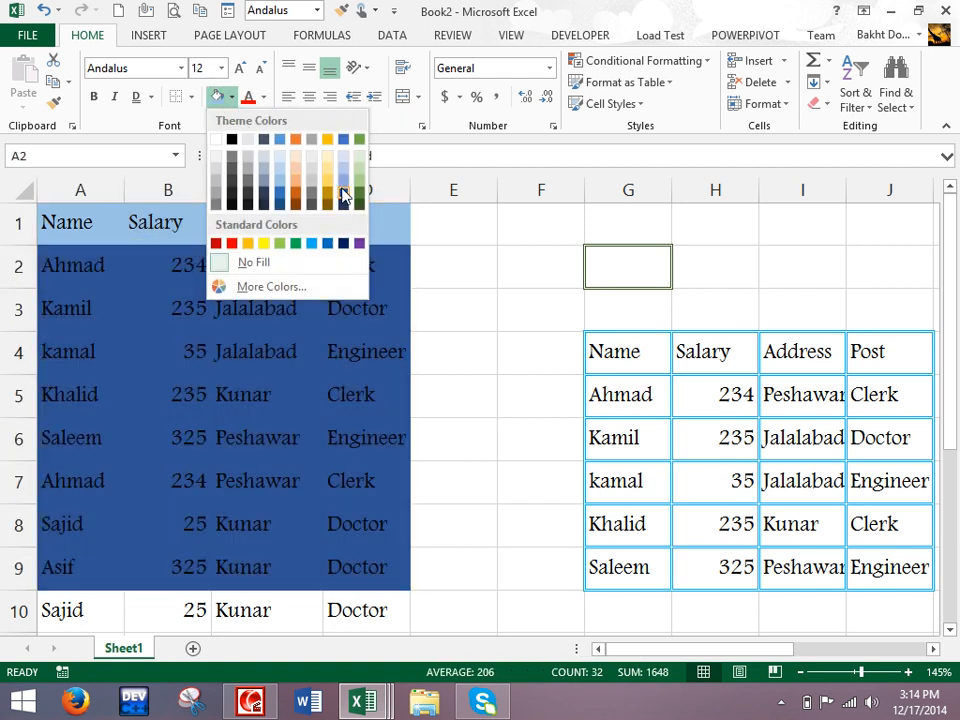
left_click(359, 164)
left_click_drag(62, 520, 345, 480)
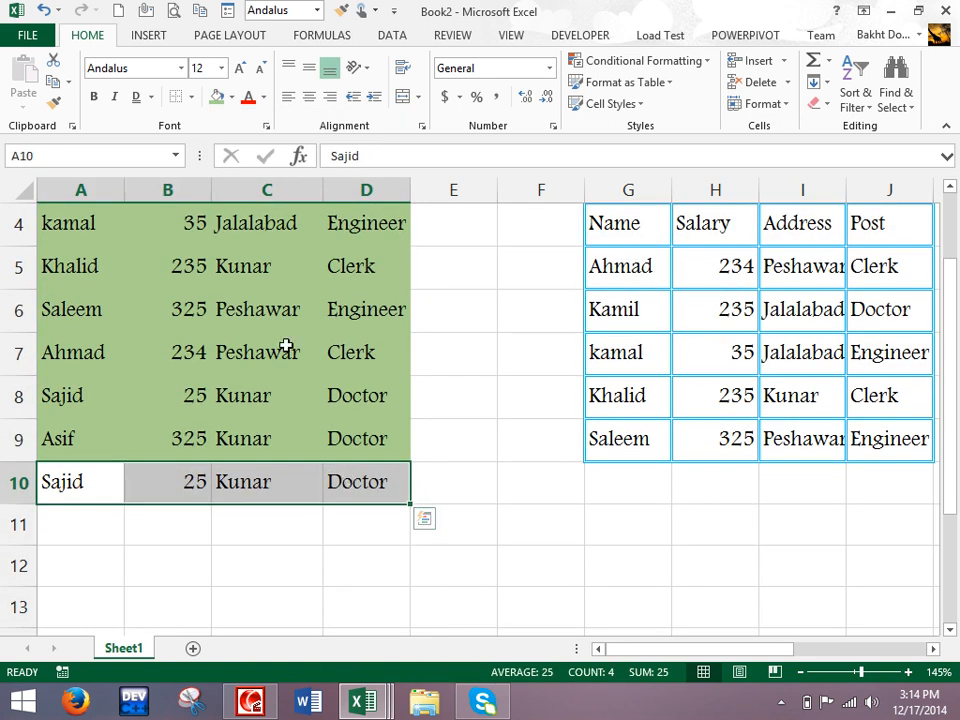
left_click(232, 97)
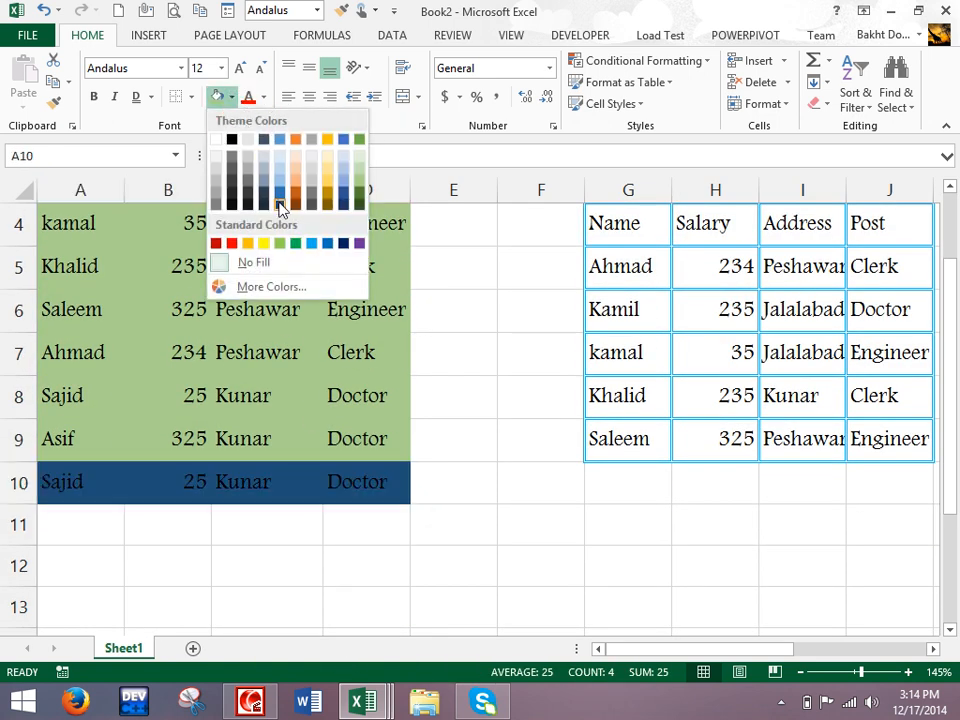
left_click(296, 188)
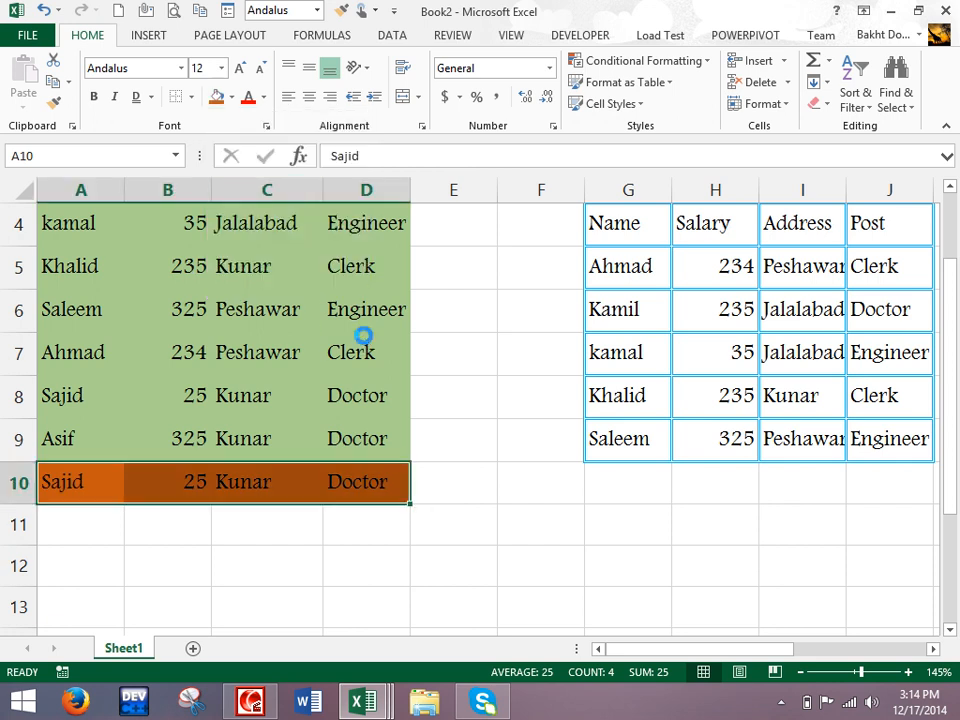
scroll(364, 337, "down", 2, "ctrl")
scroll(366, 332, "up", 1)
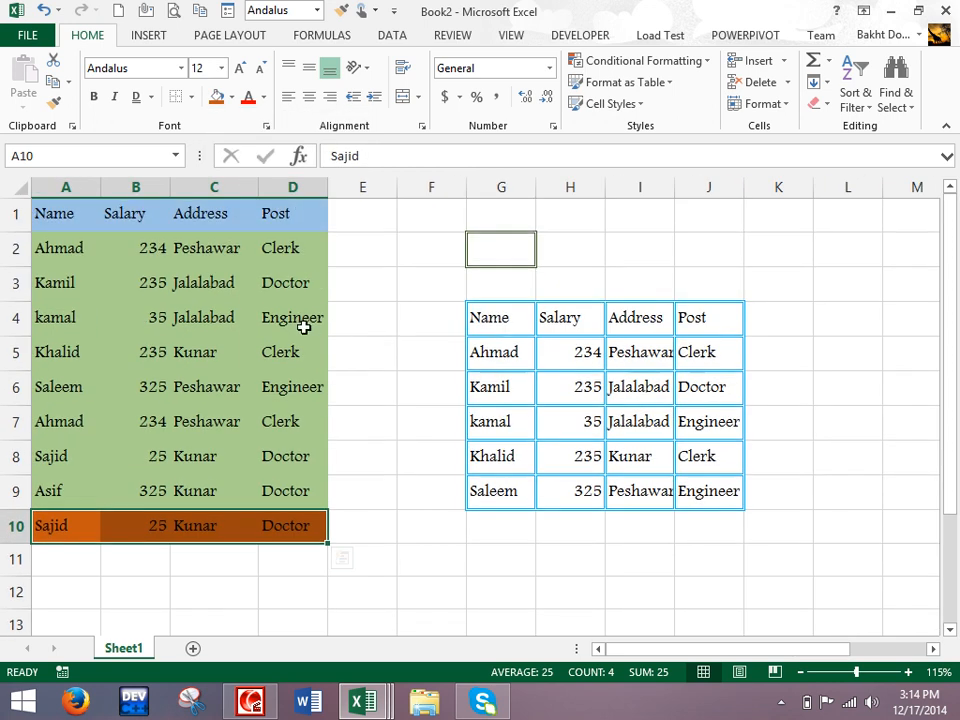
left_click_drag(64, 210, 310, 531)
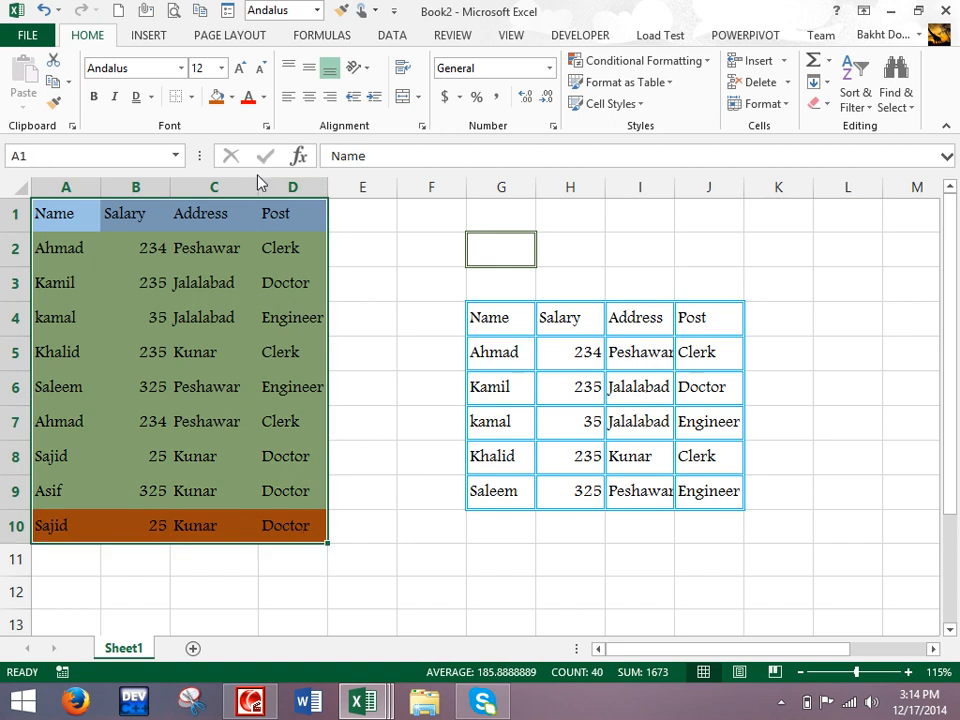
- Remove the fill colour from the table, then start a new blank workbook, Book3
left_click(231, 98)
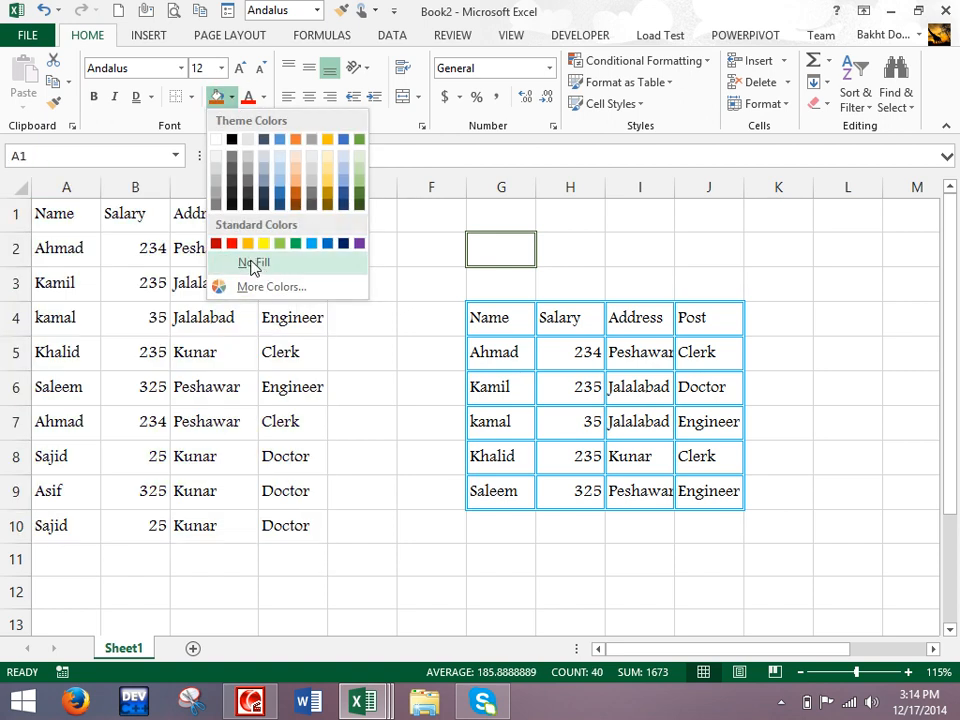
left_click(252, 261)
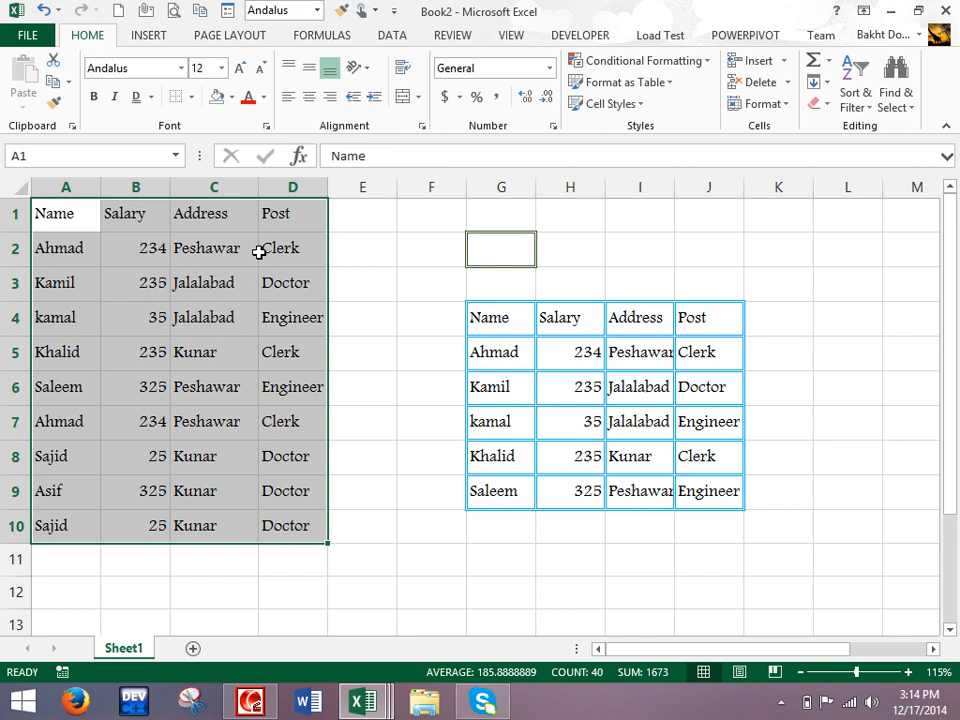
left_click(263, 97)
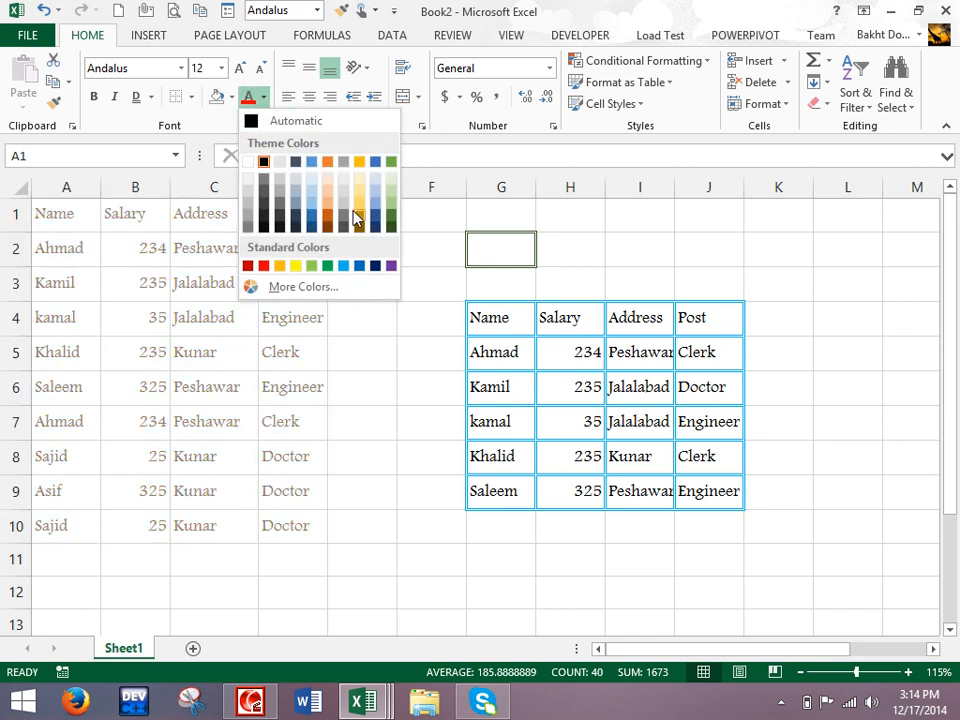
left_click(530, 218)
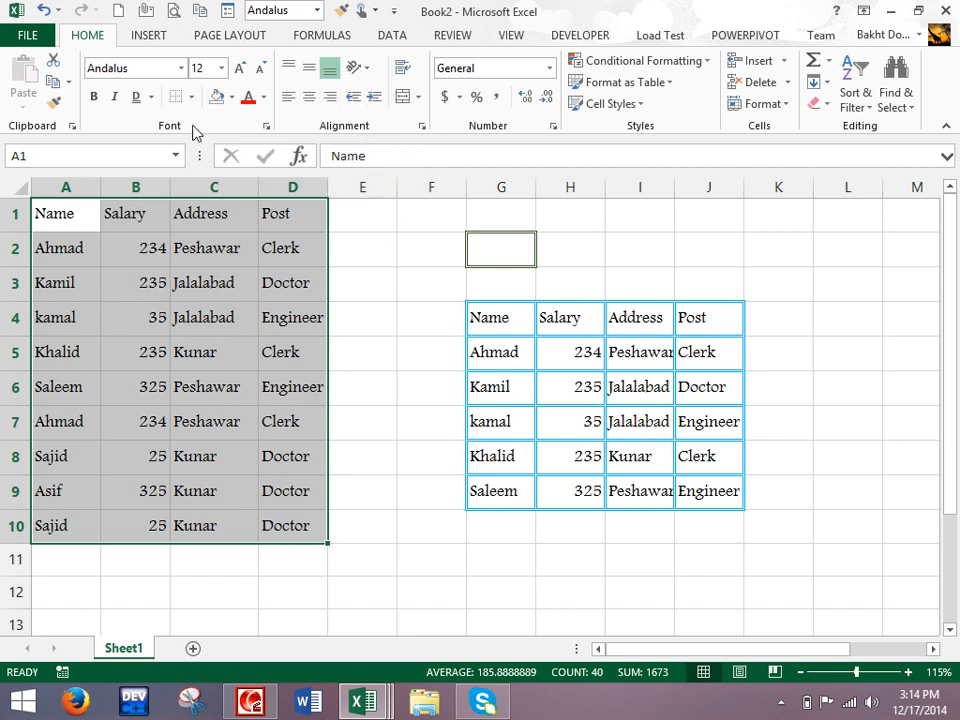
left_click(119, 11)
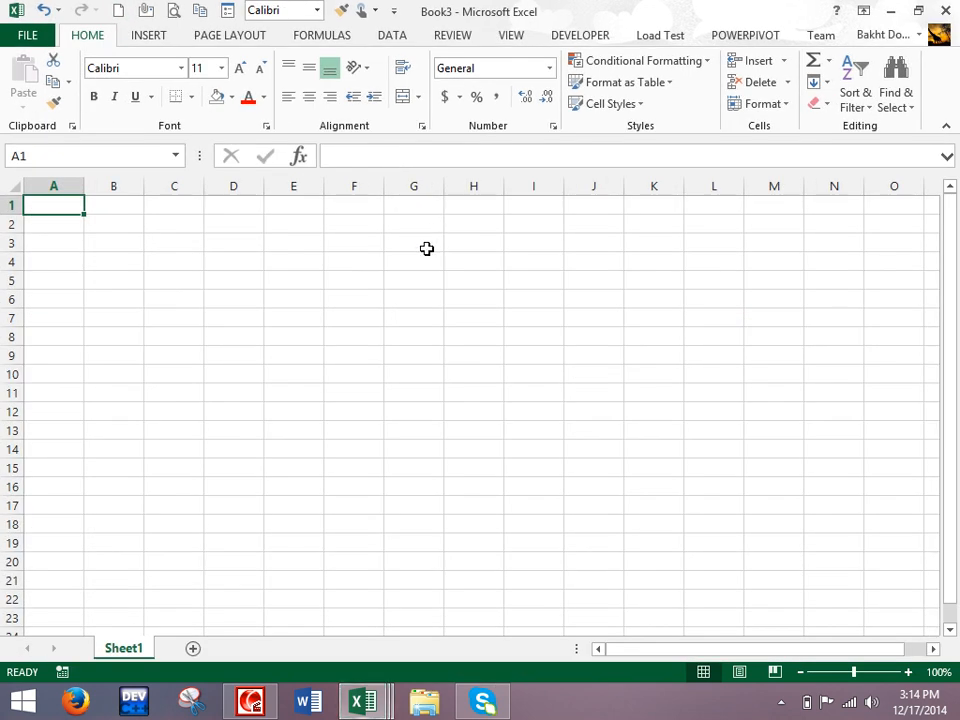
- Enter the heading 'Name' in cell A1
scroll(427, 247, "up", 9, "ctrl")
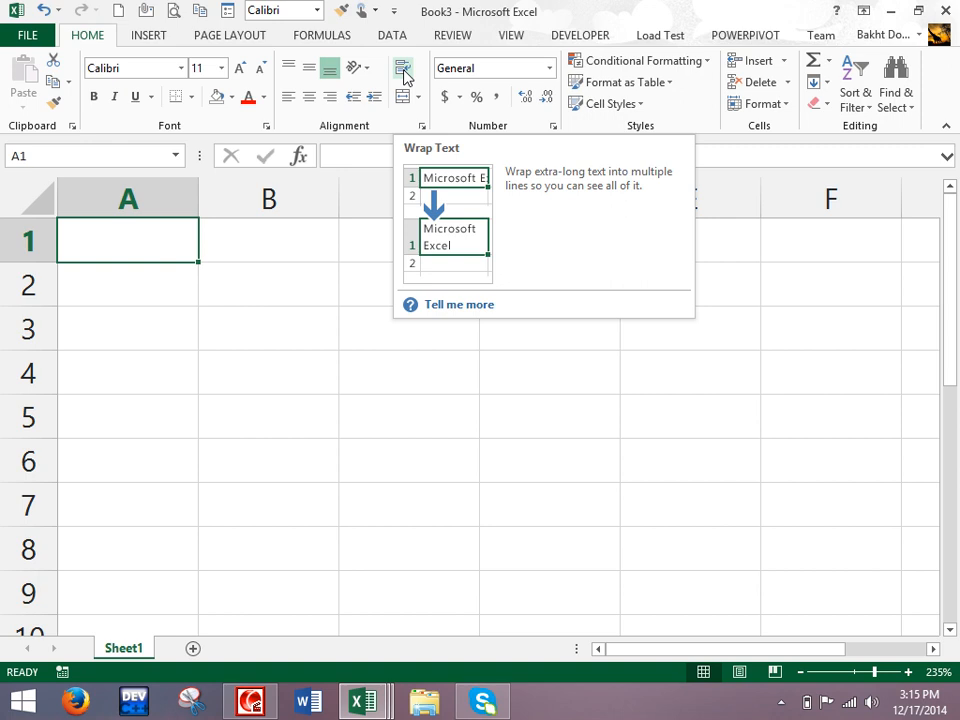
left_click(320, 353)
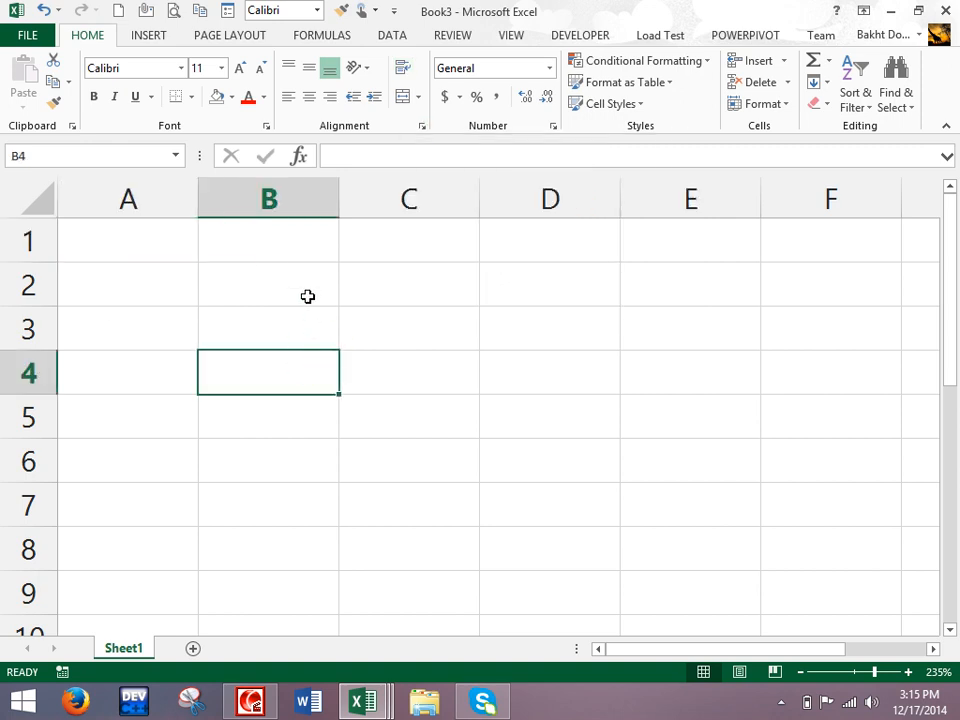
scroll(294, 268, "down", 2)
scroll(283, 272, "down", 2, "ctrl")
scroll(257, 274, "up", 3)
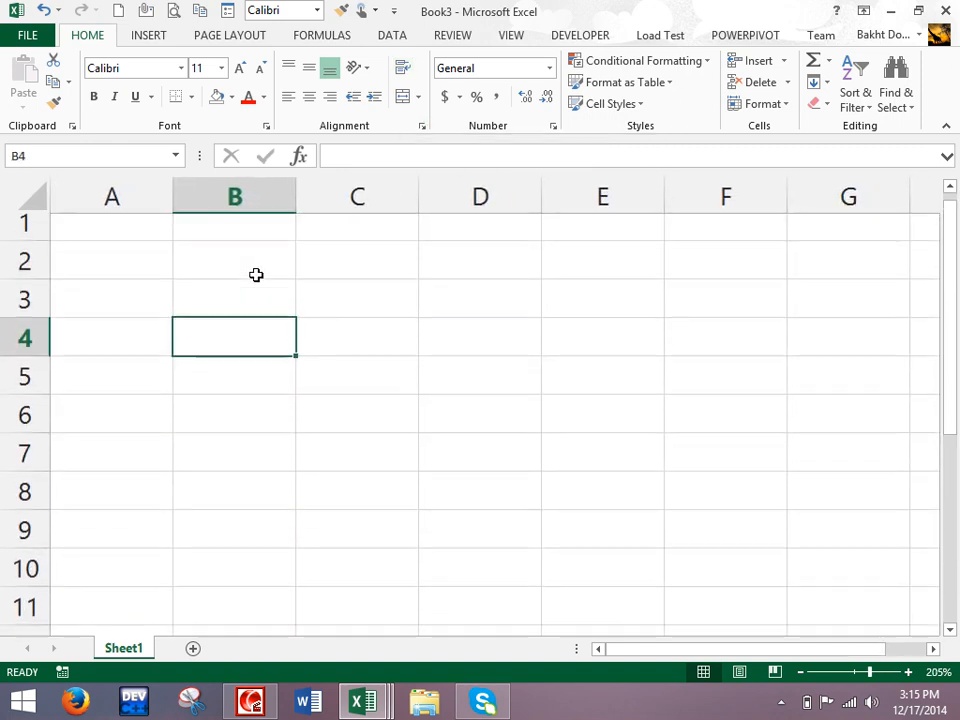
left_click(129, 235)
type("name")
key("Tab")
left_click(129, 235)
type("Name")
key("Return")
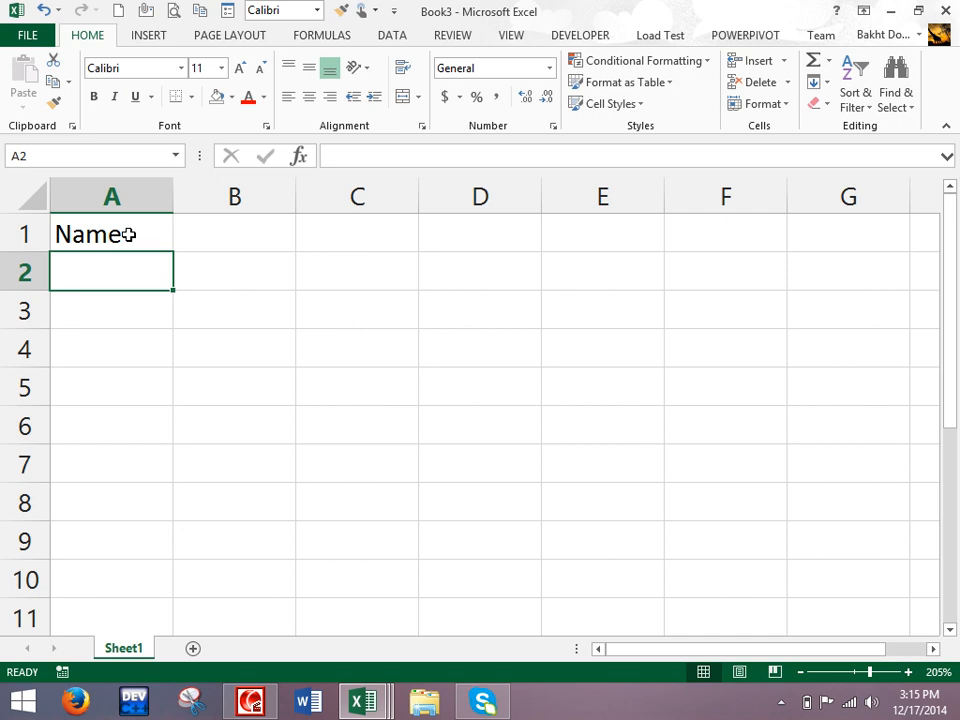
- Enter a sample person's full name in A2
type("Ahmad Khan")
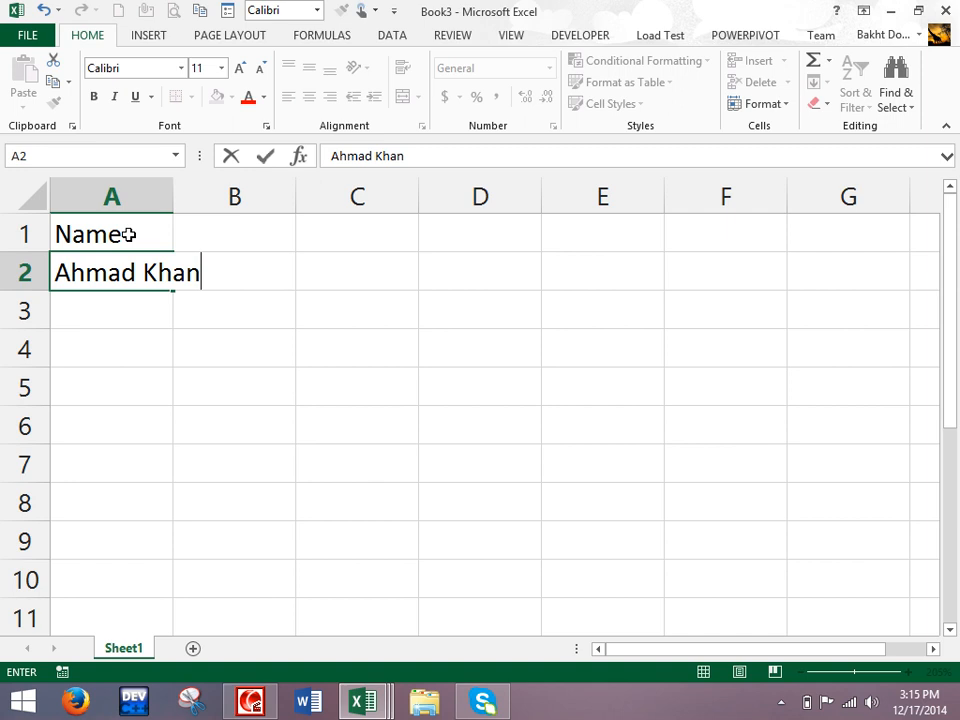
key("Return")
key("Up")
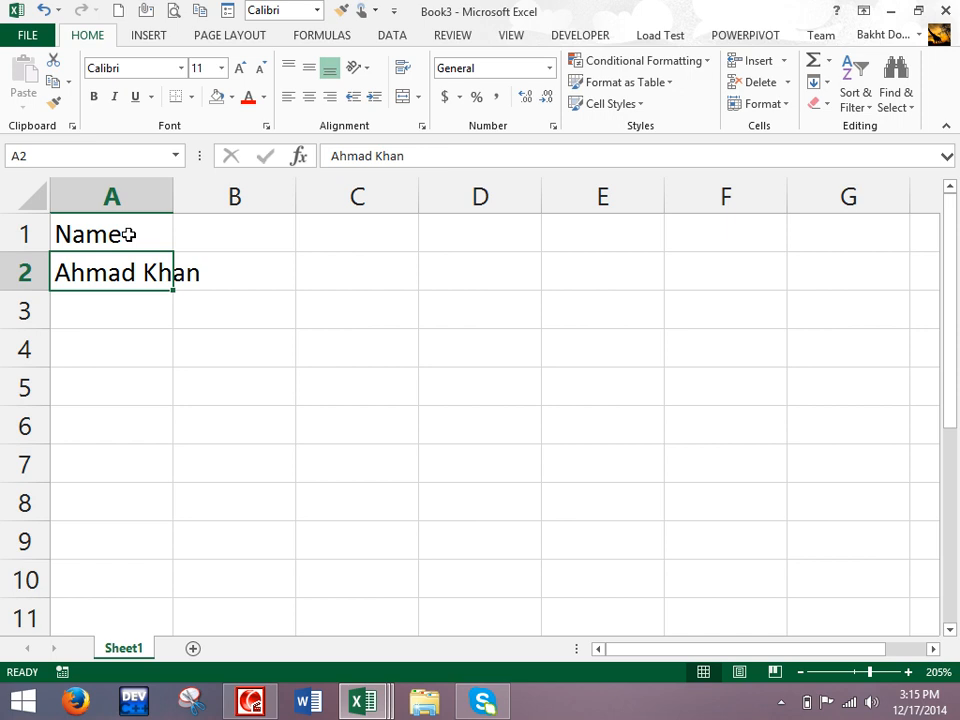
- Widen column A and turn on Wrap Text for the name cells from A2 down
left_click_drag(122, 274, 141, 533)
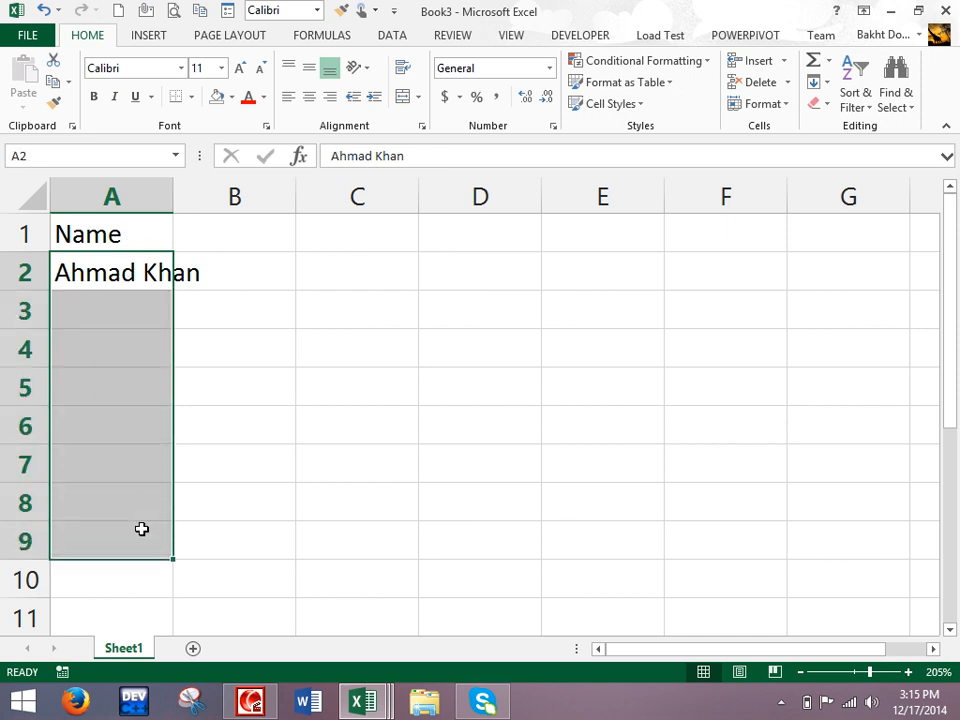
left_click_drag(175, 195, 212, 221)
left_click_drag(146, 259, 137, 513)
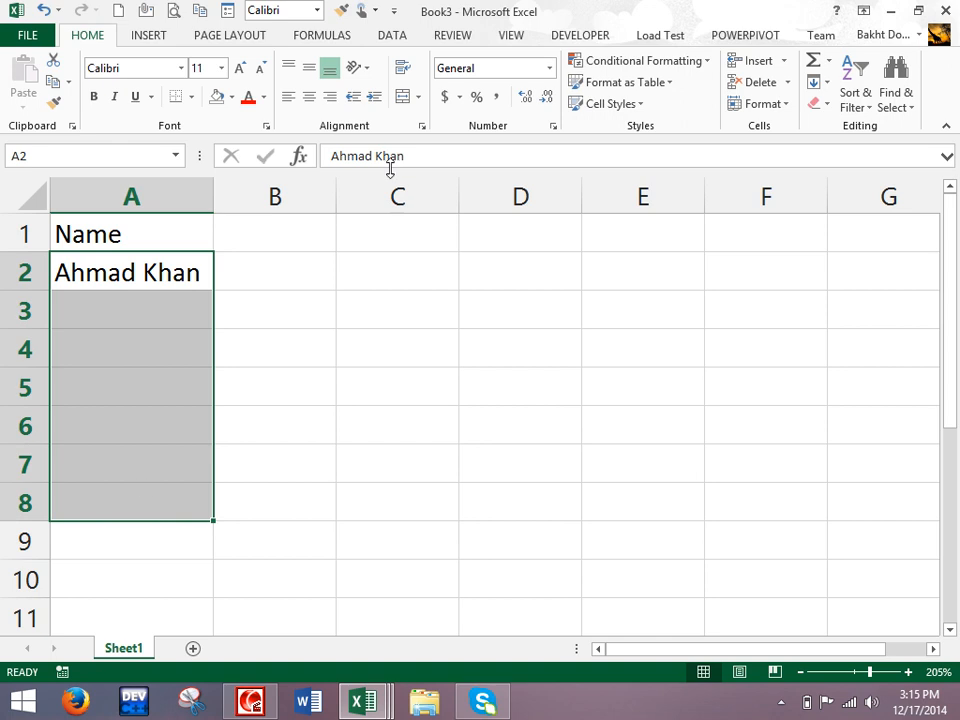
left_click(402, 68)
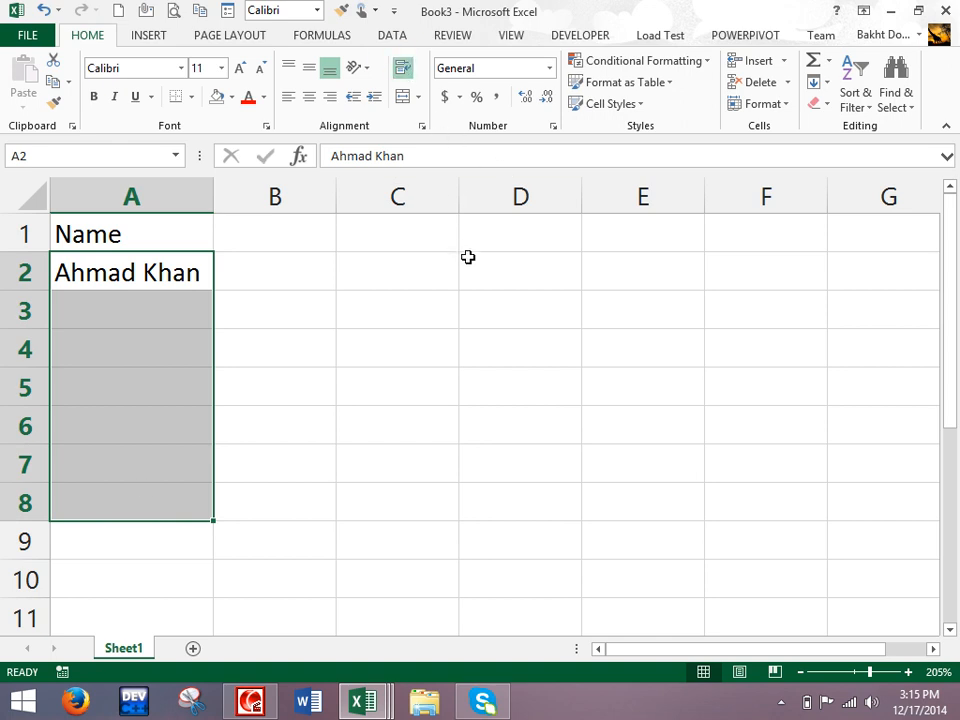
- Enter three more sample full names in A3, A4 and A5
left_click(156, 316)
type("Muhamma")
key("BackSpace")
key("BackSpace")
type("ammad ")
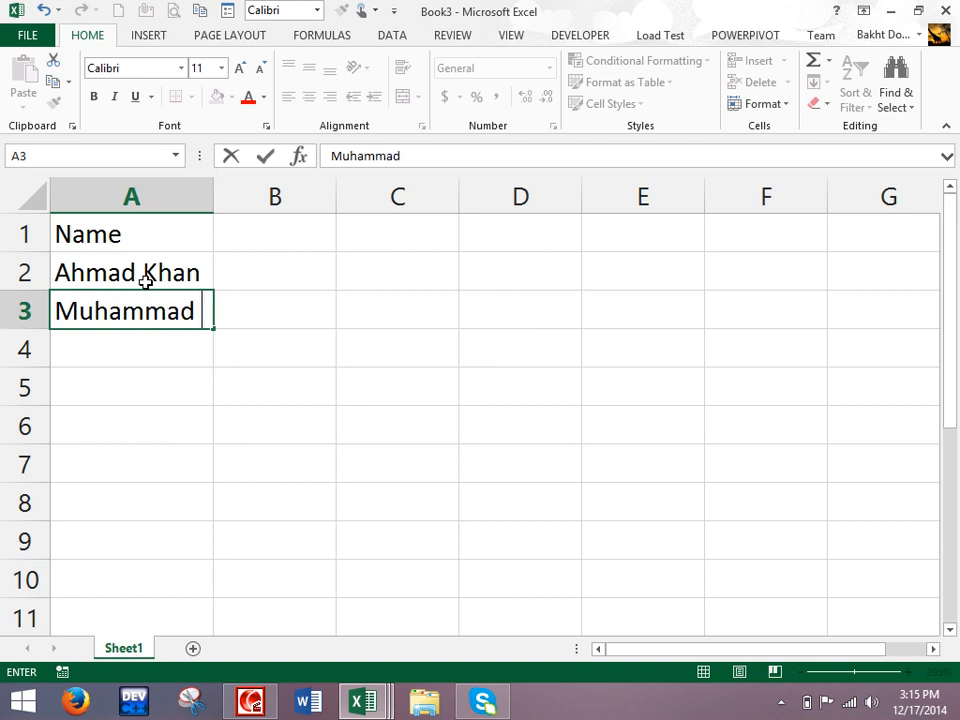
type("Sajjad")
key("Return")
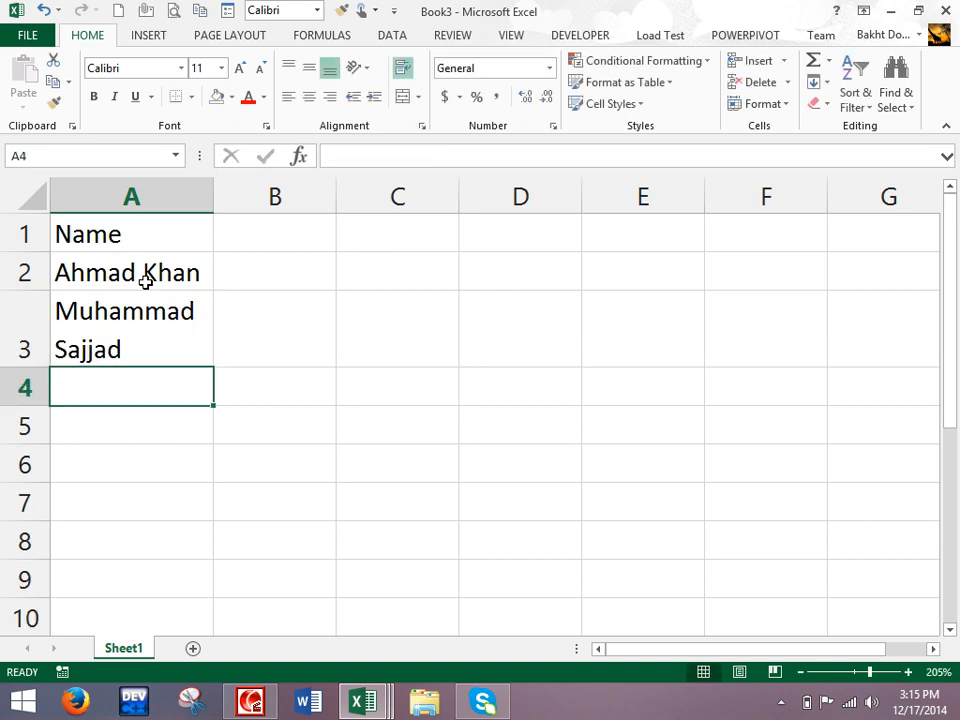
type("Jamal")
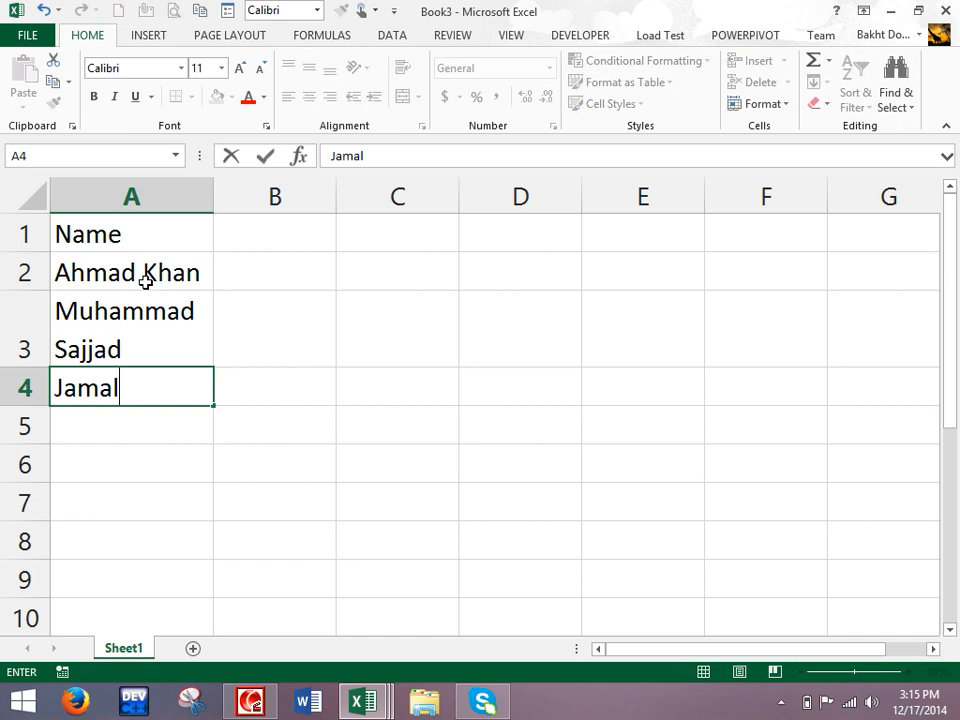
type(" Khan")
key("Return")
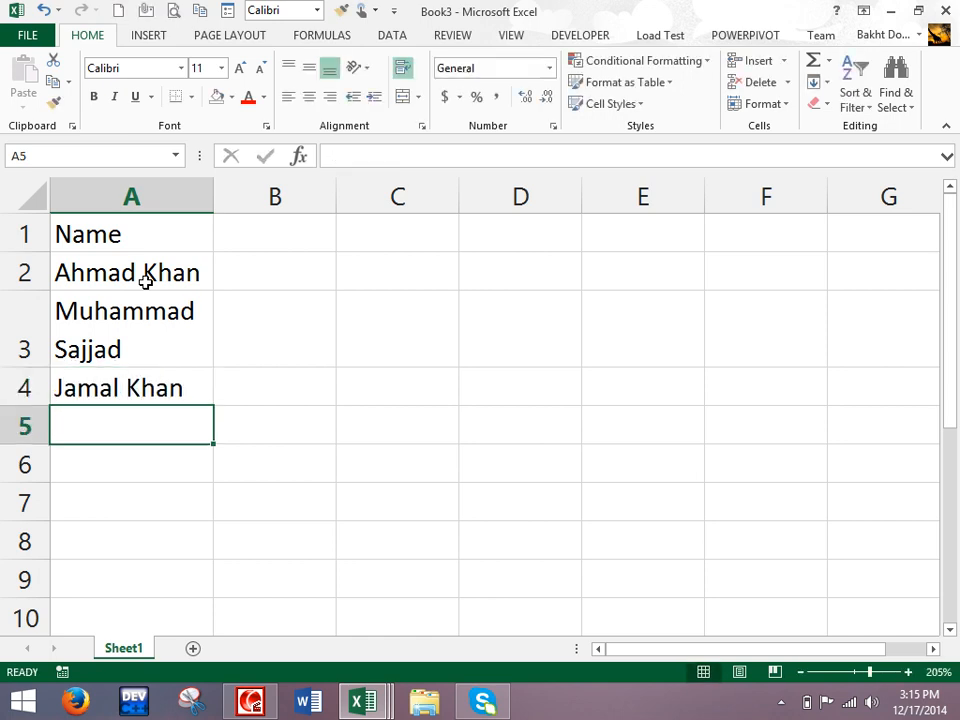
type("Haji Muhammad")
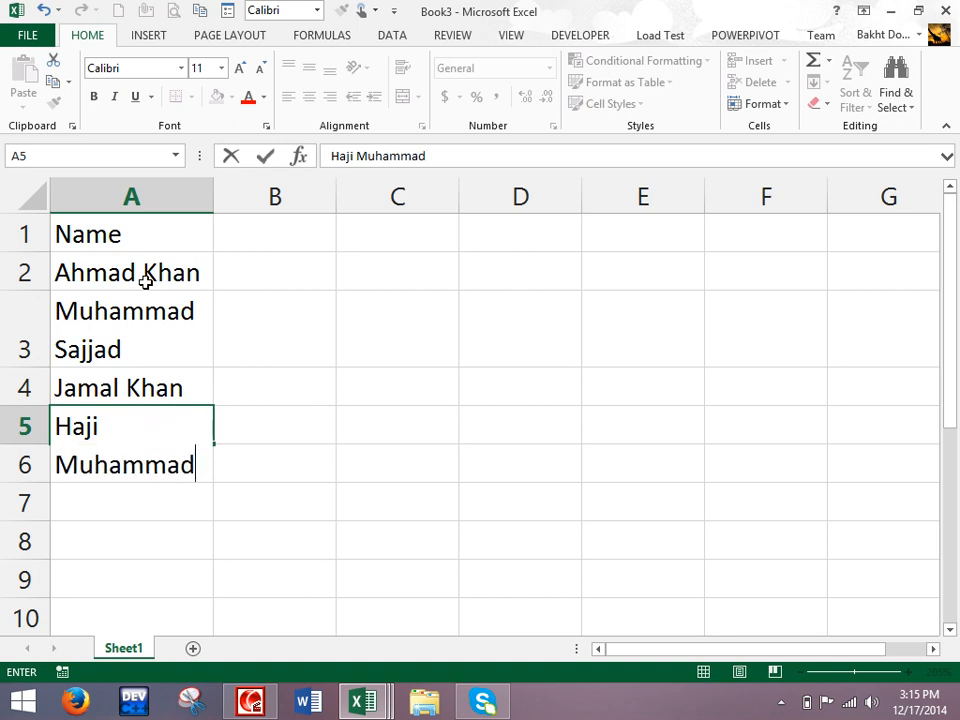
key("Return")
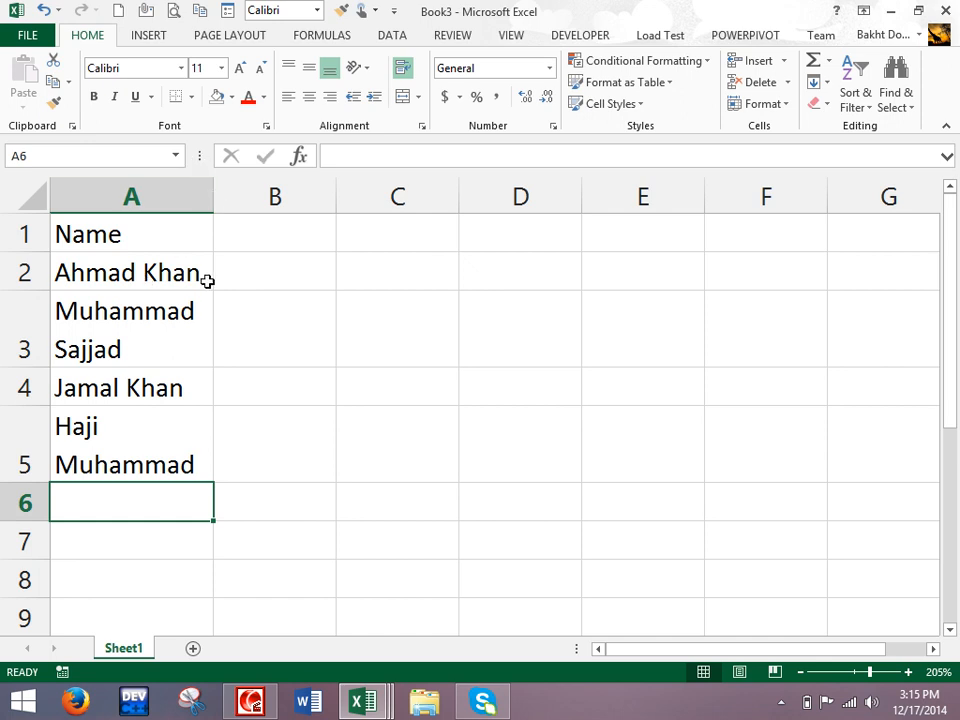
- Turn Wrap Text off for A2:A7 so each name stays on one line
left_click_drag(150, 274, 180, 562)
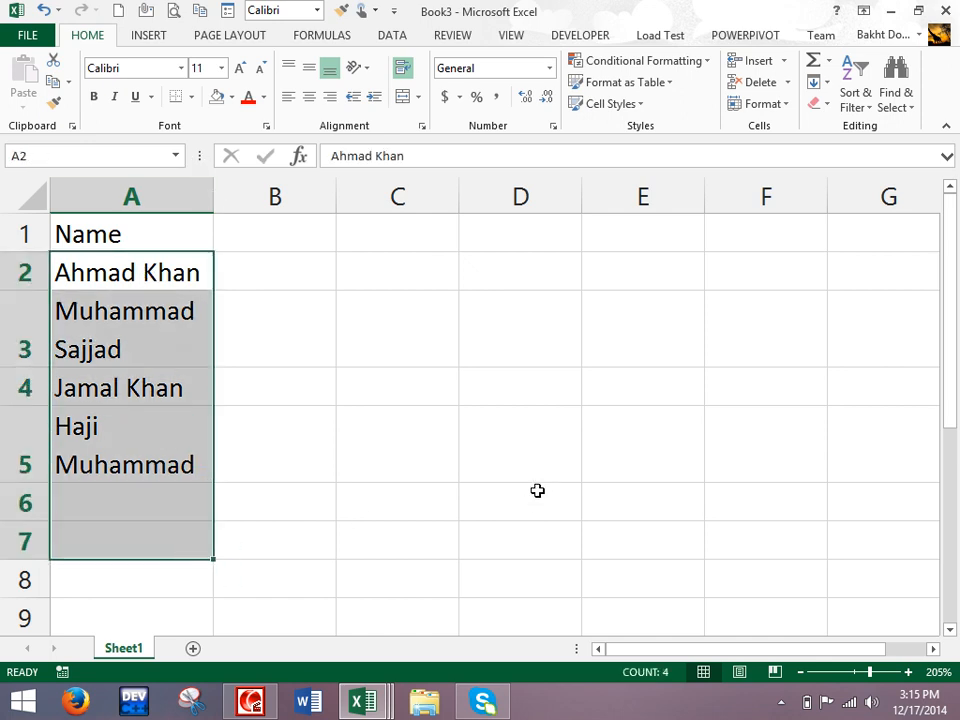
left_click(402, 68)
left_click(291, 447)
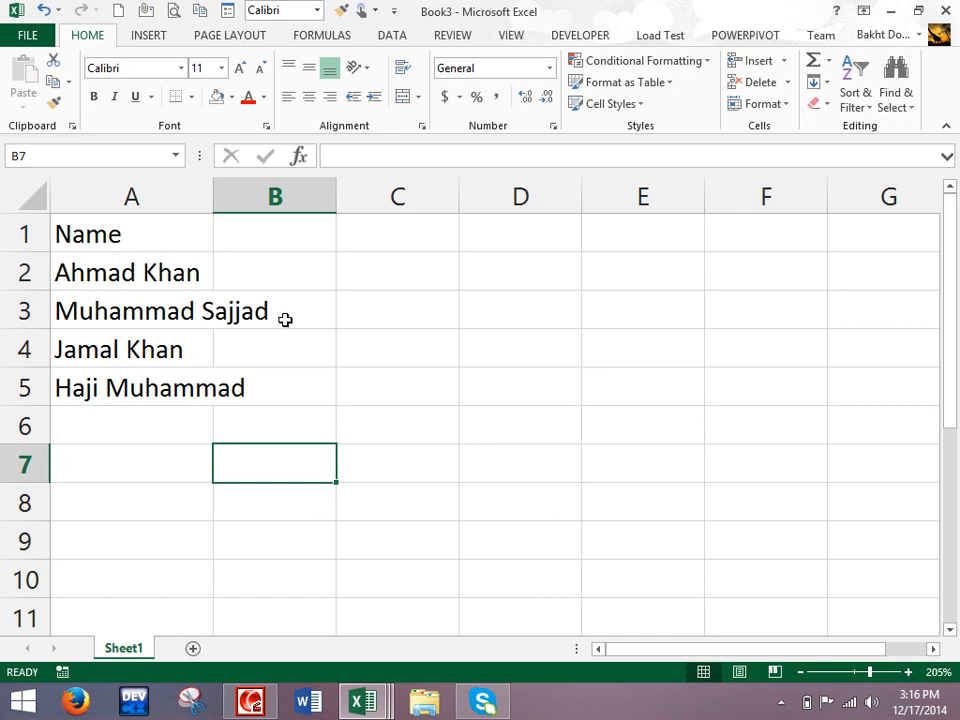
- Select the entire worksheet with Ctrl+A and delete all contents, returning to A1
left_click(418, 97)
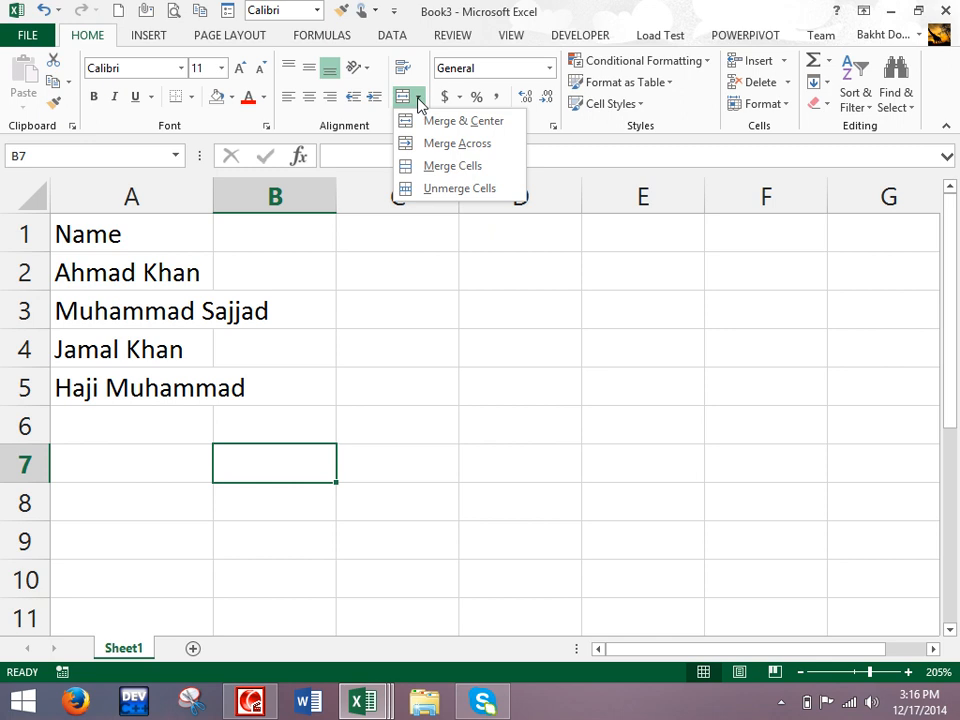
key("Escape")
key("ctrl+a")
key("Delete")
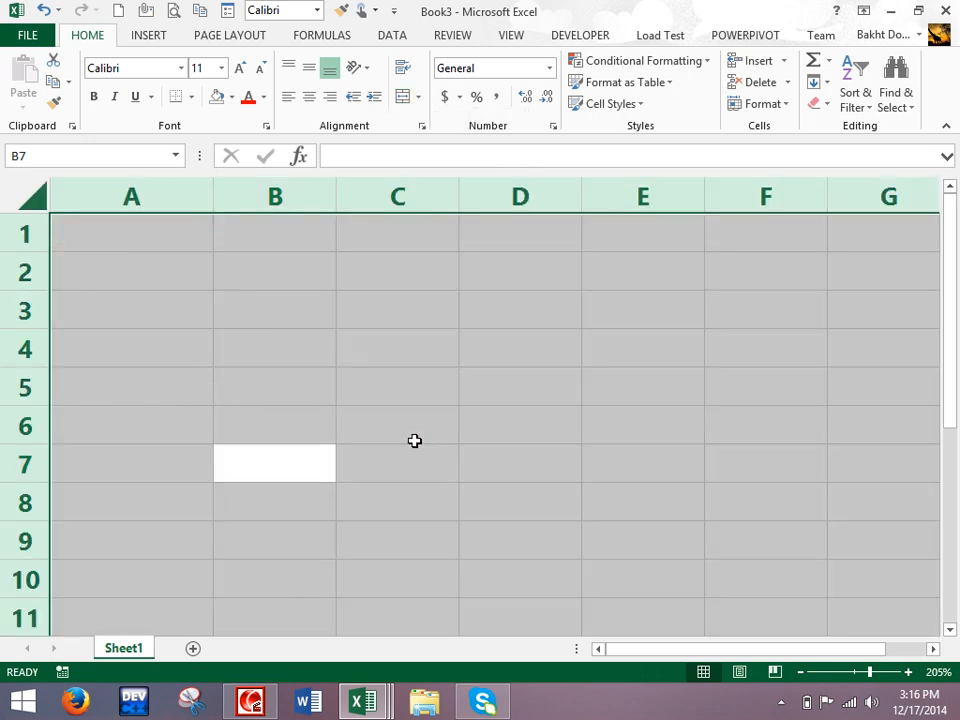
left_click(185, 235)
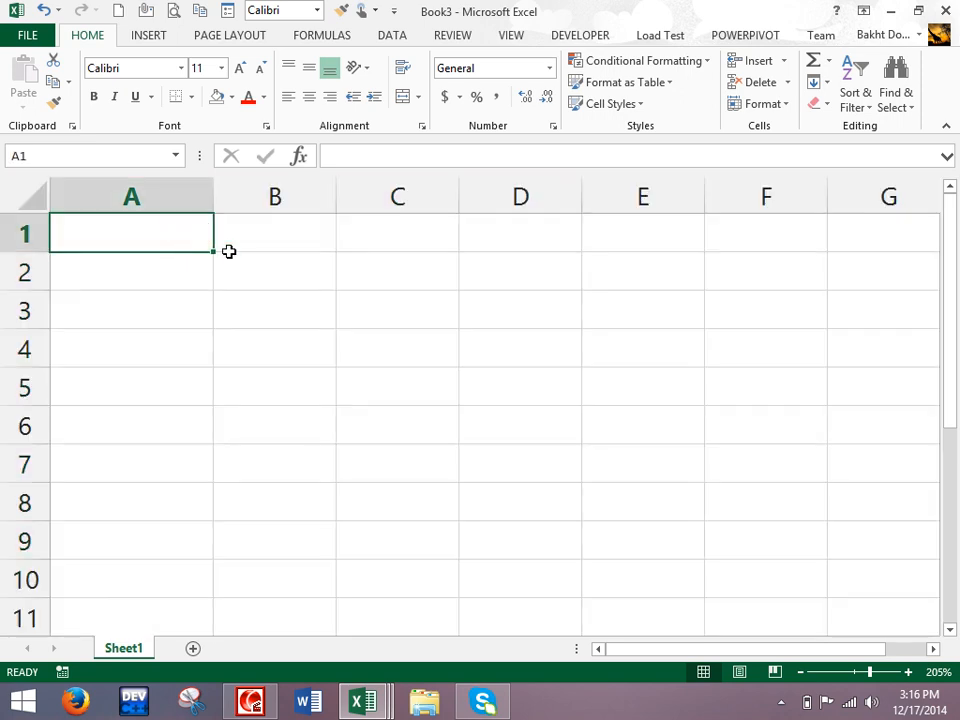
left_click(416, 97)
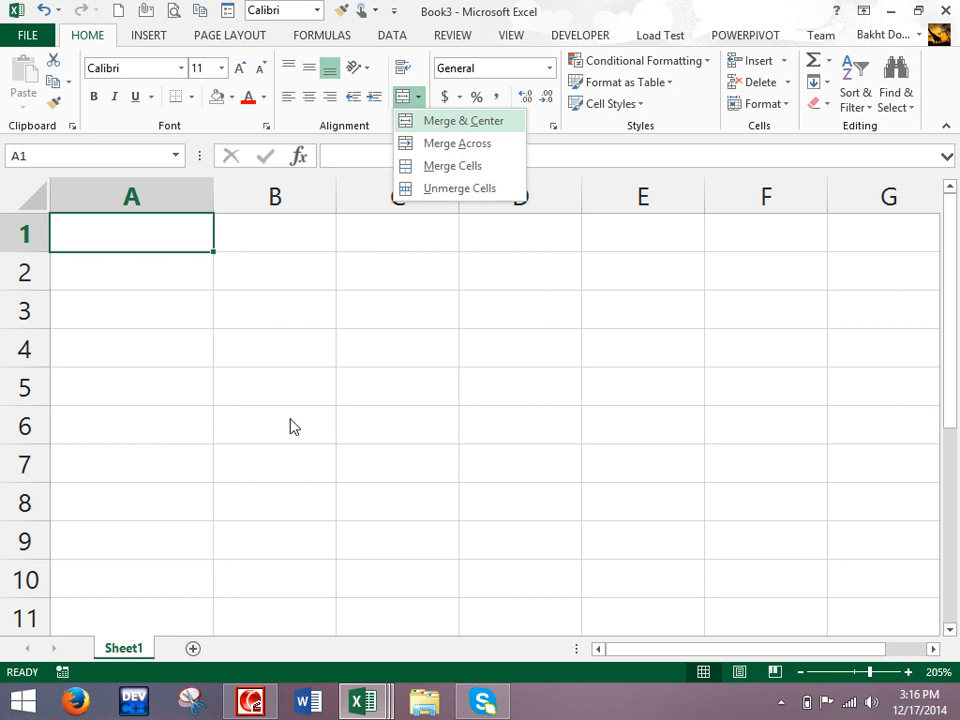
left_click(298, 325)
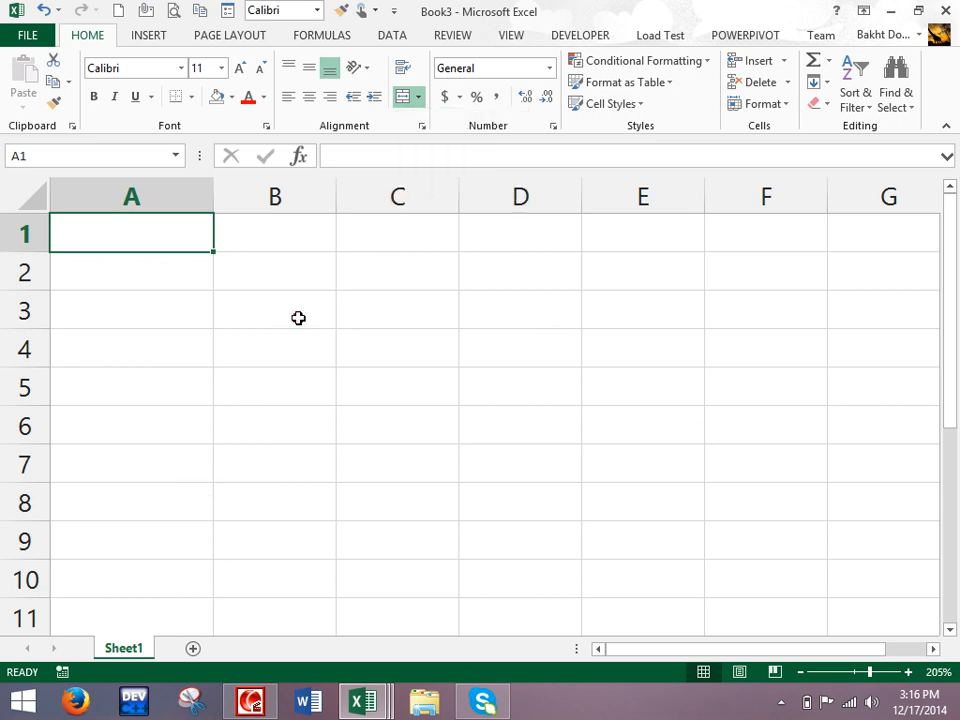
scroll(355, 327, "down", 4)
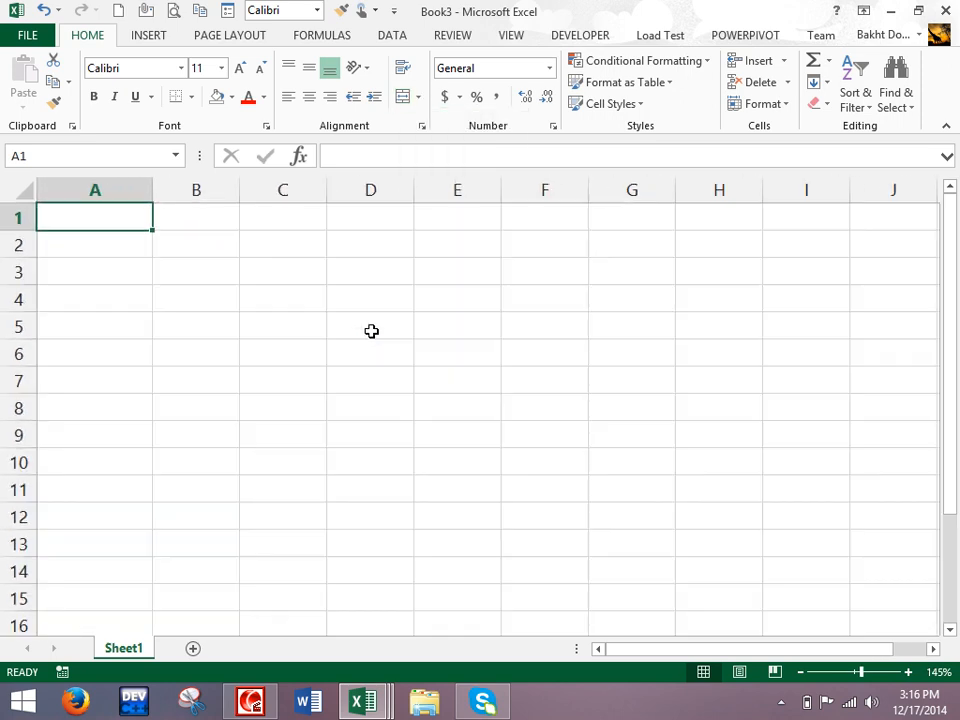
- Merge & Center C2:H3 and type the title 'Computer Notes'
left_click_drag(279, 240, 733, 262)
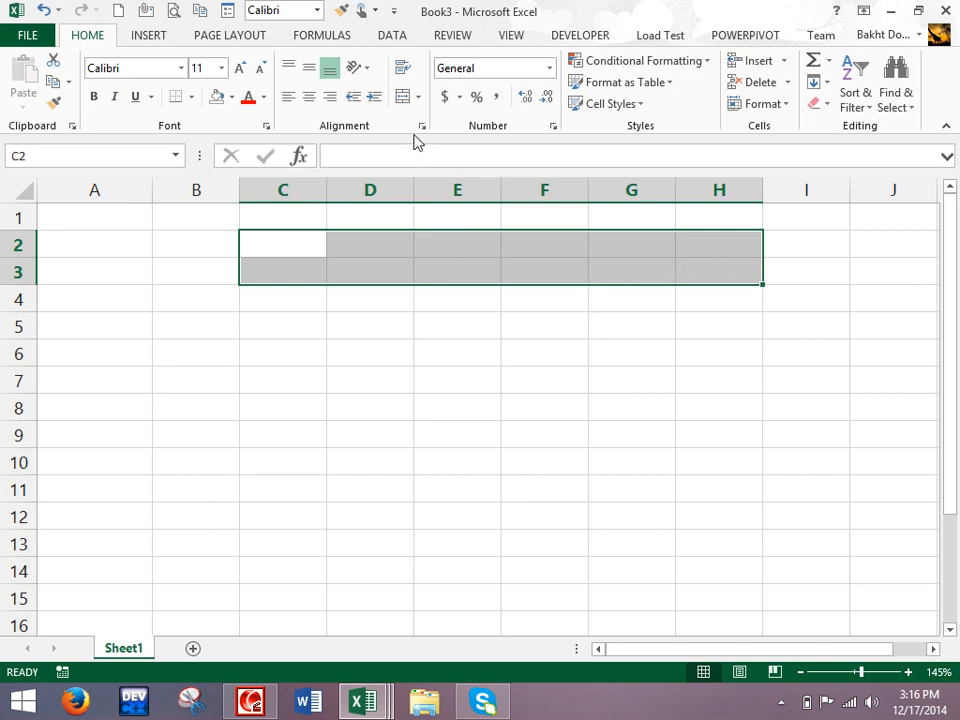
left_click(419, 96)
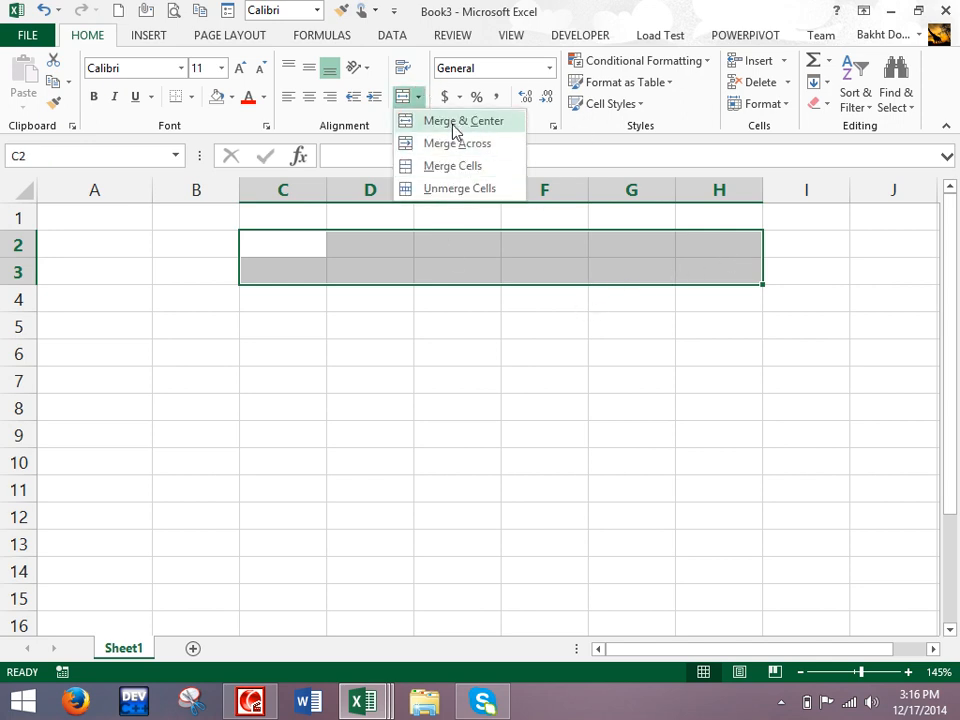
left_click(457, 122)
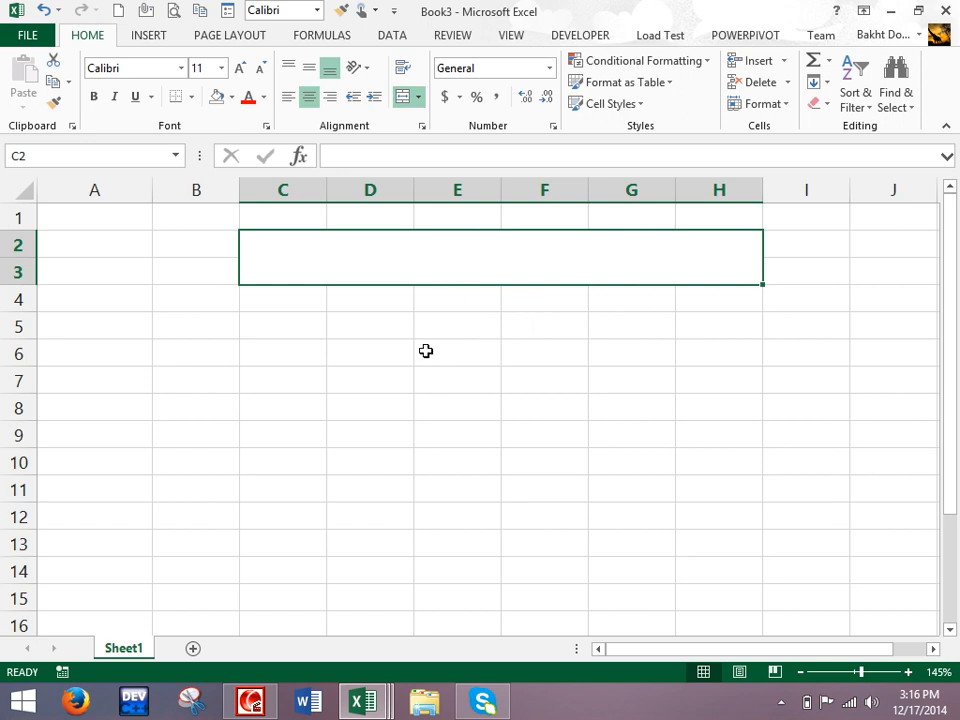
type("Computer Notes")
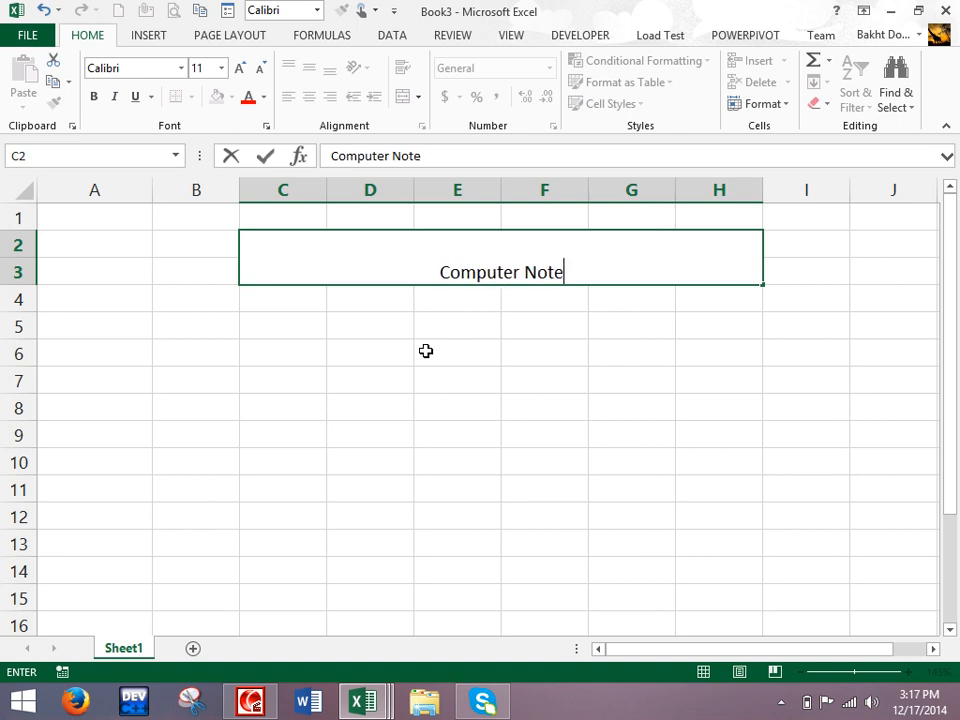
key("Return")
- Give the Computer Notes title Middle Align and horizontal Center alignment
left_click(473, 266)
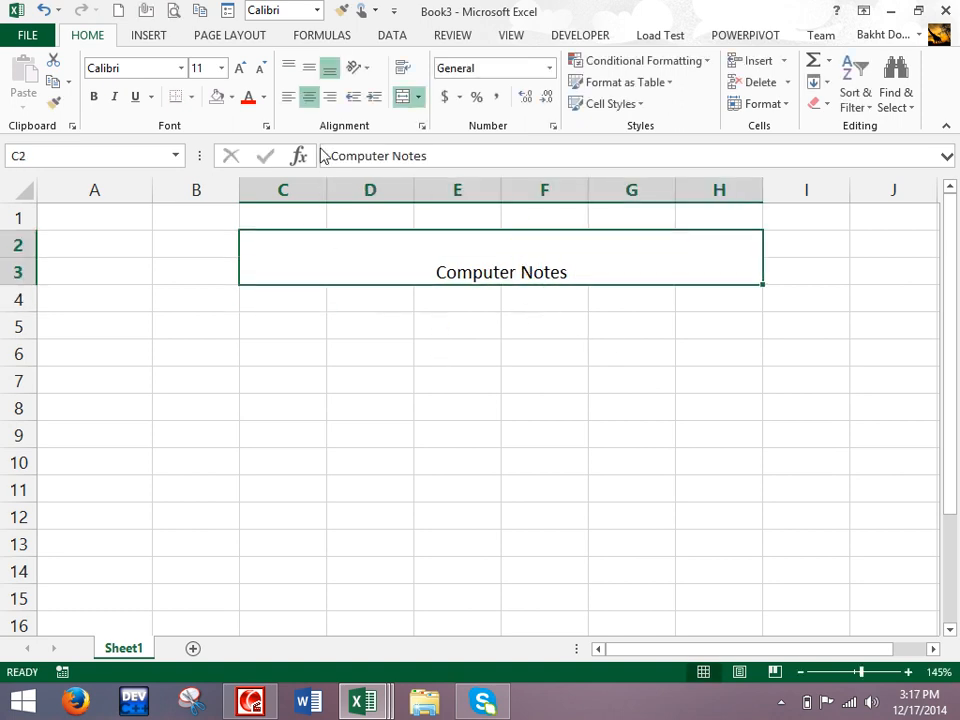
left_click(308, 68)
left_click(293, 97)
left_click(316, 97)
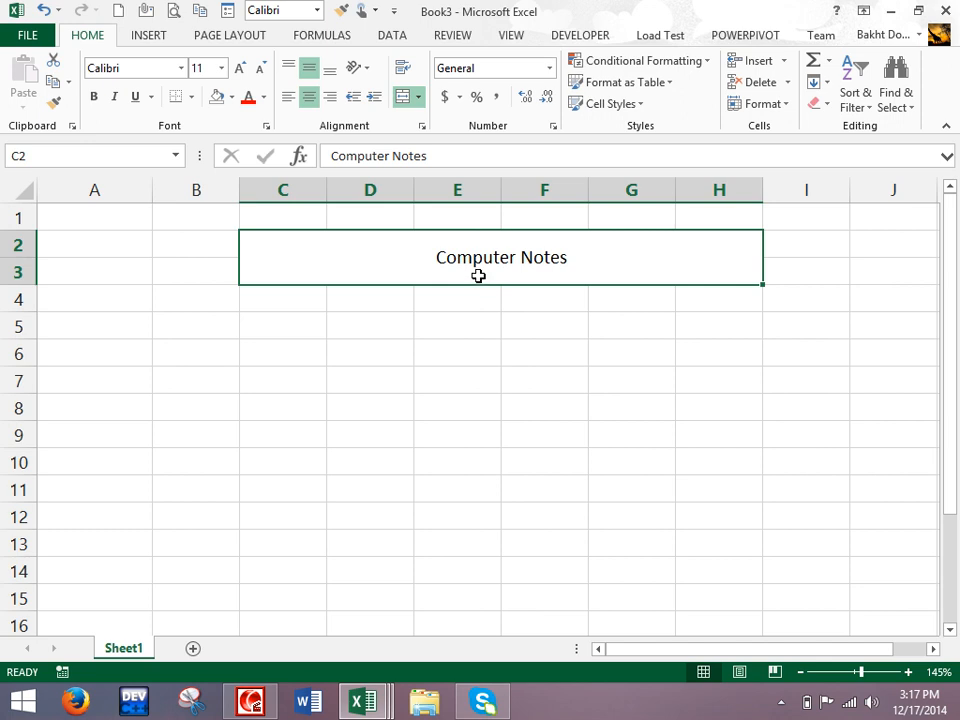
- Apply Merge Across to C5:H10 so each row becomes one cell
left_click(403, 362)
left_click_drag(283, 326, 745, 452)
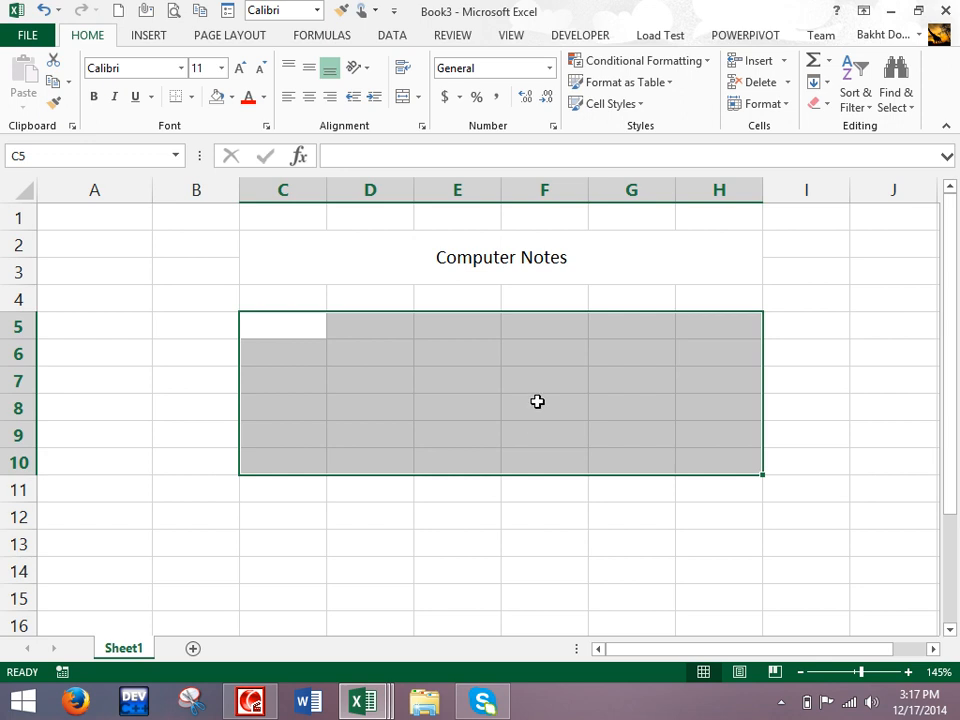
left_click(419, 99)
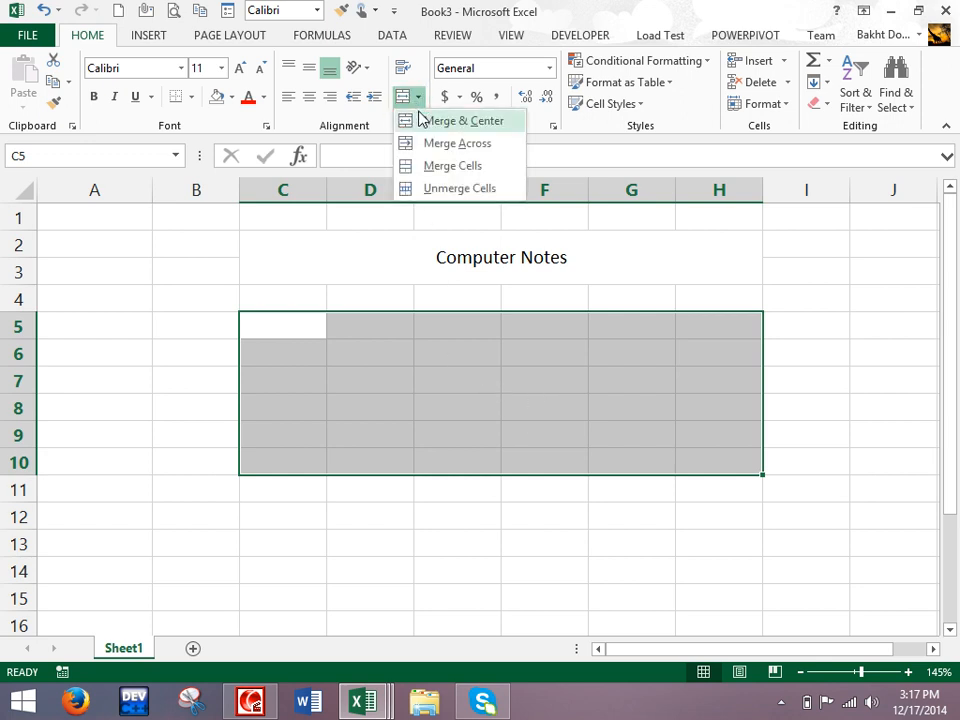
left_click(461, 150)
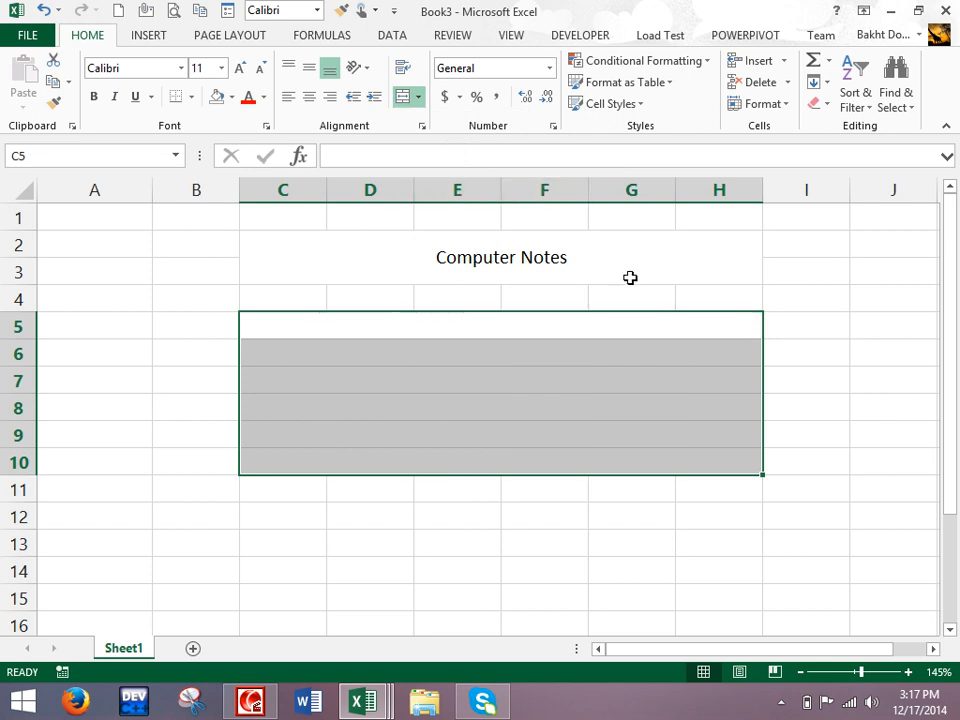
- Try All Borders and test text 'dfsdfsd' in row 5, then undo them
left_click(191, 98)
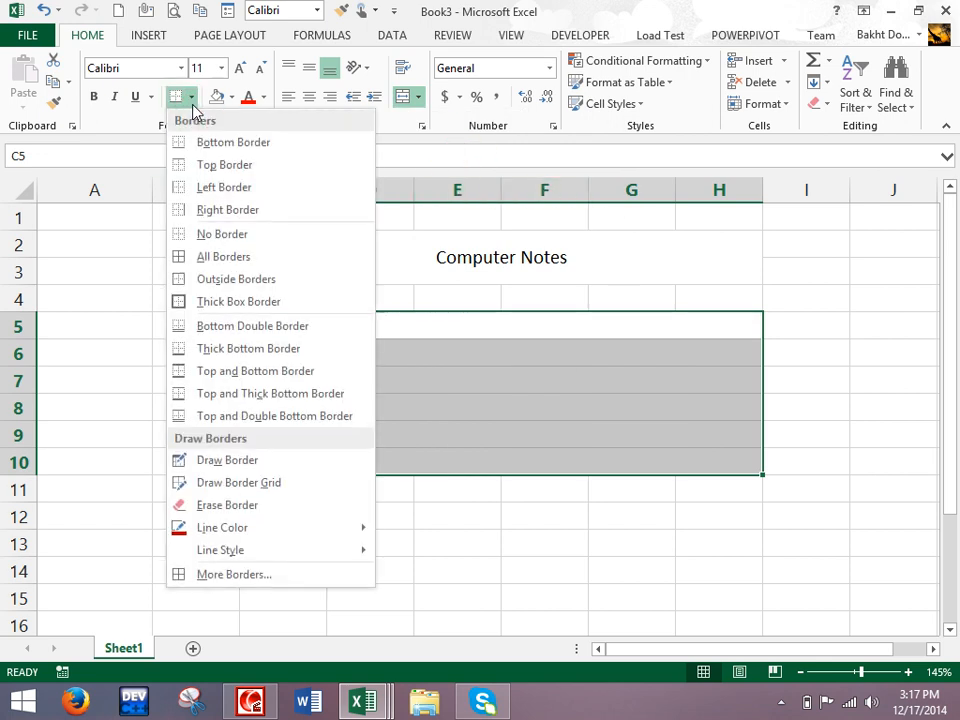
left_click(242, 257)
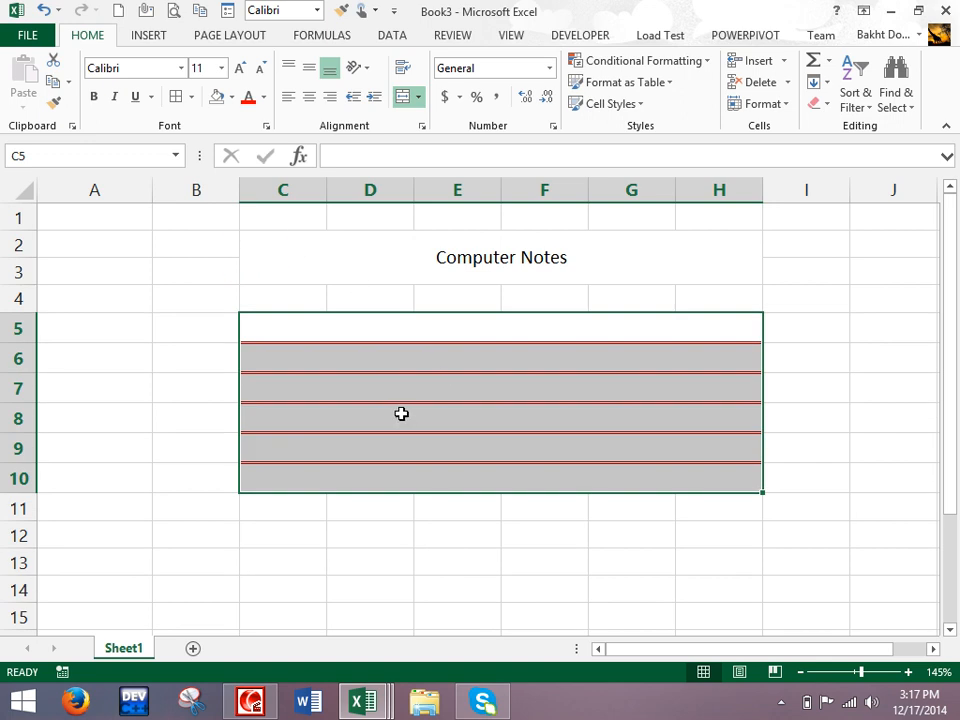
left_click(405, 413)
left_click(374, 336)
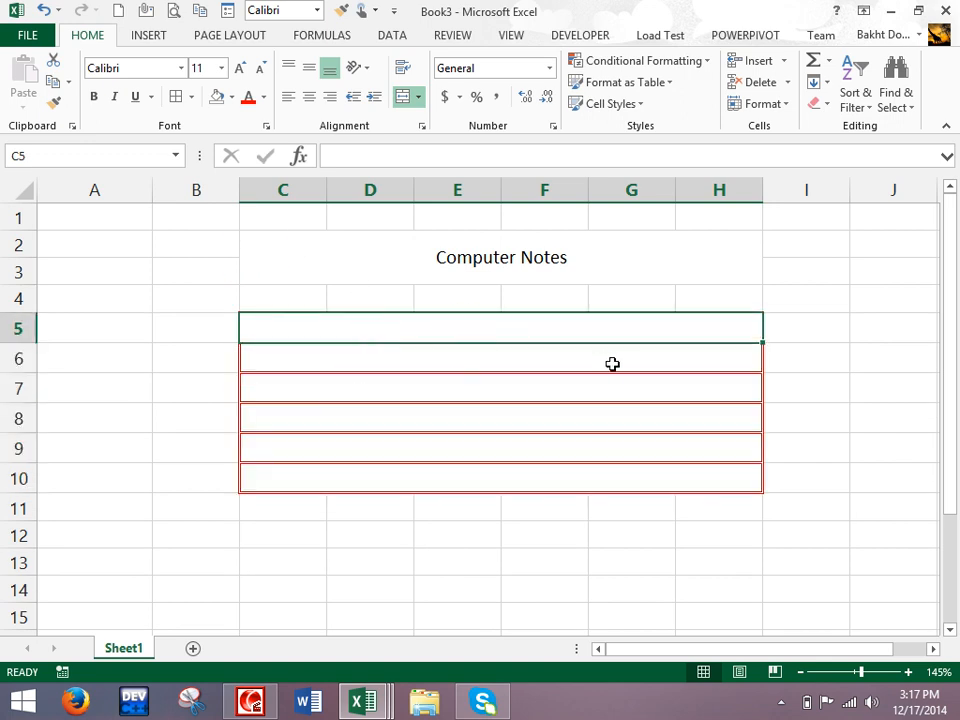
left_click(549, 525)
left_click(361, 329)
type("dfsdfsd")
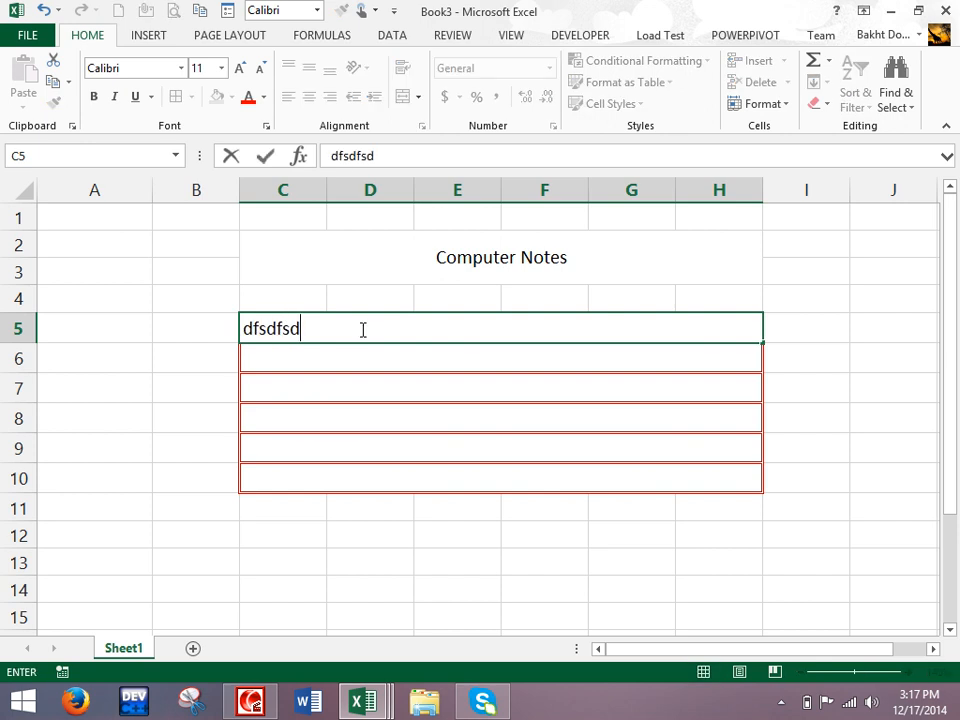
key("Return")
key("Return")
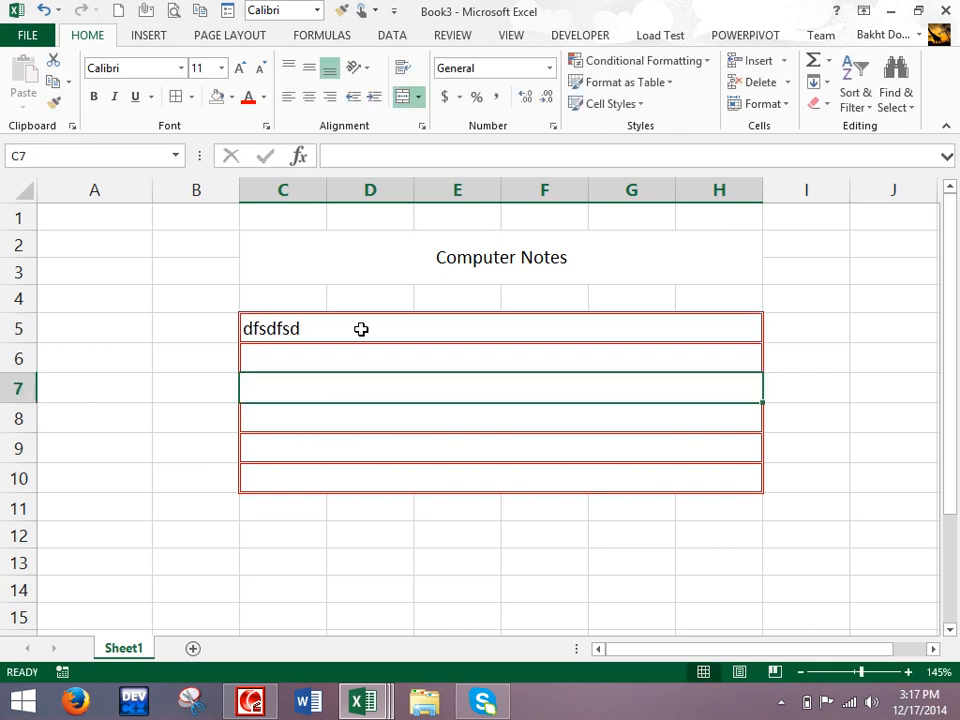
key("ctrl+z")
key("ctrl+z")
key("ctrl+z")
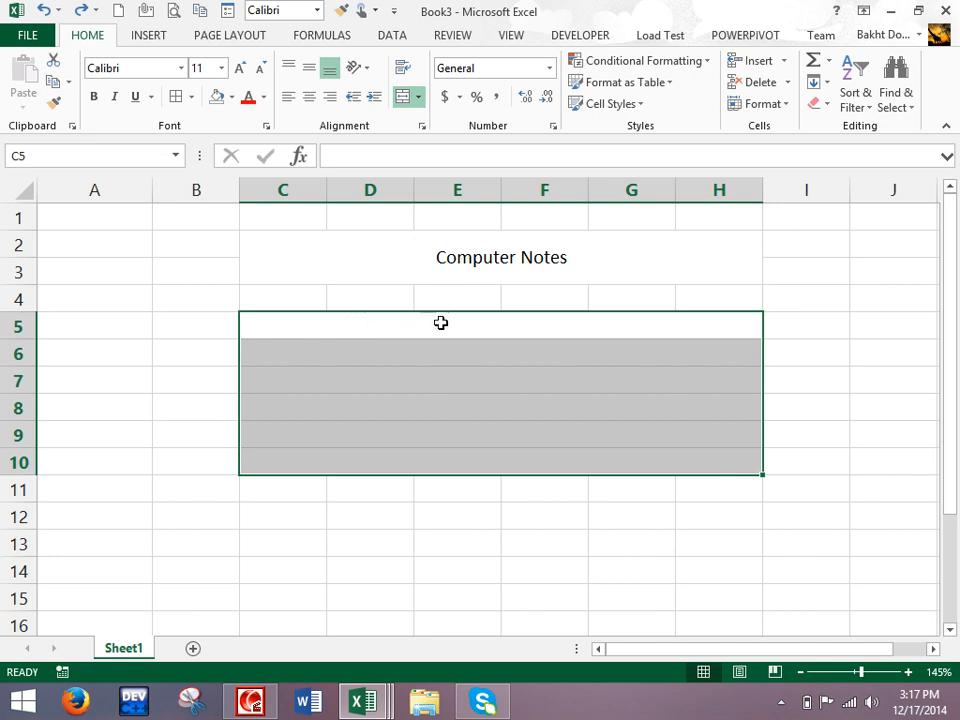
- Select D12:G15 and combine it with Merge Cells
left_click(418, 97)
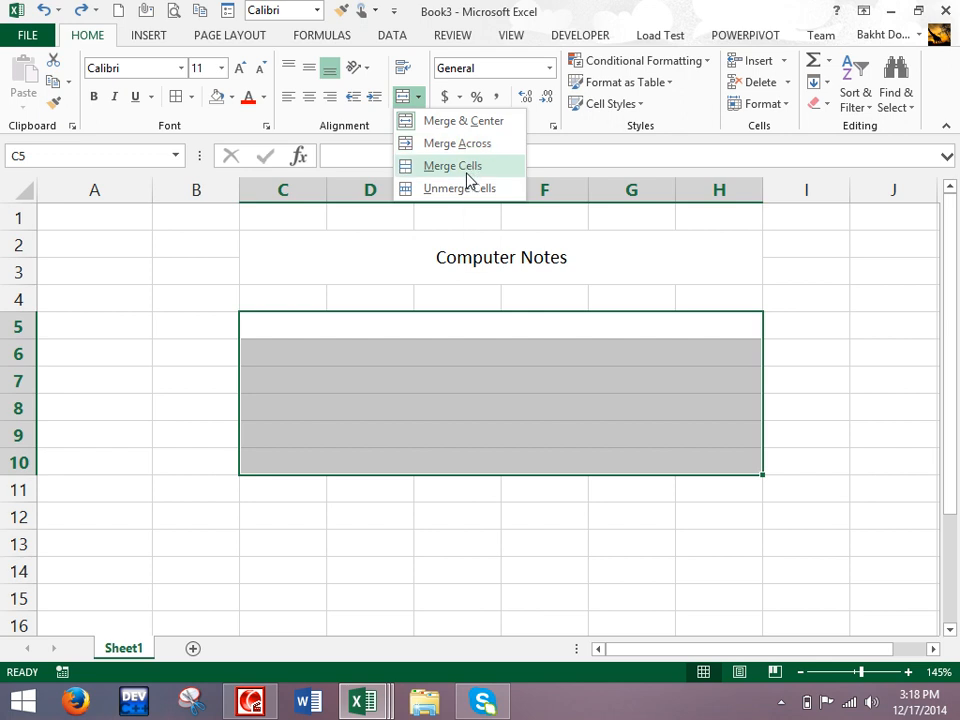
left_click(467, 519)
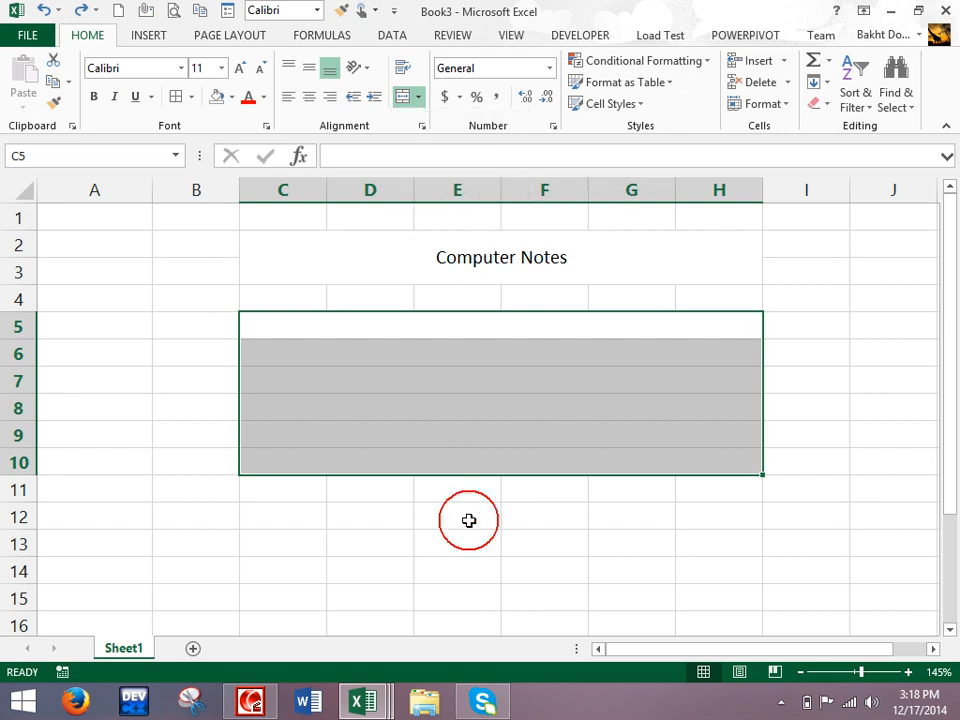
left_click_drag(500, 543, 545, 543)
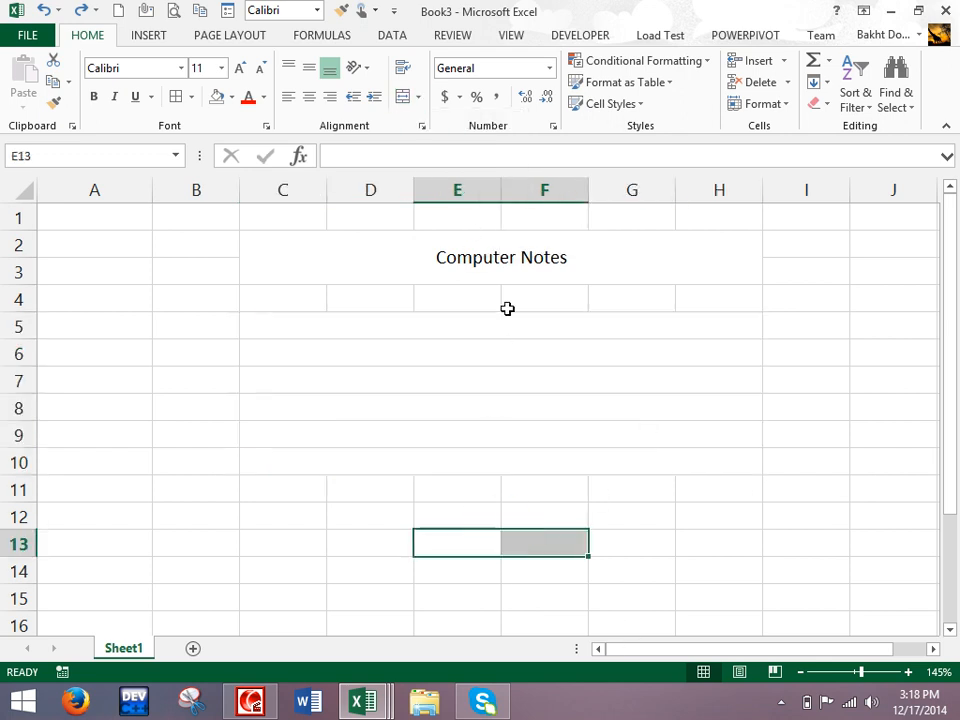
left_click_drag(351, 514, 647, 542)
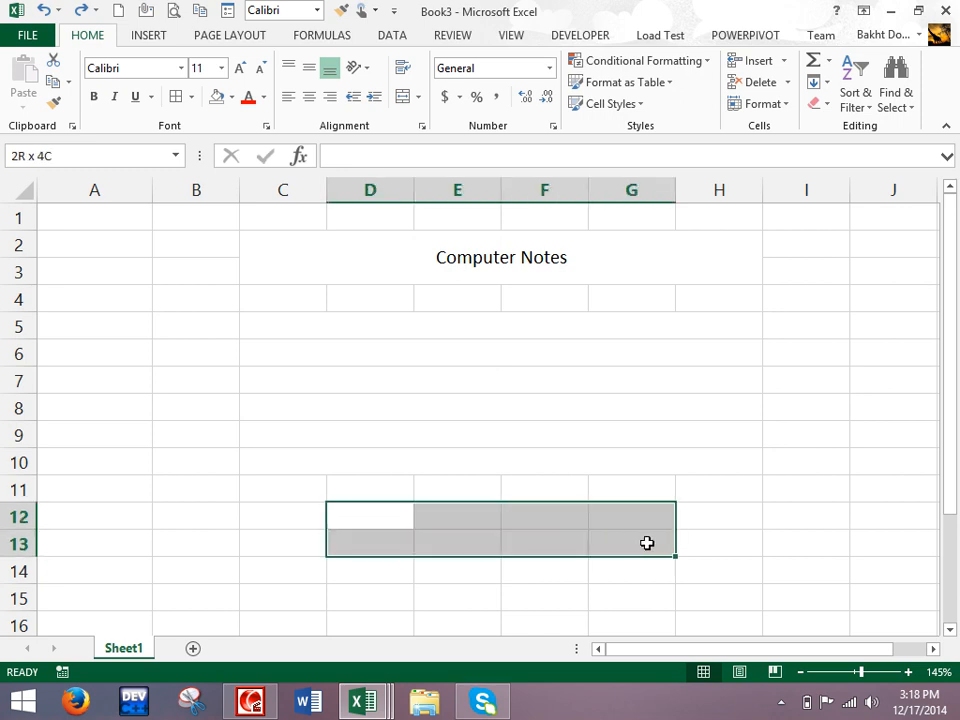
left_click(647, 542)
left_click_drag(392, 516, 599, 607)
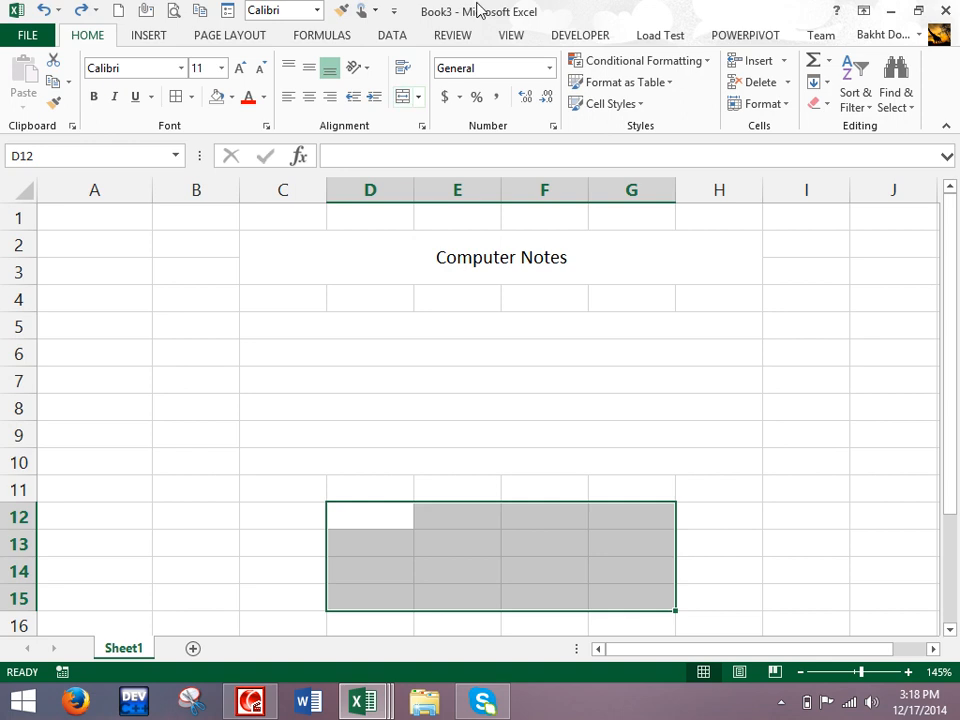
left_click(420, 97)
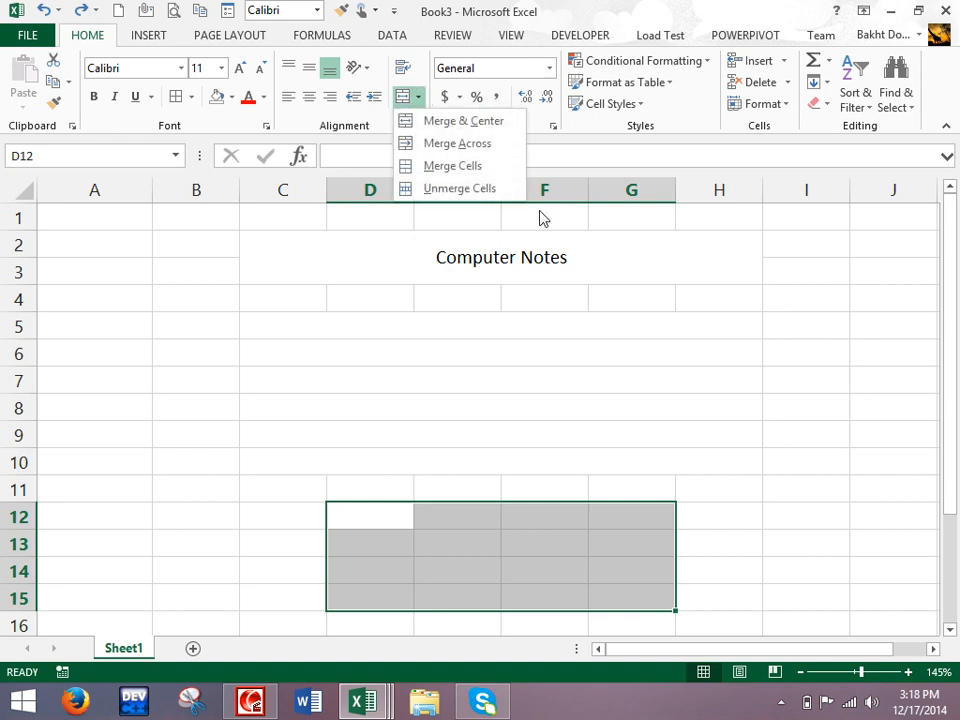
left_click(455, 167)
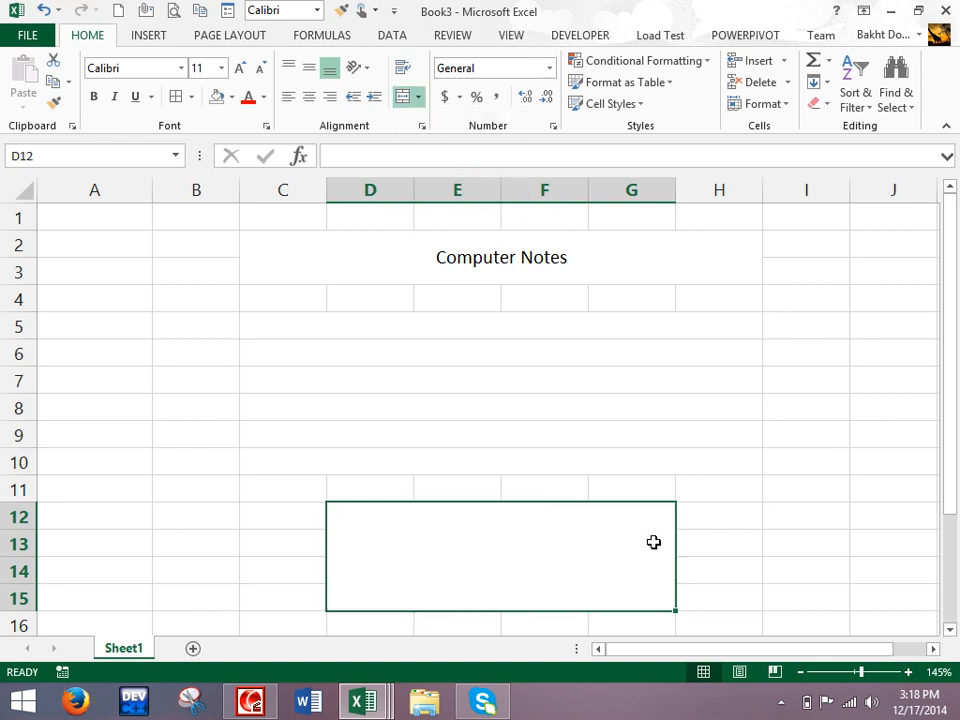
- Type 'welocme' into the merged D12:G15 cell
left_click(950, 630)
left_click(950, 630)
left_click(950, 630)
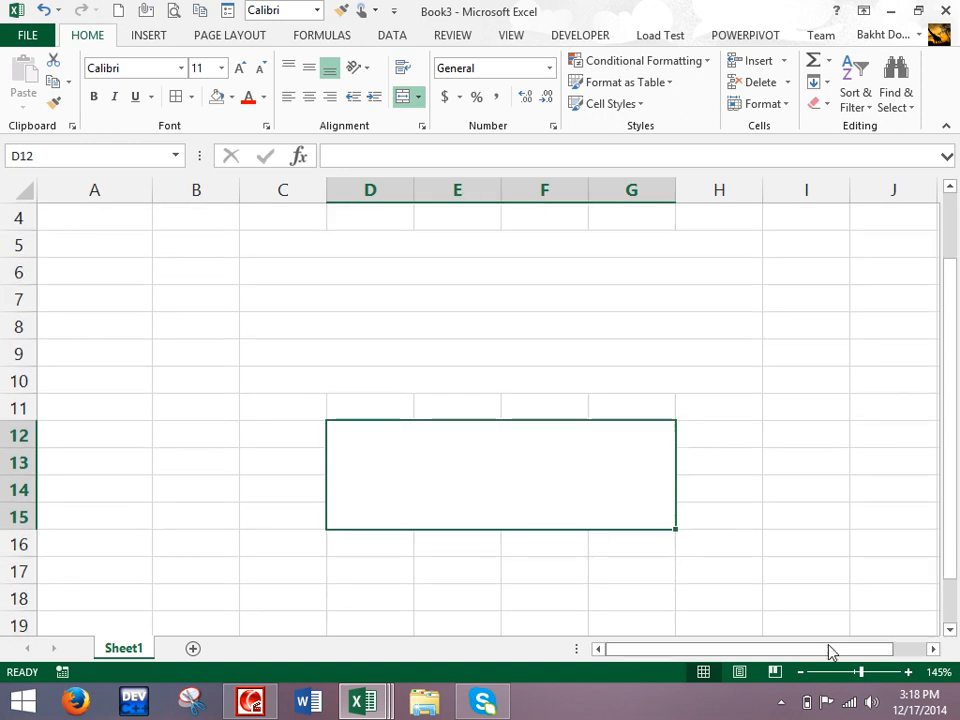
type("welocme")
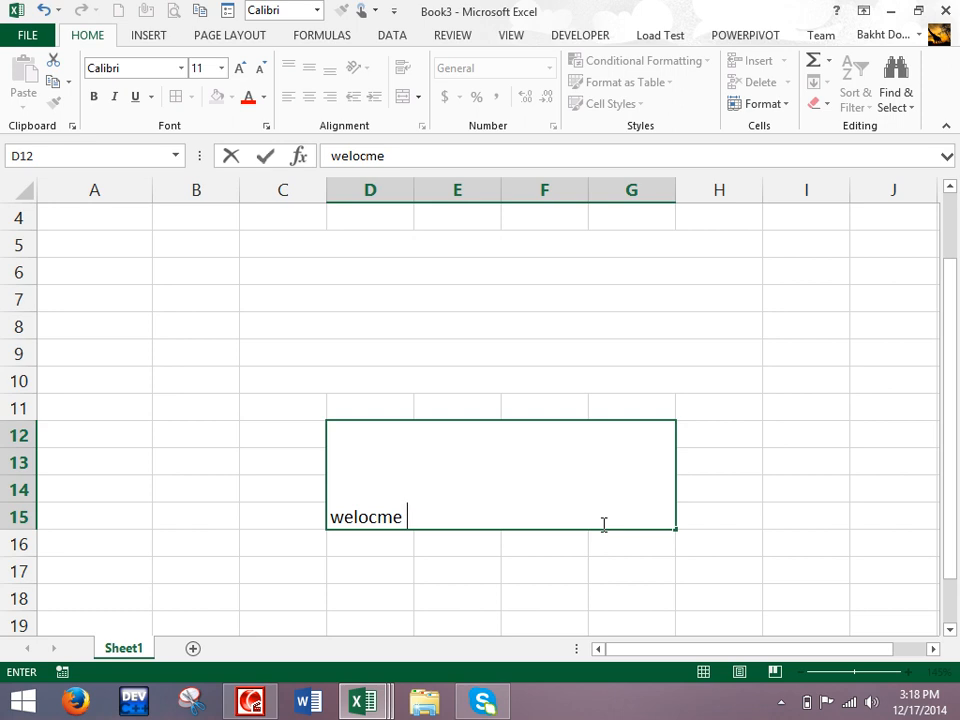
key("Return")
left_click(602, 524)
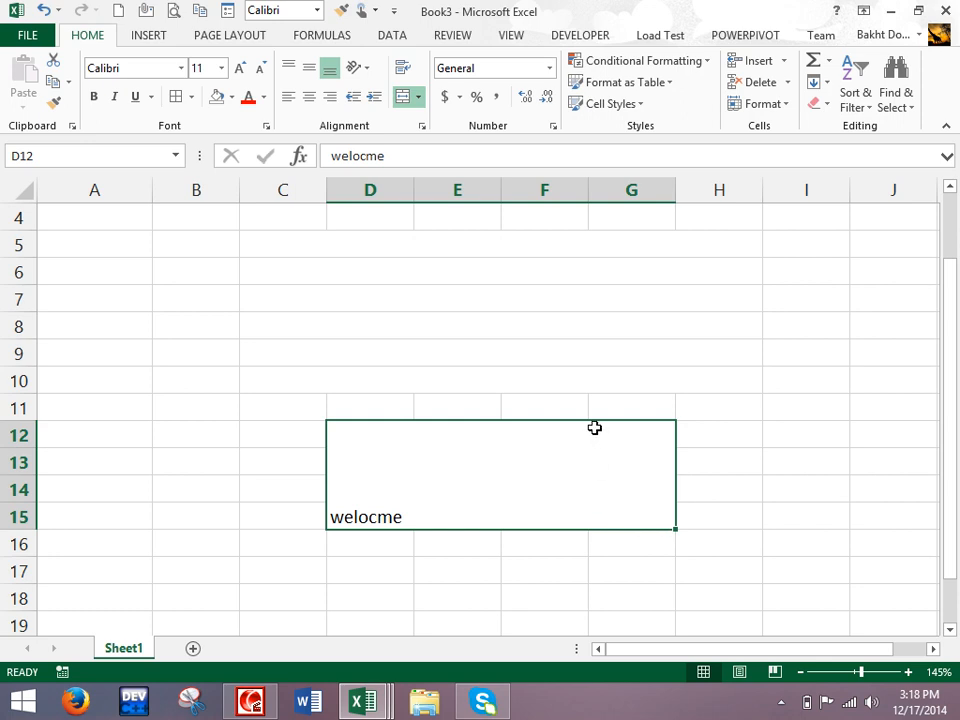
scroll(596, 431, "up", 1)
left_click(505, 270)
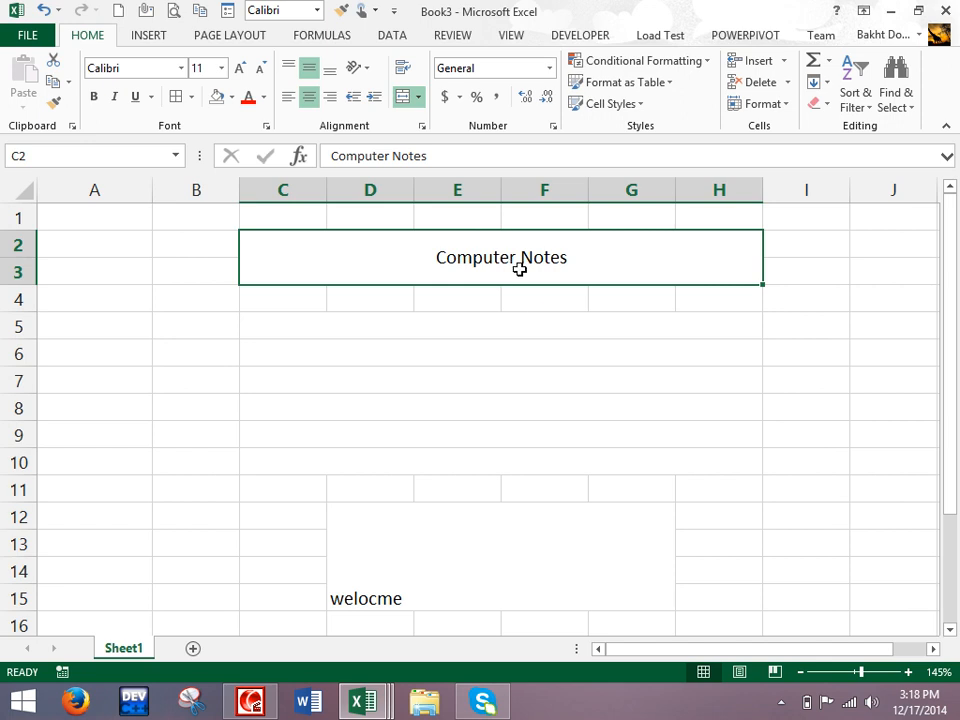
- Apply Unmerge Cells to D12:G15, leaving 'welocme' in D12
left_click(555, 567)
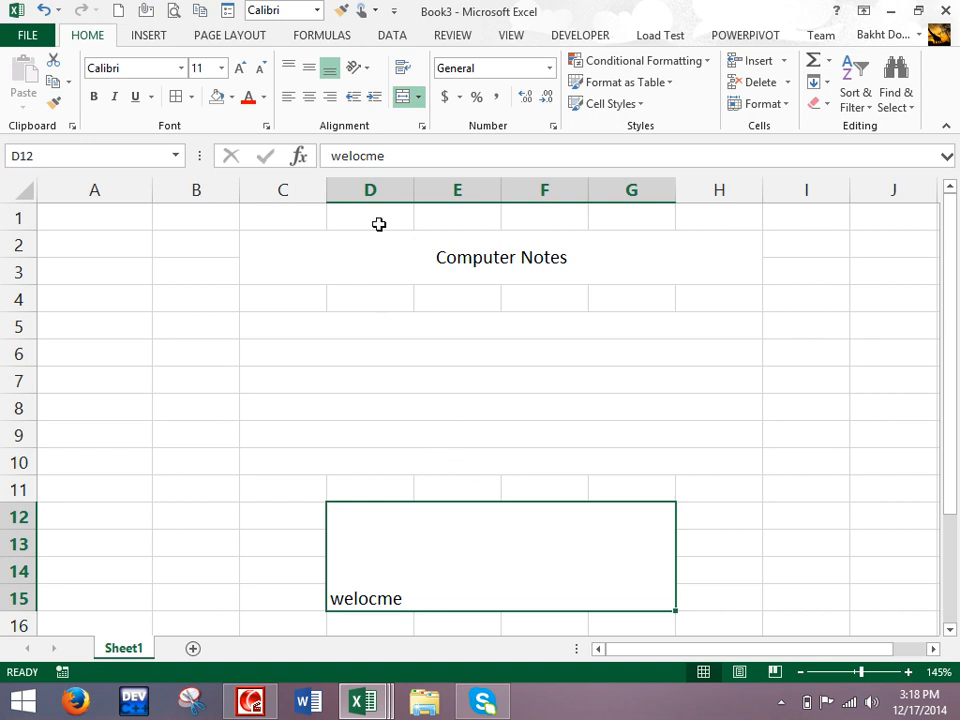
left_click(418, 97)
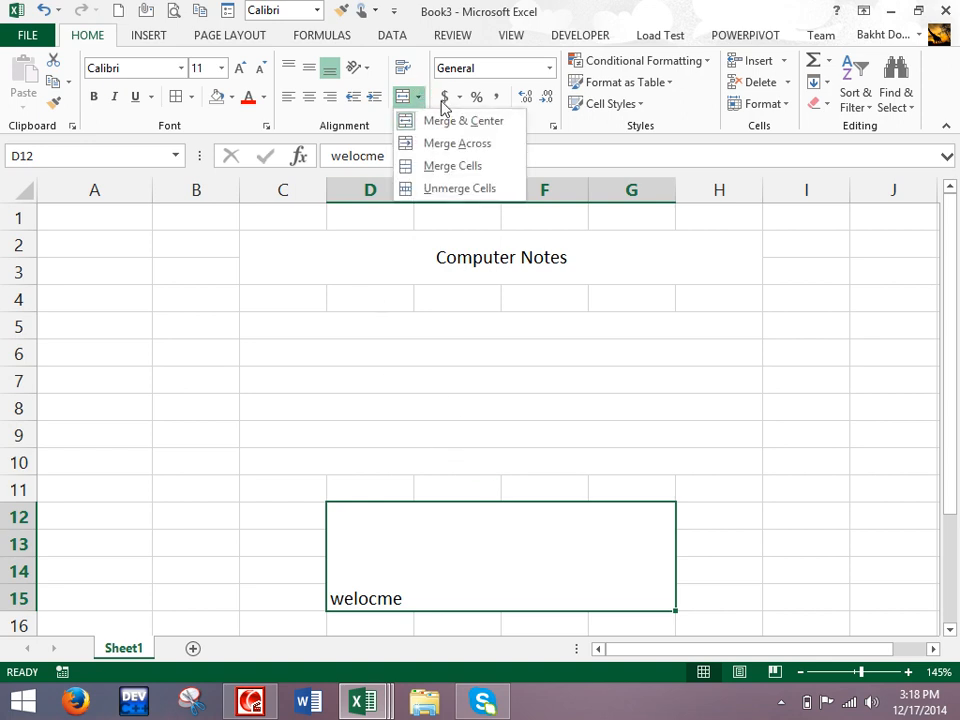
left_click(442, 184)
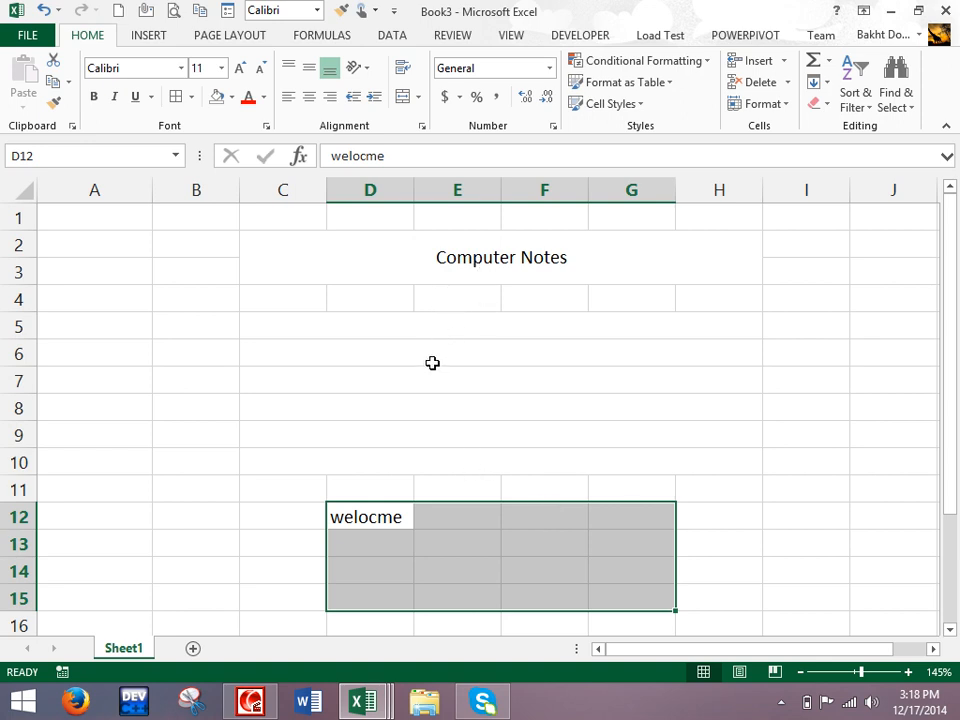
left_click(441, 270)
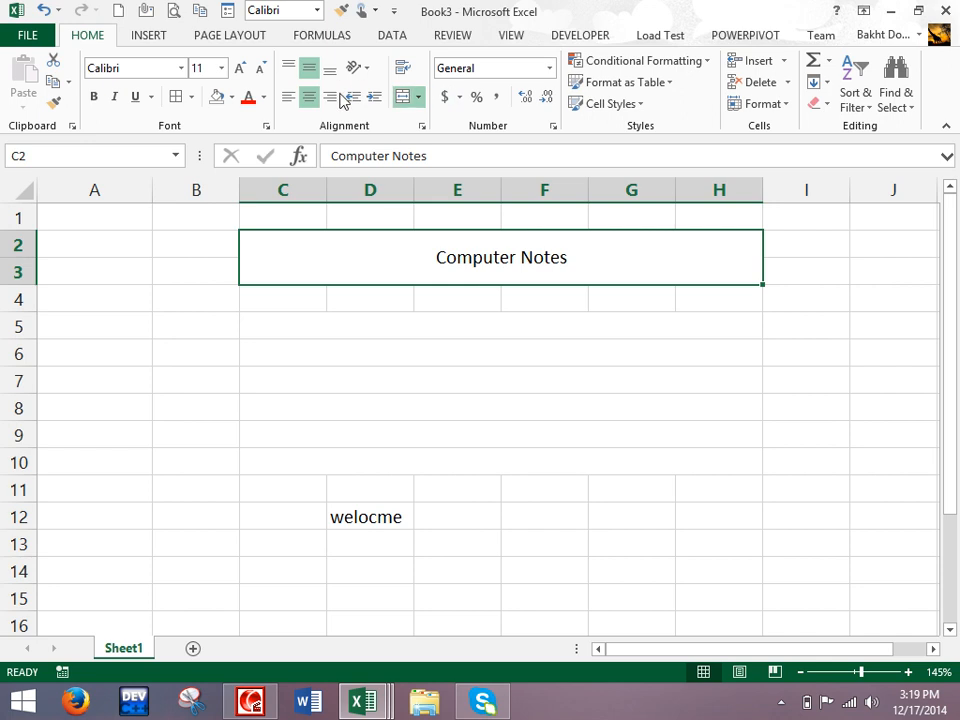
- Try left and right alignment on the title, ending horizontally centred
left_click(286, 97)
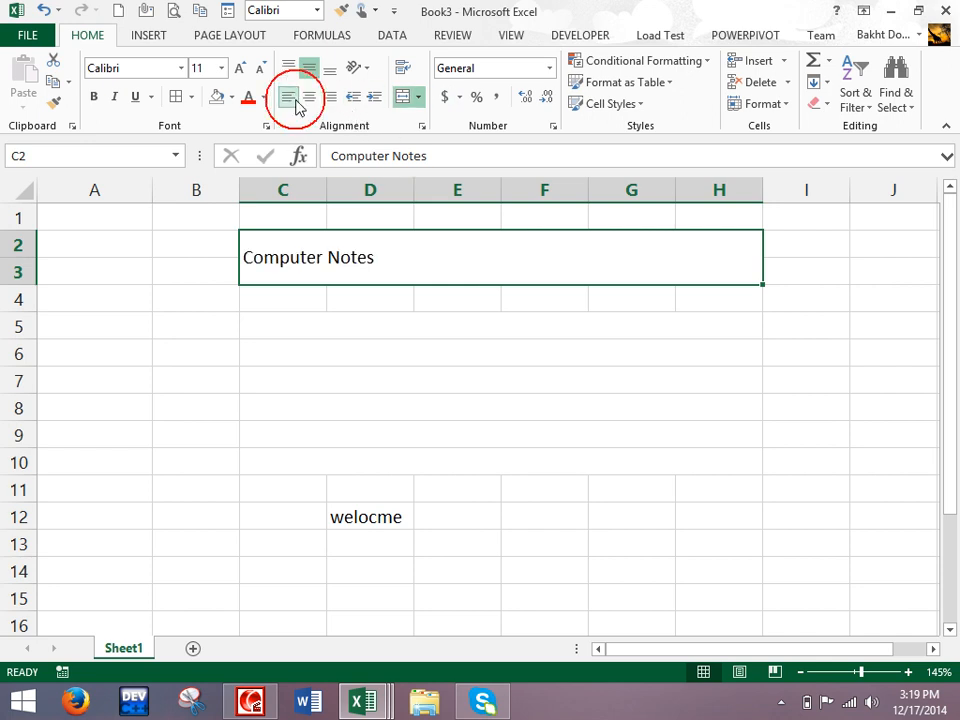
left_click(311, 97)
left_click(330, 98)
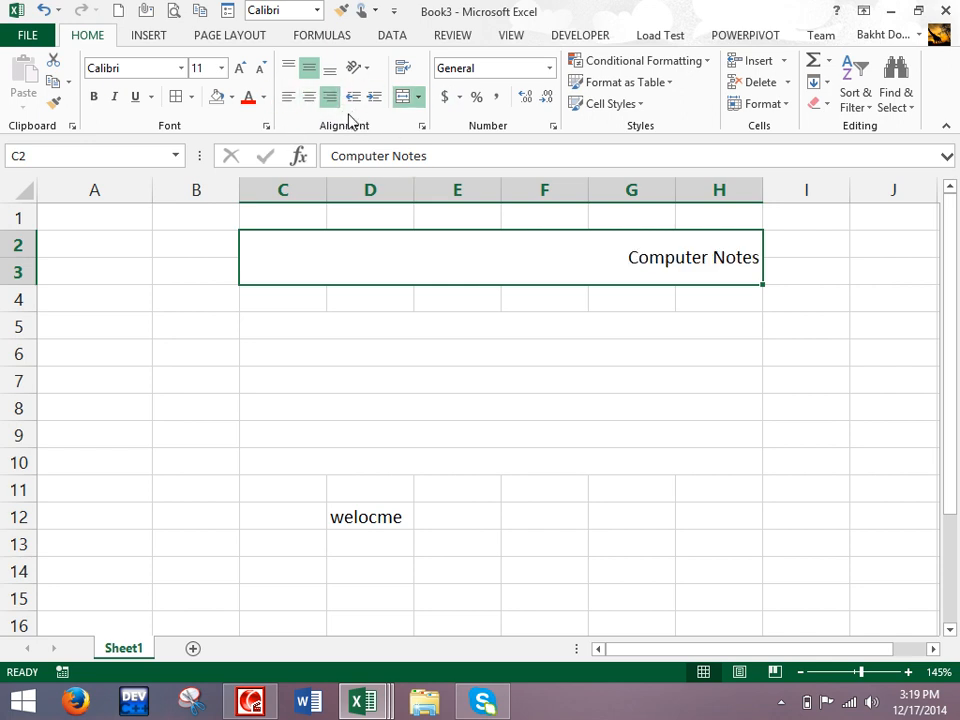
left_click(310, 97)
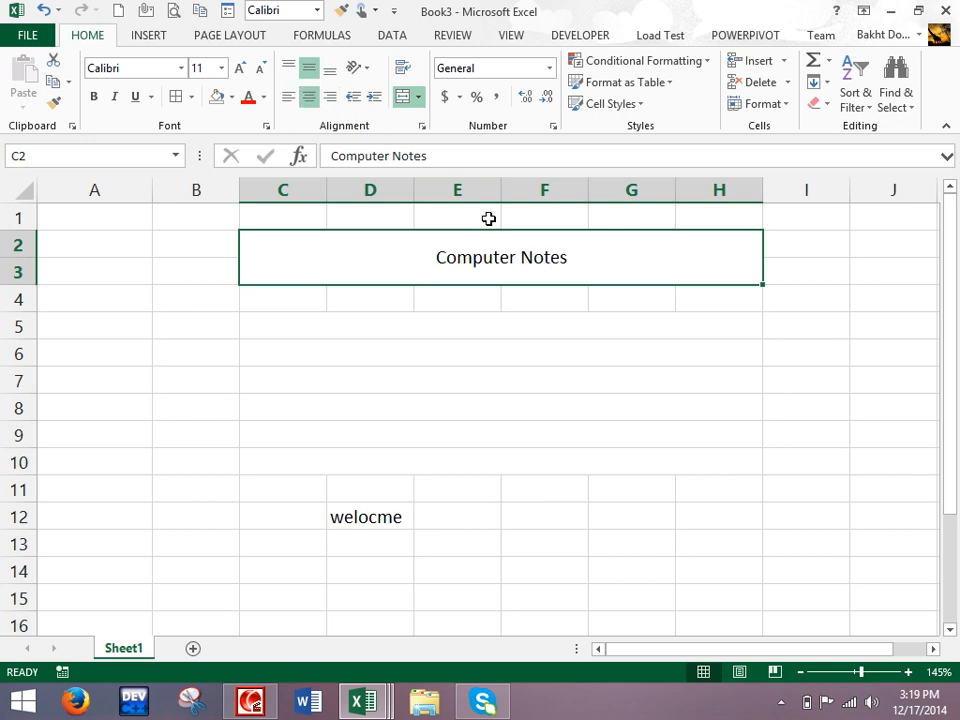
- Try Bottom and Top Align on the title, finishing with Middle Align
left_click(332, 72)
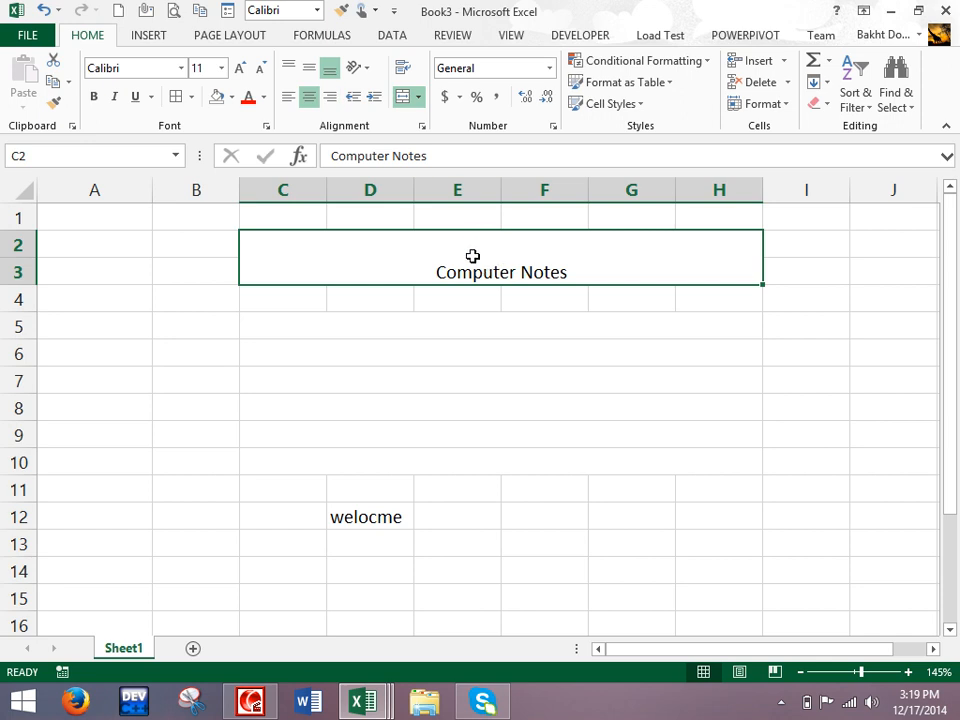
left_click(311, 66)
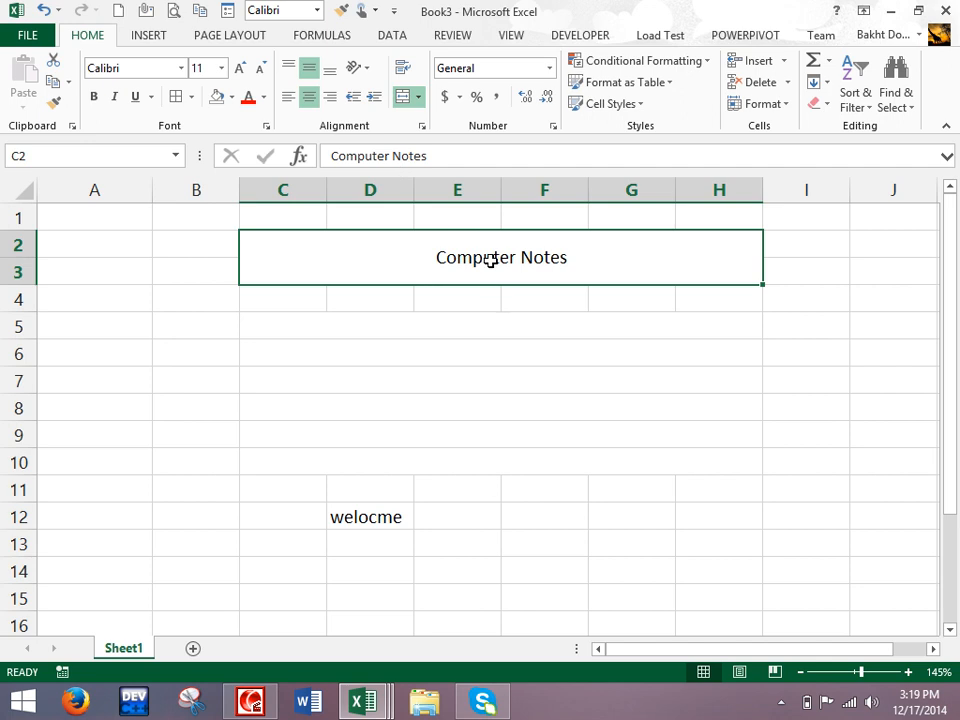
left_click(289, 69)
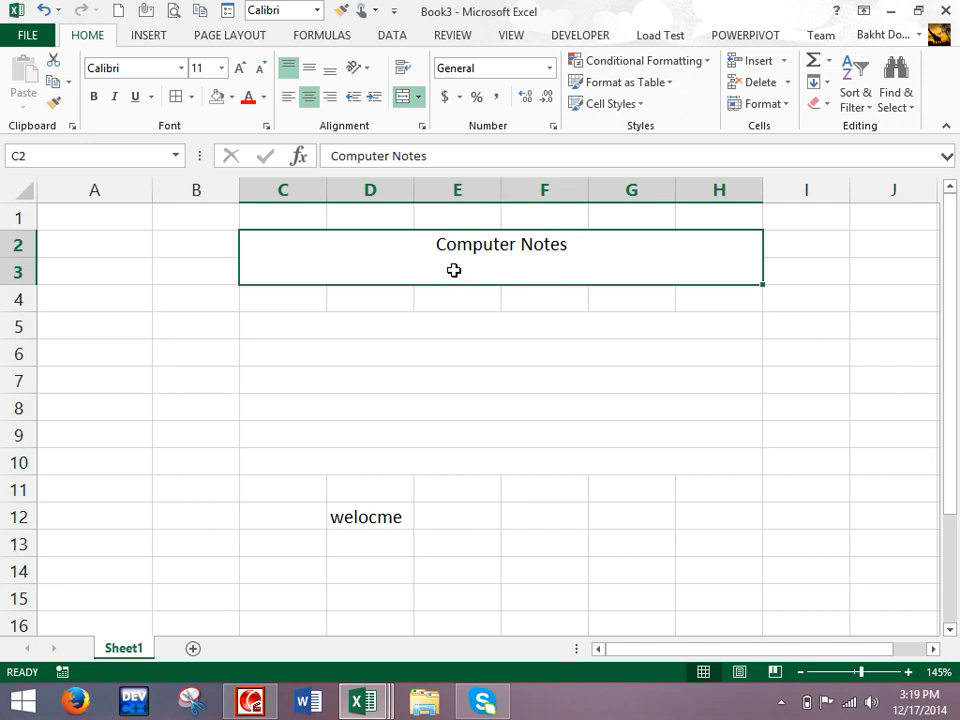
left_click(309, 68)
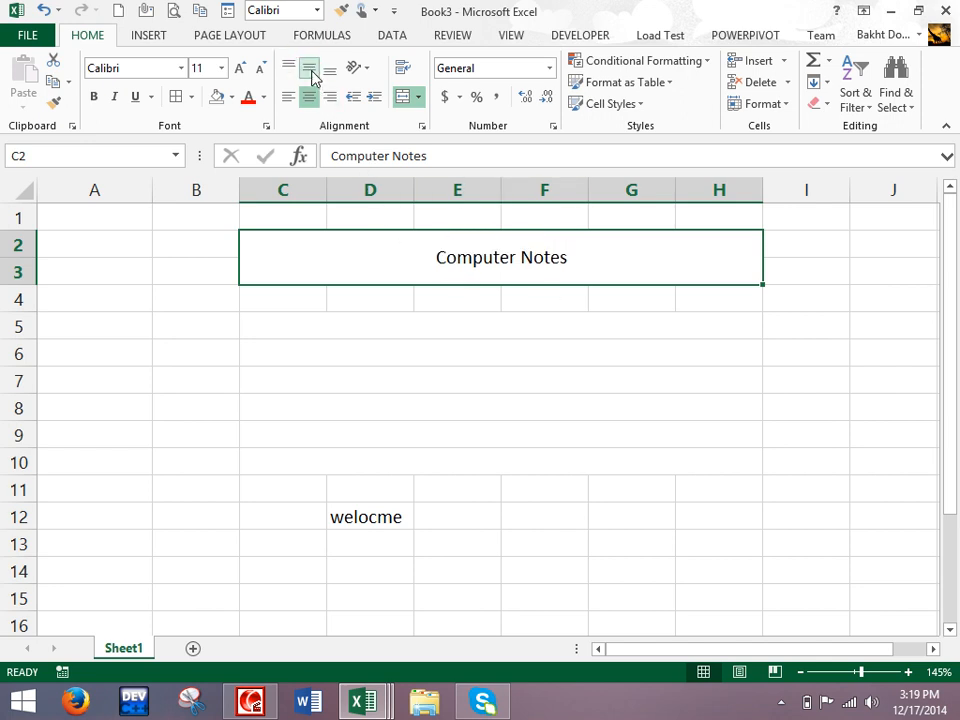
left_click(330, 70)
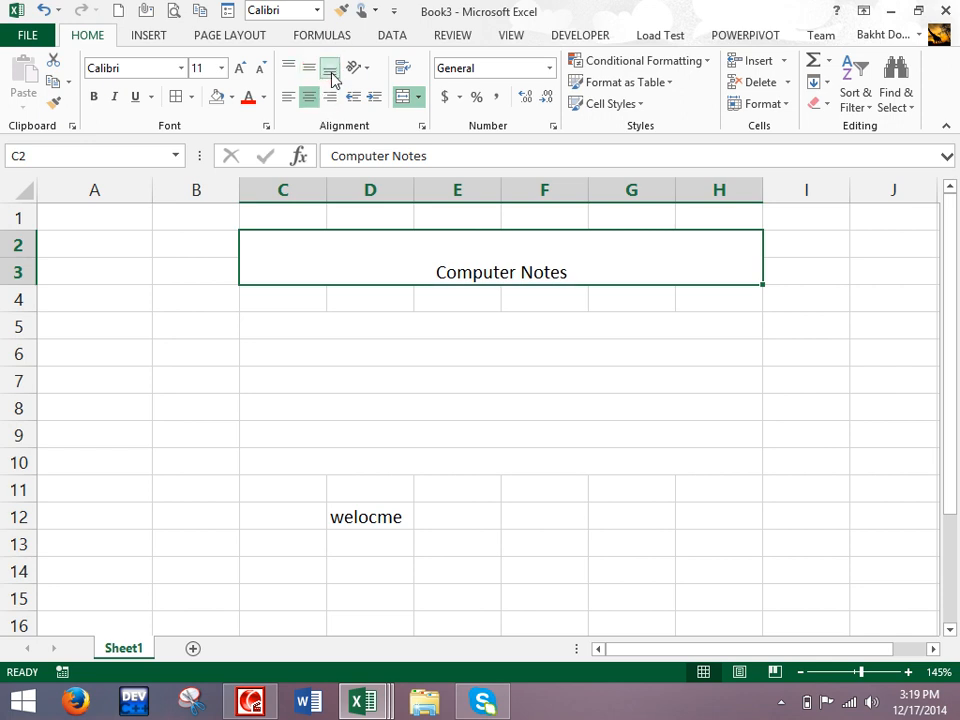
left_click(290, 68)
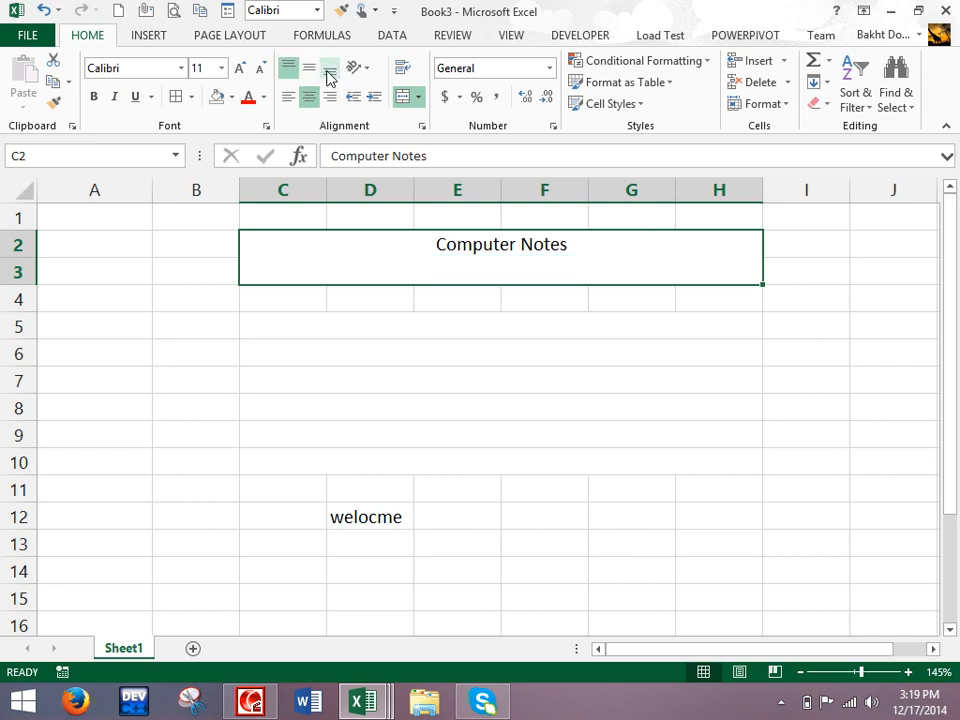
left_click(311, 70)
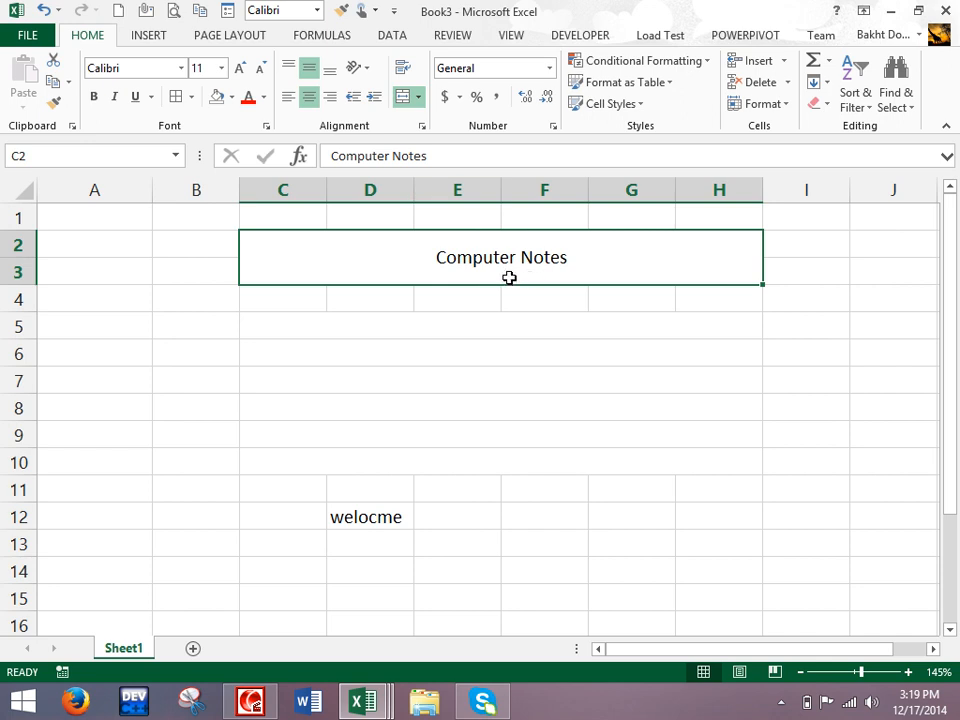
- Left-align the Computer Notes title and fine-tune its indent
left_click(289, 98)
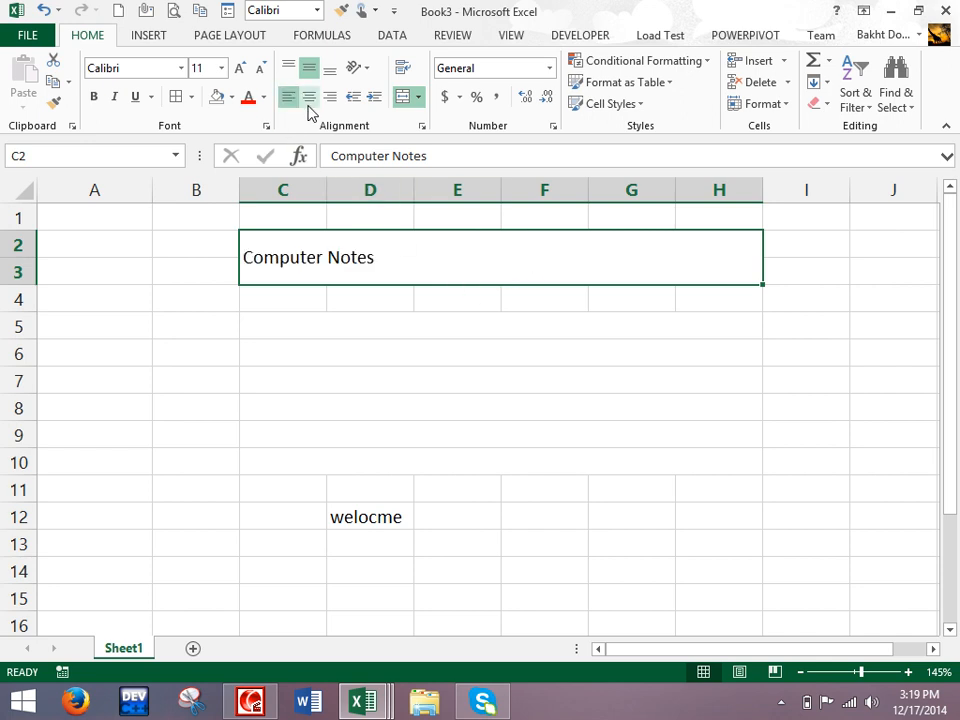
left_click(375, 97)
left_click(376, 97)
left_click(376, 97)
left_click(376, 97)
left_click(374, 97)
left_click(374, 97)
left_click(351, 96)
left_click(351, 96)
double_click(351, 96)
double_click(351, 96)
left_click(351, 96)
double_click(351, 96)
double_click(351, 96)
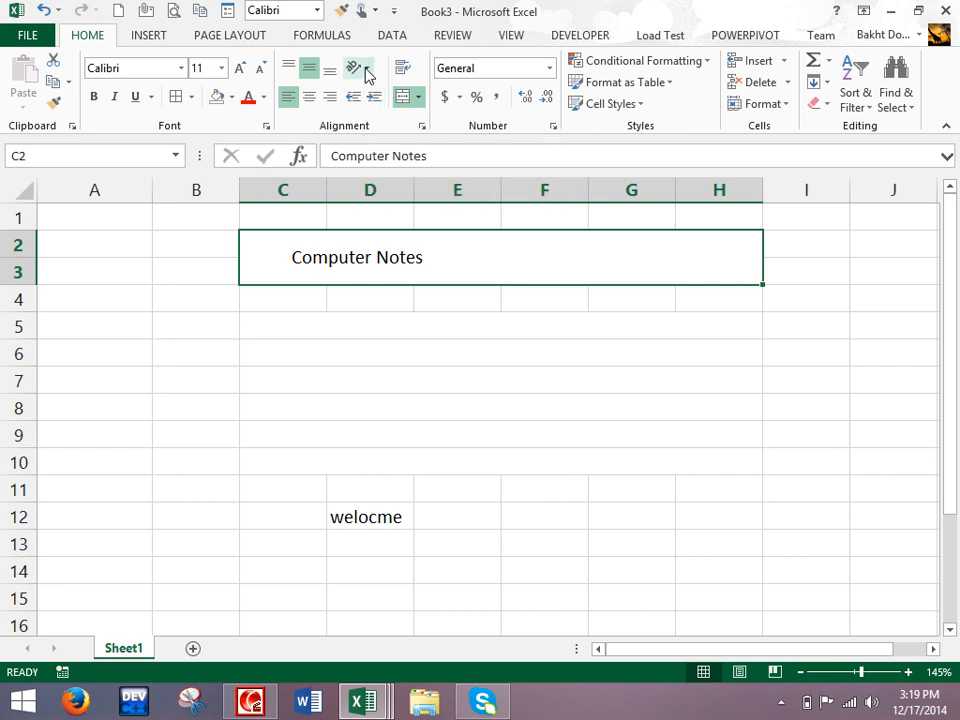
left_click(366, 70)
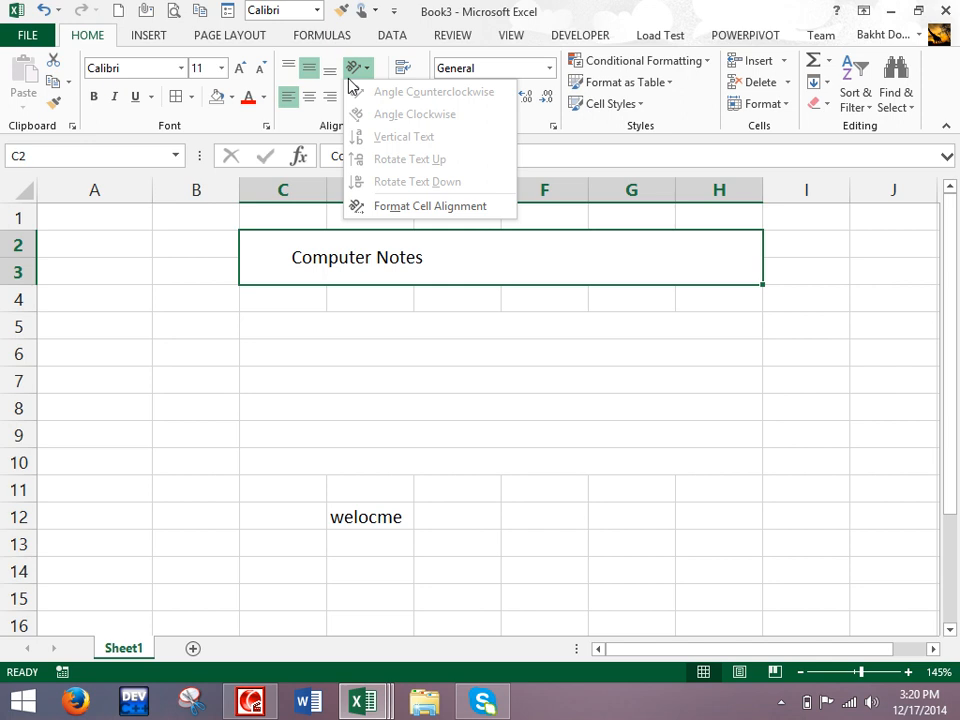
left_click(361, 305)
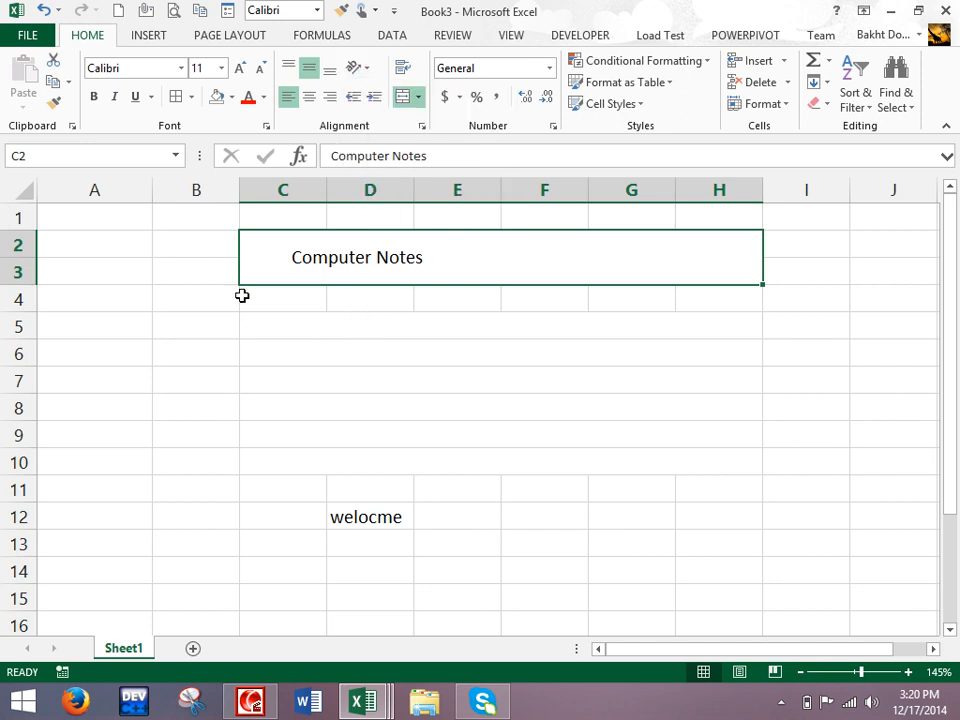
- In a new workbook, enter headers ID, Name, Salary and Post across B3:E3
left_click(118, 11)
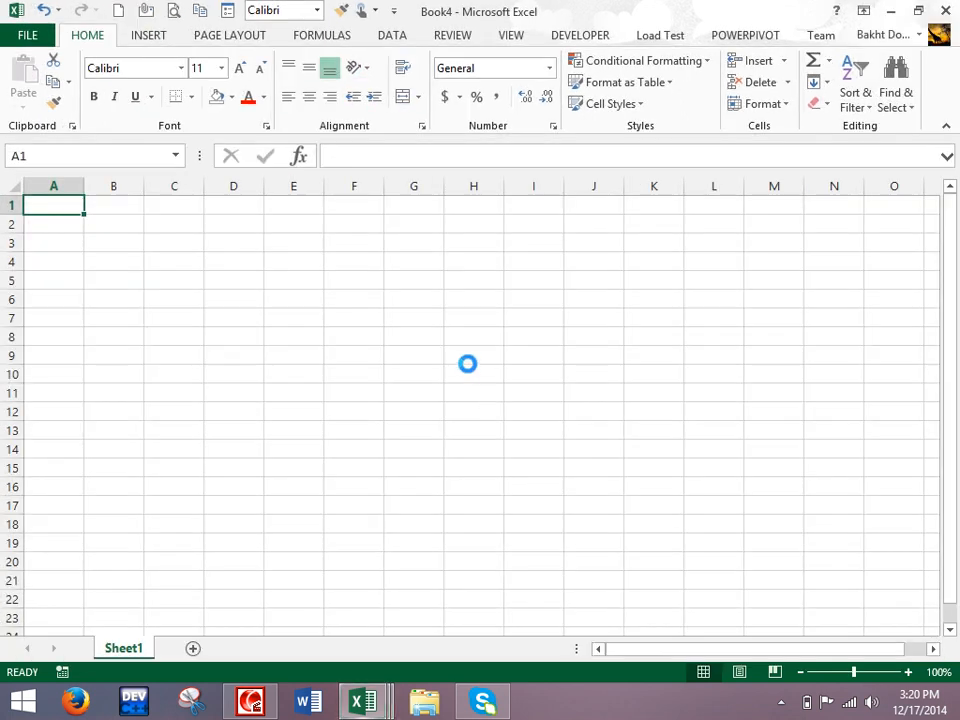
scroll(448, 368, "up", 8)
left_click(272, 310)
type("ID")
key("Tab")
type("Name")
key("Tab")
type("Salary")
key("Tab")
type("Post")
key("Return")
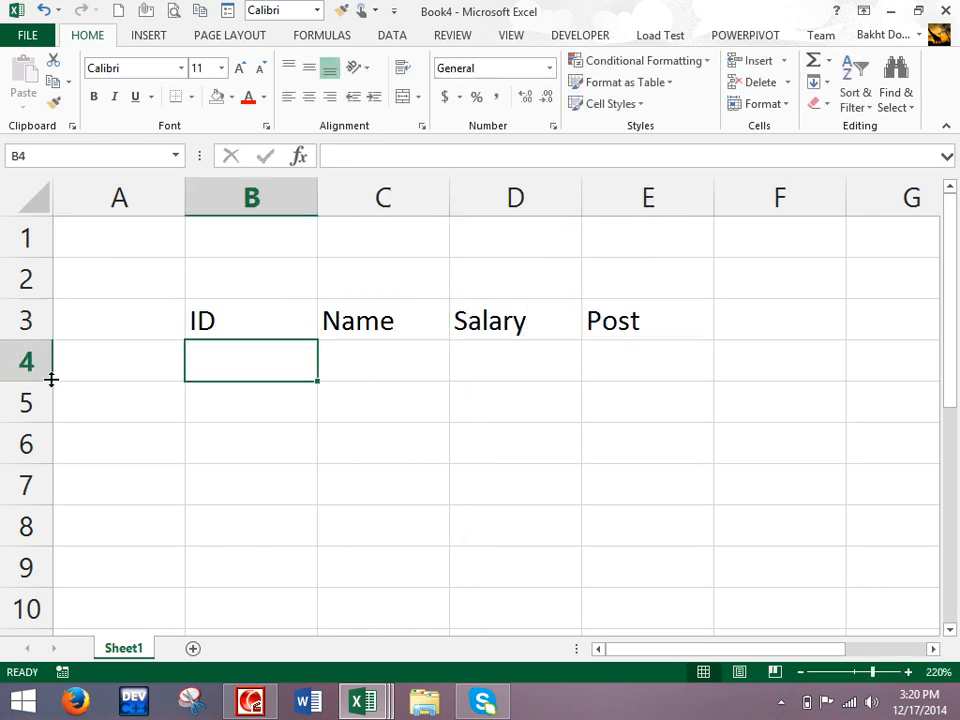
- Heighten row 3 and tilt the B3:E3 headers counterclockwise, then clockwise
left_click_drag(48, 339, 52, 355)
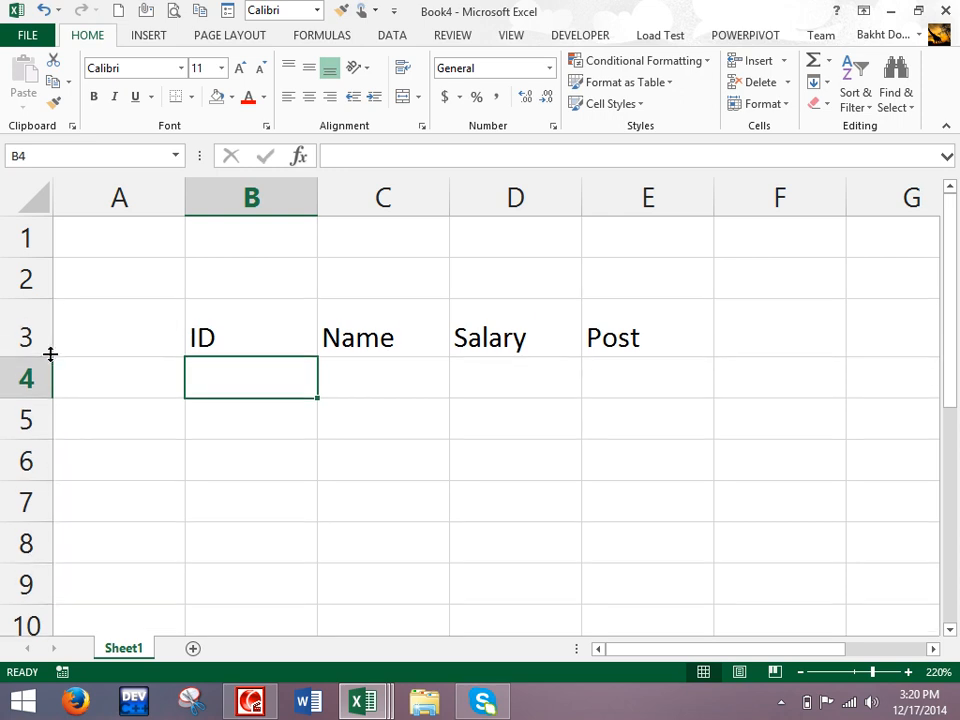
left_click_drag(314, 345, 602, 311)
left_click(358, 68)
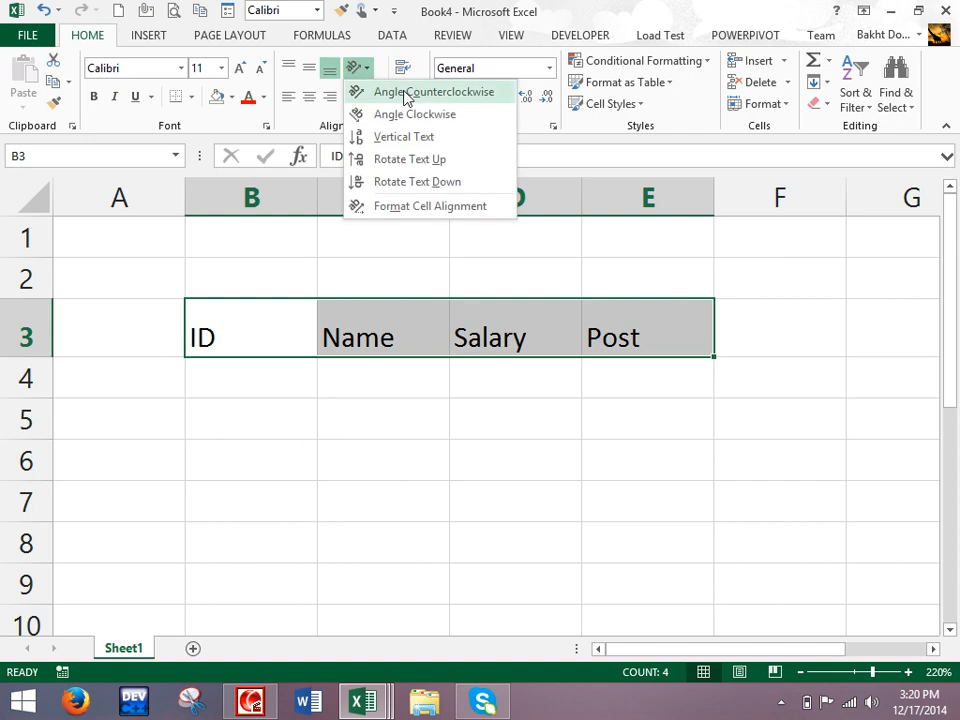
left_click(390, 92)
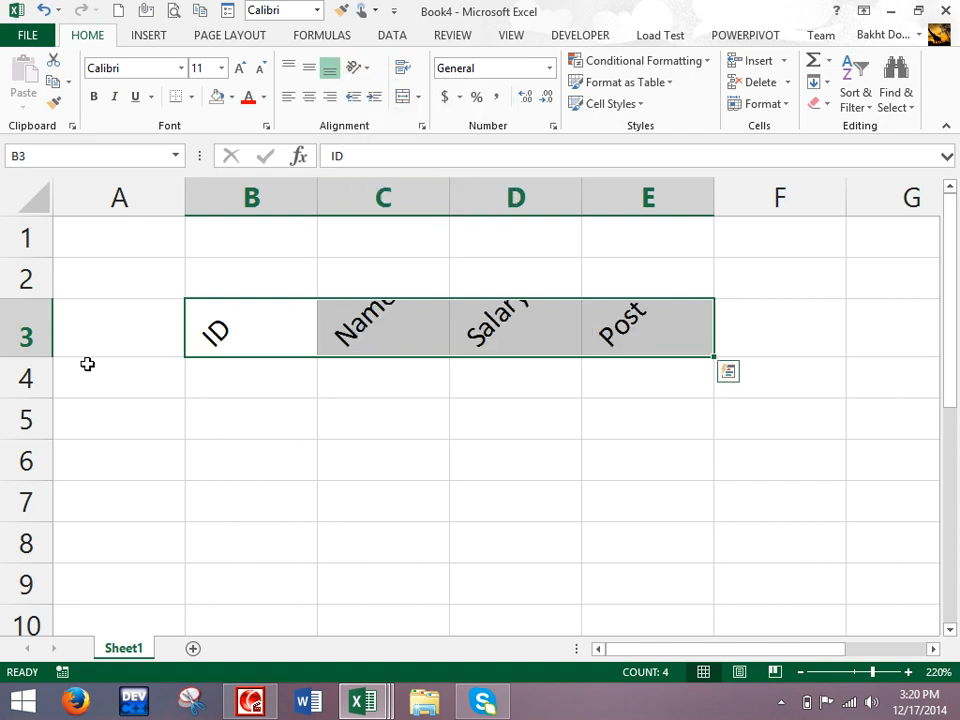
left_click_drag(40, 358, 49, 420)
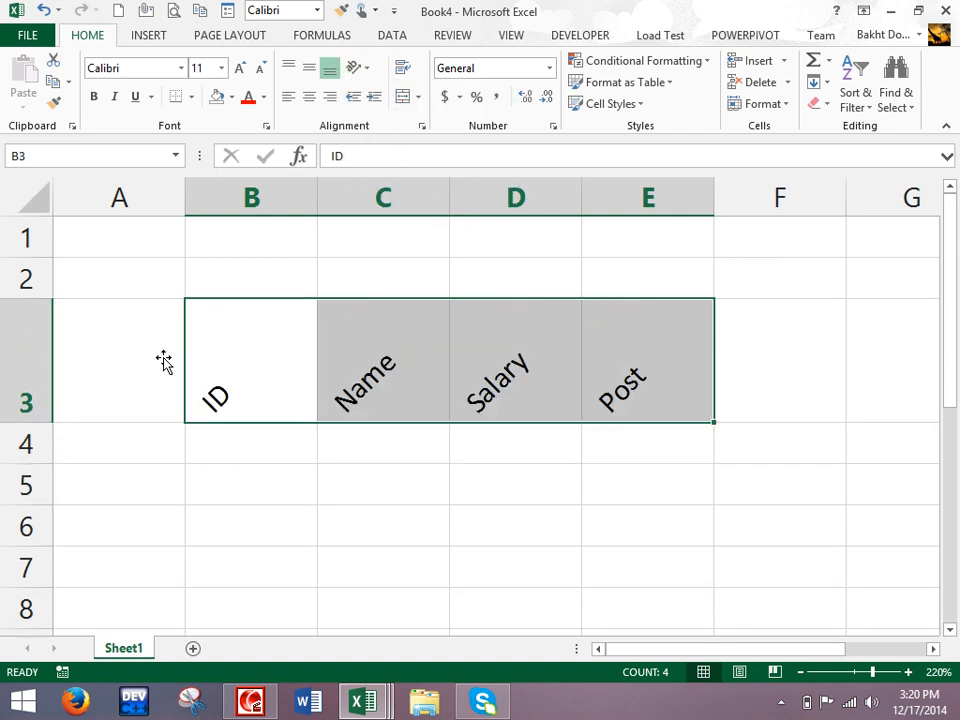
left_click(358, 68)
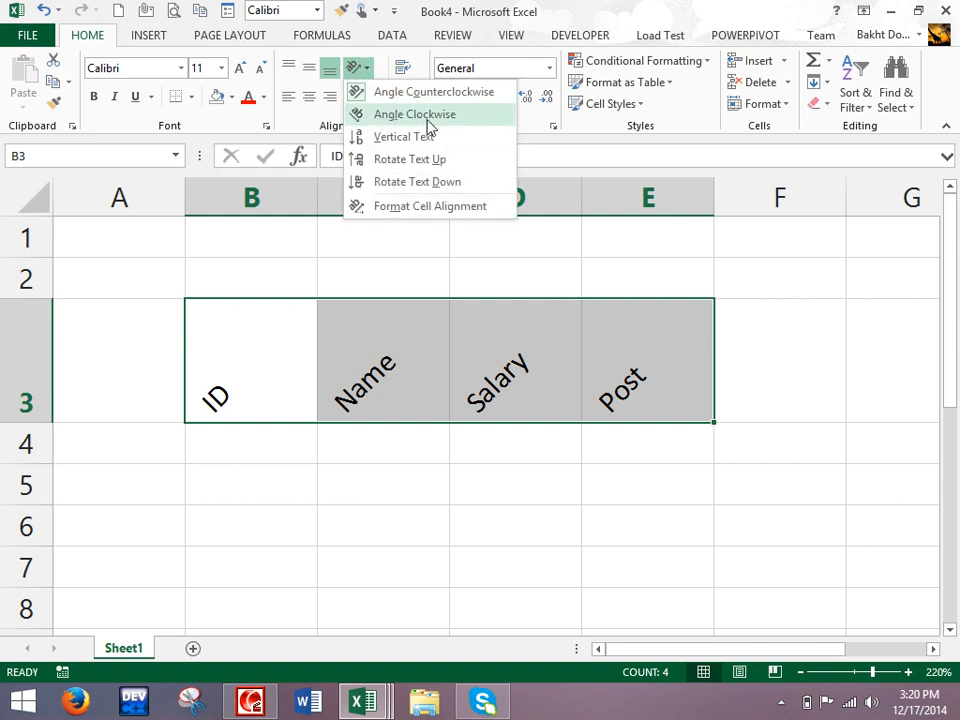
left_click(428, 118)
- Try stacked, upward and downward header text, restore horizontal, and open Format Cell Alignment
left_click(358, 67)
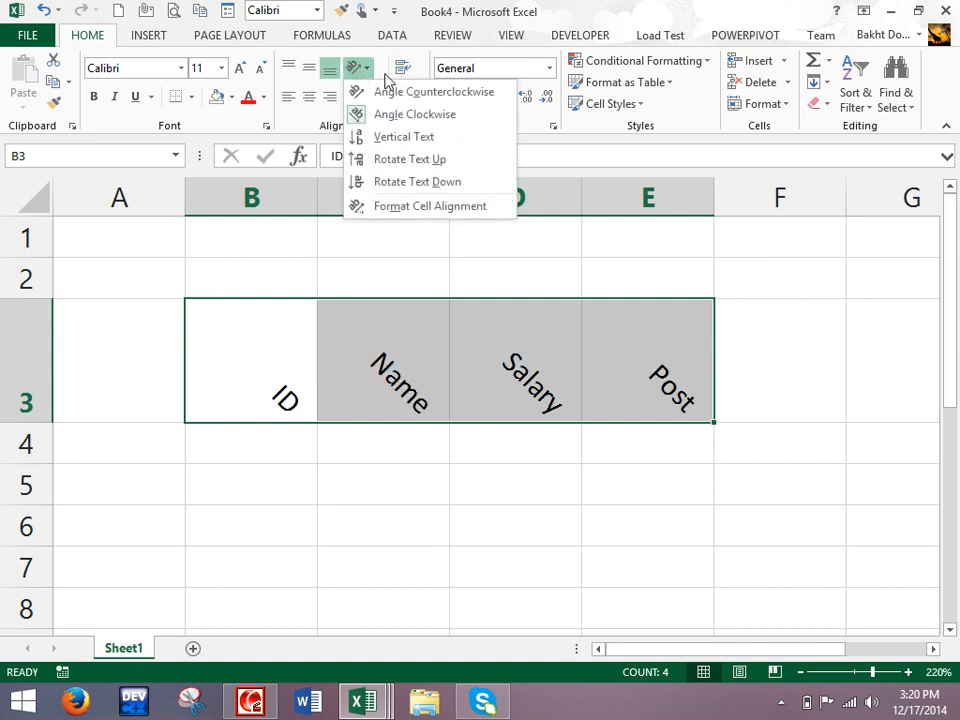
left_click(384, 136)
left_click(358, 67)
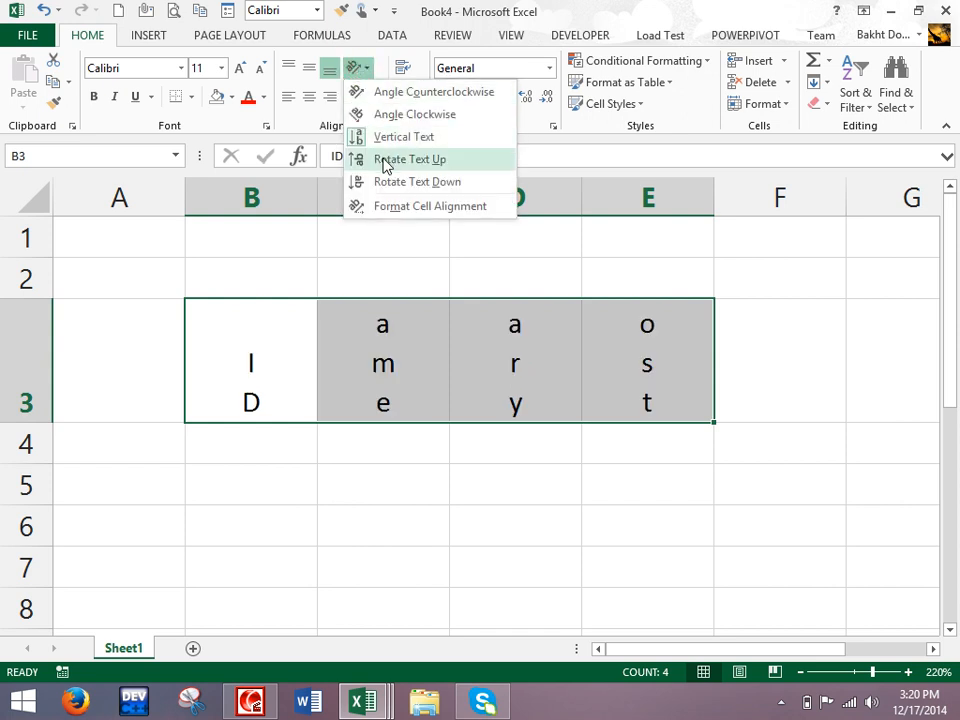
left_click(388, 163)
left_click(358, 67)
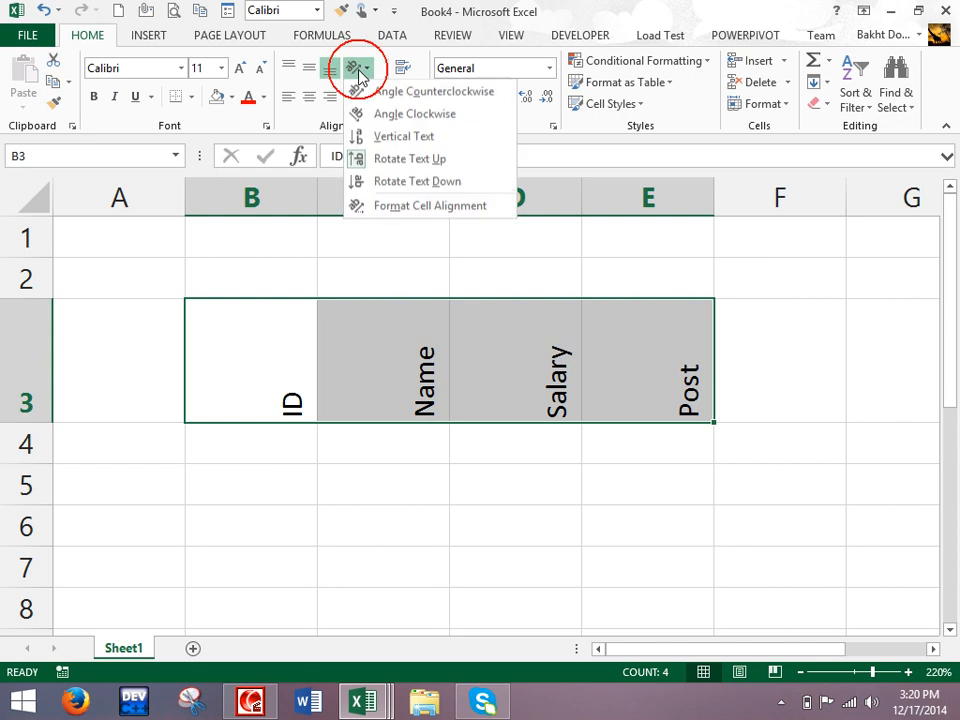
left_click(405, 181)
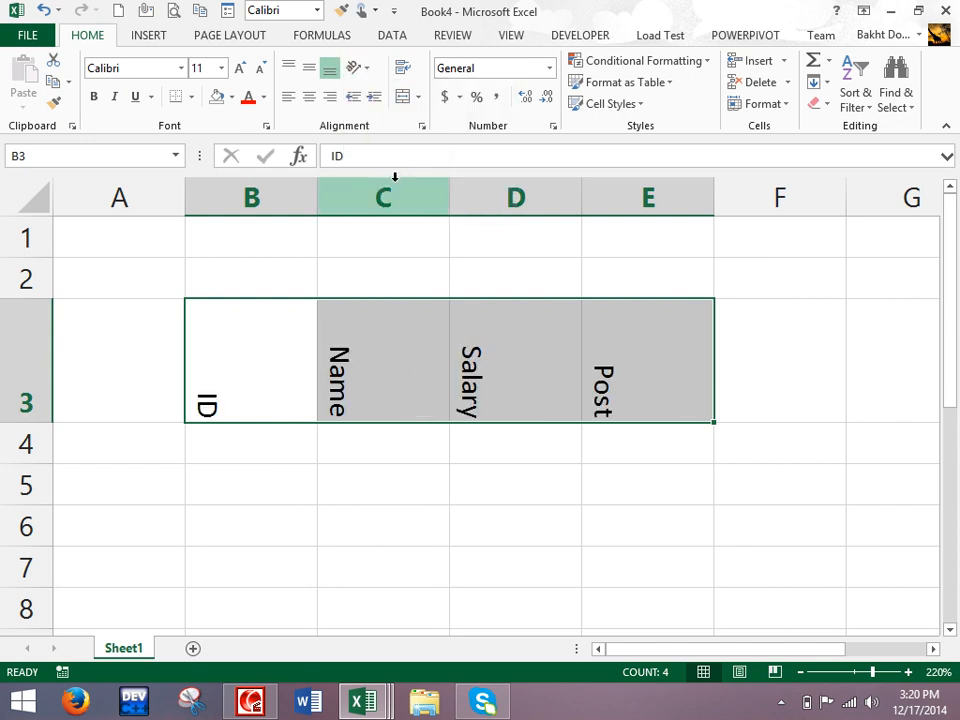
left_click(358, 67)
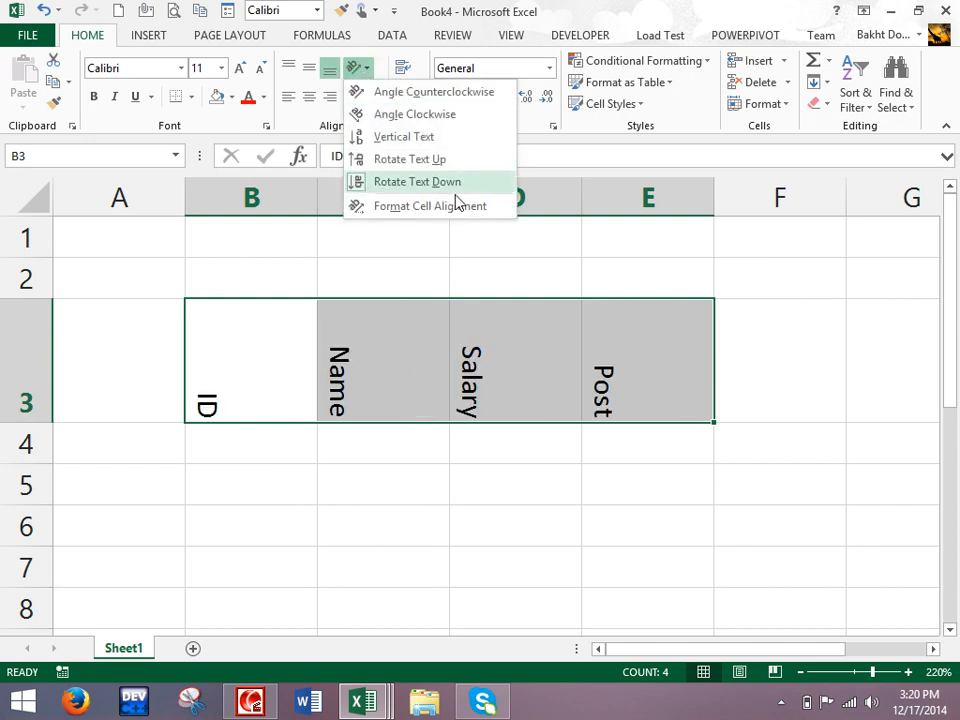
left_click(385, 184)
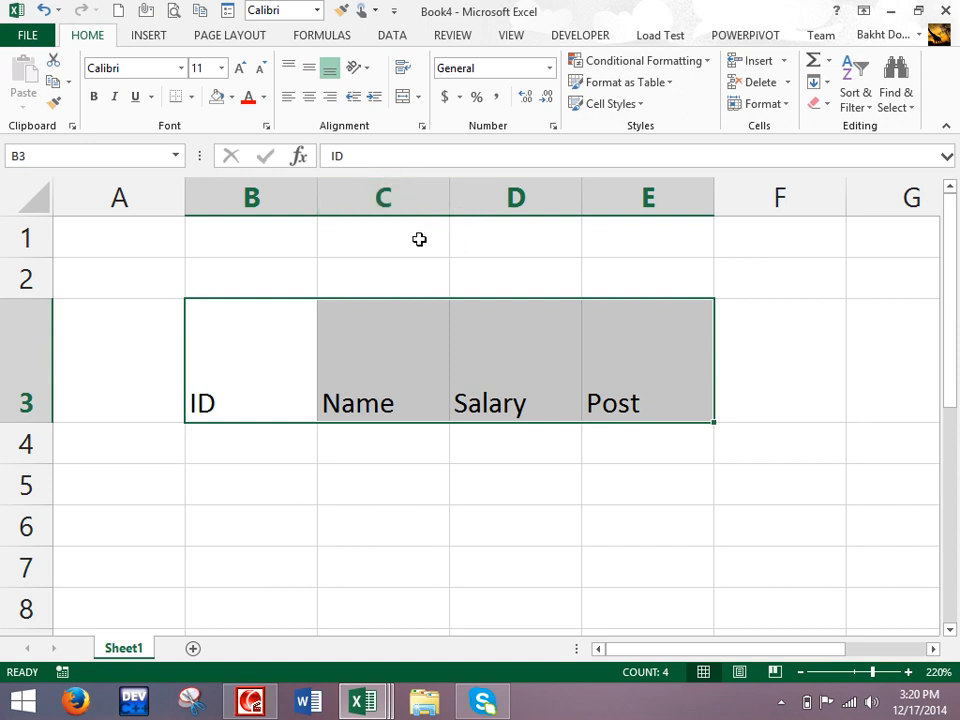
left_click(355, 67)
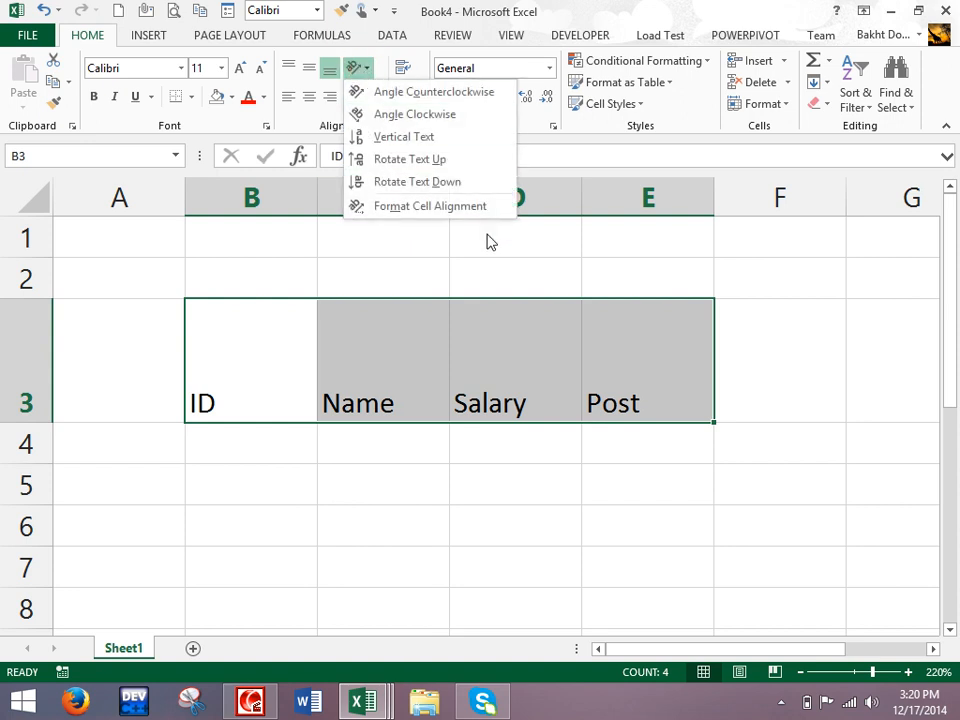
left_click(434, 210)
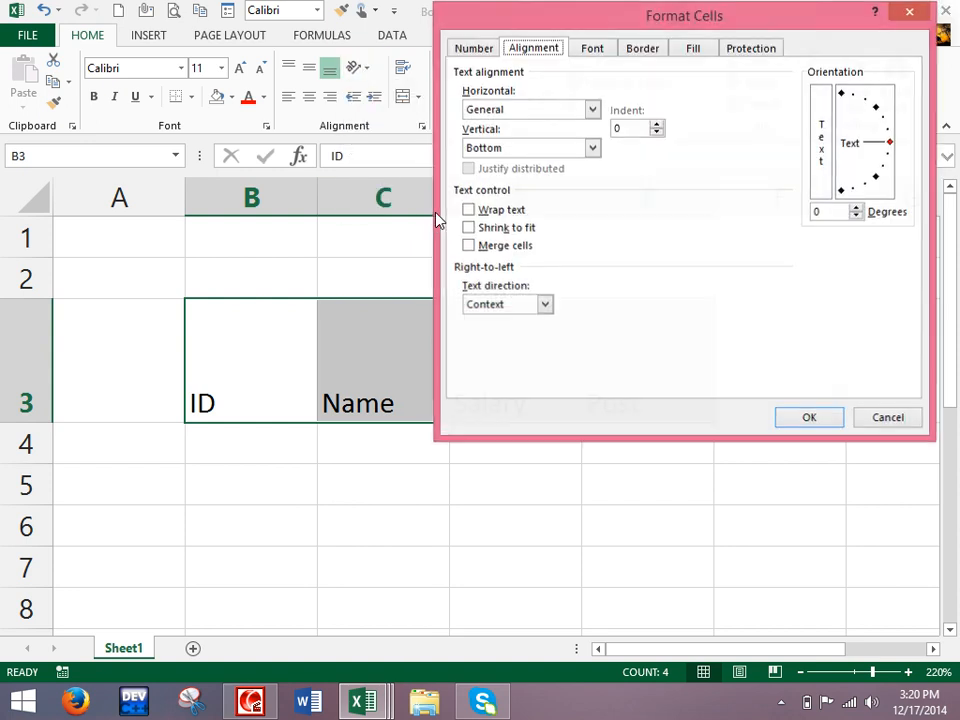
- Angle the B3:E3 headers to 41 degrees in the alignment settings
left_click(829, 210)
left_click_drag(893, 148, 884, 113)
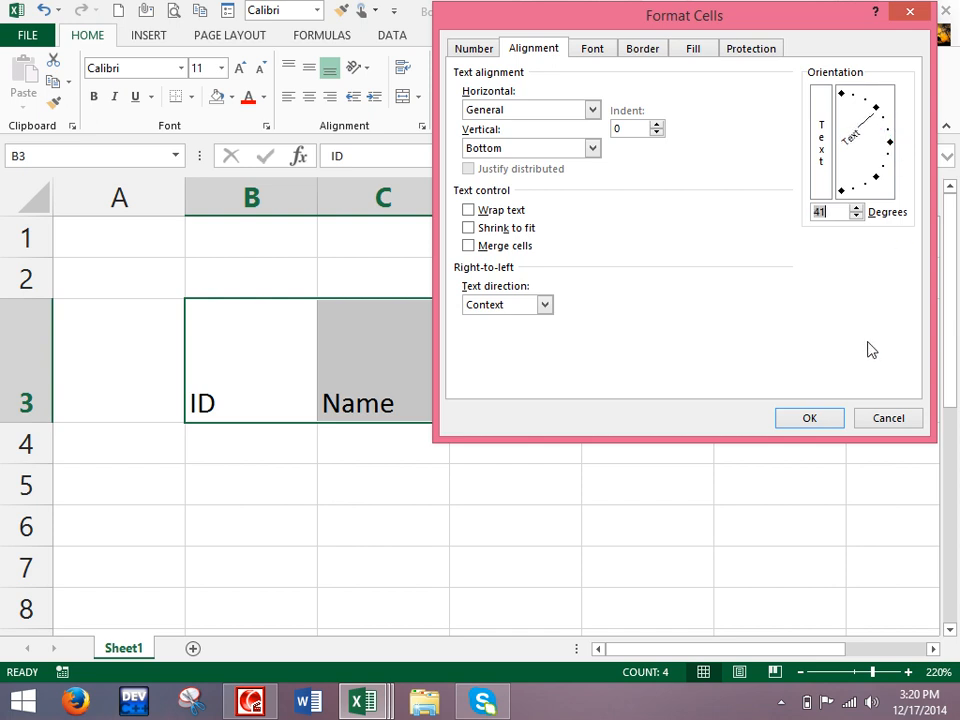
left_click(810, 418)
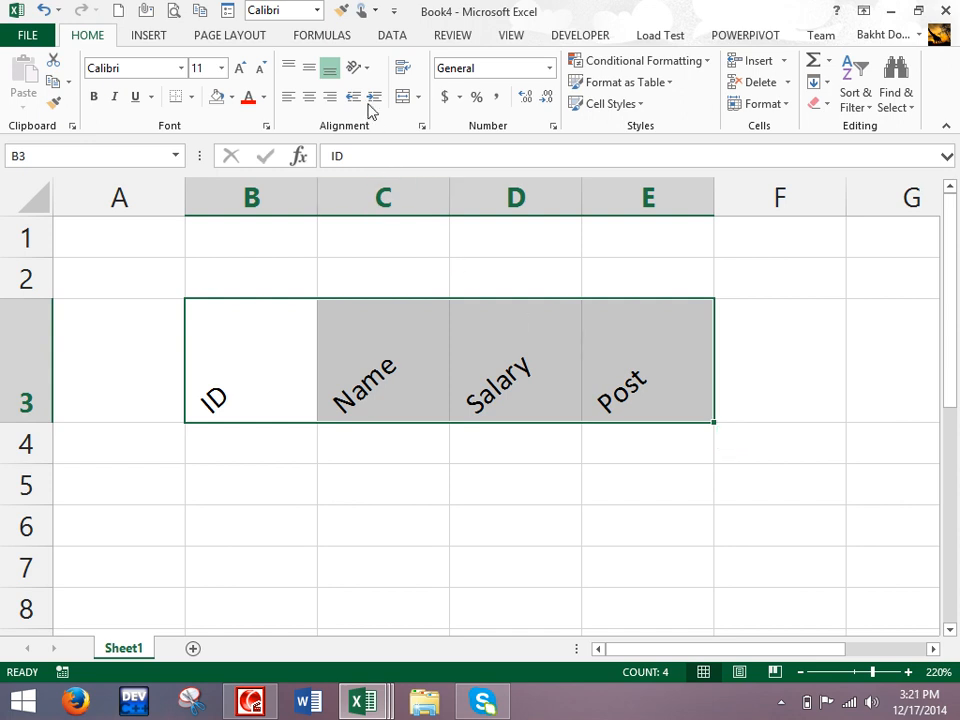
- Reset the headers' orientation to 0 degrees in Format Cells
left_click(358, 70)
left_click(405, 207)
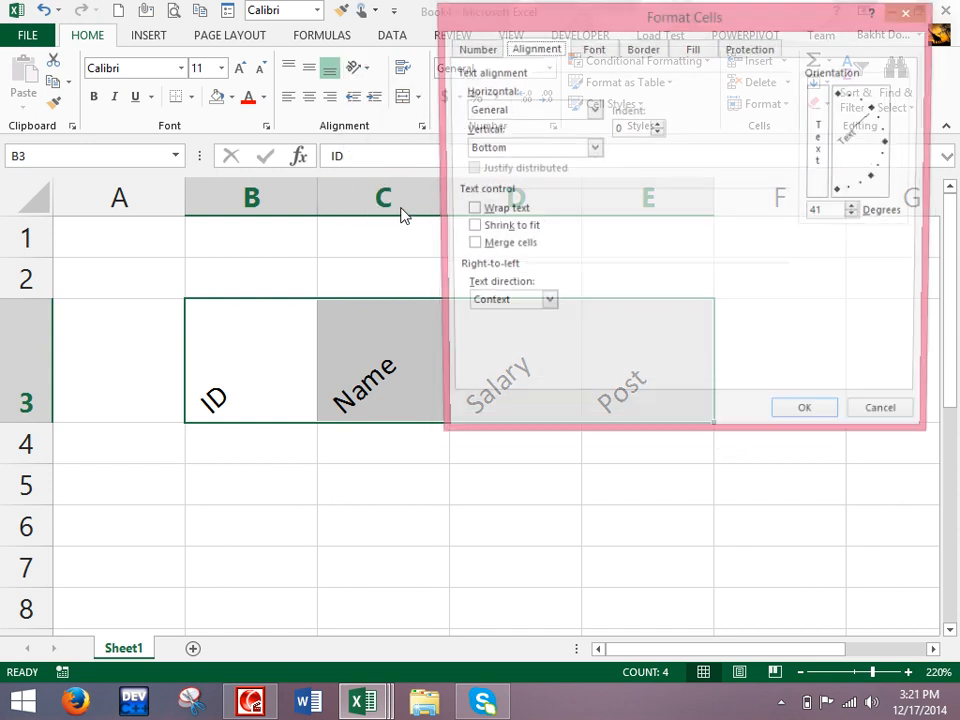
double_click(823, 211)
type("0")
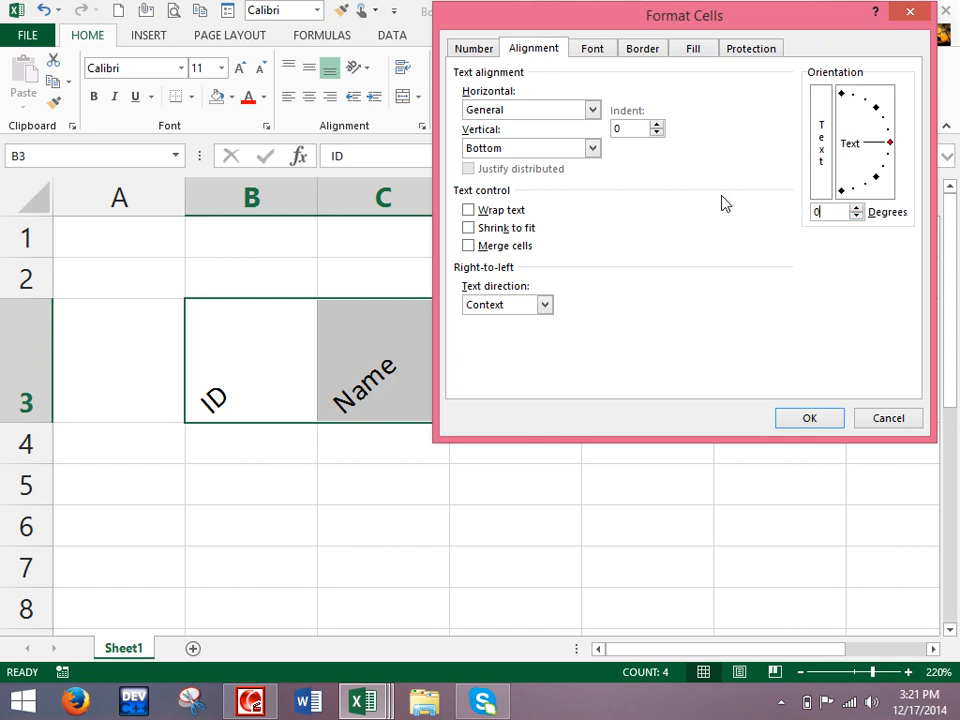
left_click(813, 410)
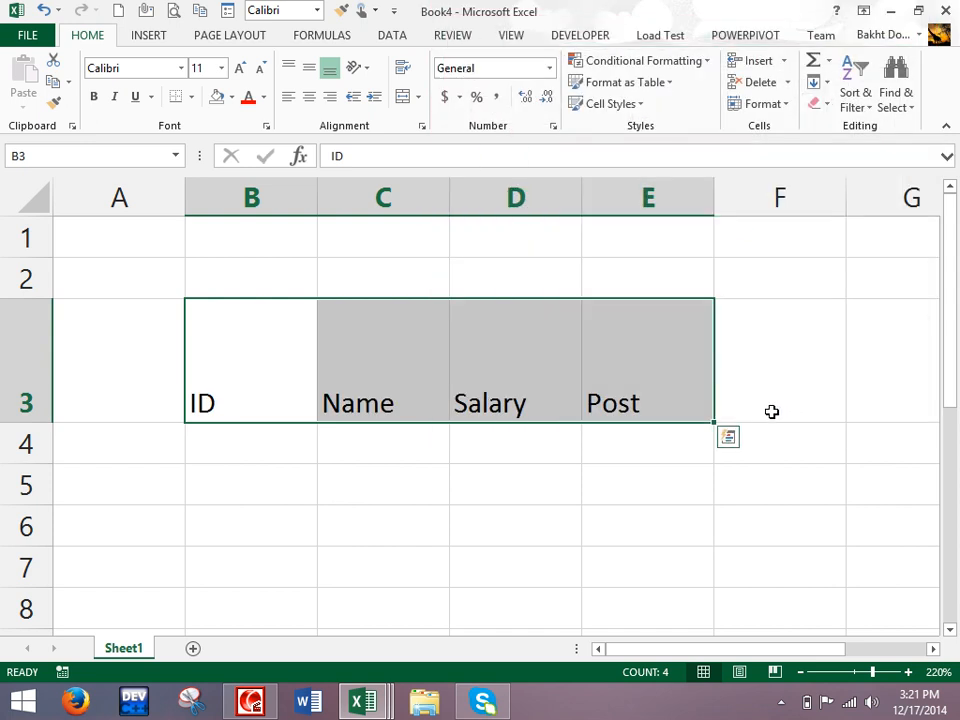
- Create the blank workbook Book5 with the Quick Access Toolbar's New button
left_click(119, 13)
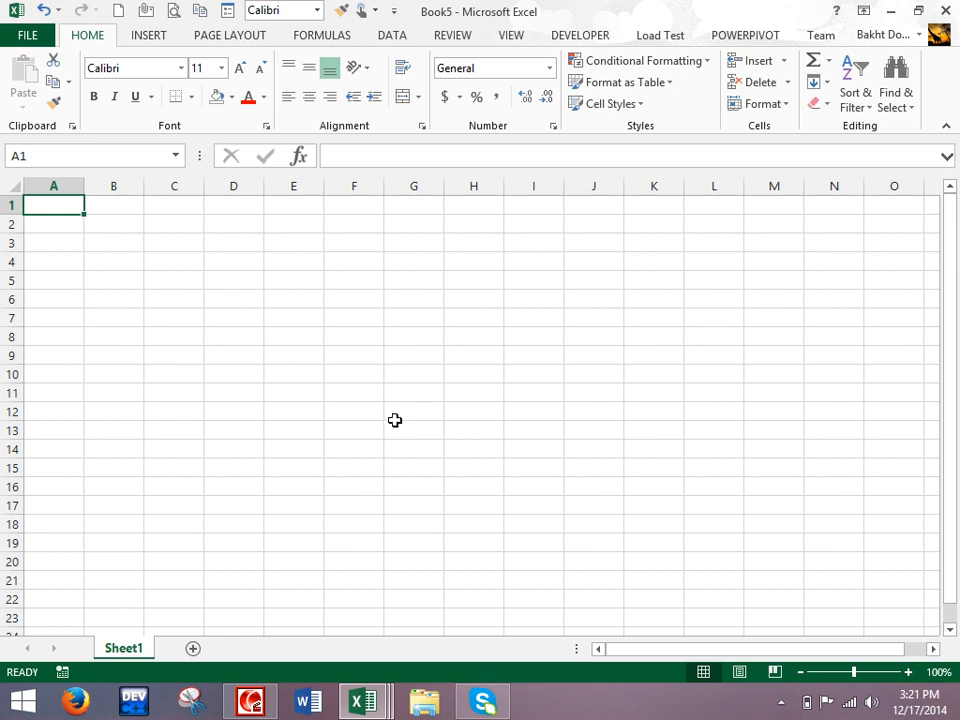
- Merge C2:M4 and type the title 'ZICS Students's Result Sheet'
left_click_drag(167, 229, 801, 264)
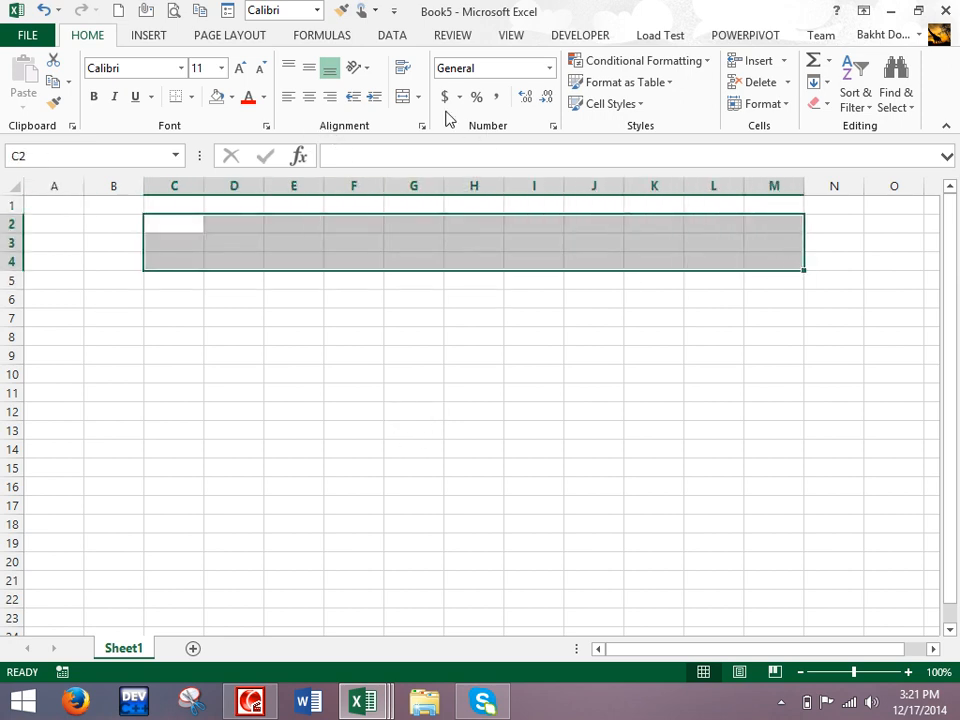
left_click(405, 98)
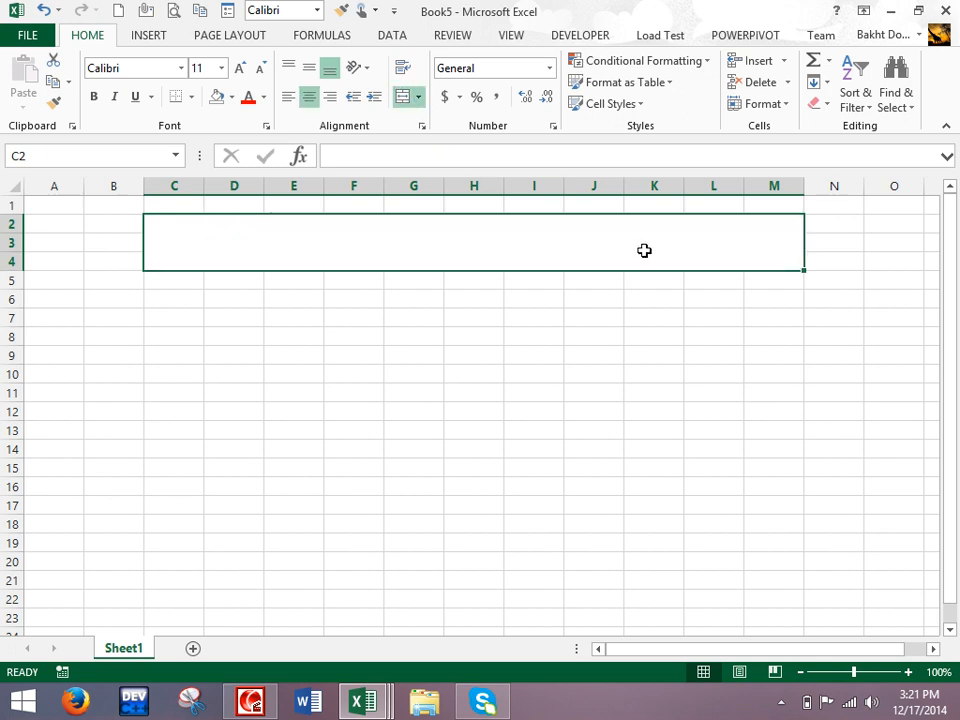
type("ZICS")
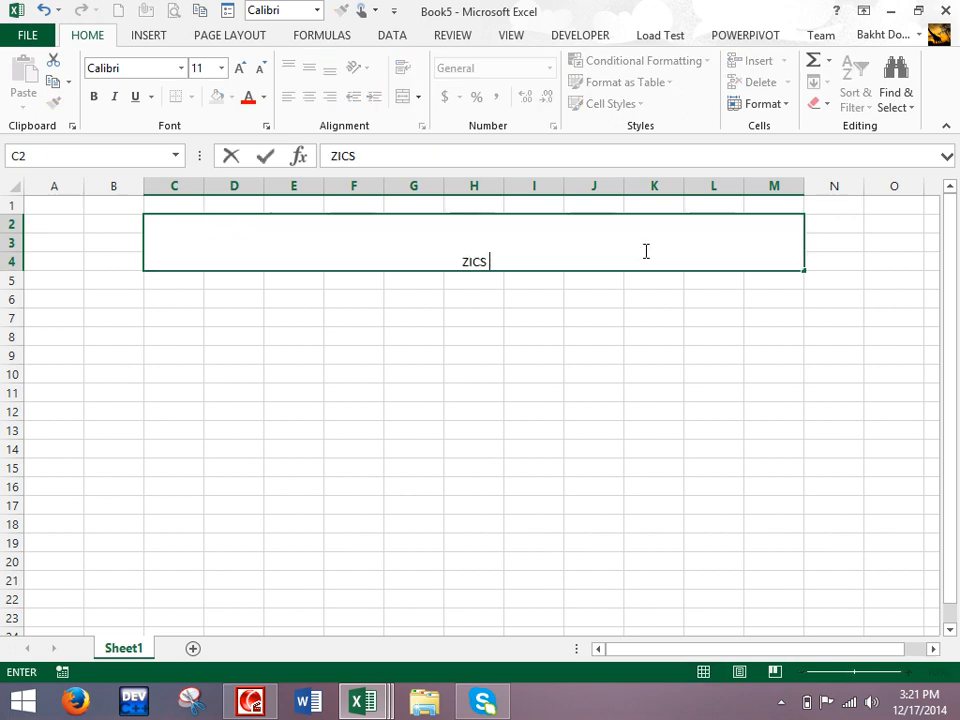
key("BackSpace")
key("BackSpace")
type("SST")
key("BackSpace")
key("BackSpace")
type("Students's R")
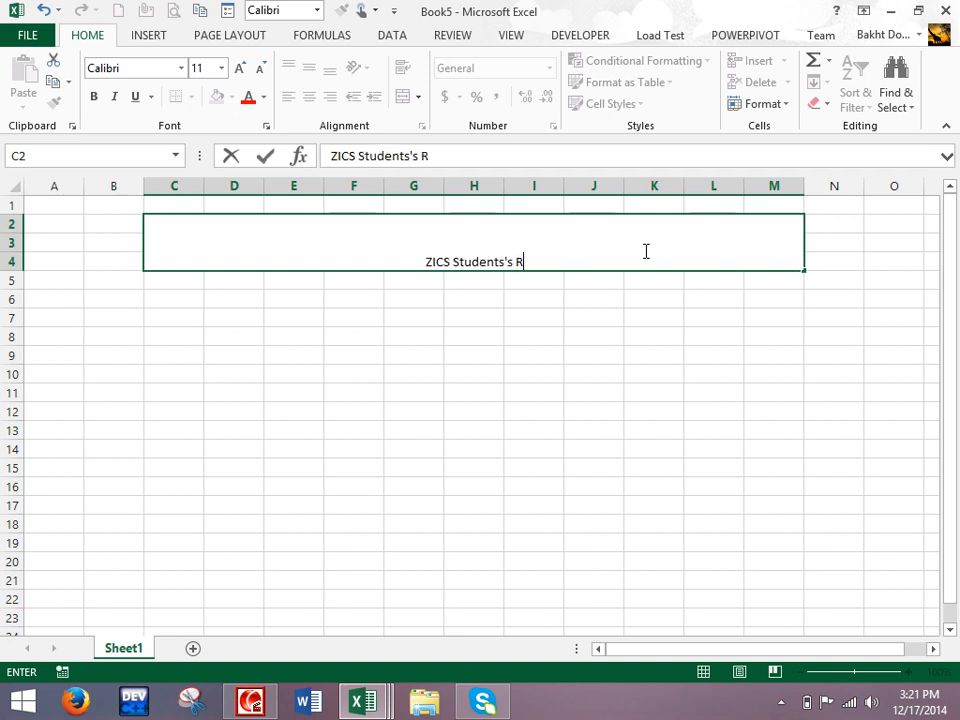
type("esult Sheet")
key("Return")
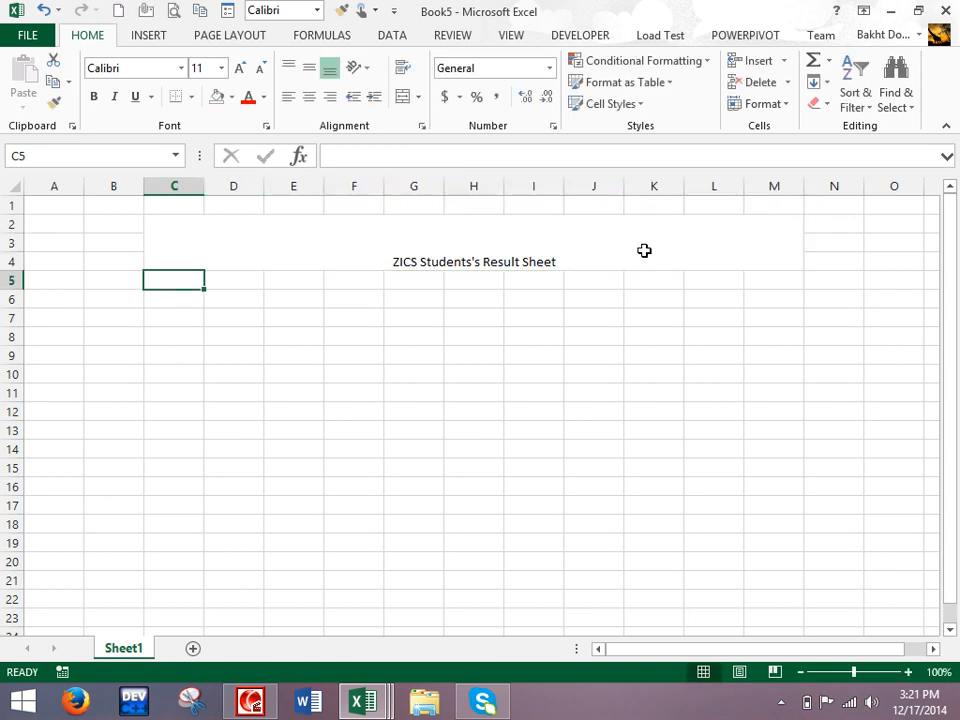
- Middle-align the merged title and raise its font size to 20
left_click(557, 249)
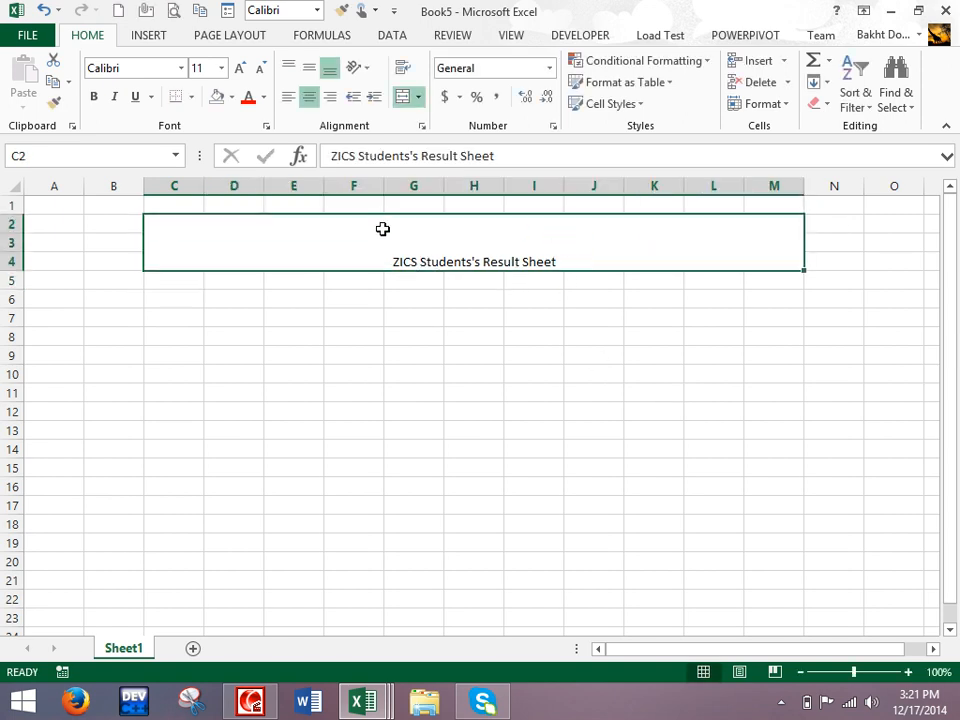
left_click(309, 68)
left_click(243, 70)
left_click(243, 70)
left_click(243, 70)
left_click(243, 70)
left_click(243, 70)
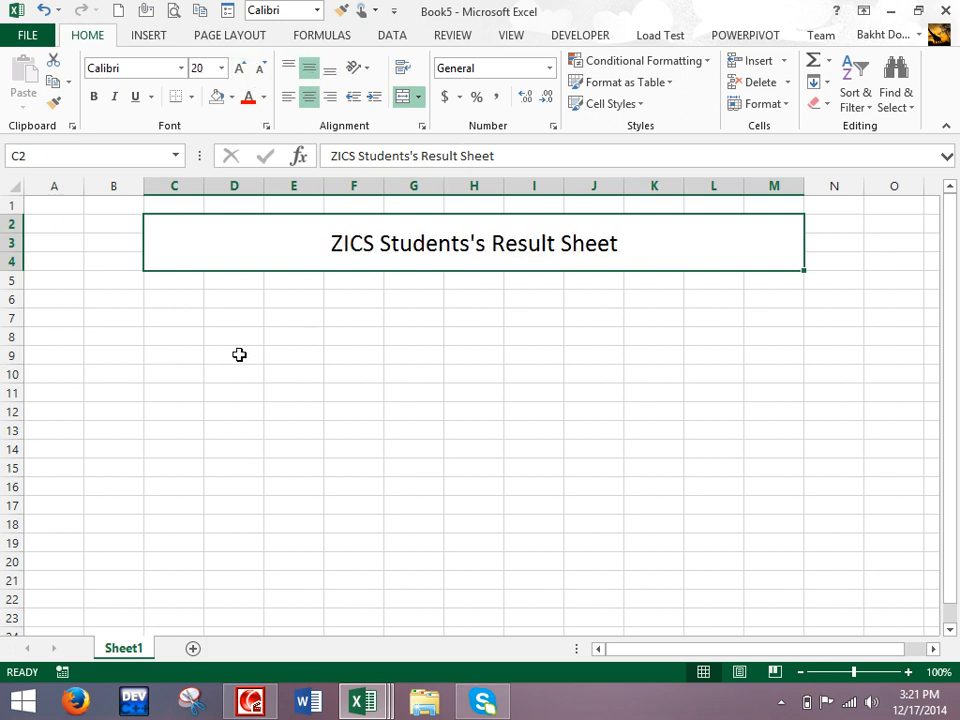
- Type headings S.No, Name, Father, Course Title, Subjects in B7:F7 and widen column E
left_click(111, 317)
type("S.No")
key("Tab")
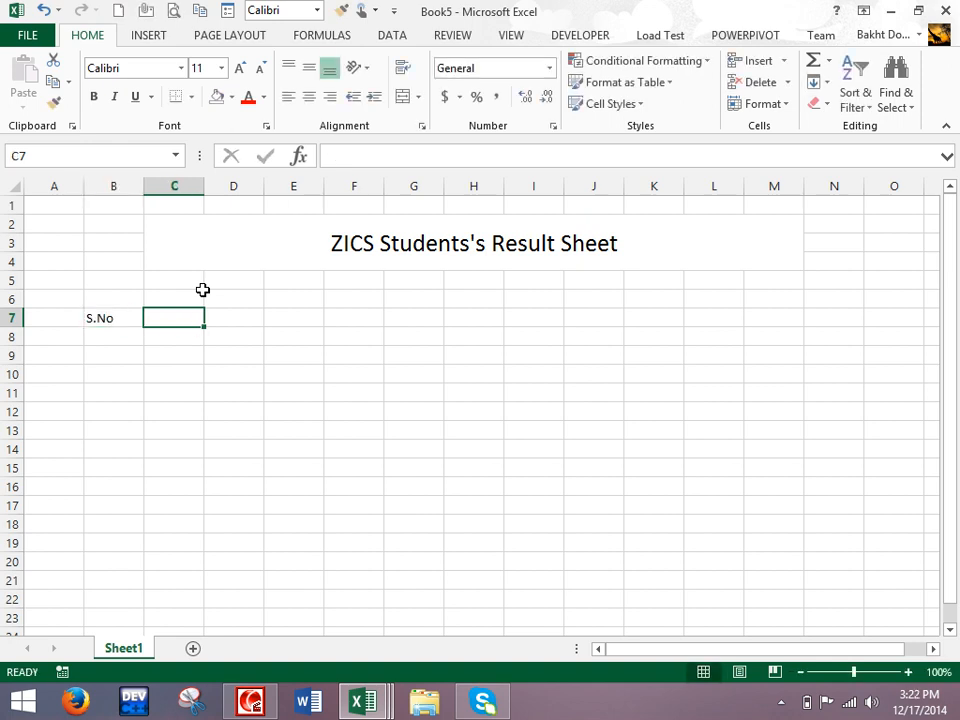
type("Name")
key("Tab")
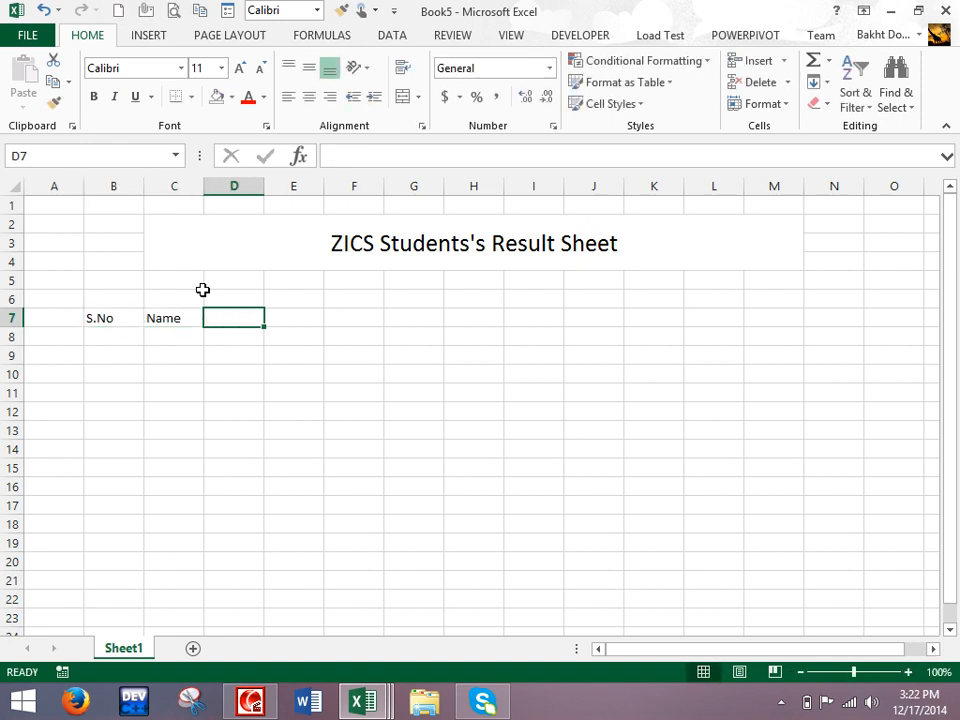
type("Father")
key("Tab")
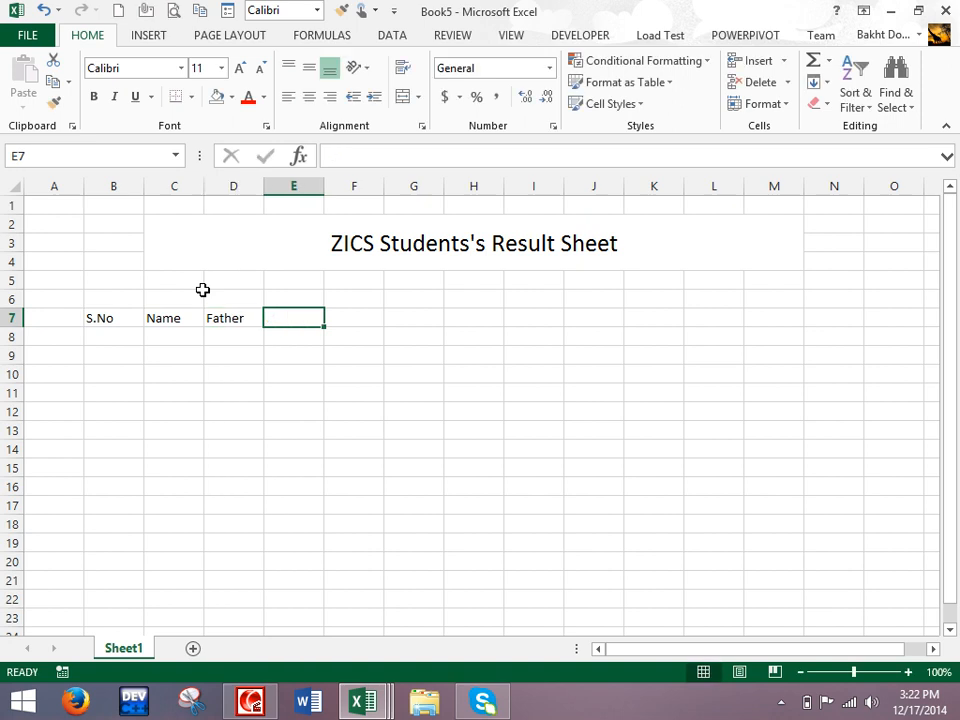
type("Coursw")
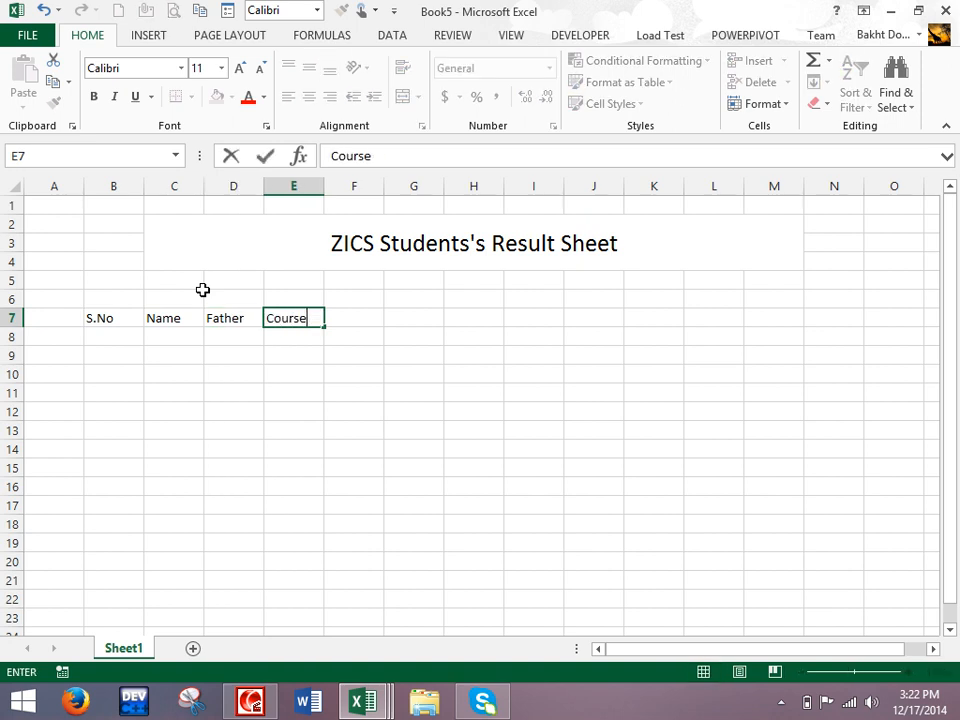
type(" Title")
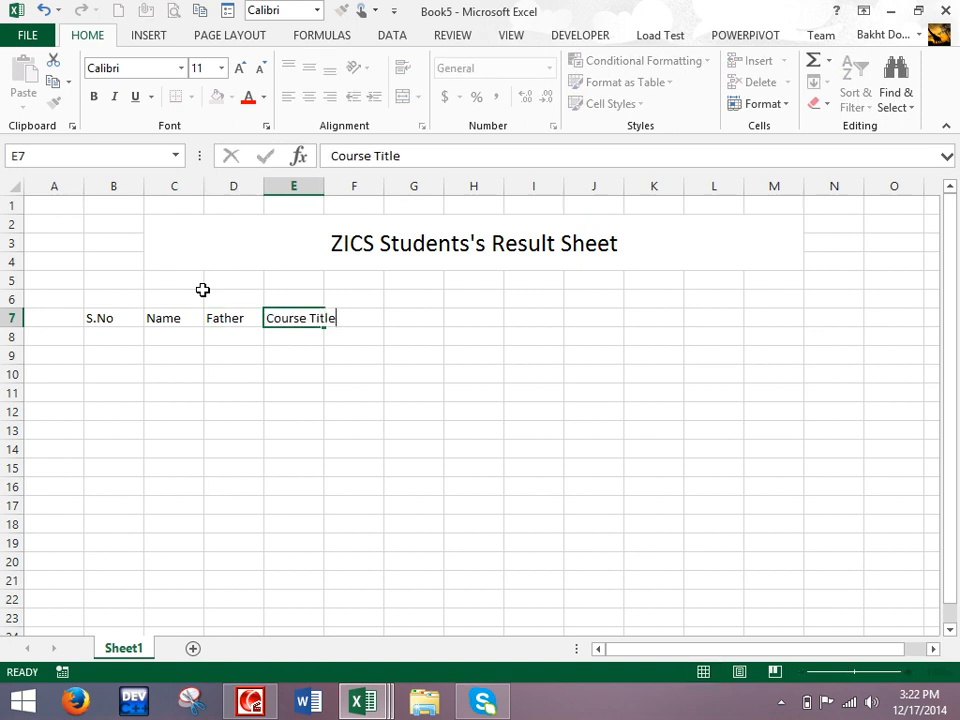
key("Tab")
type("Subje")
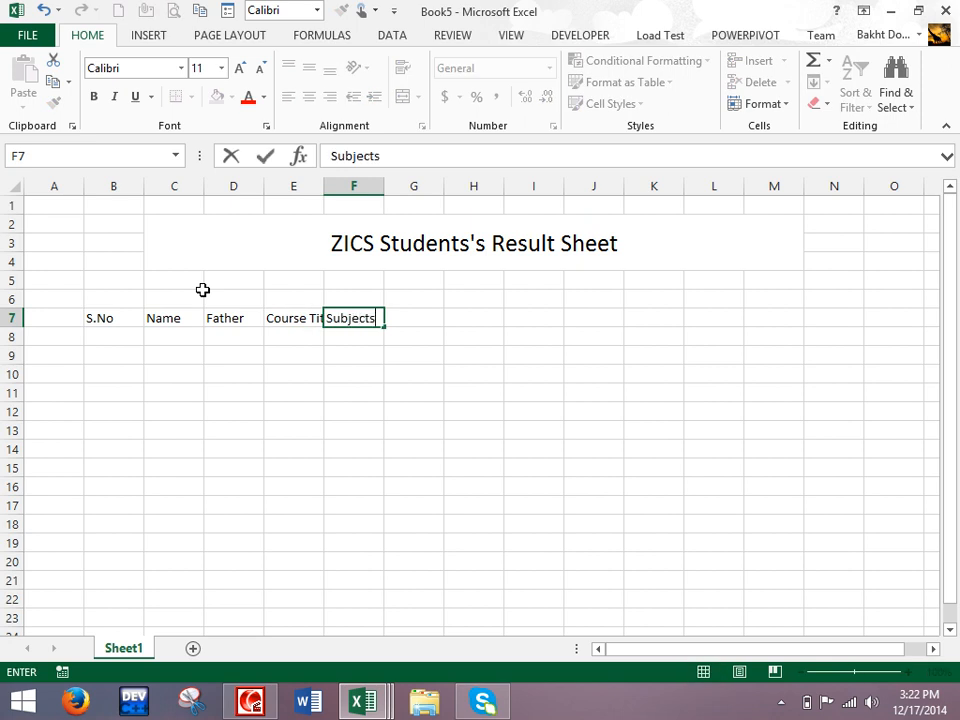
left_click(474, 337)
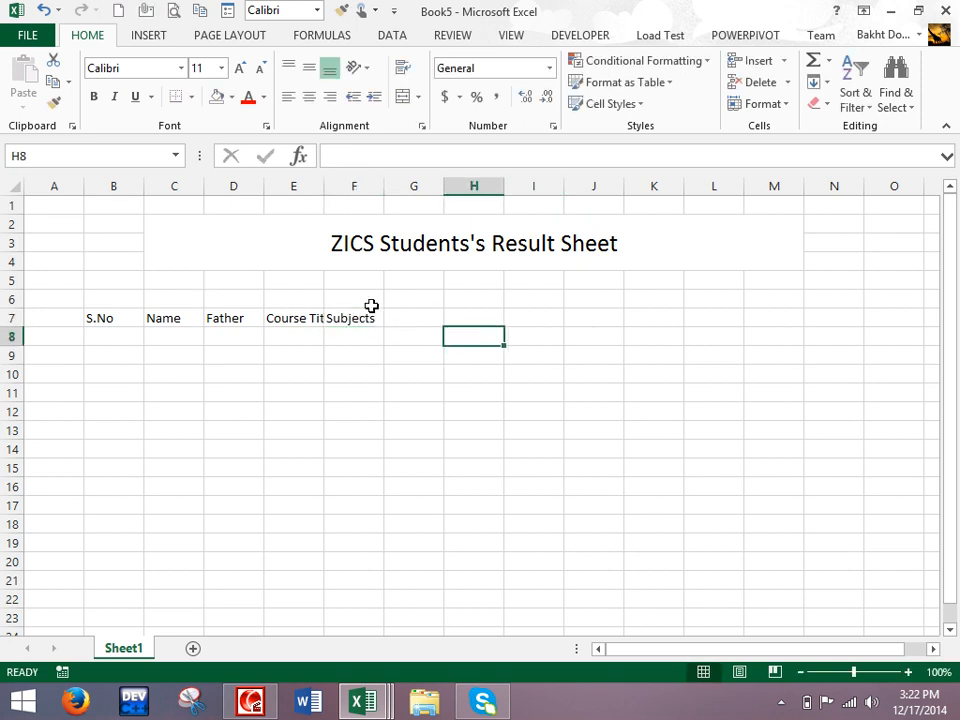
mouse_move(330, 192)
left_mouse_down()
mouse_move(330, 180)
mouse_move(341, 186)
left_mouse_up()
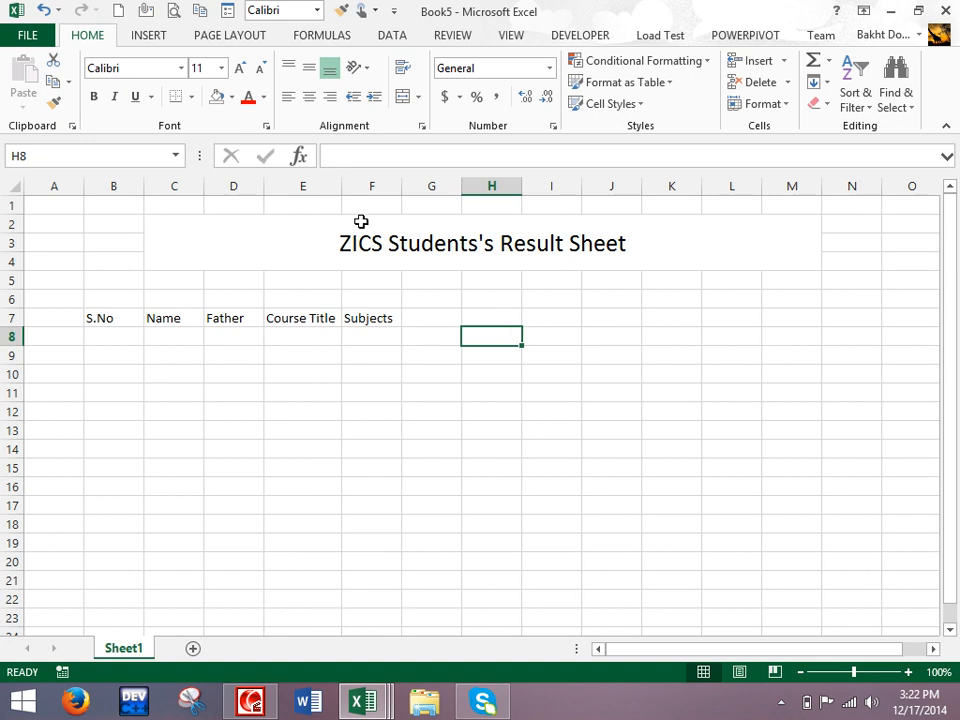
- List Maths, Physics, Chemistry, Biology, Pashto, Dari, Arabic, Computer across F8:M8
left_click(380, 334)
type("Maths")
key("Tab")
type("Physics")
key("Tab")
type("Ehcim")
key("BackSpace")
key("BackSpace")
key("BackSpace")
key("BackSpace")
key("BackSpace")
type("Chemistry")
key("Tab")
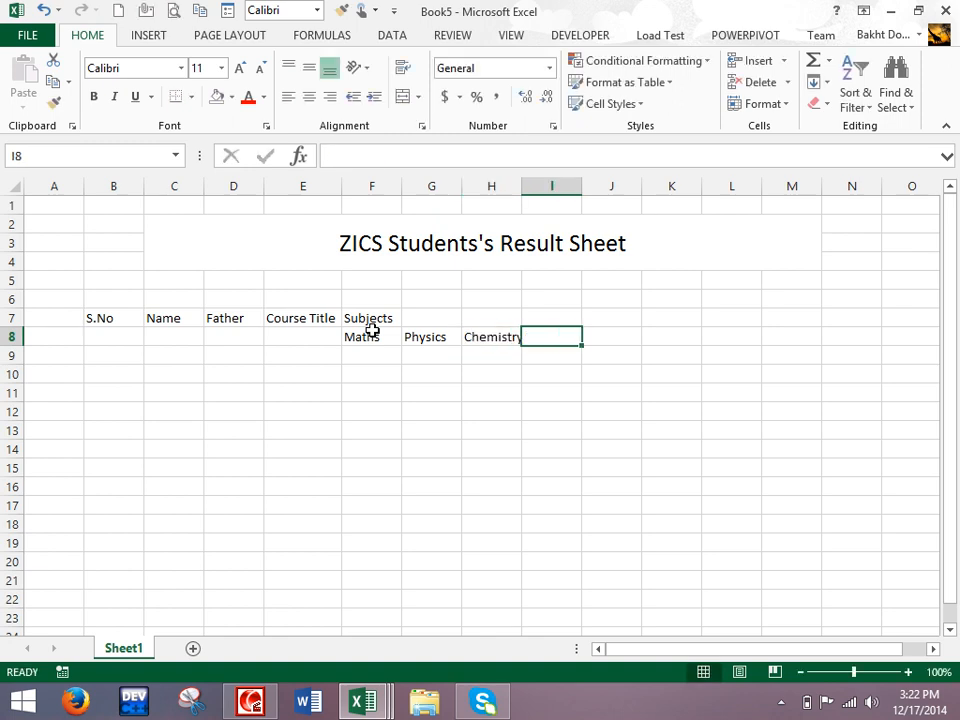
type("Bi")
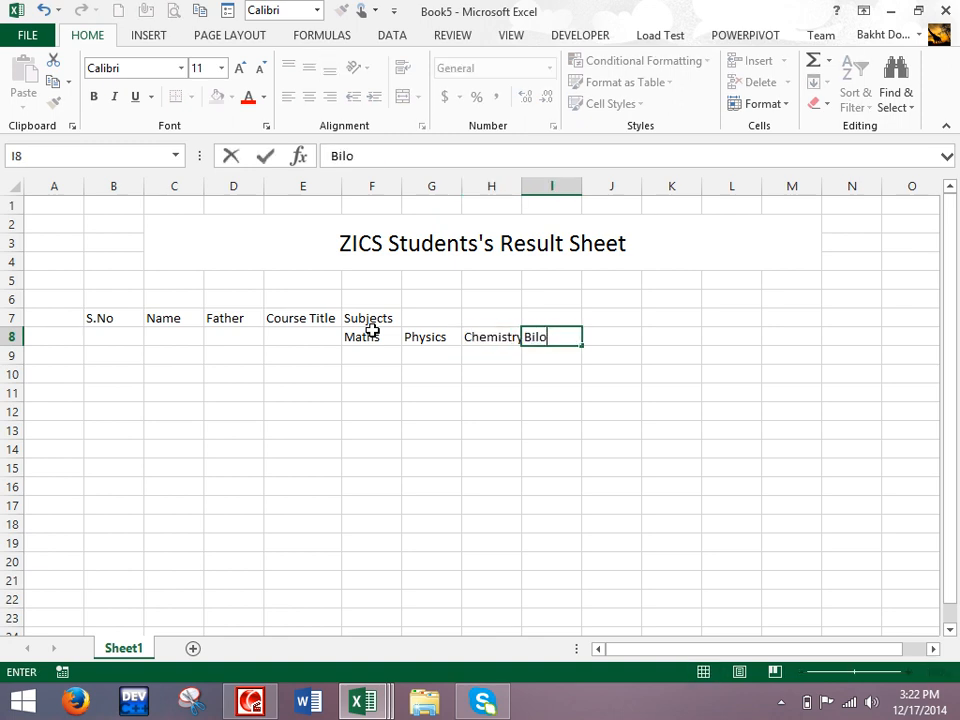
type("ology")
key("Tab")
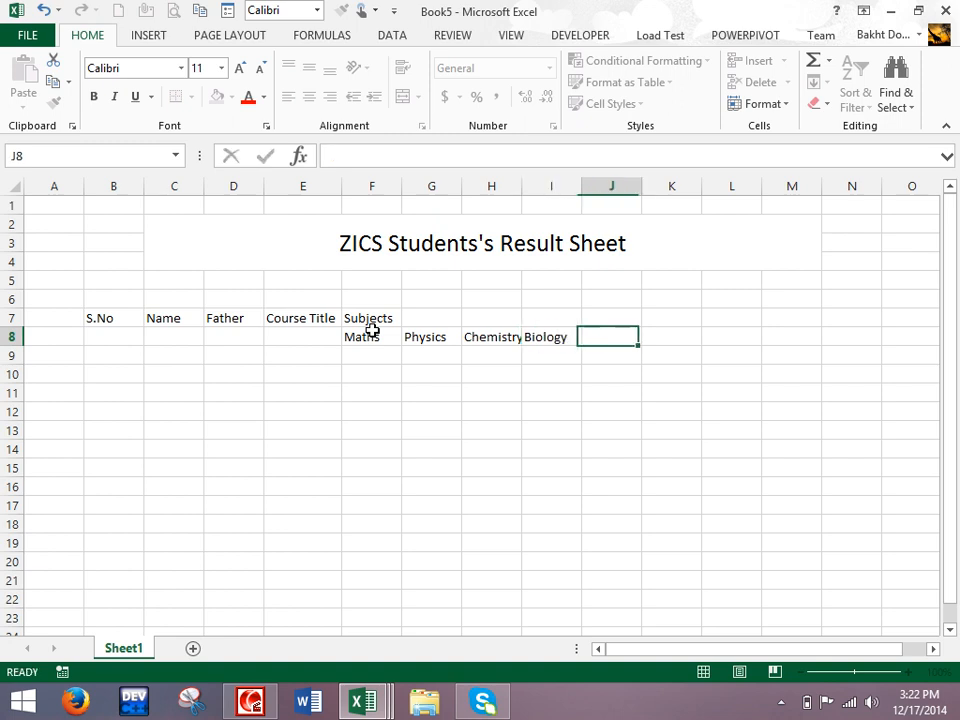
type("Pashto")
key("Tab")
type("Dari")
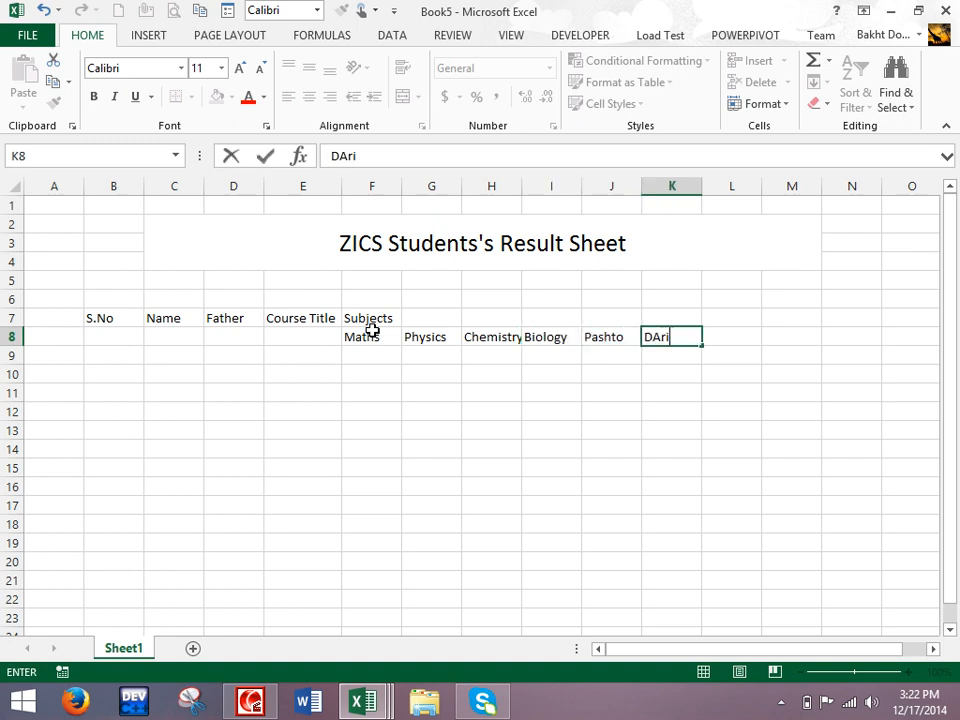
key("Tab")
type("ARabci")
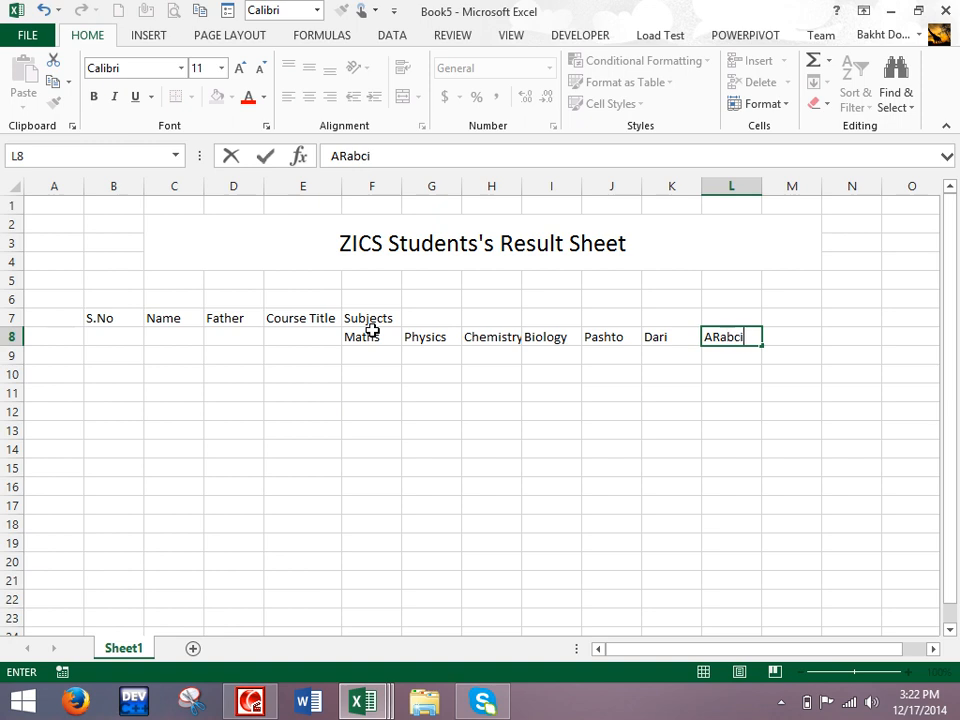
key("Tab")
key("shift+Tab")
type("Ar")
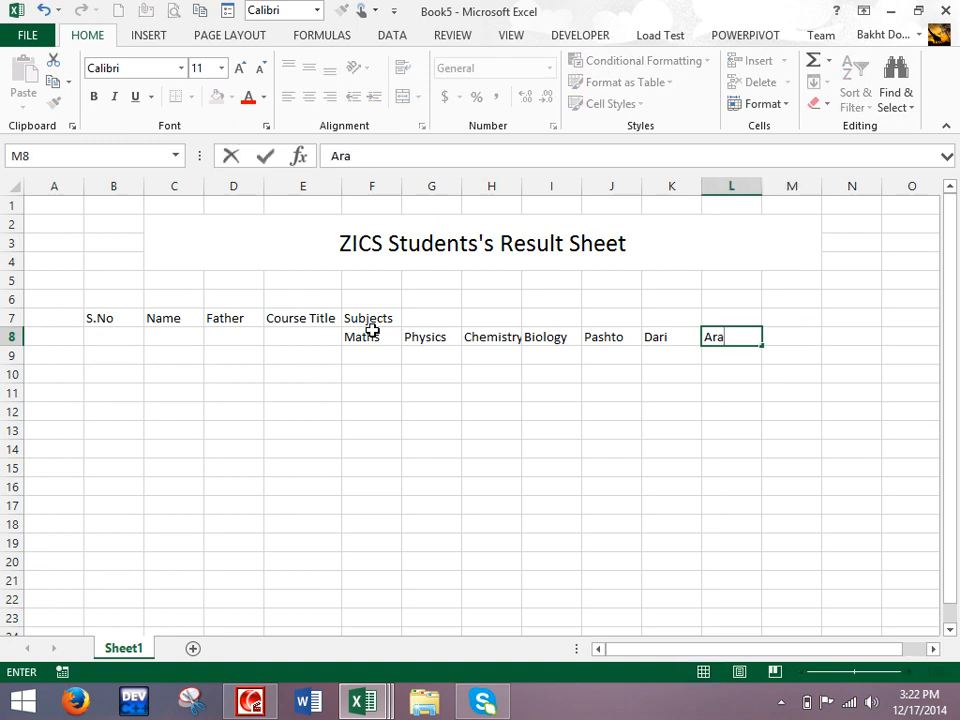
key("Tab")
type("Computer")
key("Return")
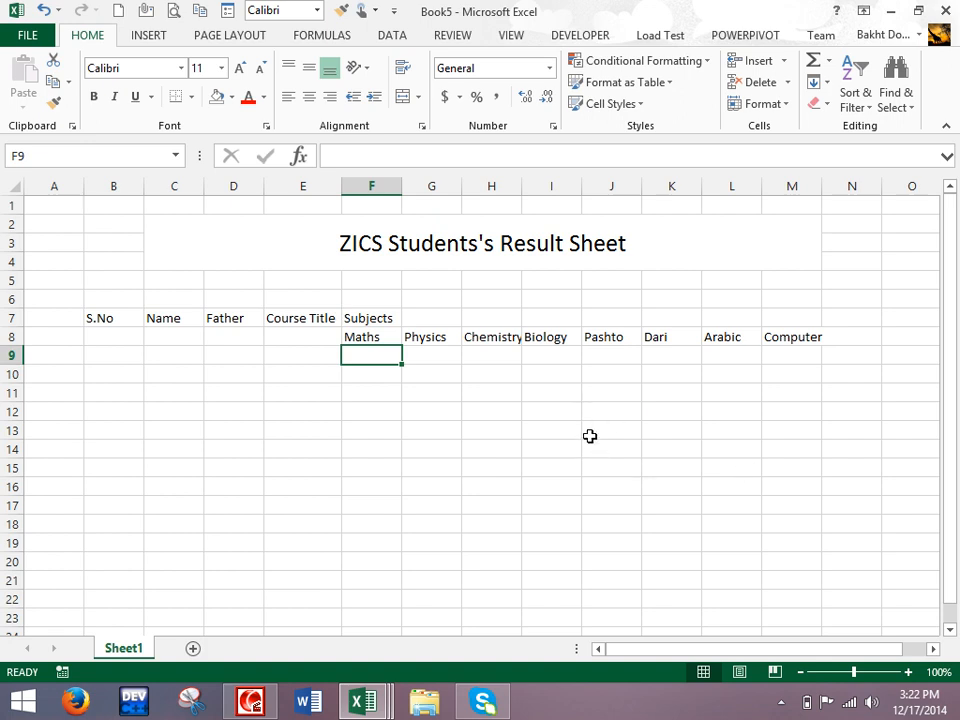
left_click_drag(386, 317, 795, 320)
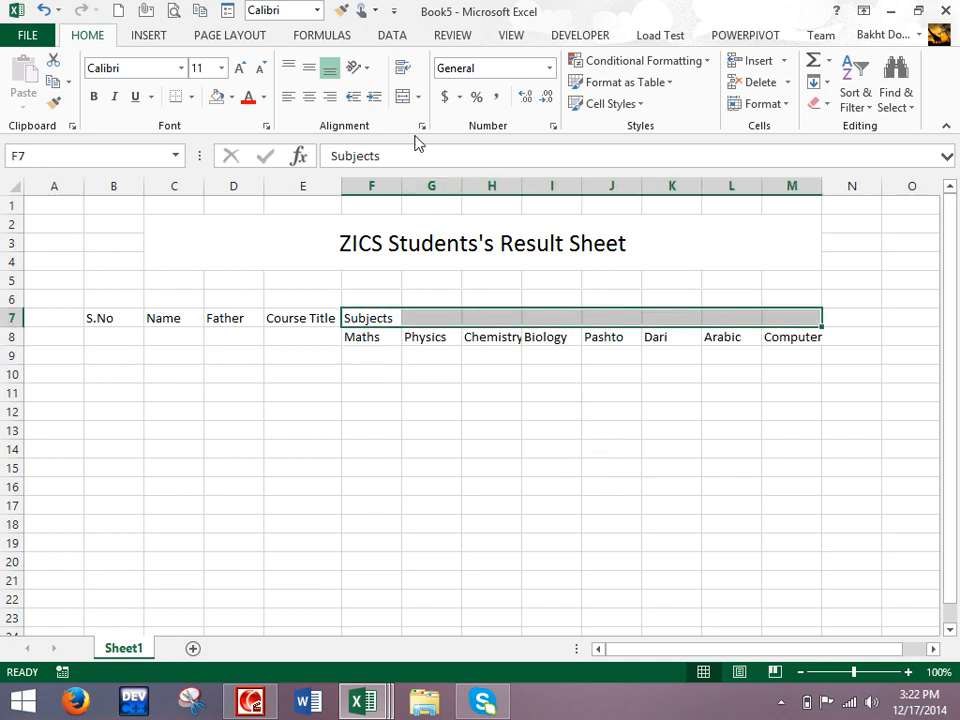
- Merge and centre Subjects over F7:M7 and Course Title over E7:E8
left_click(404, 96)
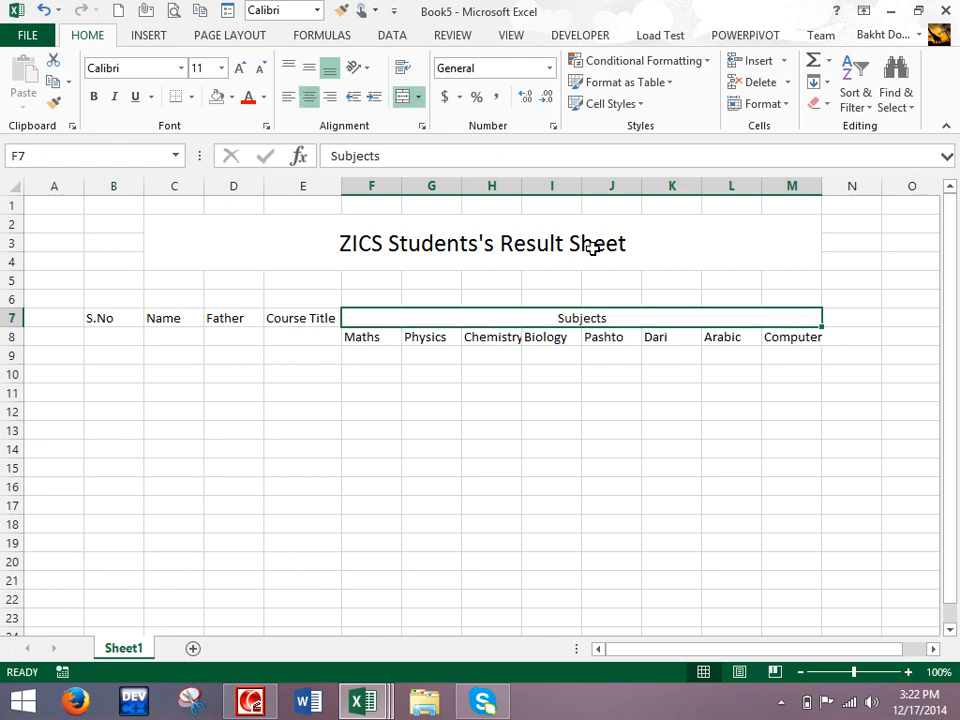
left_click_drag(314, 316, 317, 331)
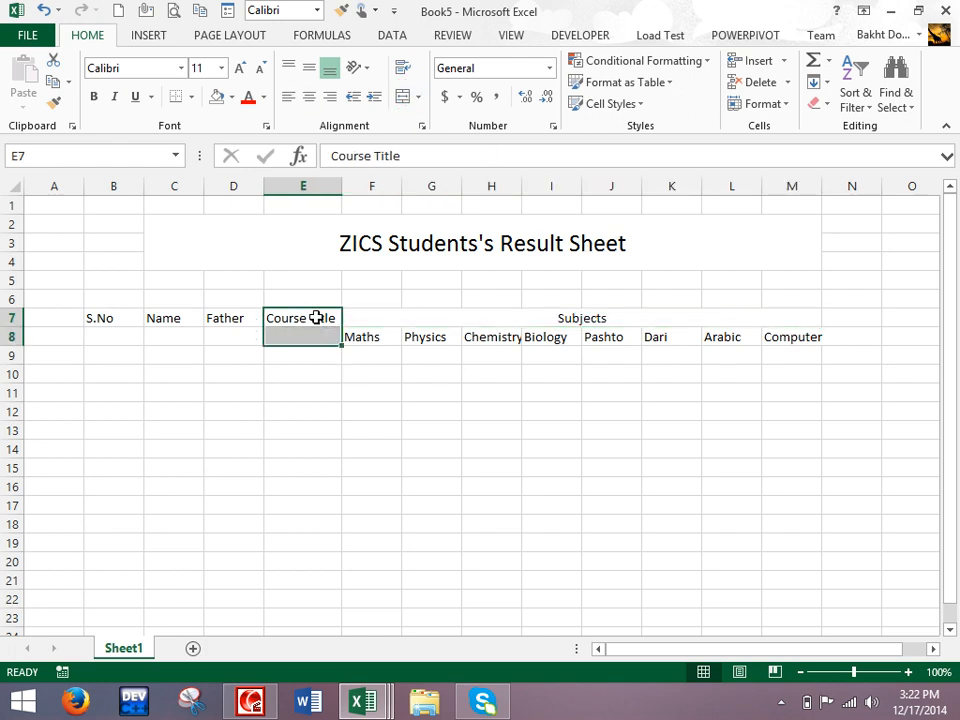
left_click(405, 96)
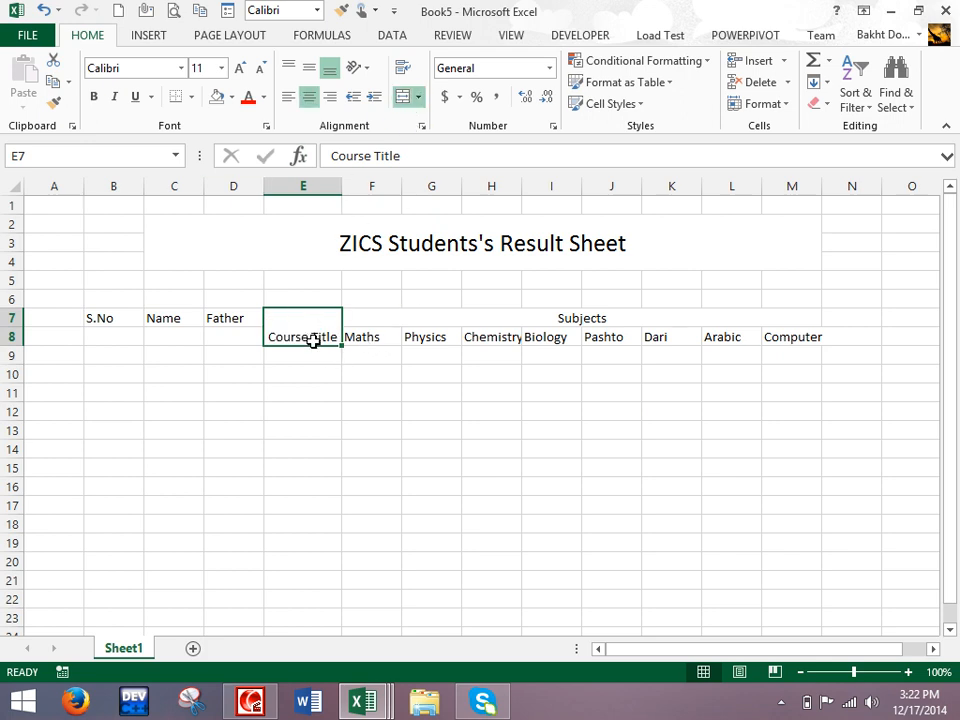
- Copy the two-row merge onto S.No, Name and Father with Format Painter
left_click(54, 101)
left_click_drag(231, 336, 106, 326)
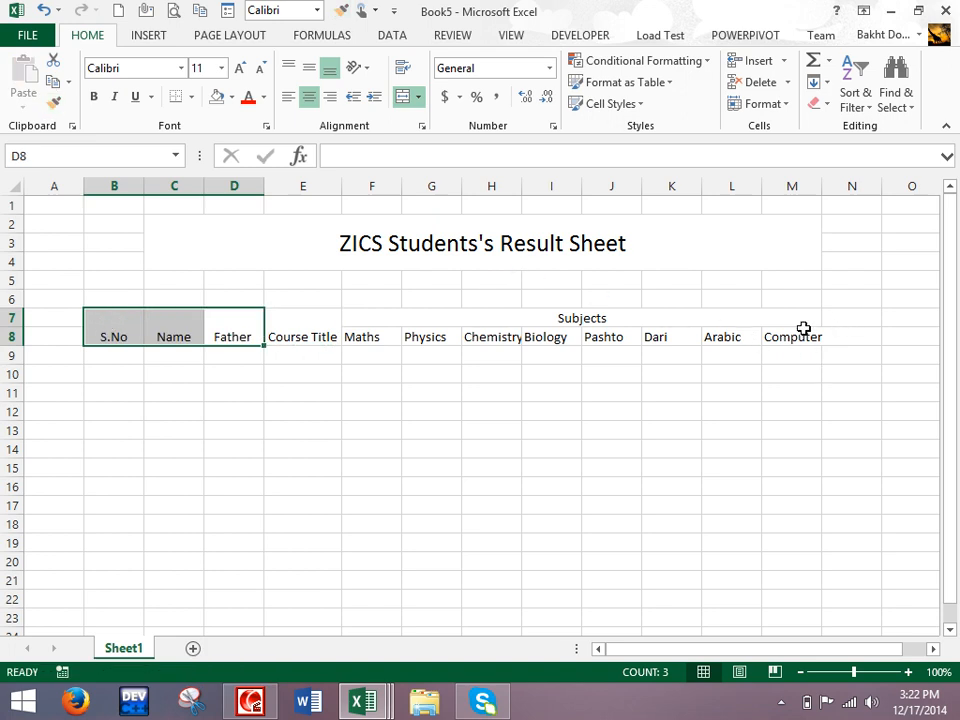
left_click(849, 317)
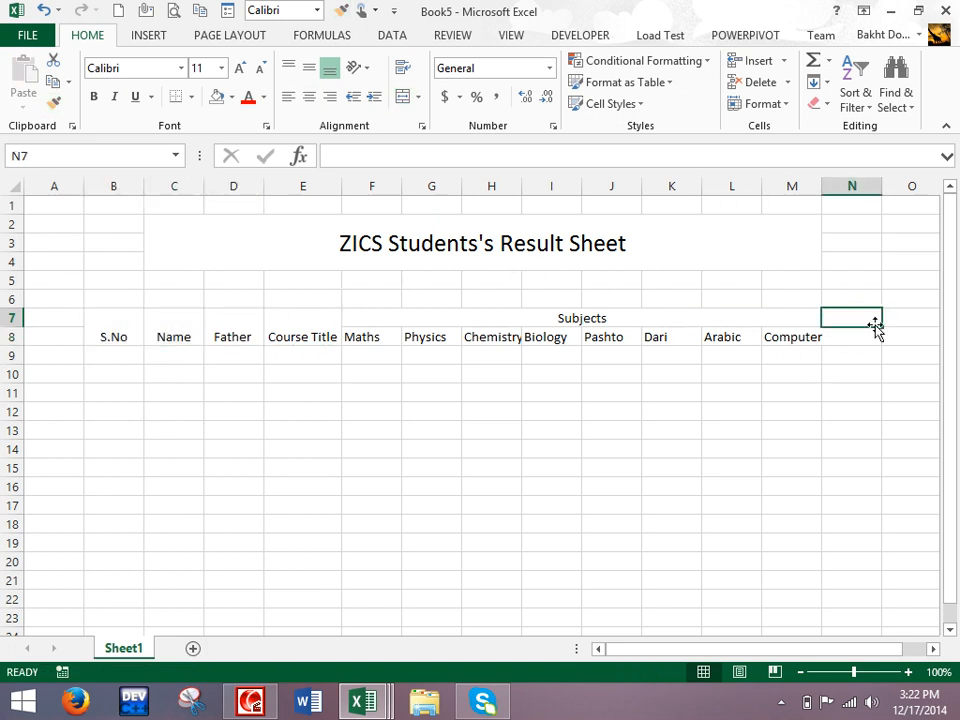
- Add Total Marks in N7, merge it over N7:N8 via Format Painter, and widen column N
type("Total ")
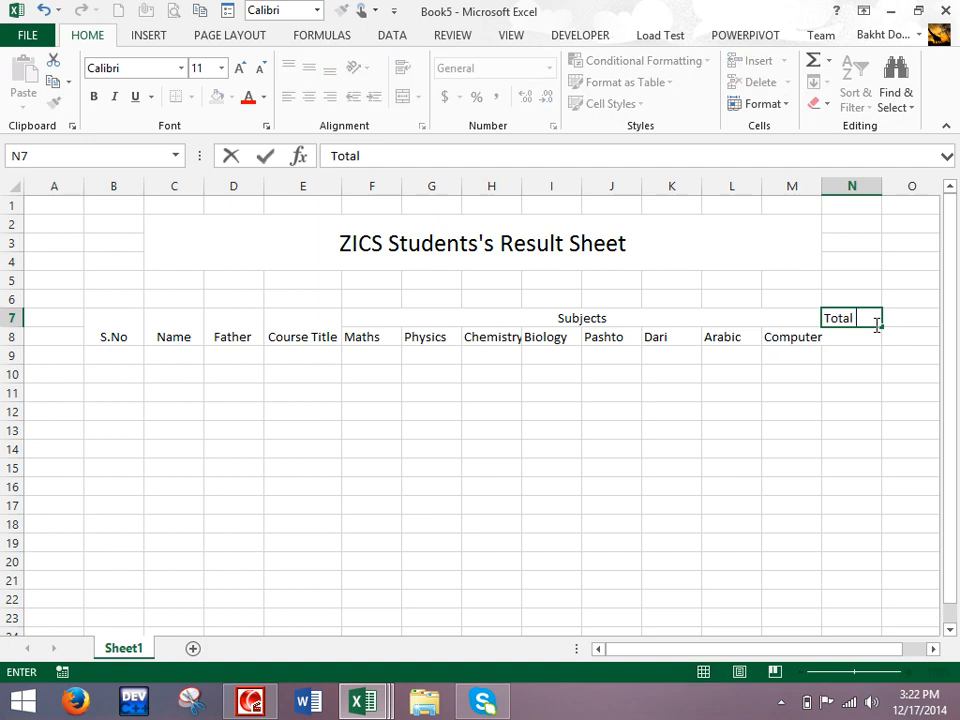
type("Marks")
key("Tab")
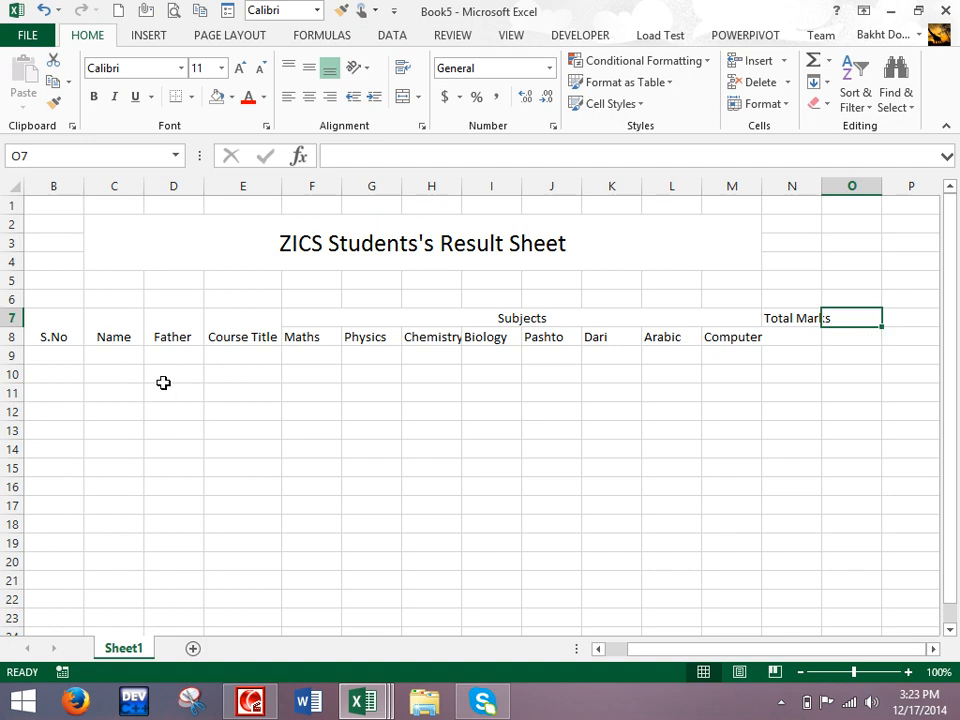
left_click(242, 336)
left_click(54, 104)
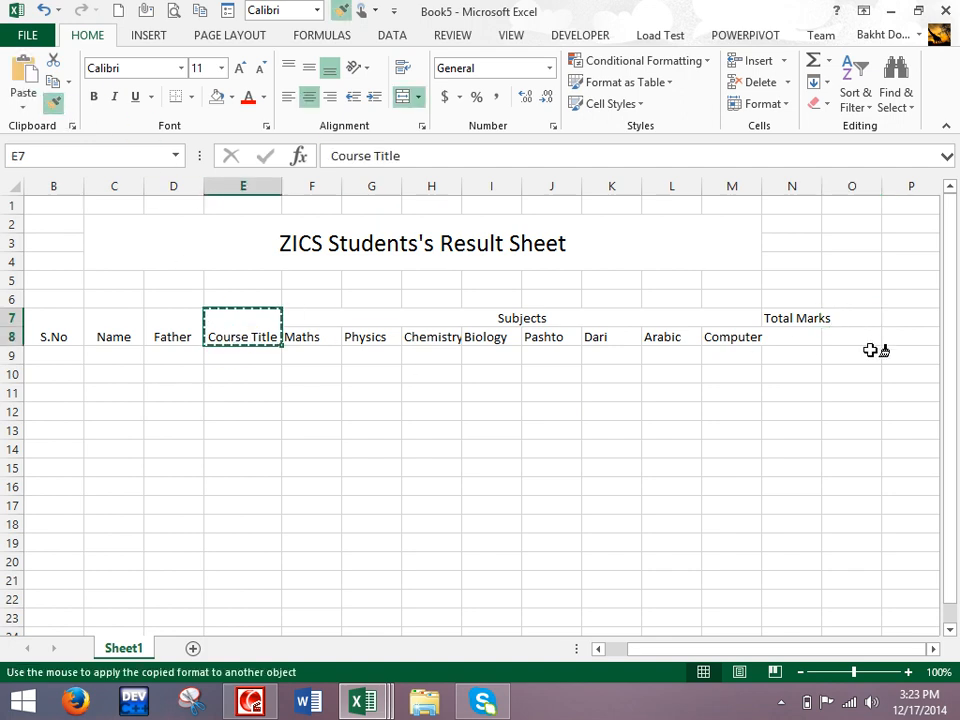
mouse_move(791, 321)
left_mouse_down()
mouse_move(797, 336)
mouse_move(789, 337)
left_mouse_up()
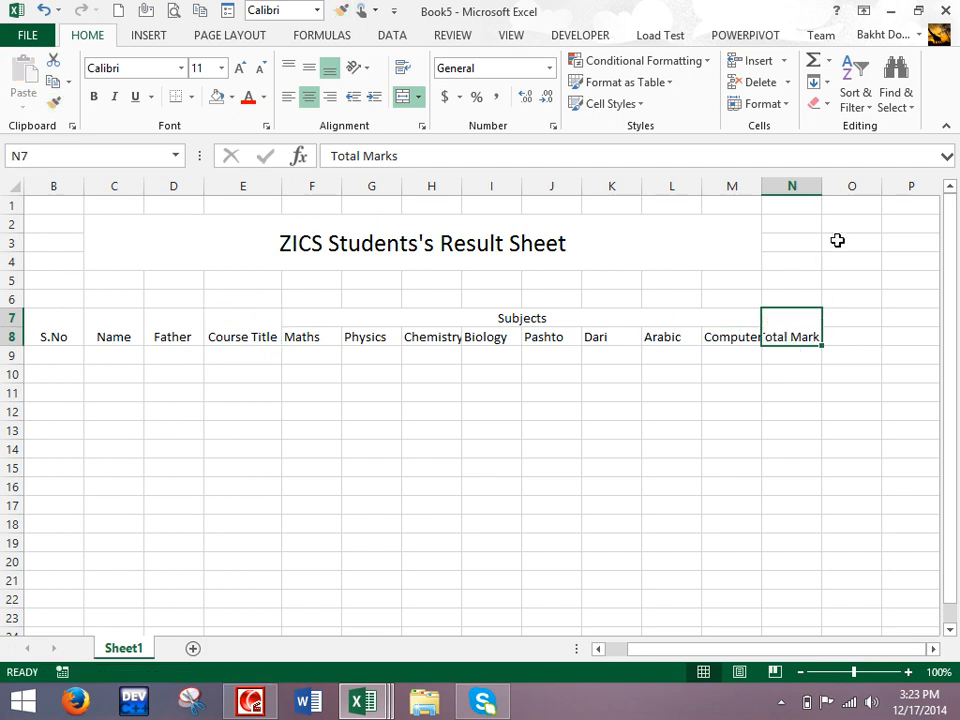
left_click_drag(821, 186, 861, 186)
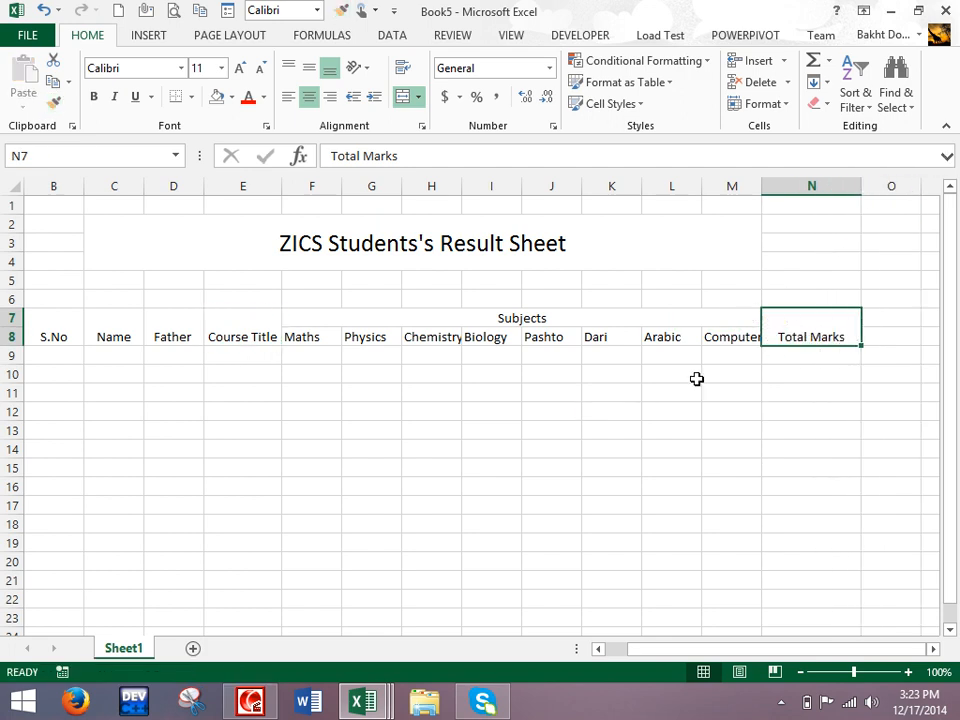
left_click_drag(62, 334, 849, 629)
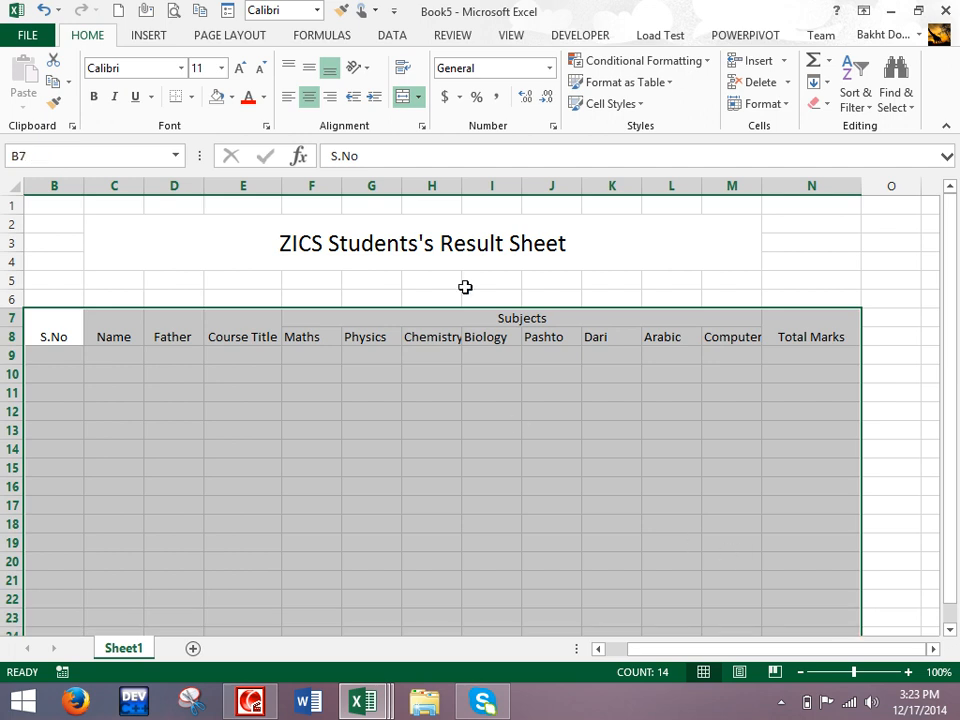
- Apply All Borders to the table, redrawn with a thin solid line style
left_click(191, 97)
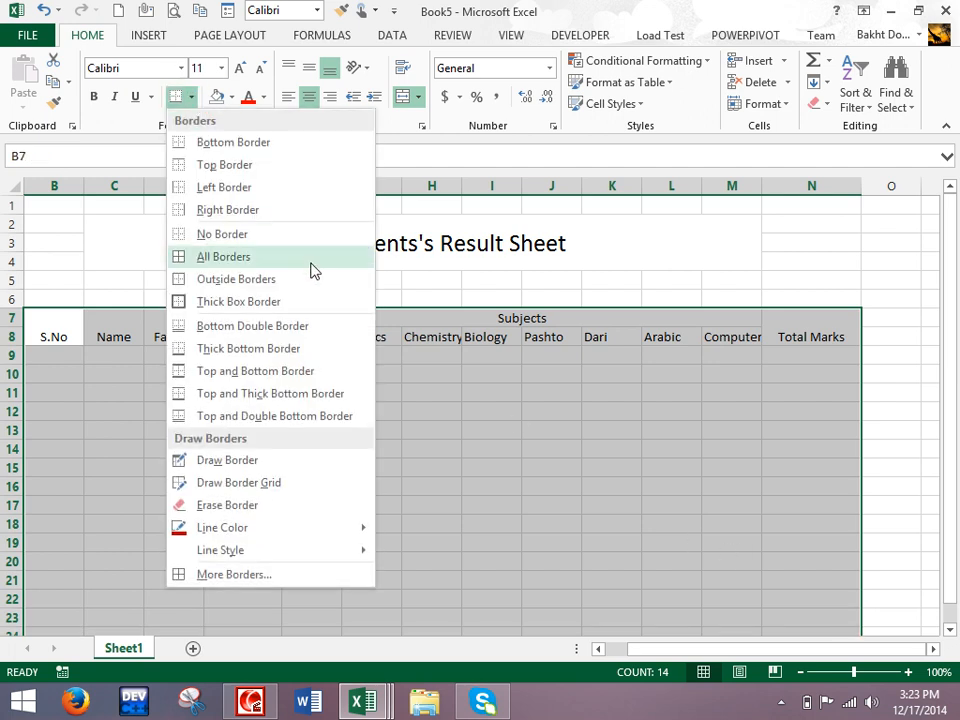
left_click(229, 258)
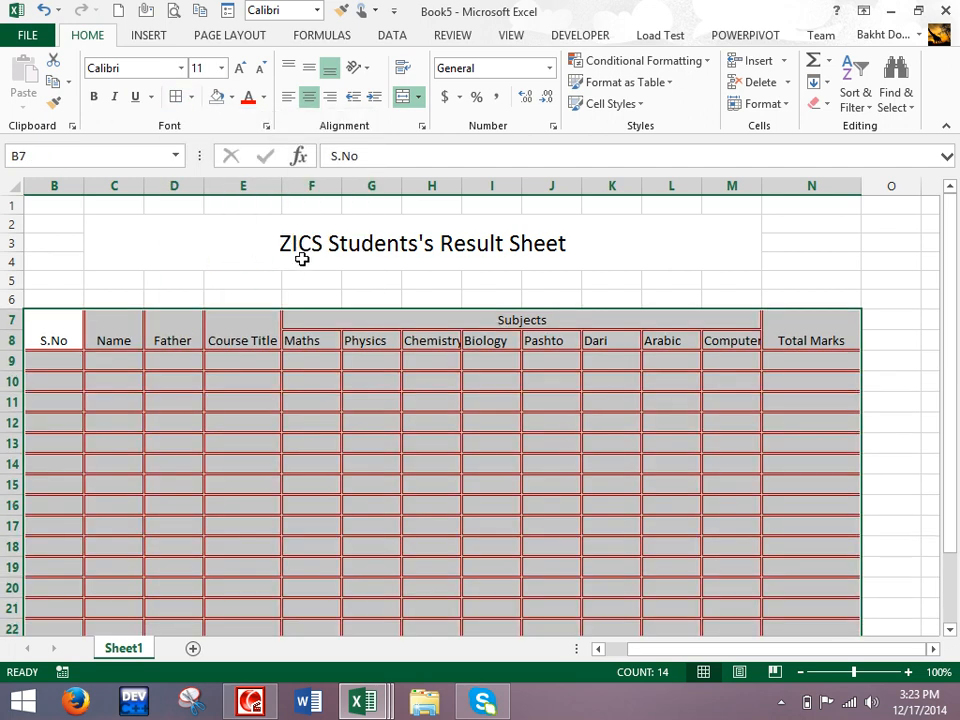
left_click(192, 97)
mouse_move(290, 559)
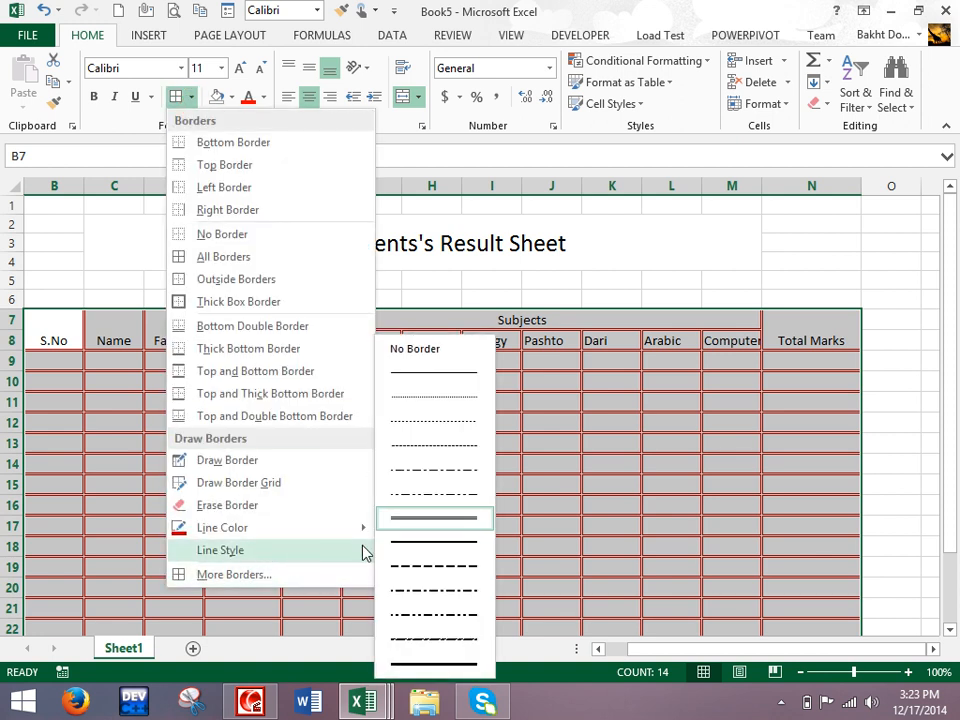
left_click(435, 377)
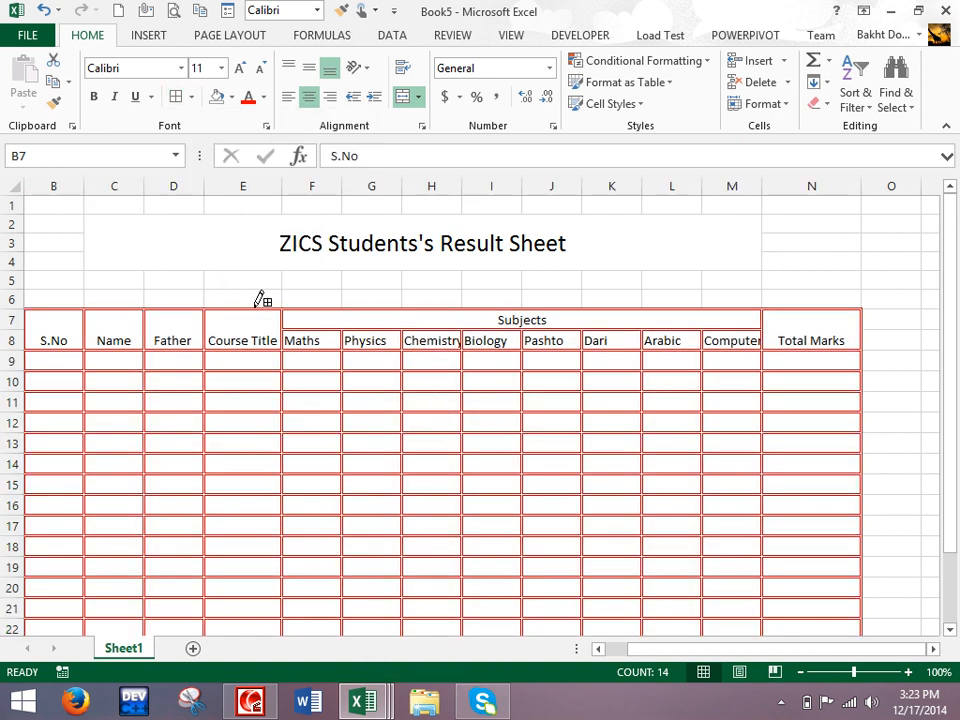
left_click(175, 98)
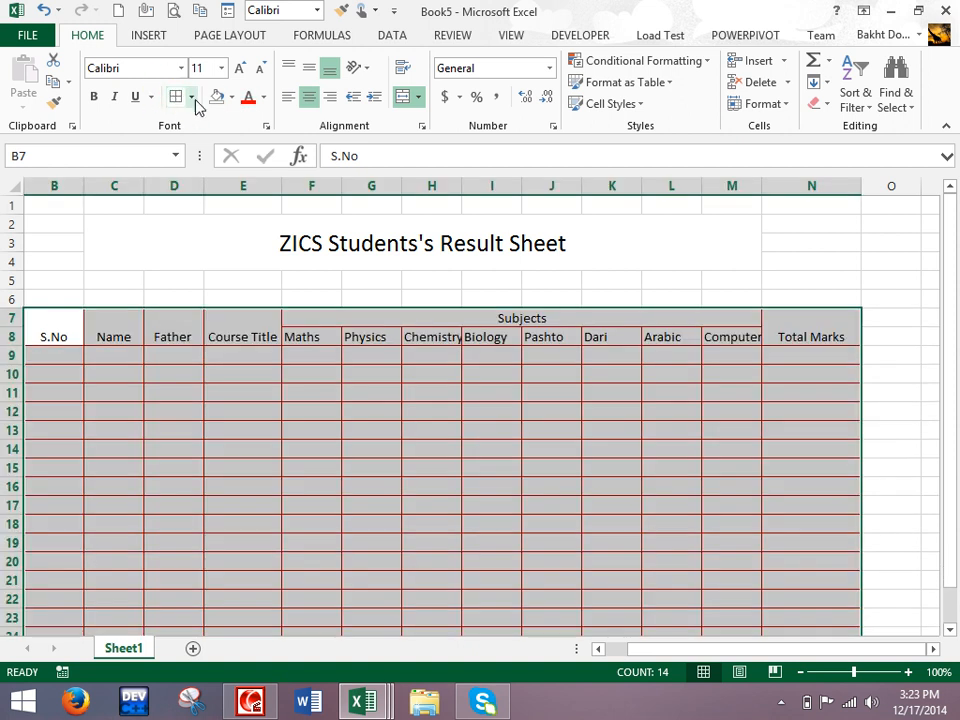
- Set the border colour to black and reapply the borders across the table
left_click(192, 98)
mouse_move(255, 535)
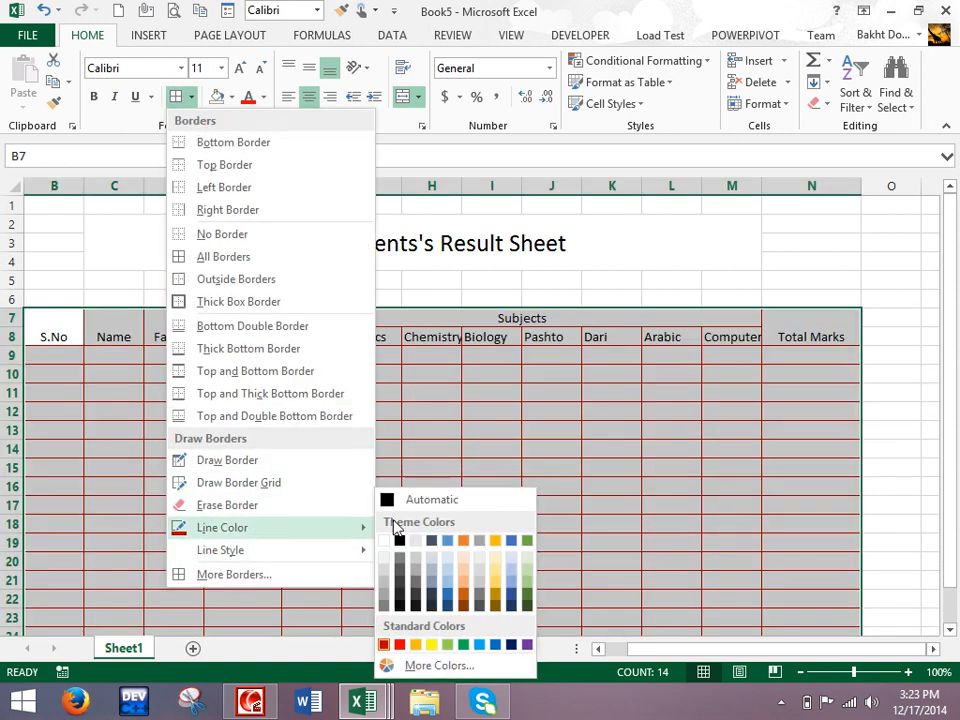
left_click(420, 495)
left_click(175, 97)
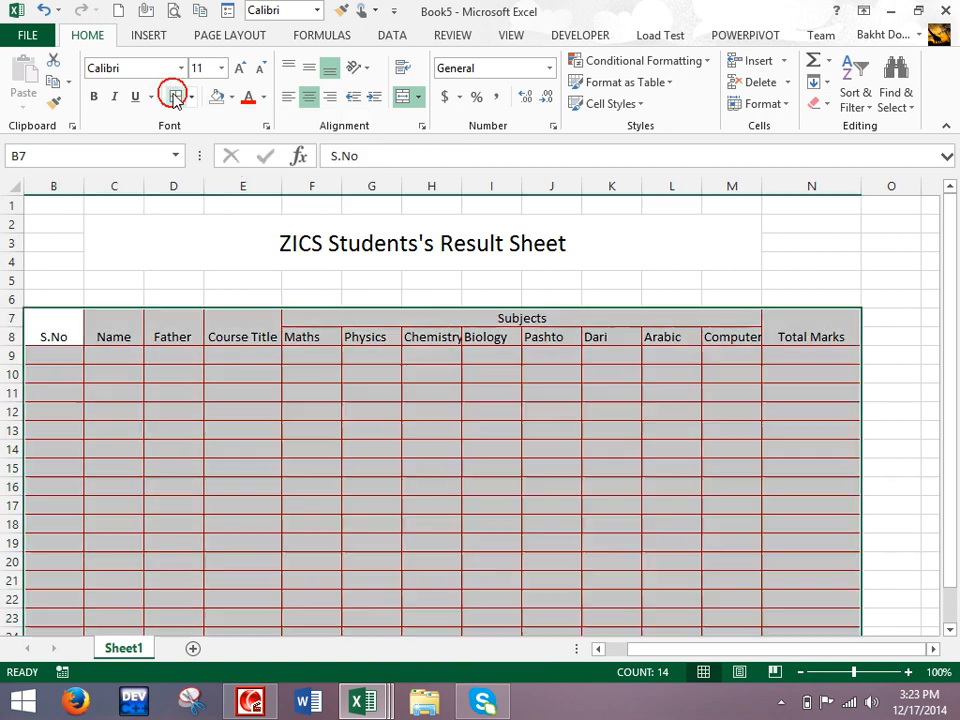
left_click(523, 443)
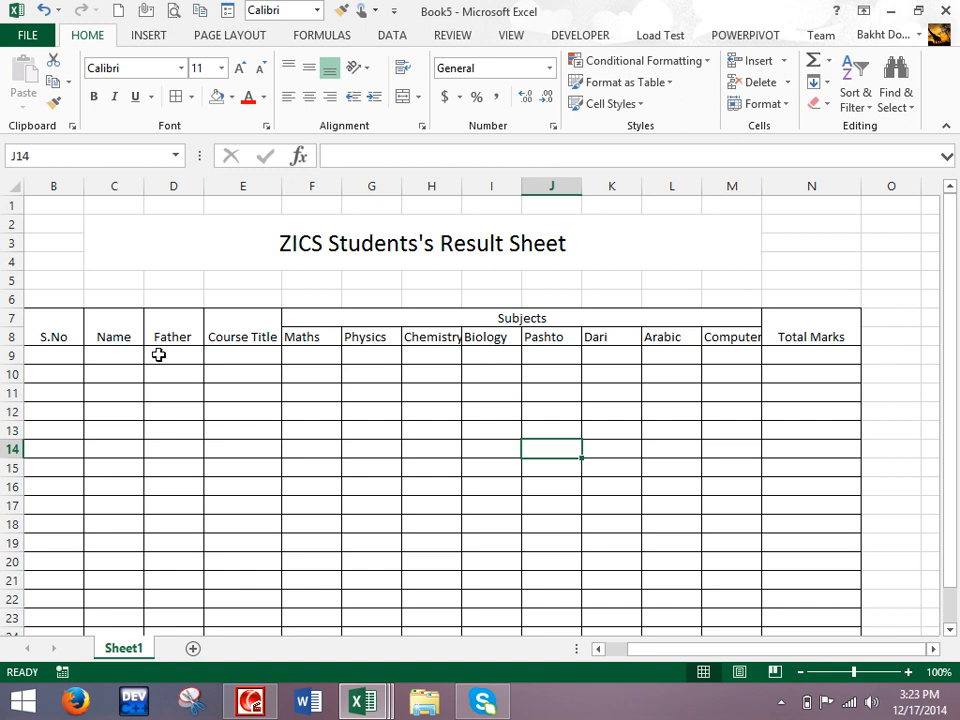
left_click_drag(312, 338, 647, 336)
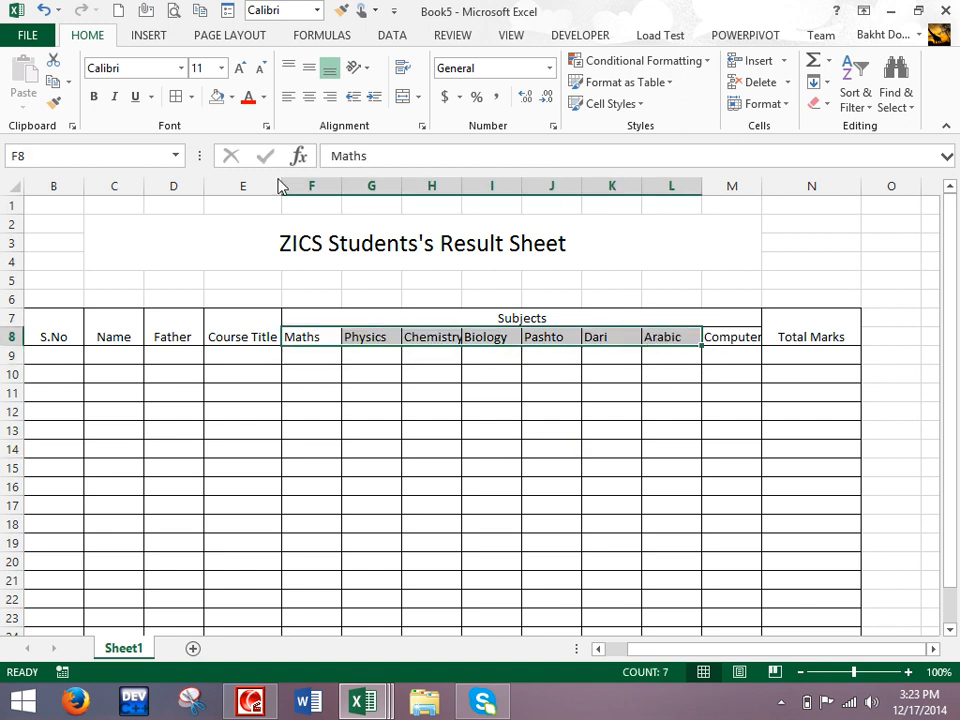
- Rotate Maths–Arabic headers upward and make B7:N8 headers bold, middle-aligned and centred
left_click(357, 67)
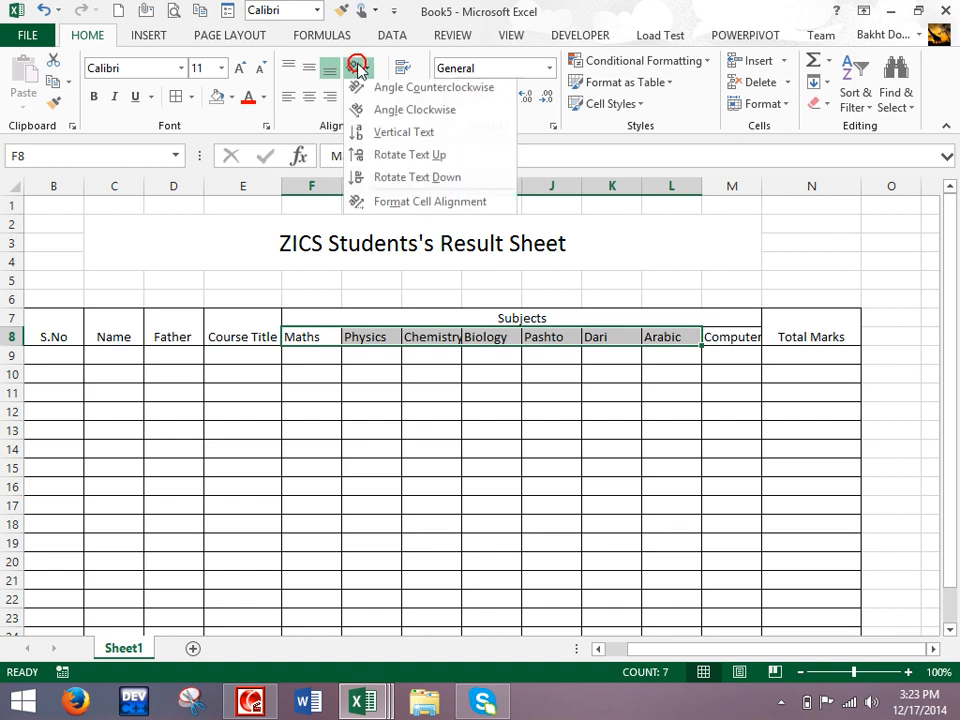
left_click(395, 155)
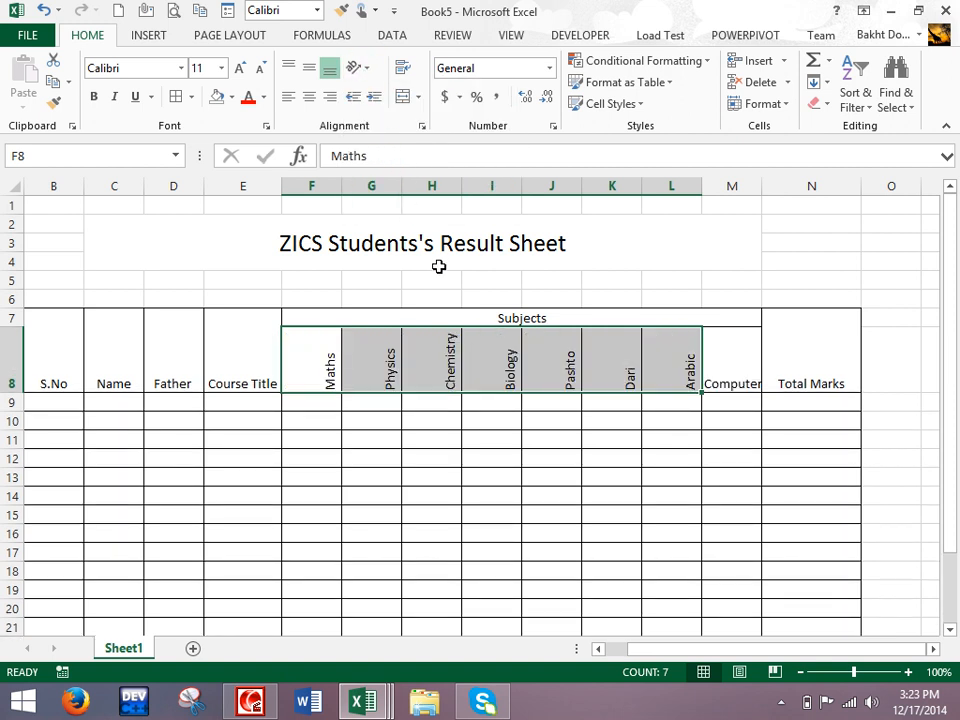
left_click_drag(71, 351, 780, 345)
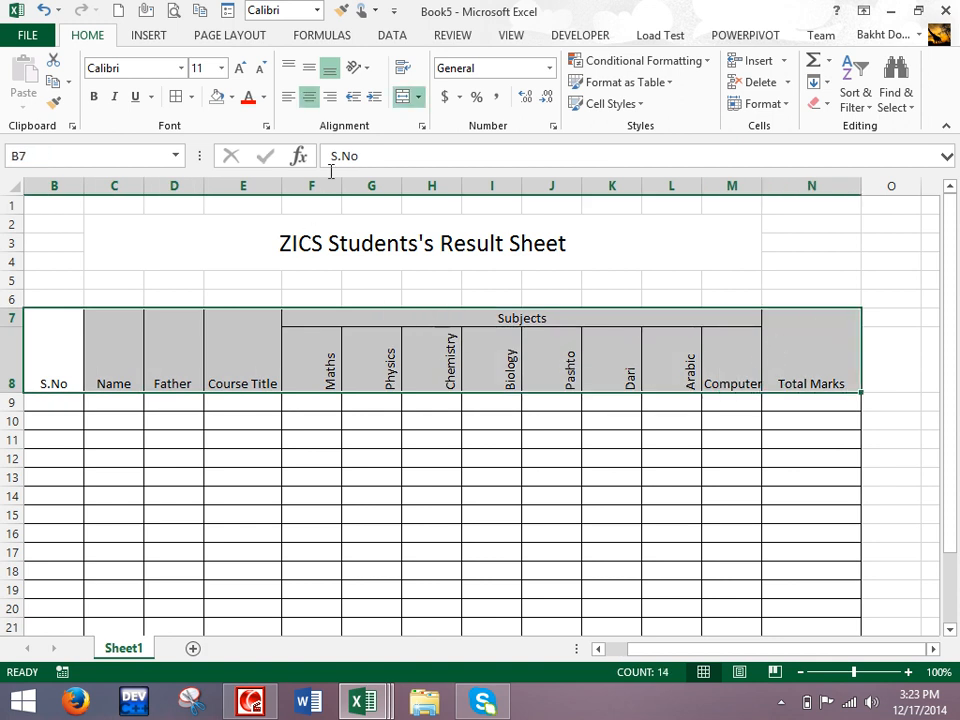
left_click(309, 70)
left_click(311, 98)
left_click(311, 98)
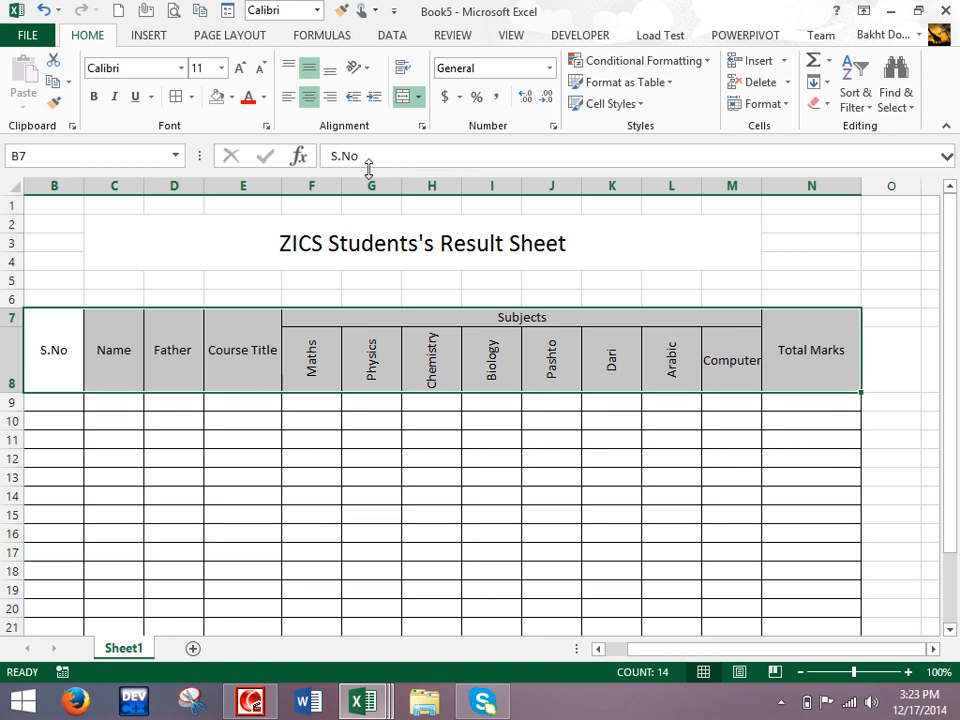
key("ctrl+b")
left_click_drag(321, 181, 728, 190)
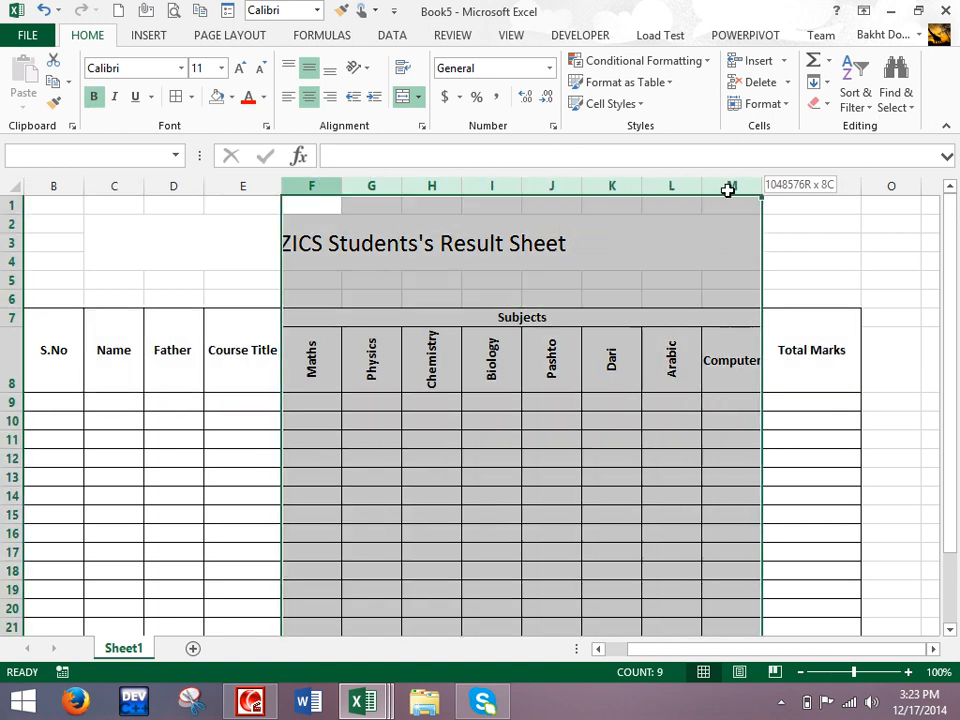
- Set subject columns F through M to a column width of 3.5
right_click(489, 187)
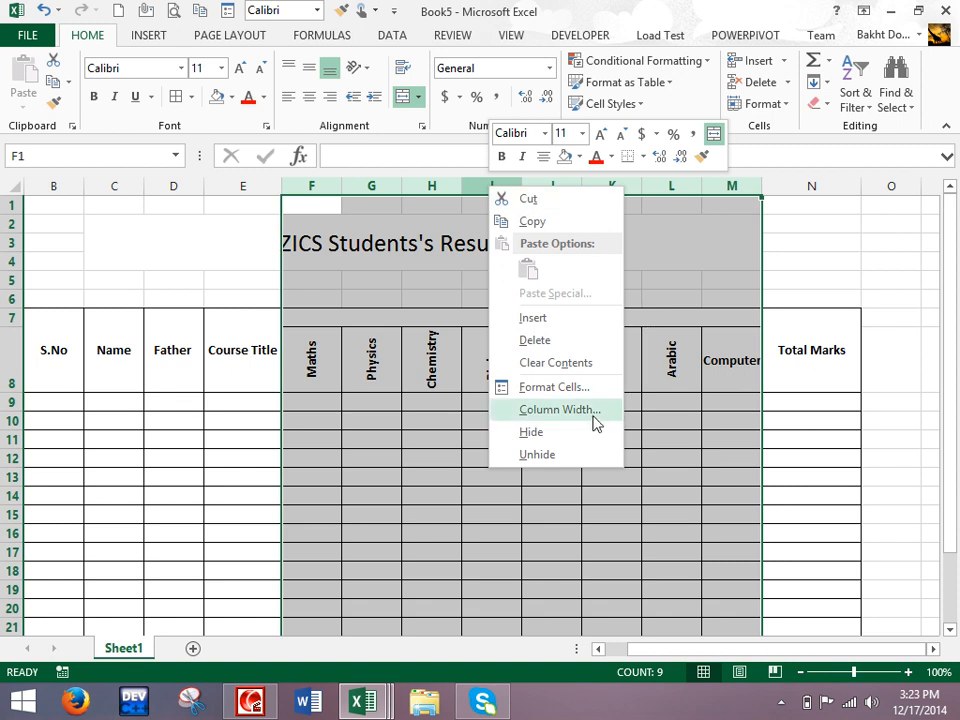
left_click(560, 410)
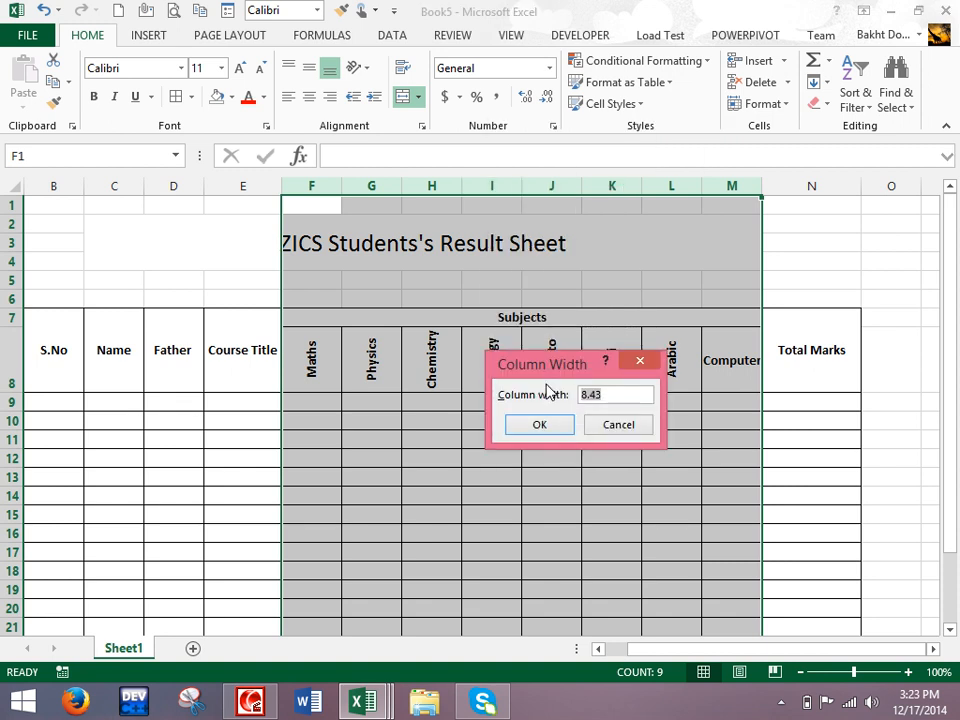
left_click_drag(561, 373, 487, 328)
type("3.")
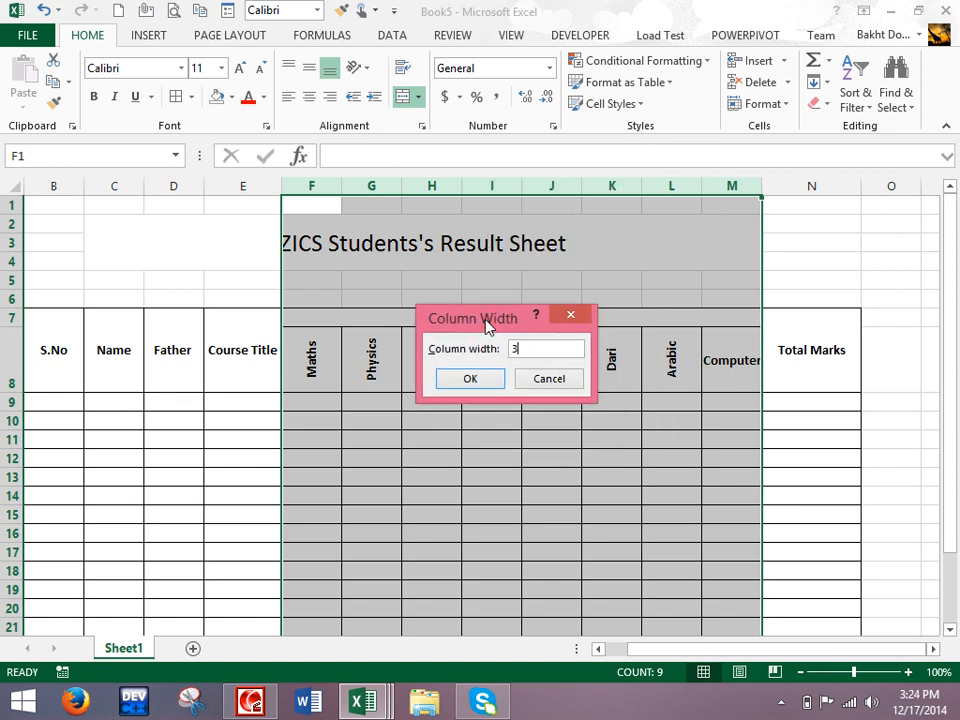
type("5")
left_click(465, 378)
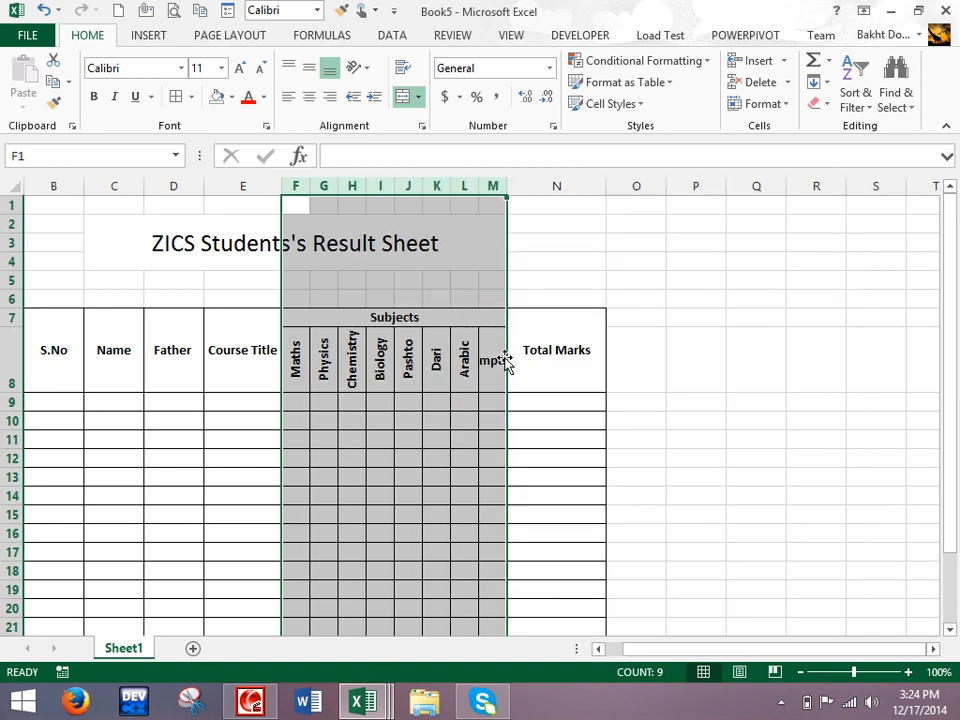
left_click(544, 223)
left_click(505, 188)
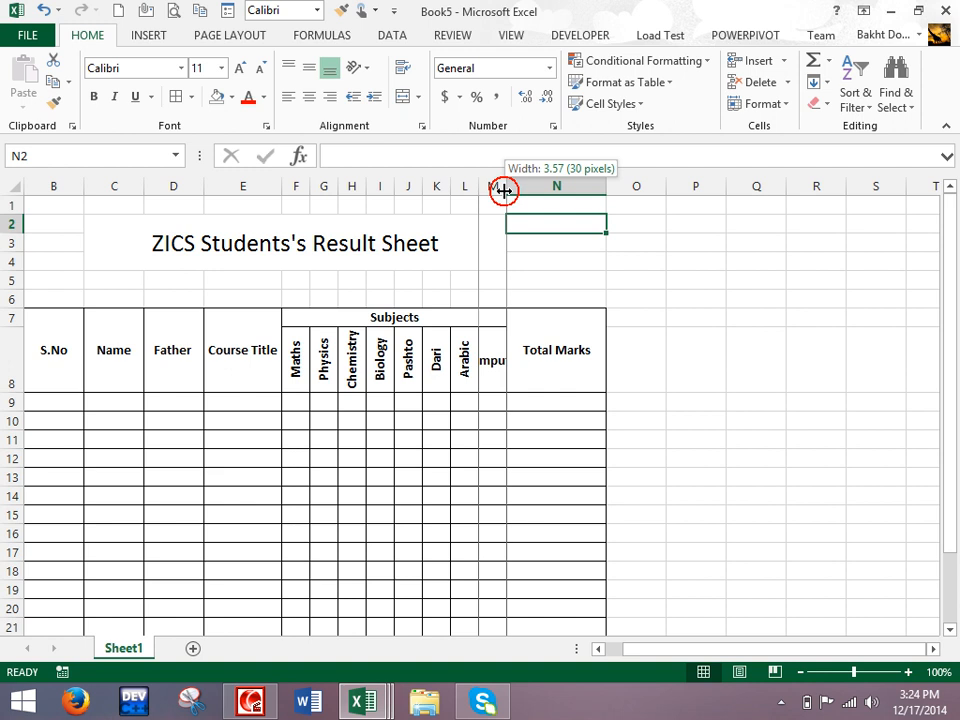
- Rotate the Computer header in M8 to Rotate Text Up and bottom-align headers F8:M8
left_click(490, 355)
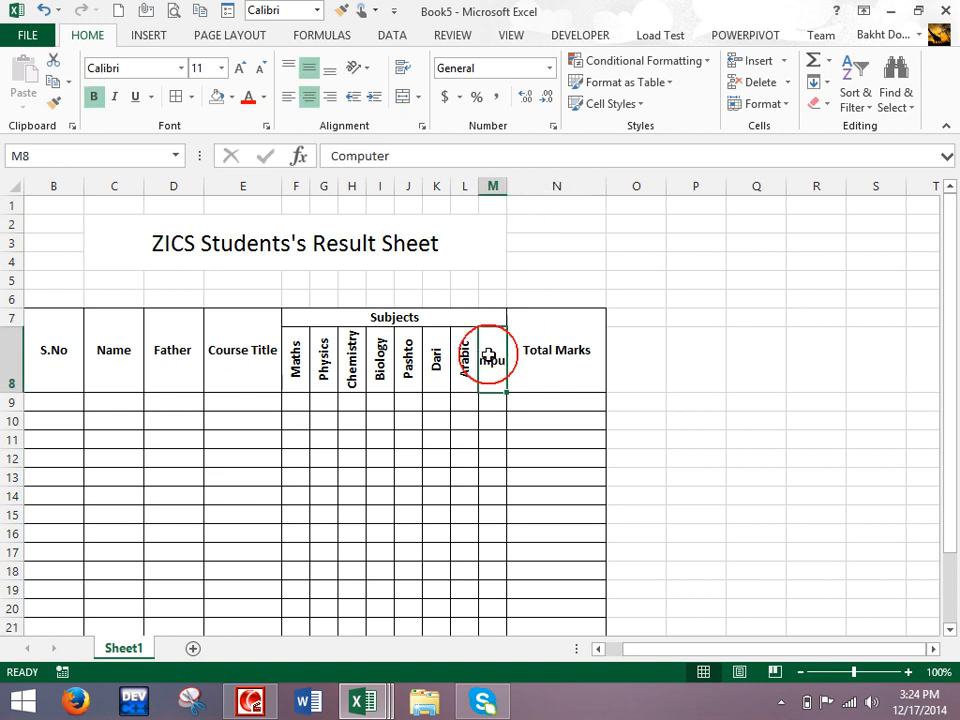
left_click(353, 67)
left_click(387, 159)
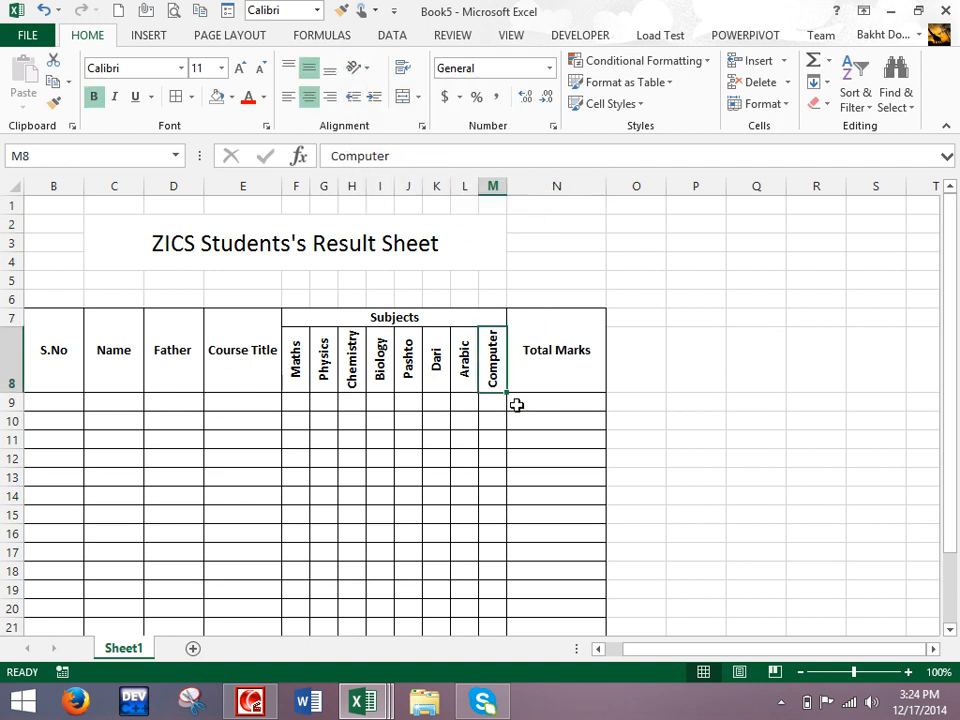
left_click(490, 458)
left_click_drag(288, 357, 490, 360)
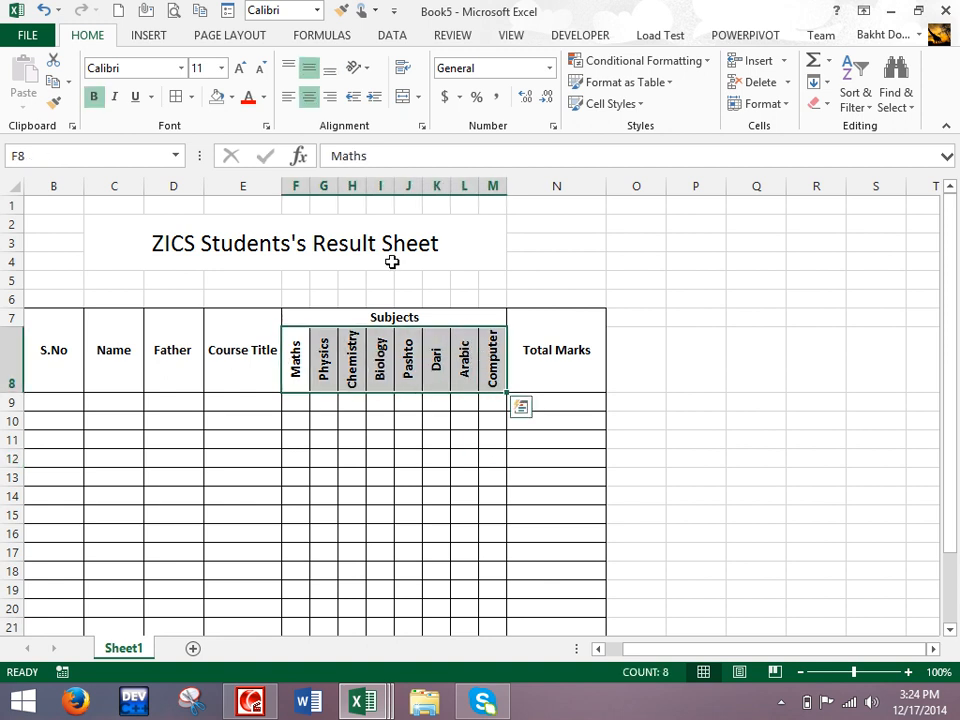
left_click(329, 68)
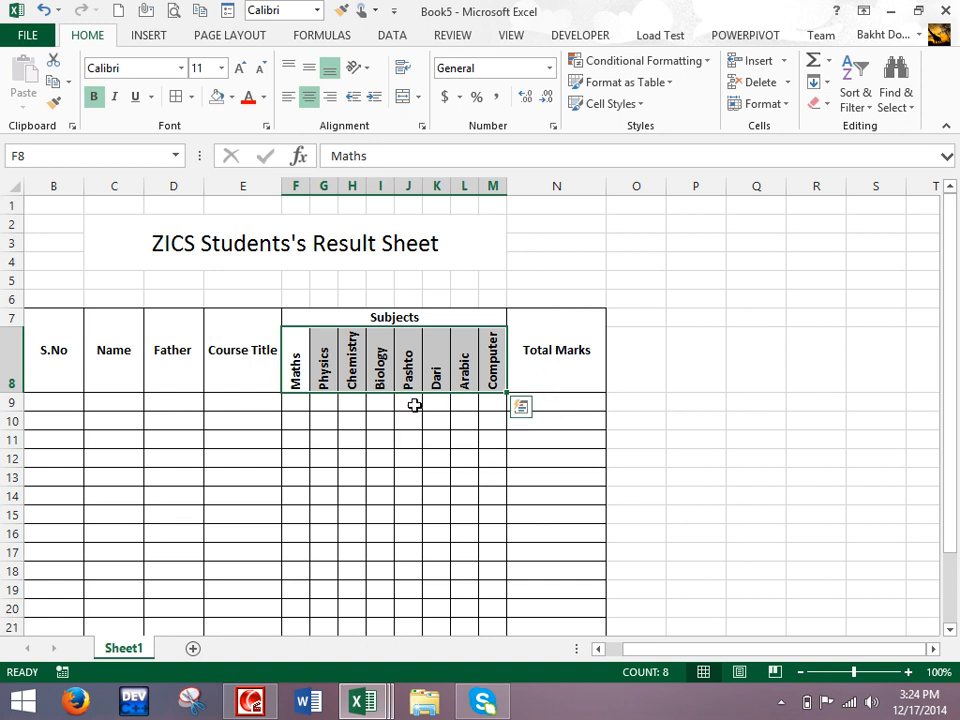
left_click(694, 354)
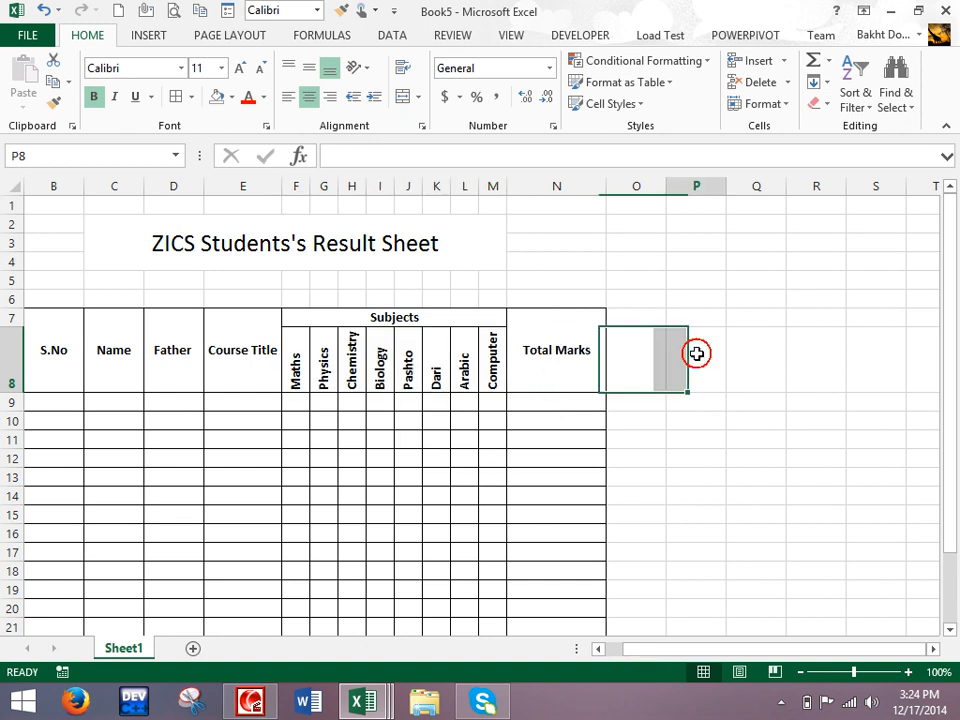
- Enter 1 and 2 in B9:B10 and extend the S.No series down to 9 in B17
left_click(58, 404)
type("1")
key("Return")
type("2")
key("Return")
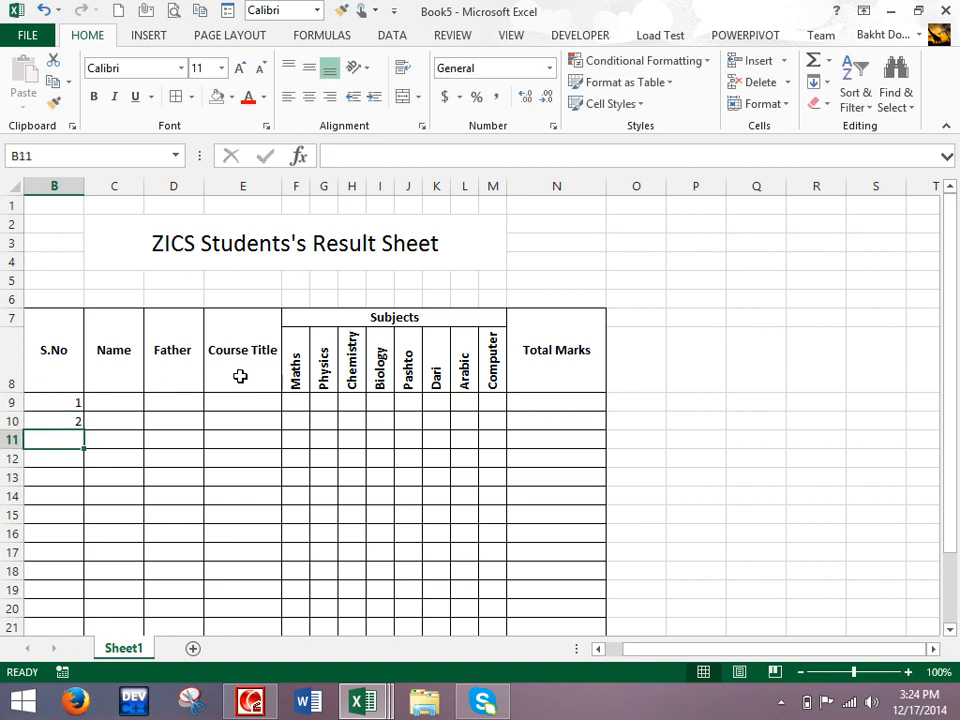
left_click_drag(71, 401, 81, 567)
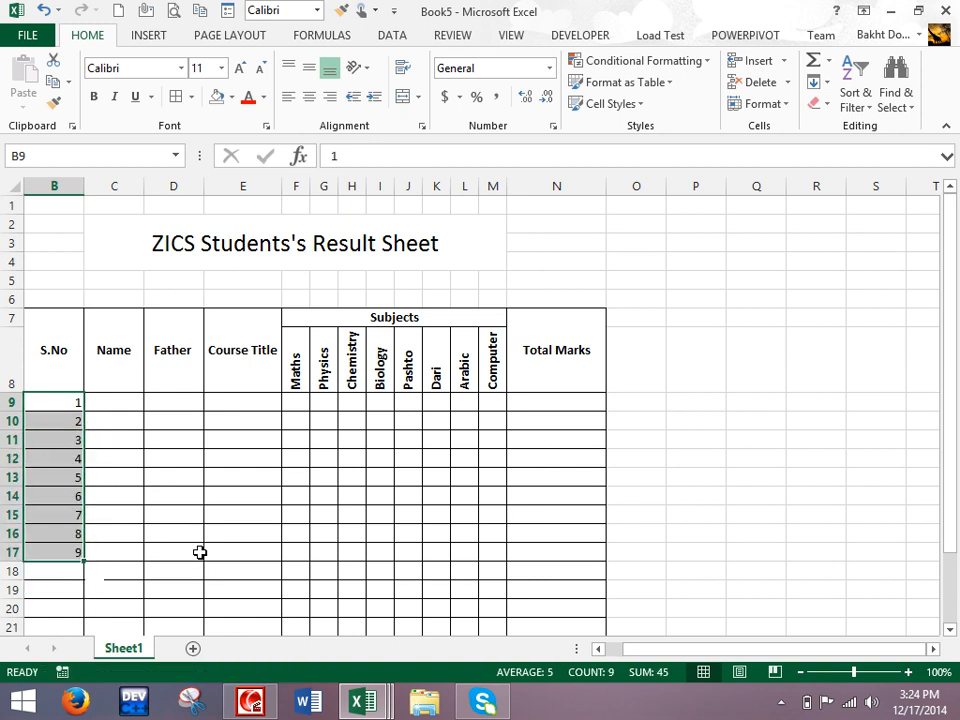
left_click(760, 404)
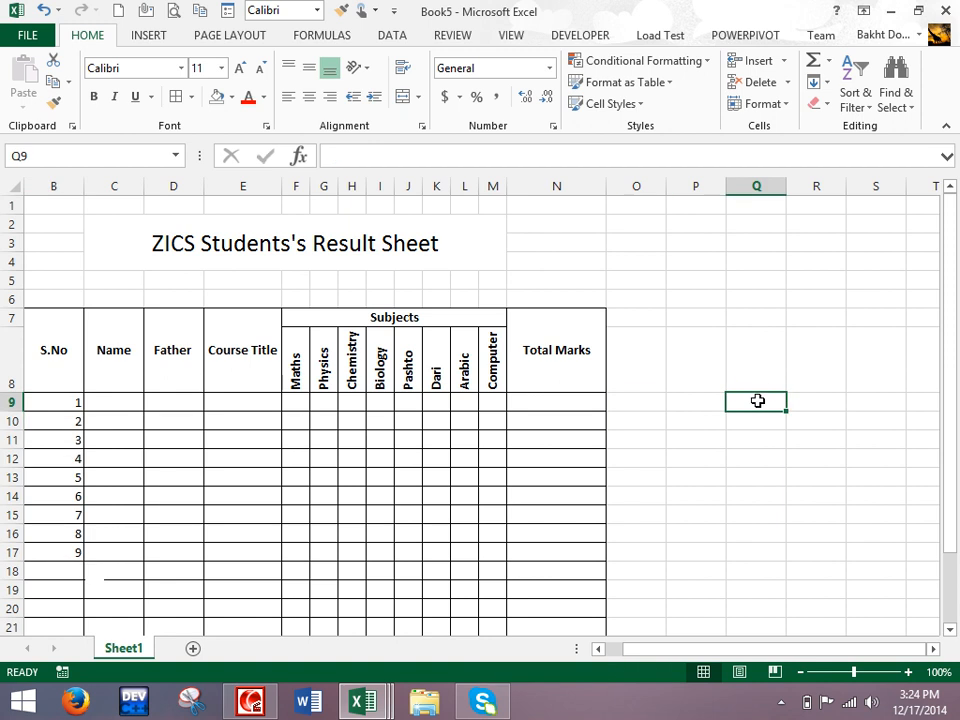
type("'1")
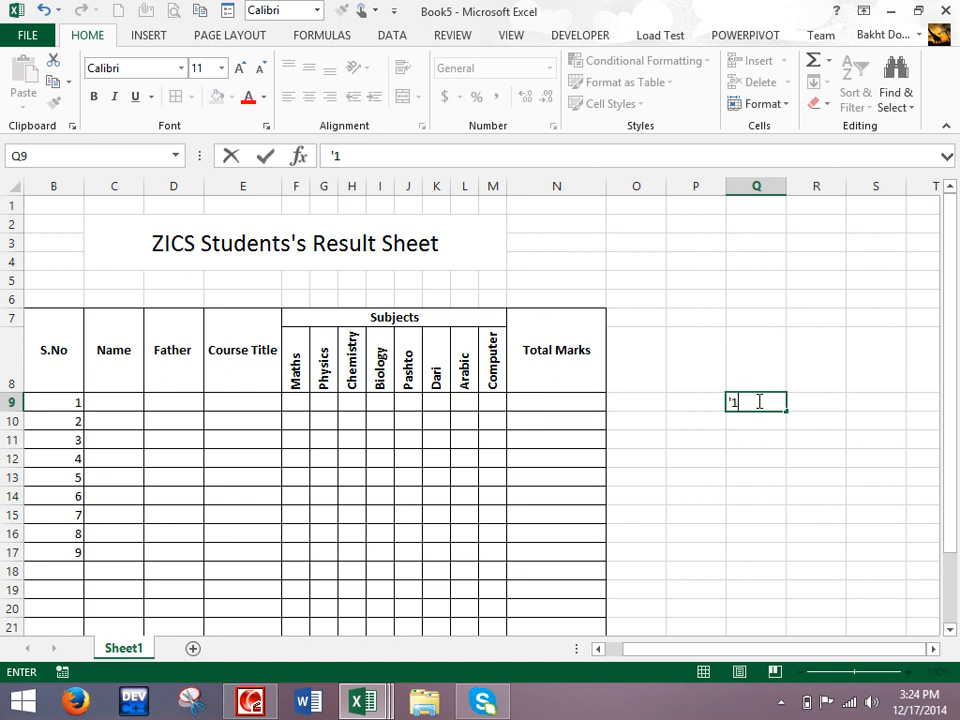
- Commit the text-entered '1 in Q9 and extend it as a series 1 to 10 down to Q18
key("Return")
left_click(737, 402)
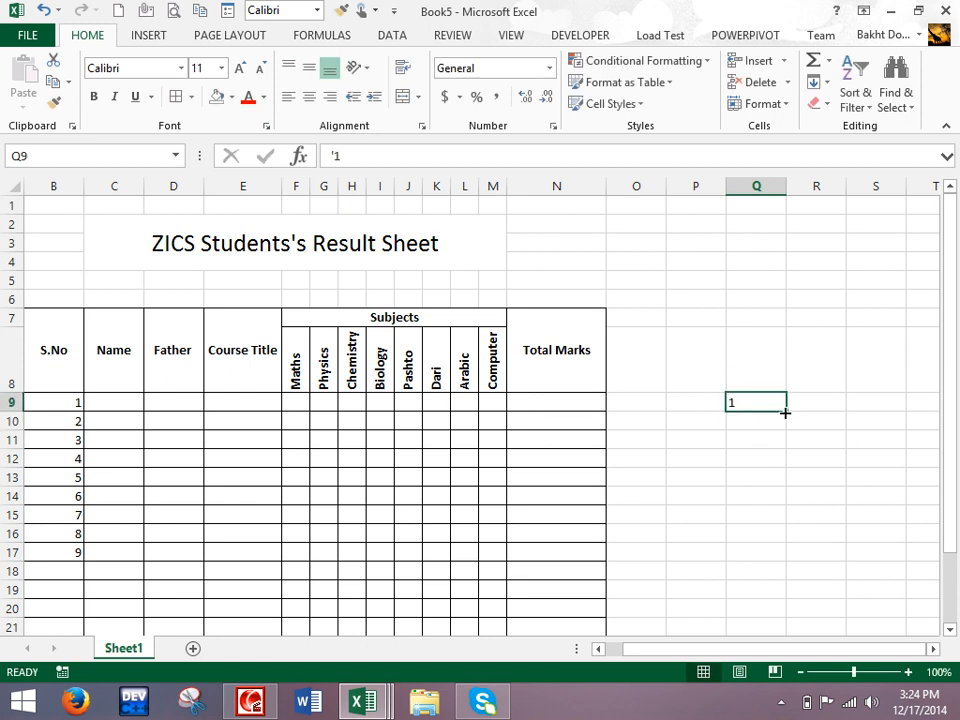
left_click(790, 408)
left_click(770, 404)
left_click_drag(786, 411, 782, 587)
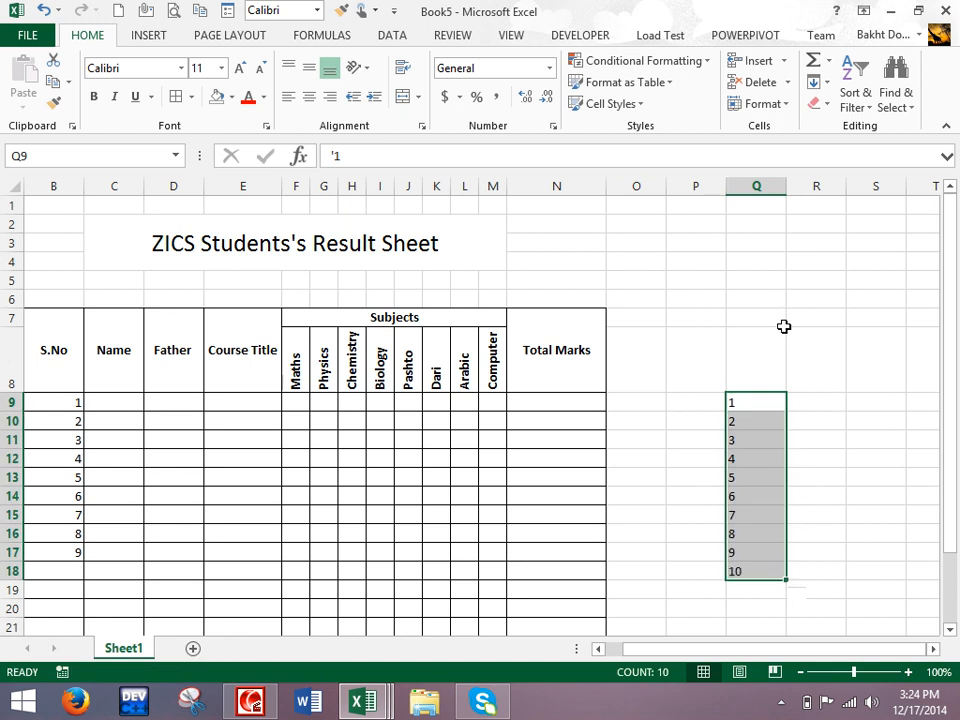
- Enter the first student's name, father's name and course BBA in C9:E9
left_click(129, 399)
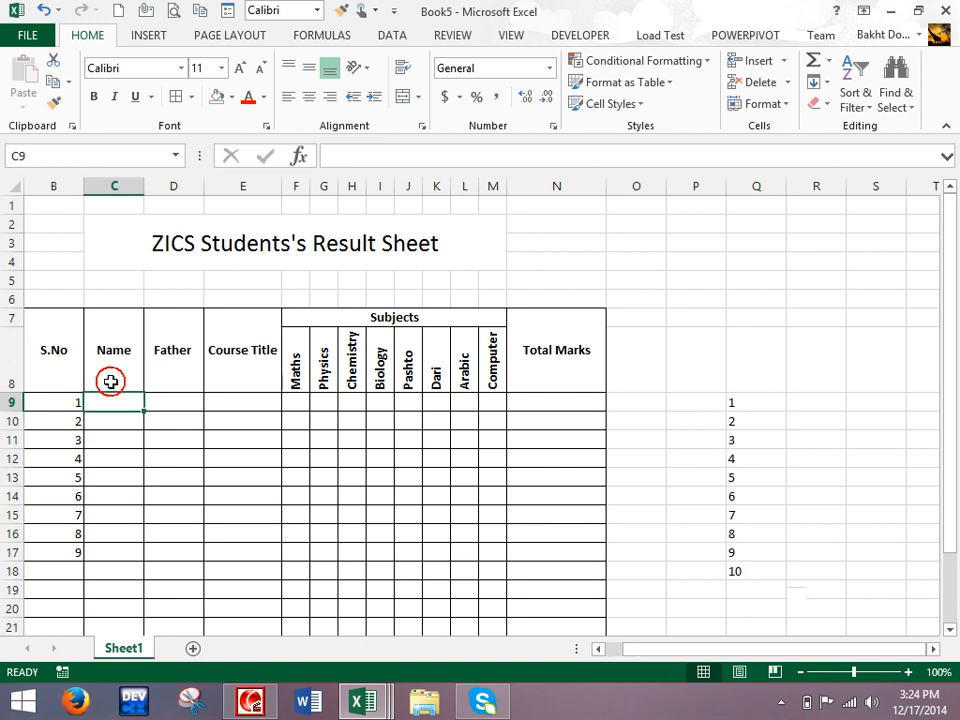
type("Ahmad")
key("Tab")
type("Sajjad")
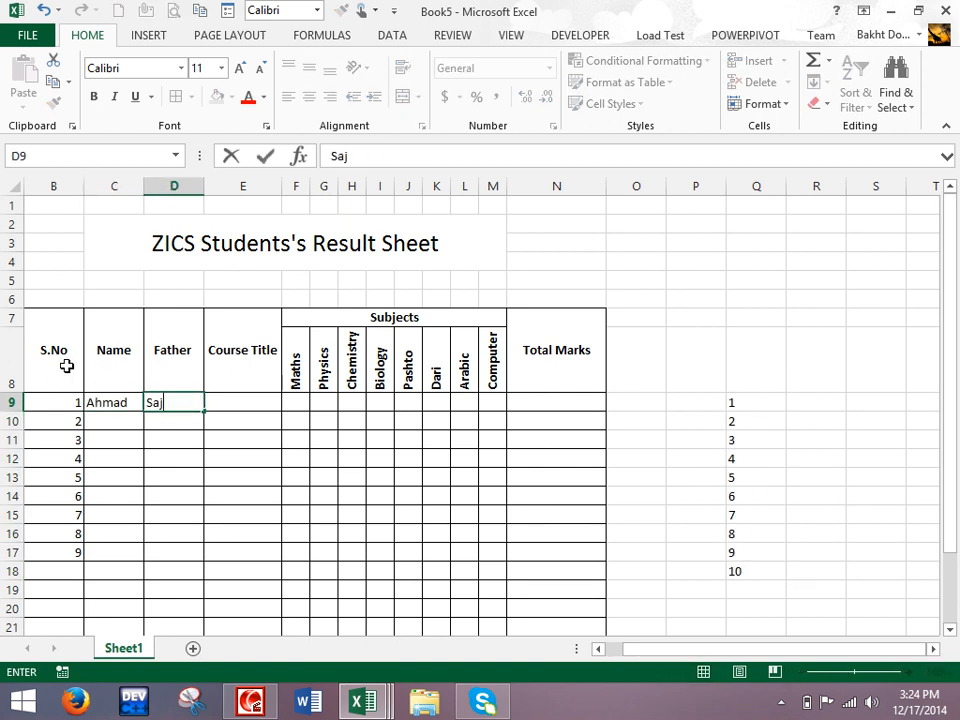
key("Tab")
type("BBA")
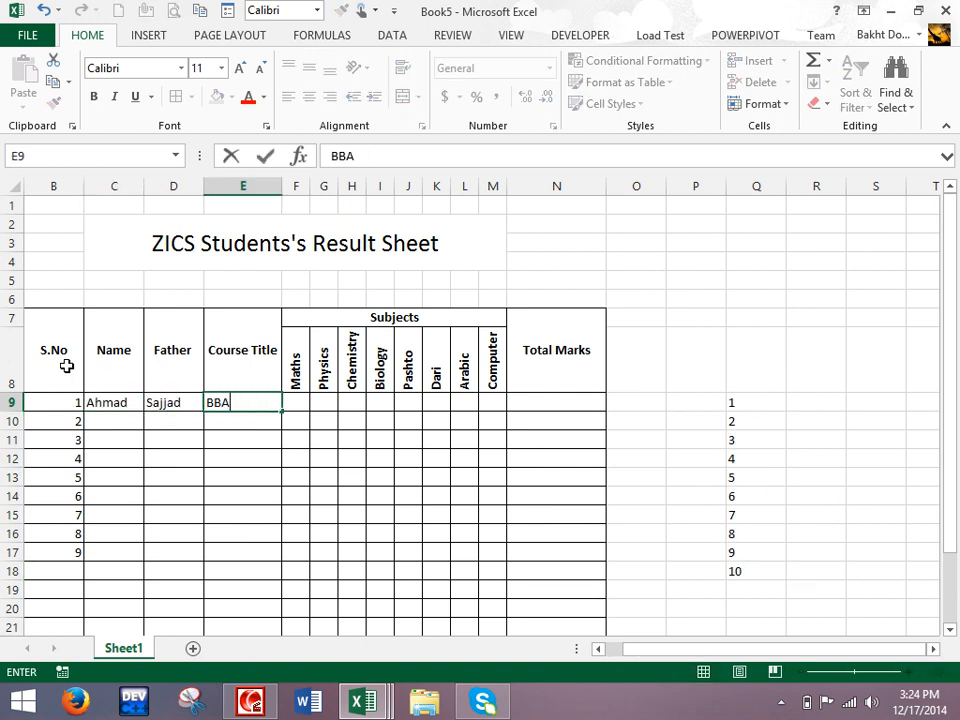
key("Tab")
- Enter Maths 90, Physics 67, Chemistry 90 and Biology 45 for the first student
type("100")
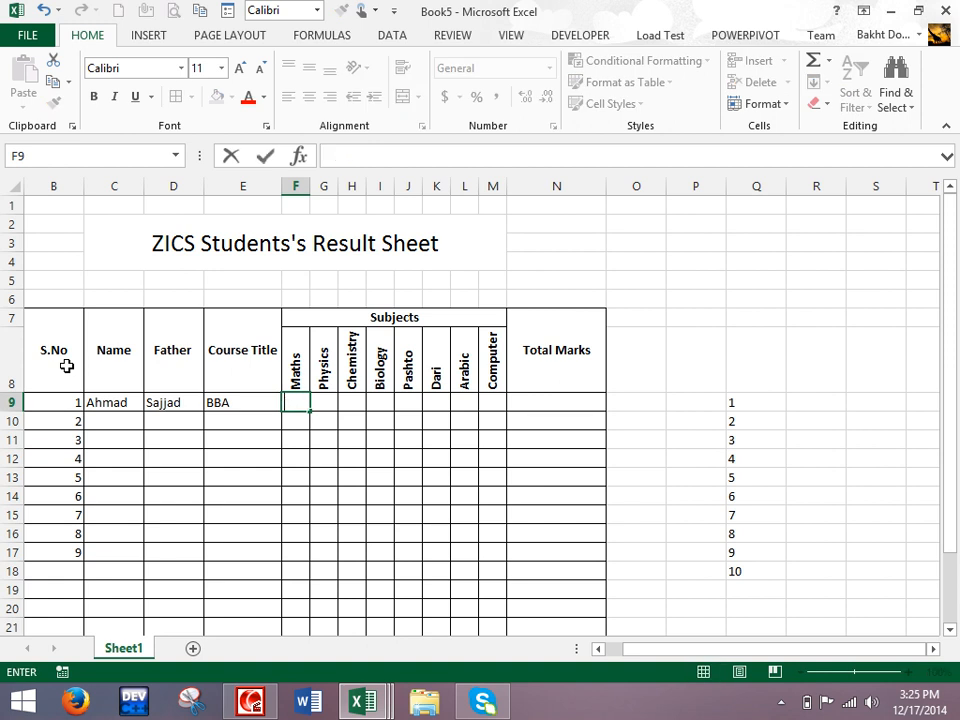
key("Tab")
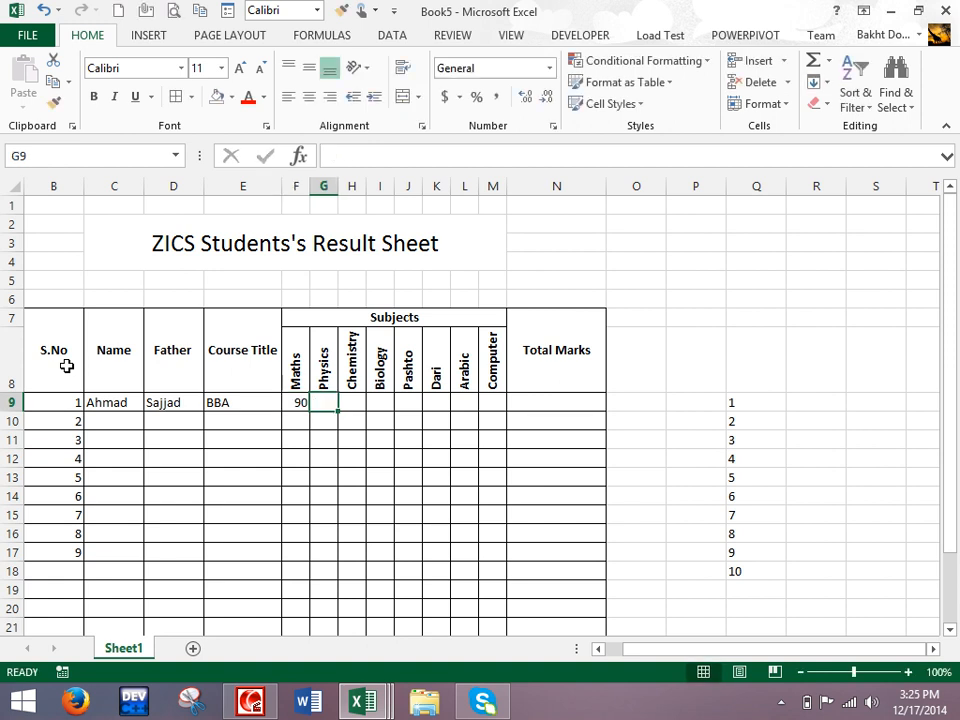
type("67")
key("Tab")
type("90")
key("Tab")
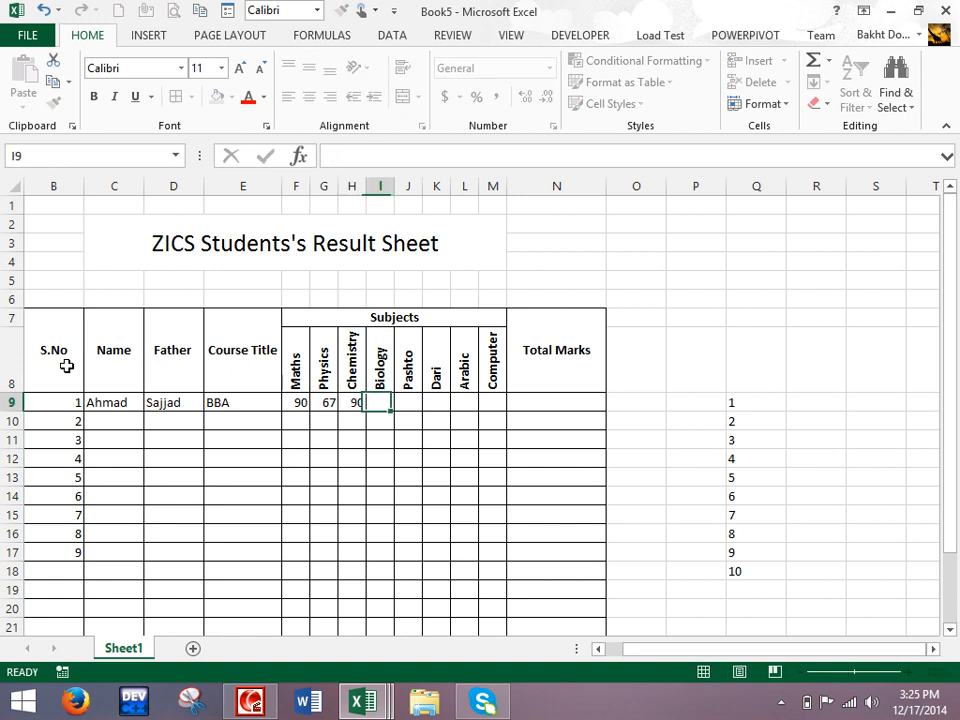
type("45")
key("Tab")
- Enter Pashto 67, Dari 23, Arabic 65 and Computer 76 for the first student
type("67")
key("Tab")
type("23")
key("Tab")
type("65")
key("Tab")
type("76")
key("Tab")
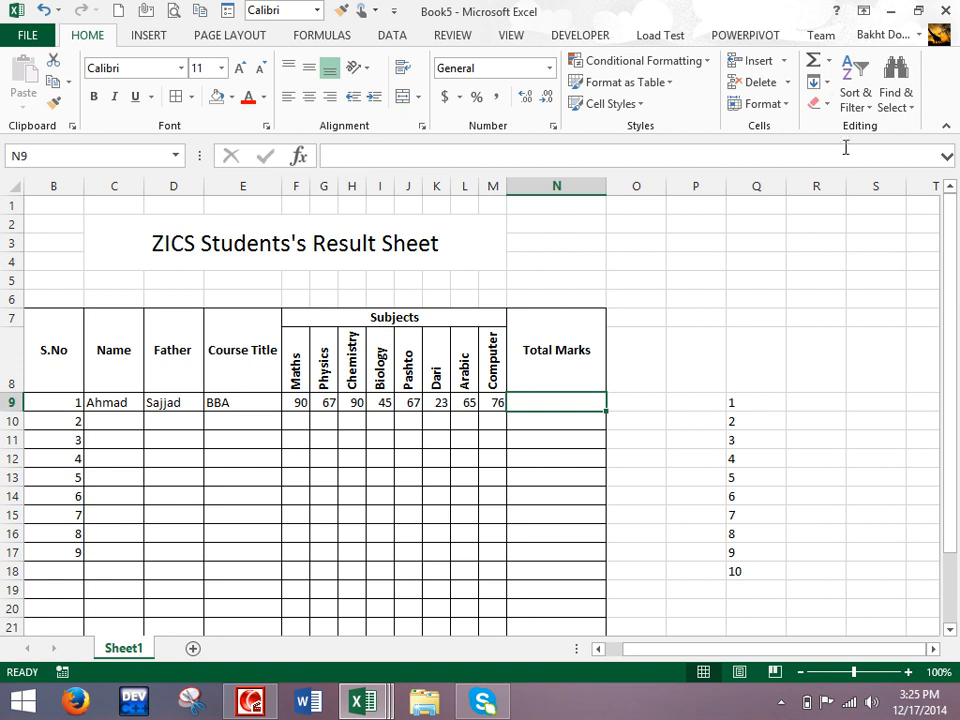
- AutoSum row 9's marks in N9 (523) and copy the total down to N16
left_click(816, 63)
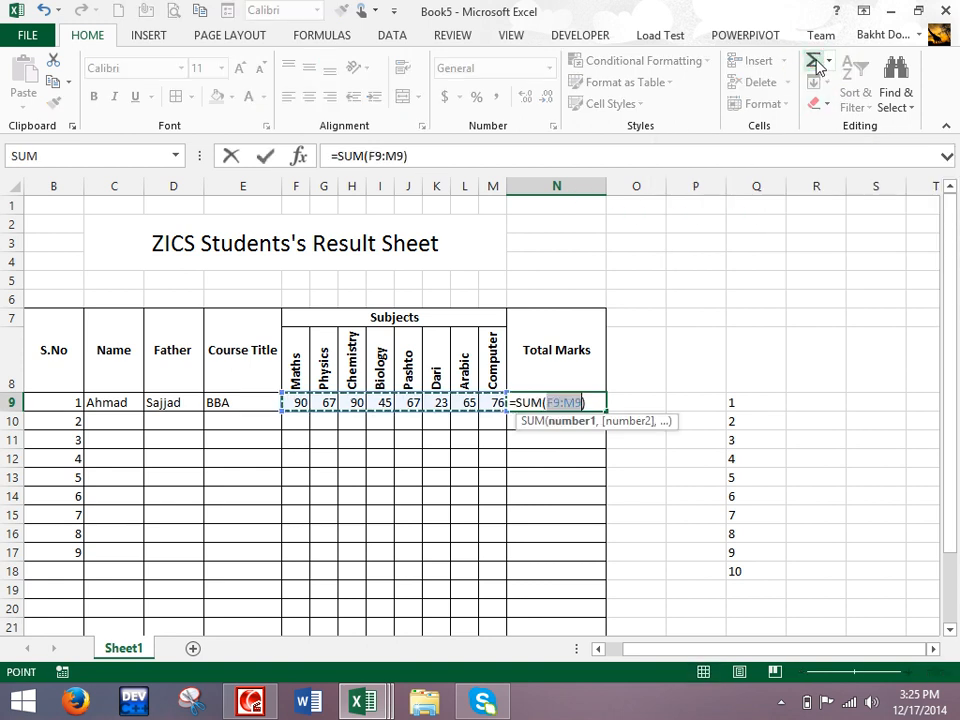
left_click(816, 63)
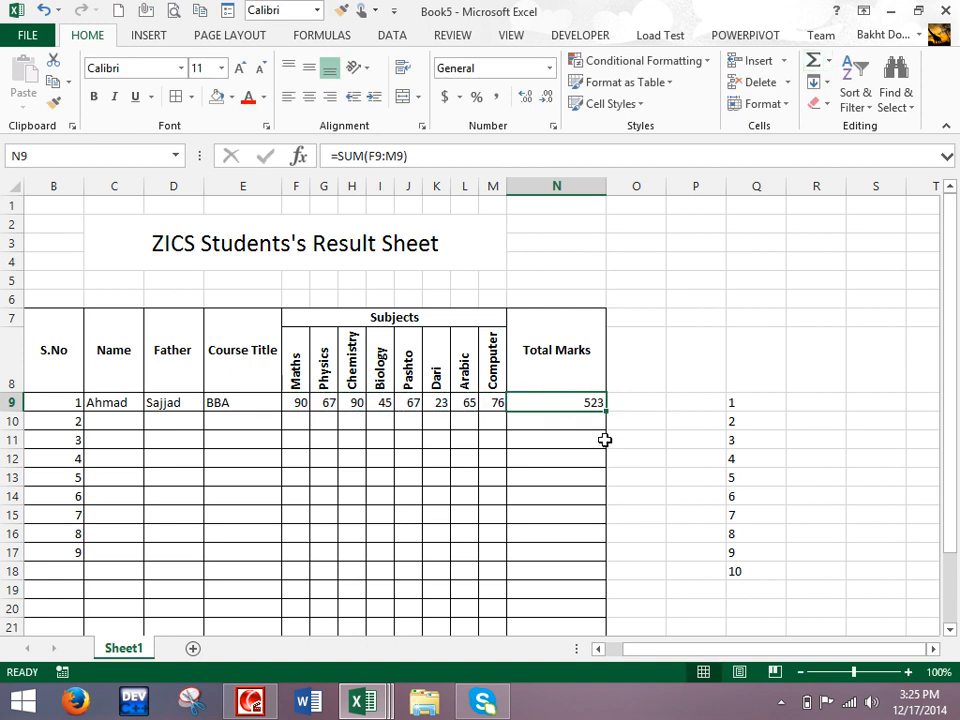
left_click_drag(606, 410, 599, 543)
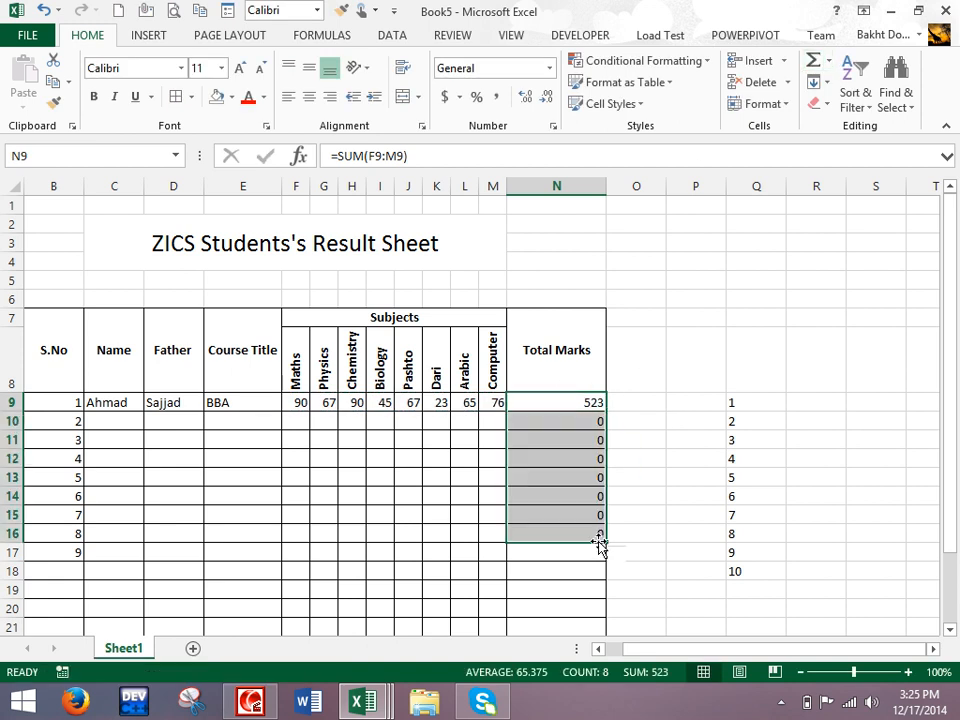
- Enter the second student's first four marks 78, 56, 32, 45 in F10:I10
left_click(298, 424)
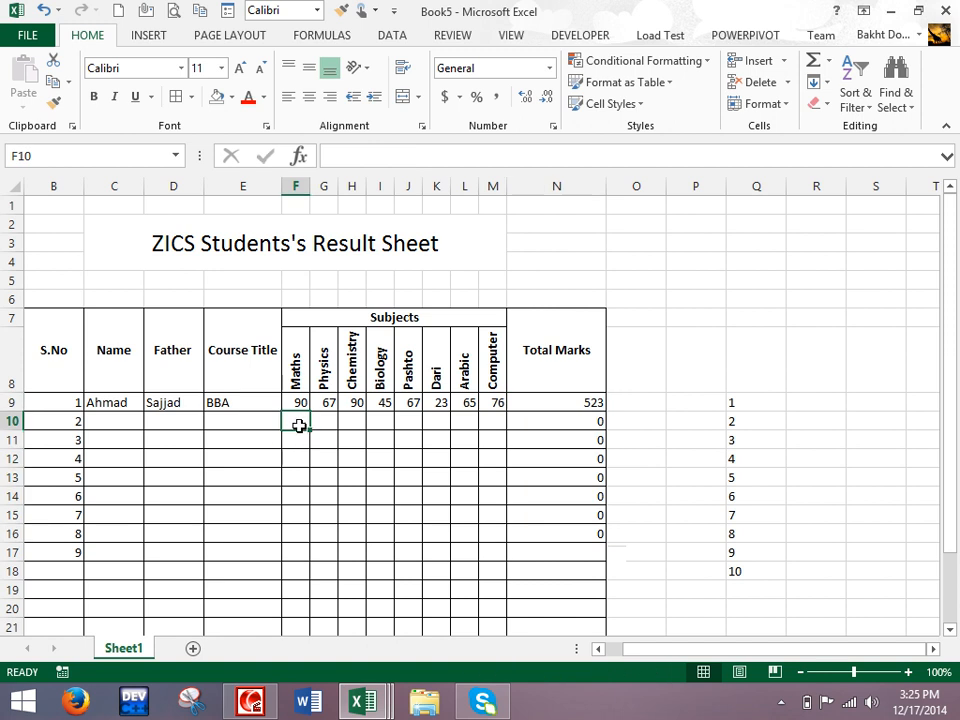
type("78")
key("Tab")
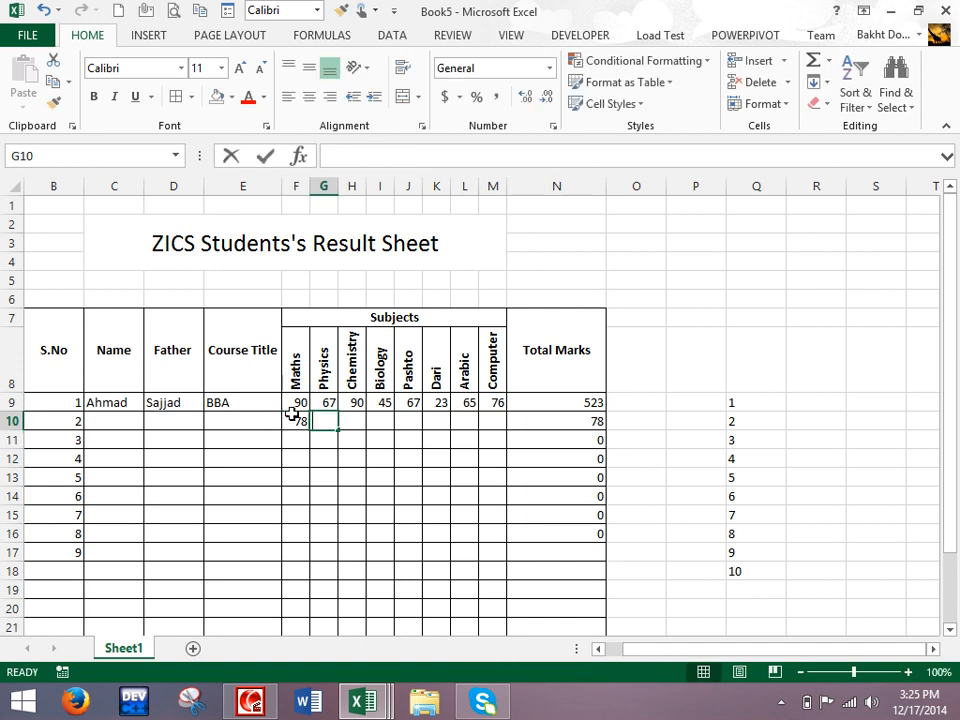
type("56")
key("Tab")
type("32")
key("Tab")
type("45")
key("Tab")
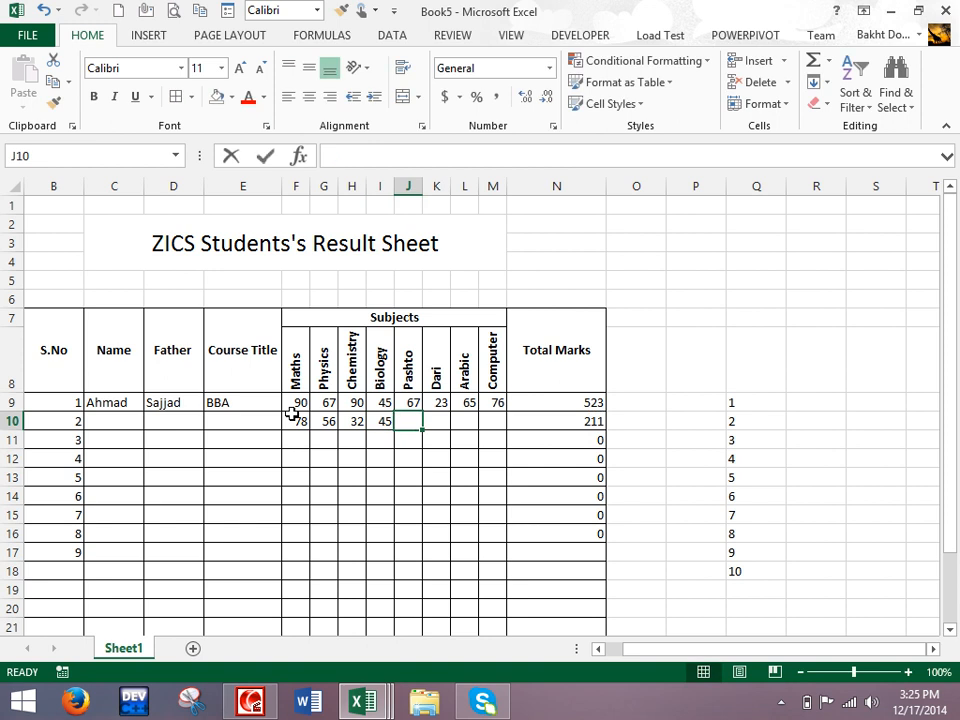
- Enter the remaining row 10 marks 76, 89, 24, 56, bringing the total to 456
type("76")
key("Tab")
type("89")
key("Tab")
type("24")
key("Tab")
type("56")
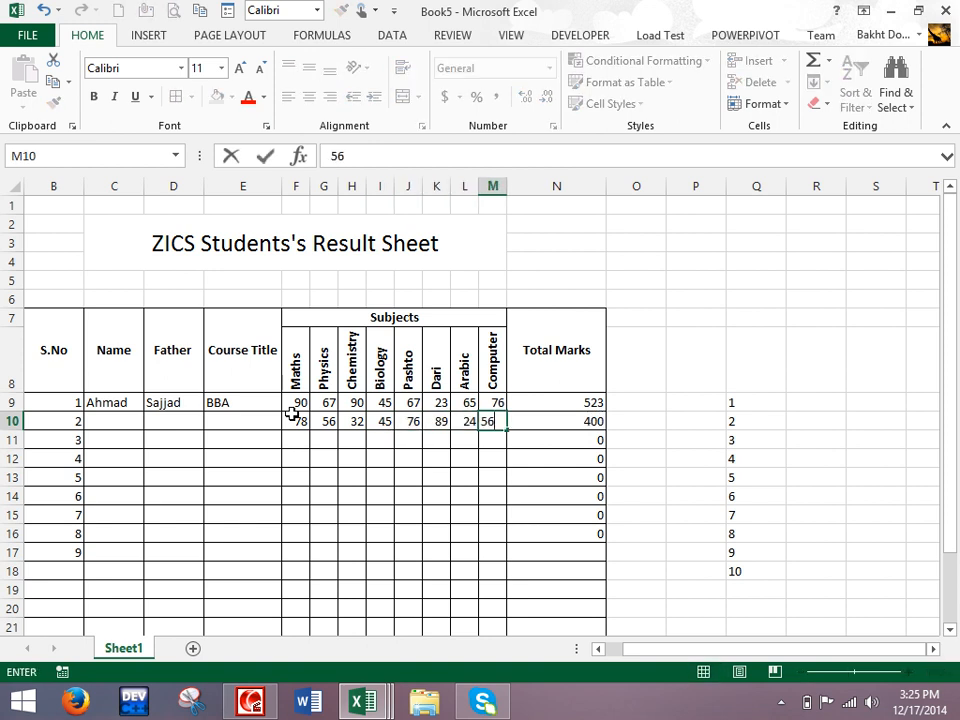
key("Tab")
- Look over the result sheet and select the merged Subjects heading cell
key("Down")
key("Down")
key("Down")
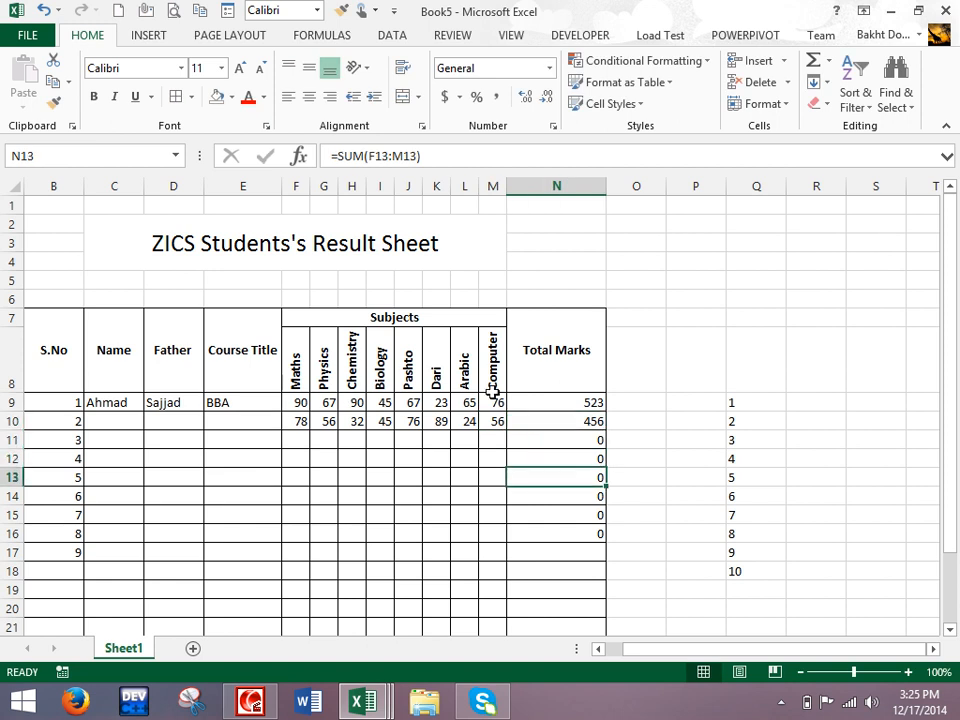
scroll(452, 381, "up", 5)
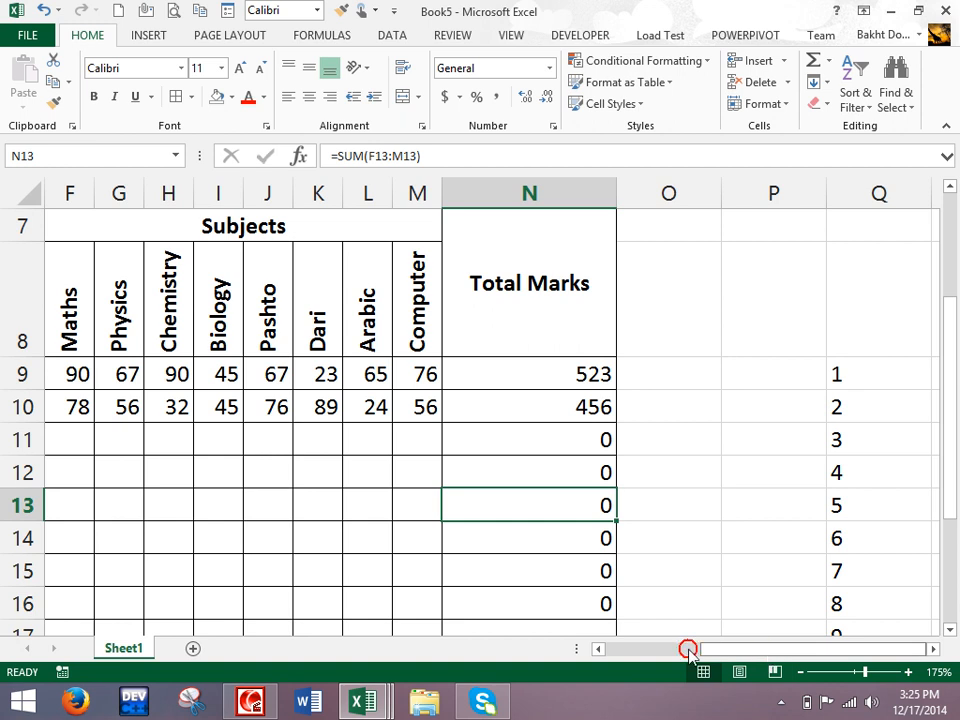
left_click_drag(762, 648, 640, 648)
scroll(696, 420, "up", 2)
scroll(696, 364, "down", 3)
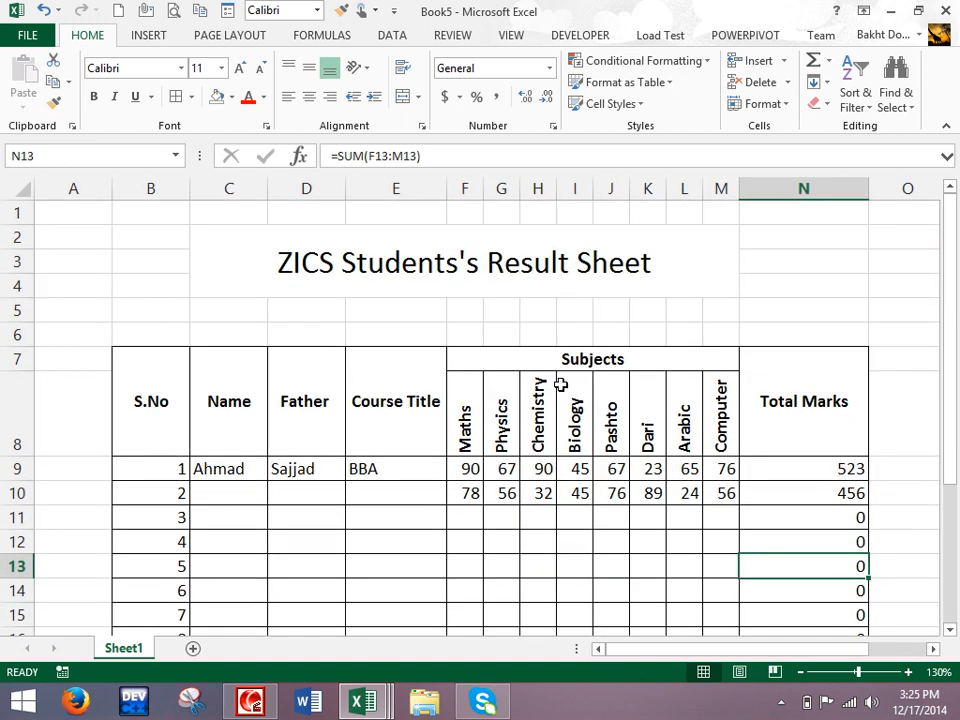
left_click(508, 362)
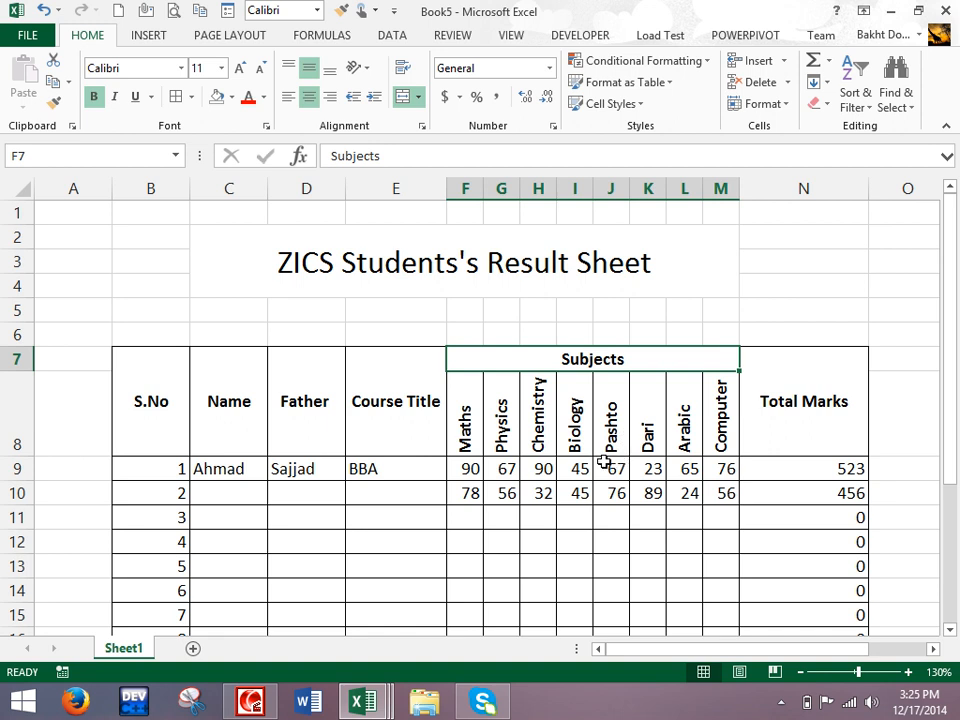
- In a new workbook, merge B2:G3 and enter the title 'Students Attendance Sheet'
left_click(160, 68)
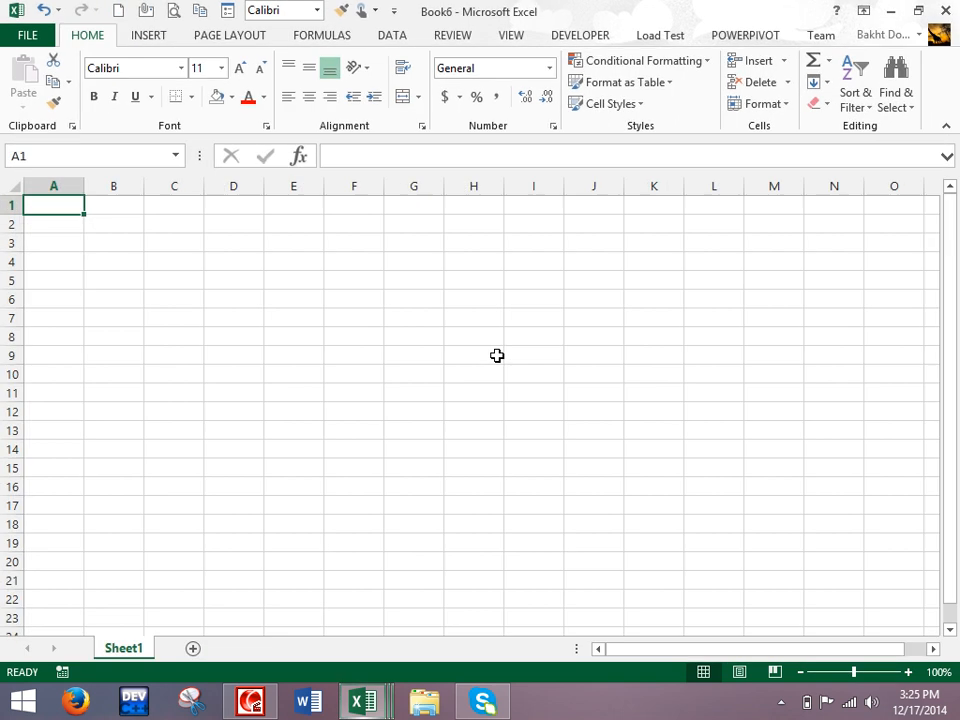
scroll(482, 324, "up", 6)
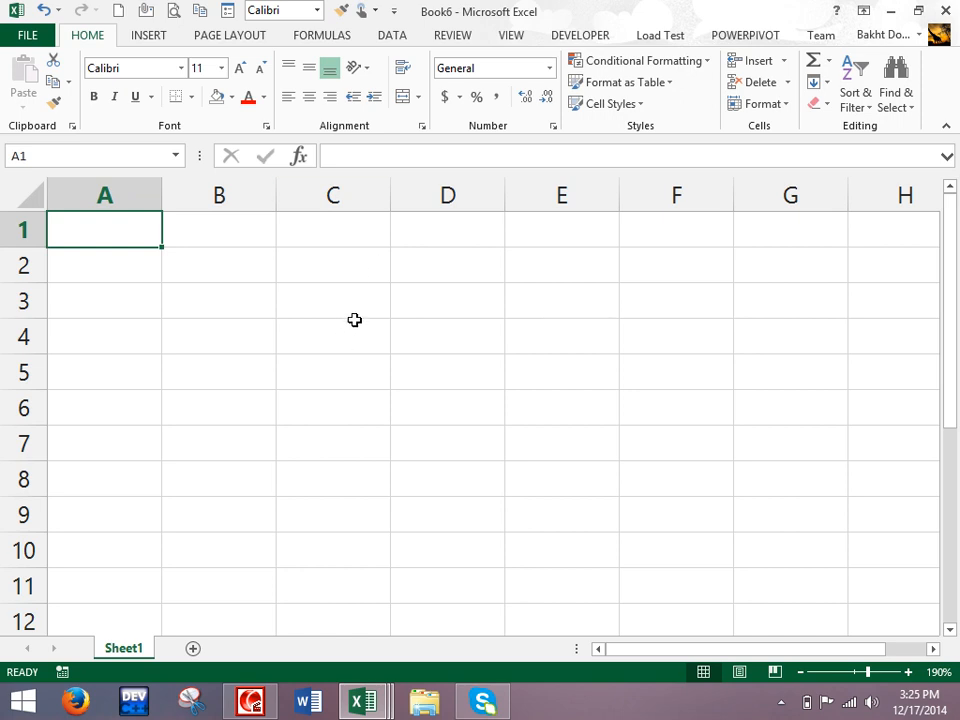
scroll(356, 314, "down", 1)
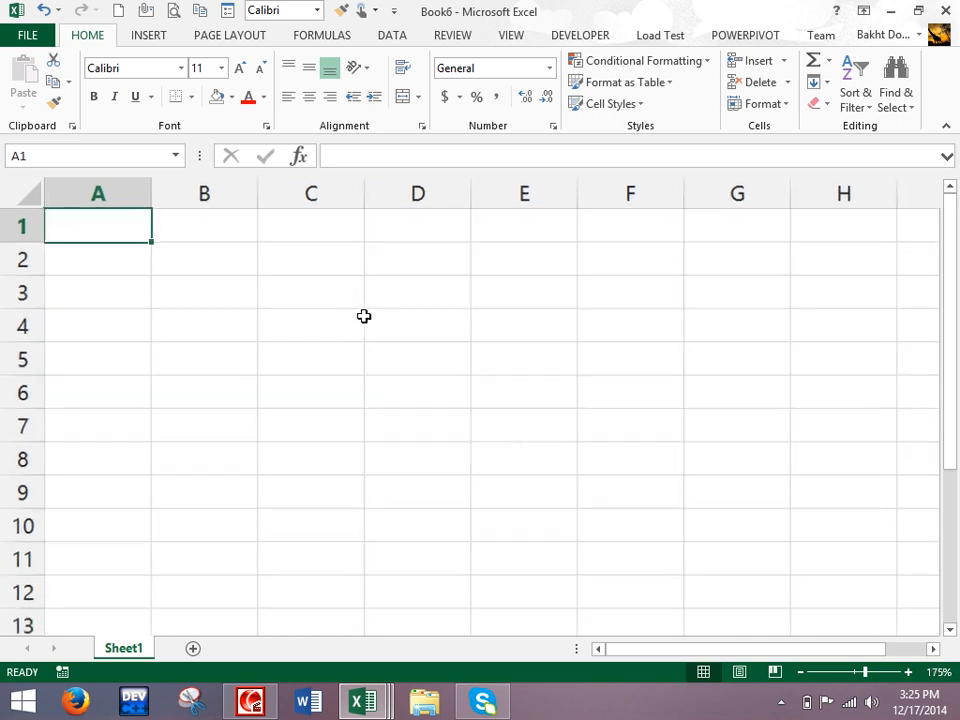
left_click_drag(230, 228, 737, 261)
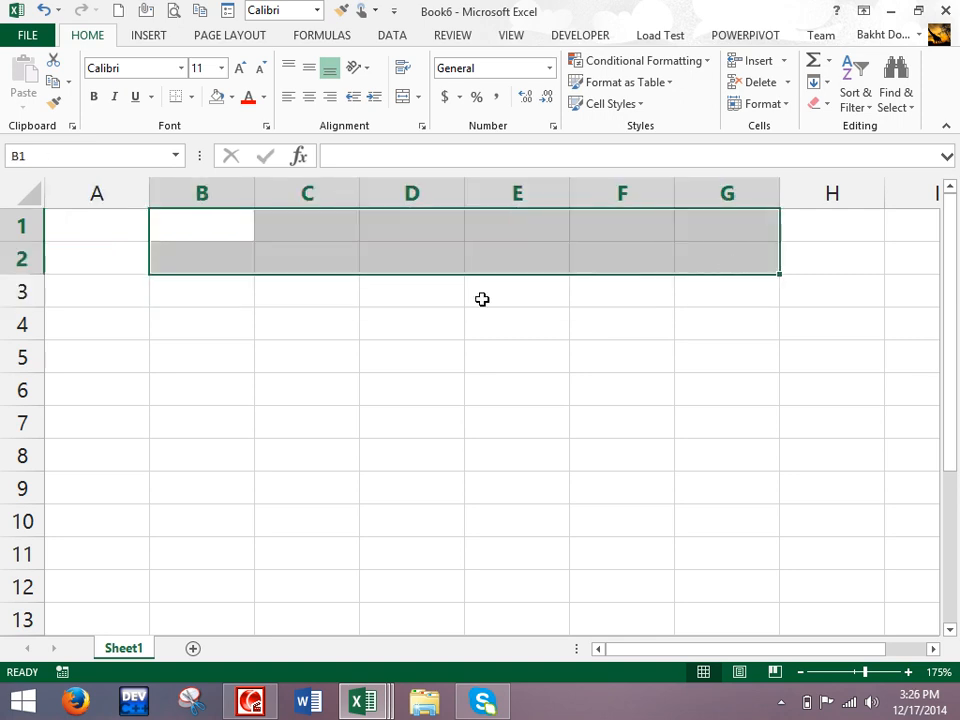
left_click_drag(229, 259, 735, 294)
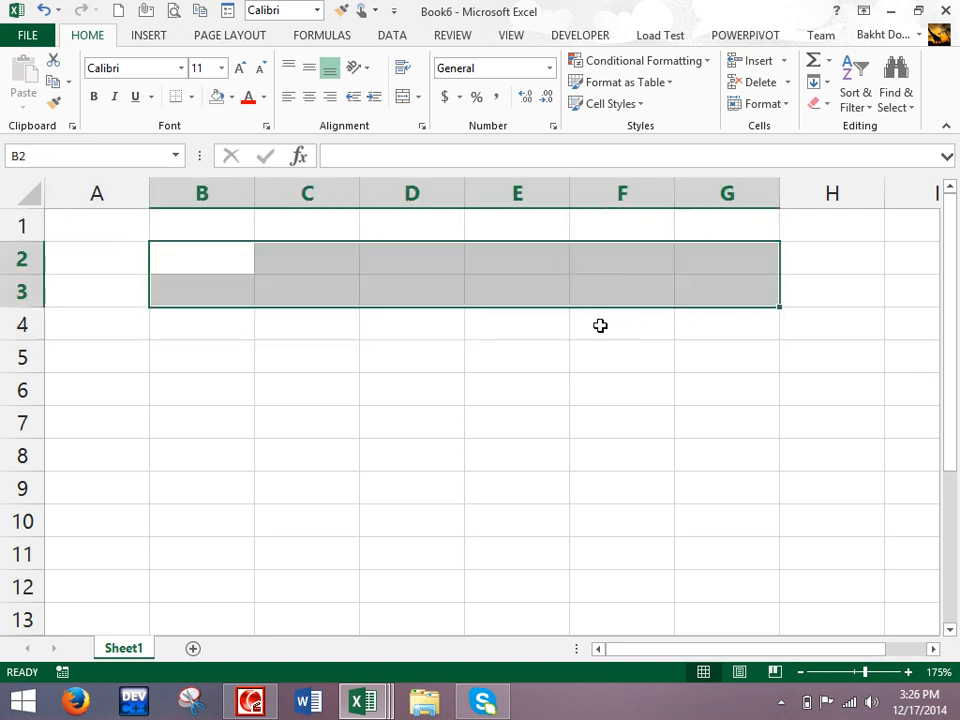
left_click(403, 96)
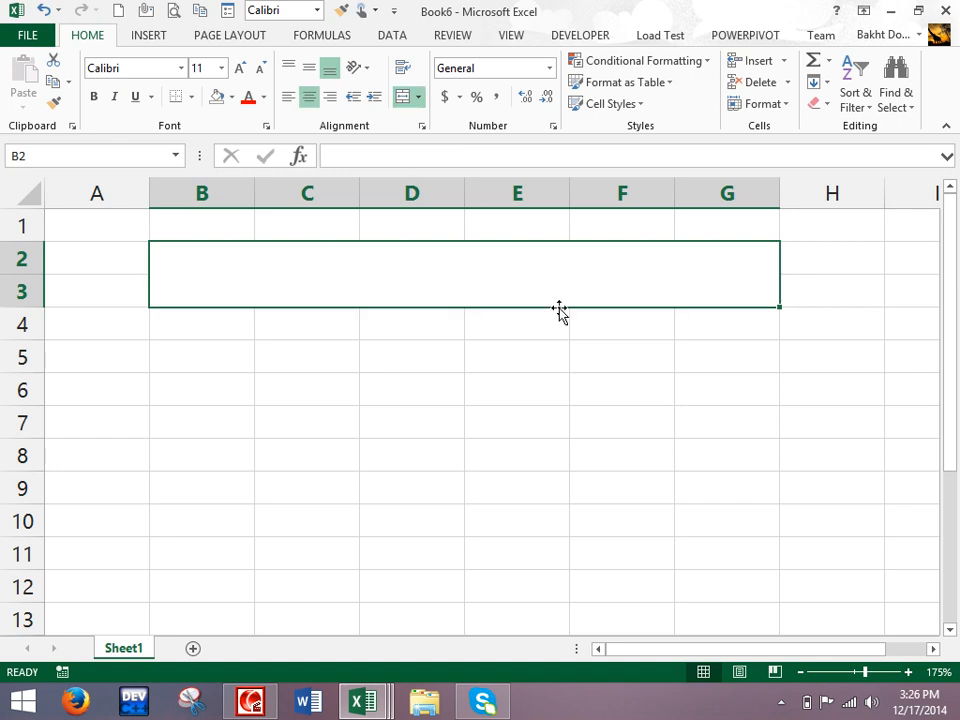
type("Students Att")
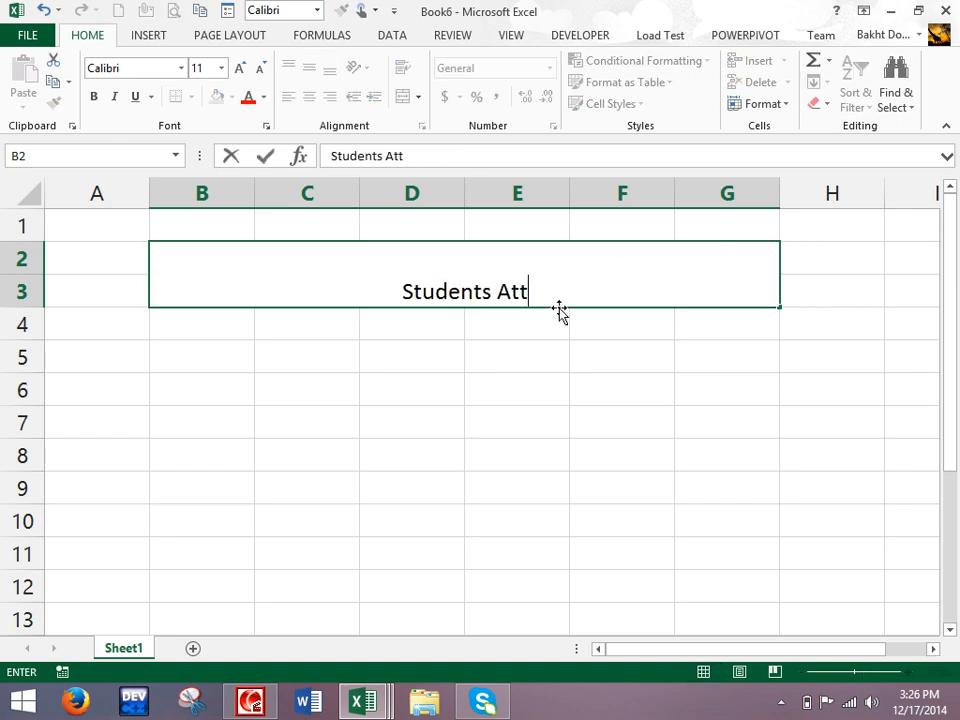
type("endance Sheet")
key("Return")
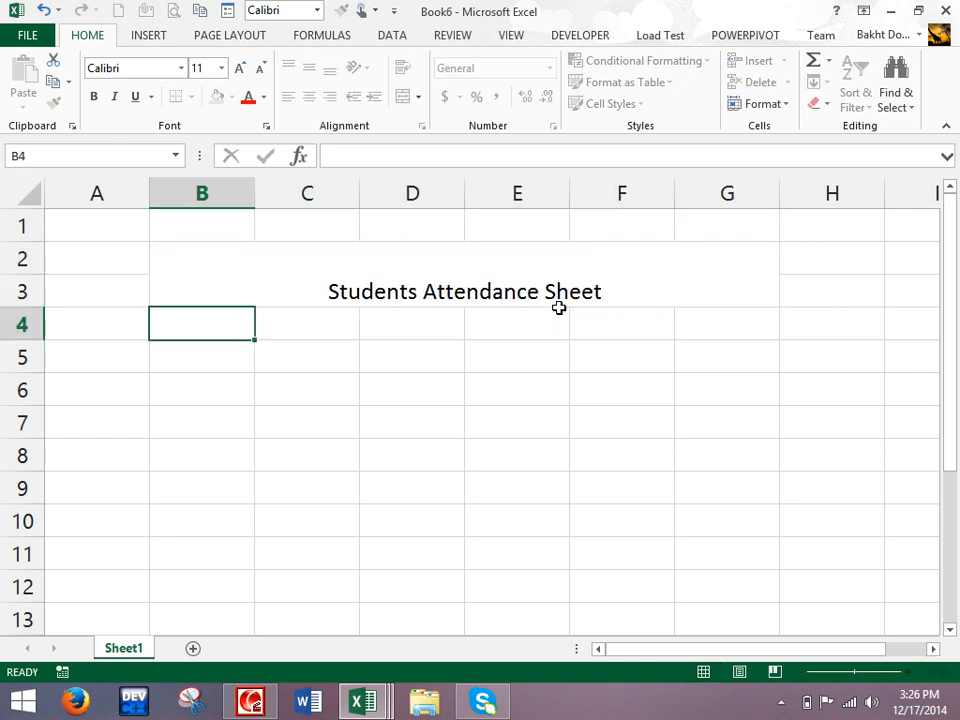
- Centre the title vertically in its merged cell and make it bold
left_click(495, 268)
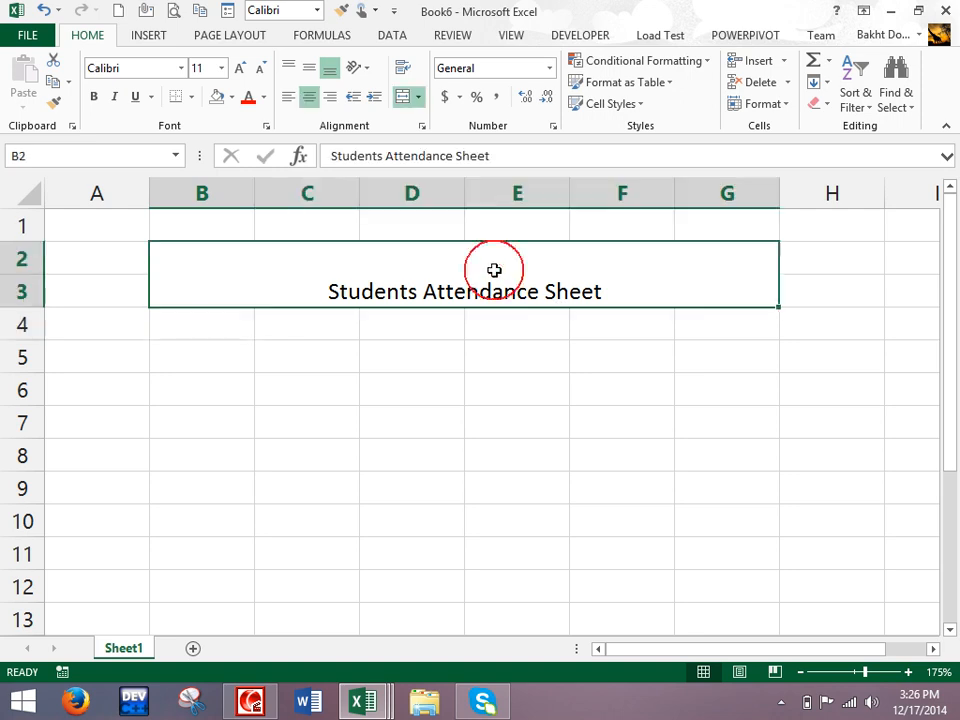
left_click(310, 70)
left_click(93, 96)
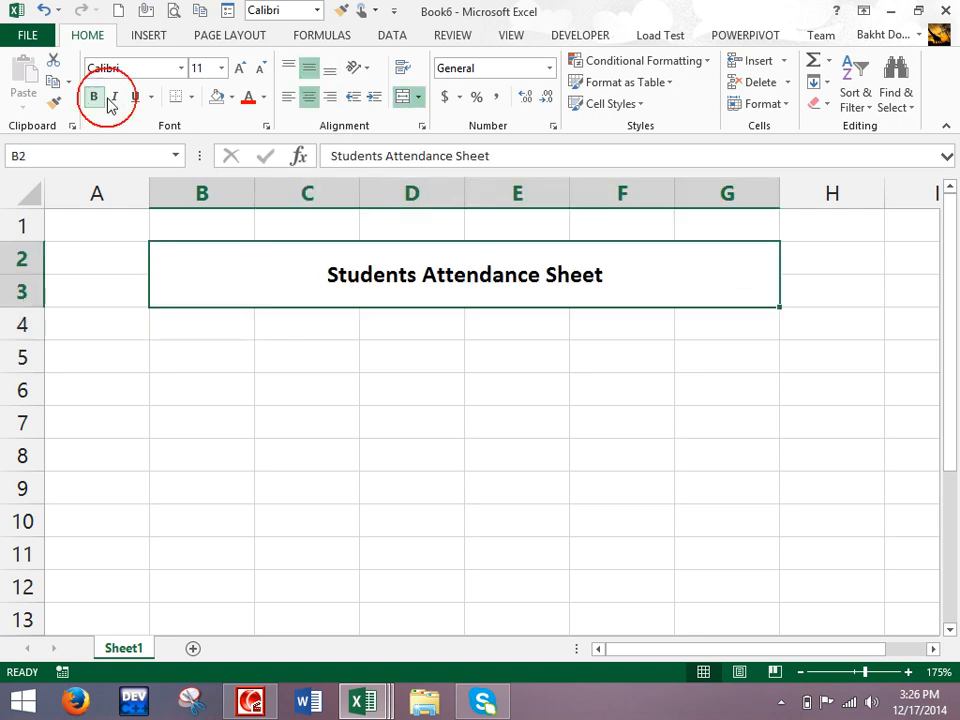
left_click(209, 365)
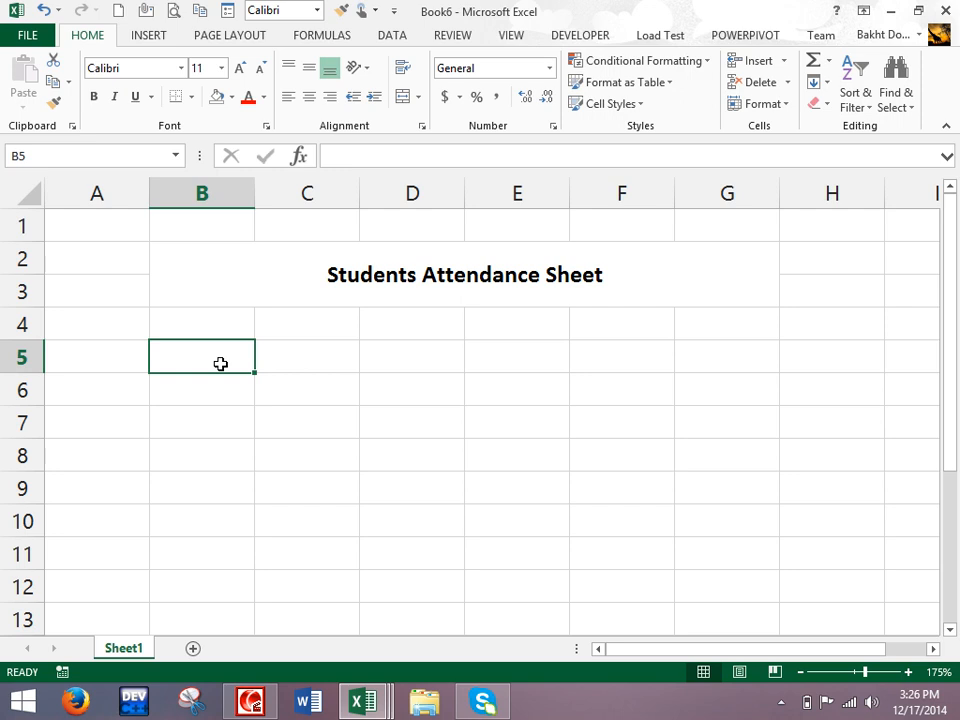
- Enter headers S.No and Employee in B5:C5 and widen column C to fit
left_click(128, 357)
type("S.No")
key("Tab")
type("Name")
key("Tab")
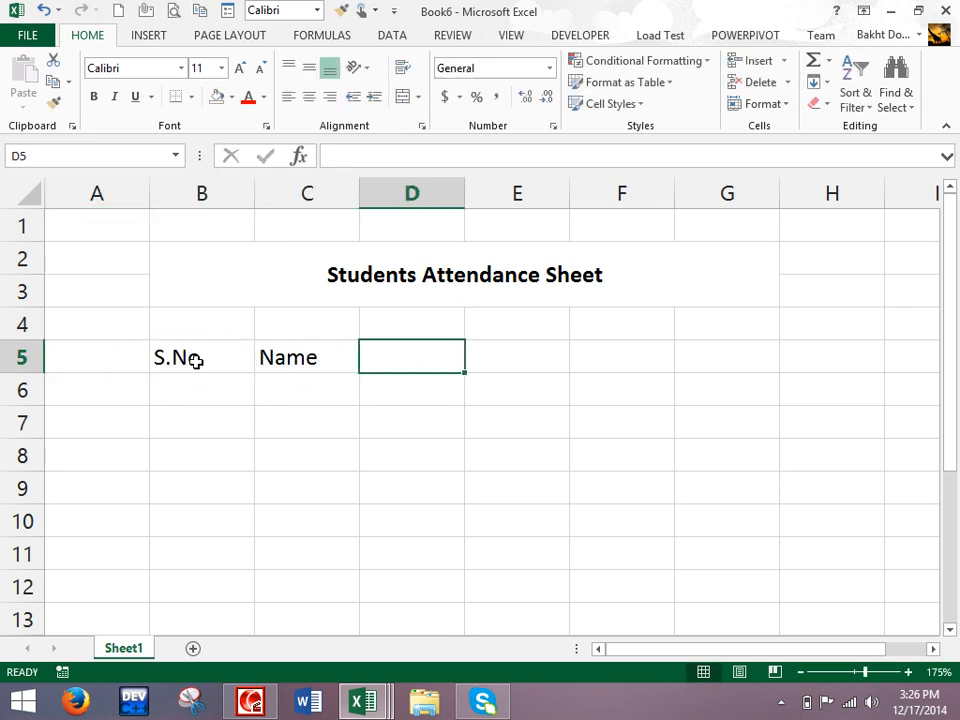
type("#")
key("BackSpace")
key("Left")
type("Employee")
key("Tab")
left_click_drag(360, 193, 384, 199)
left_click(498, 350)
- Add headers Job Title in D5 and Timings in E5
left_click(439, 345)
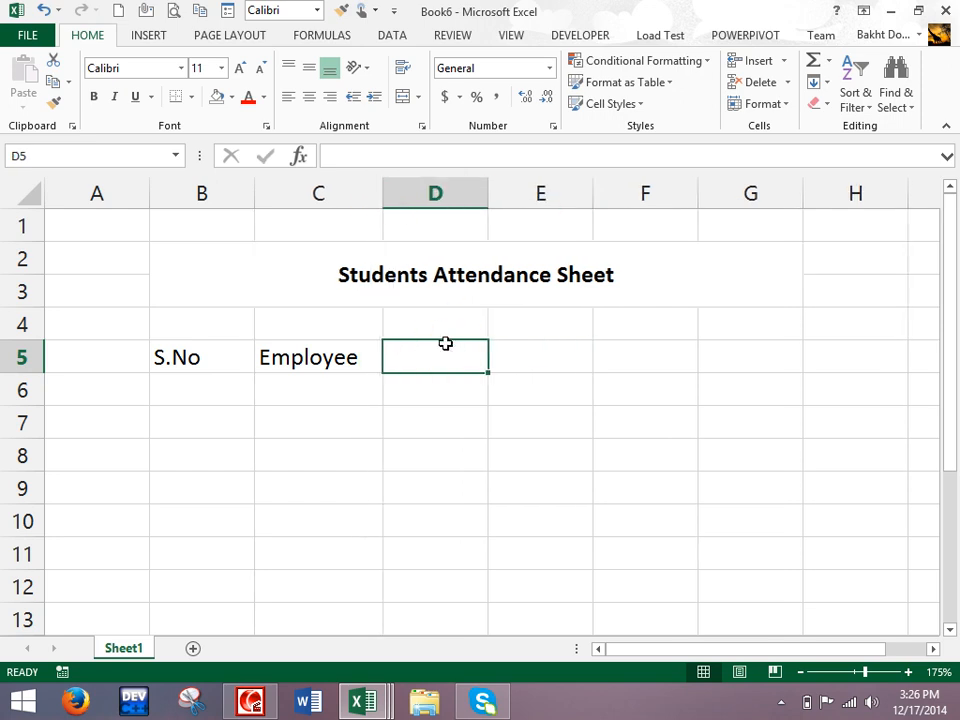
type("Job titl")
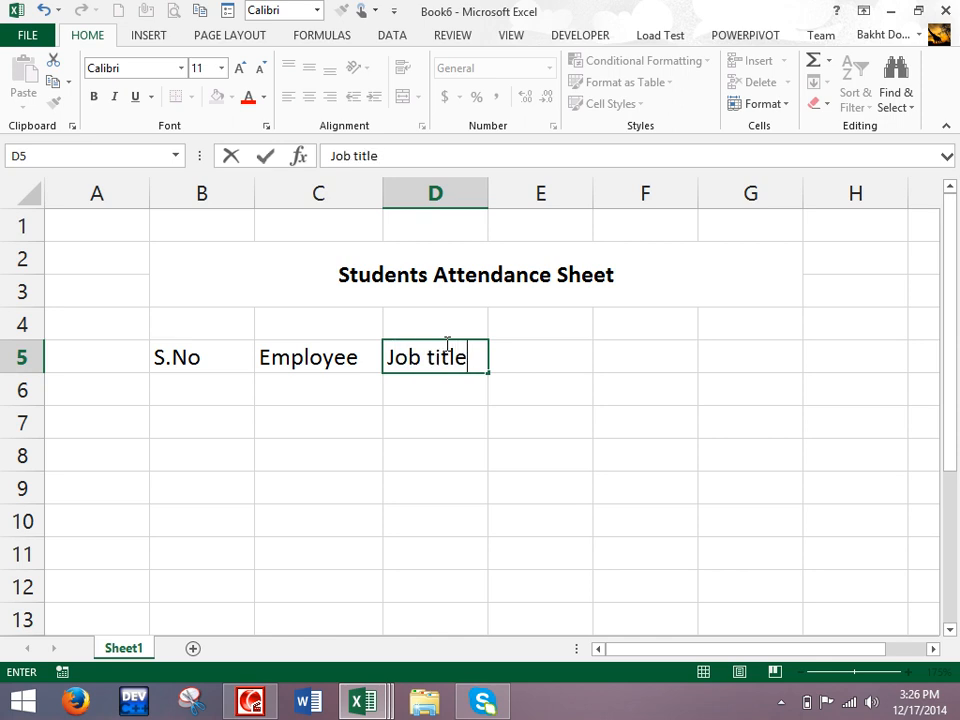
type("e")
key("Tab")
left_click(444, 345)
type("Job Title")
key("Tab")
type("Timings")
key("Return")
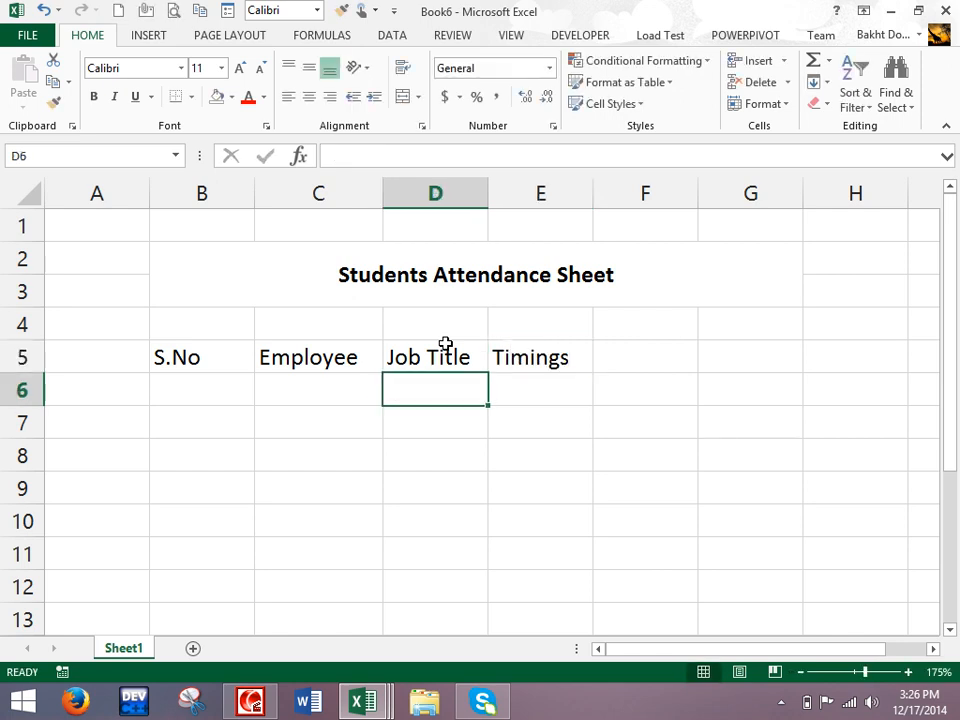
- Add sub-headers In -Time in E6 and Out-Time in F6
left_click(525, 379)
type("In -T")
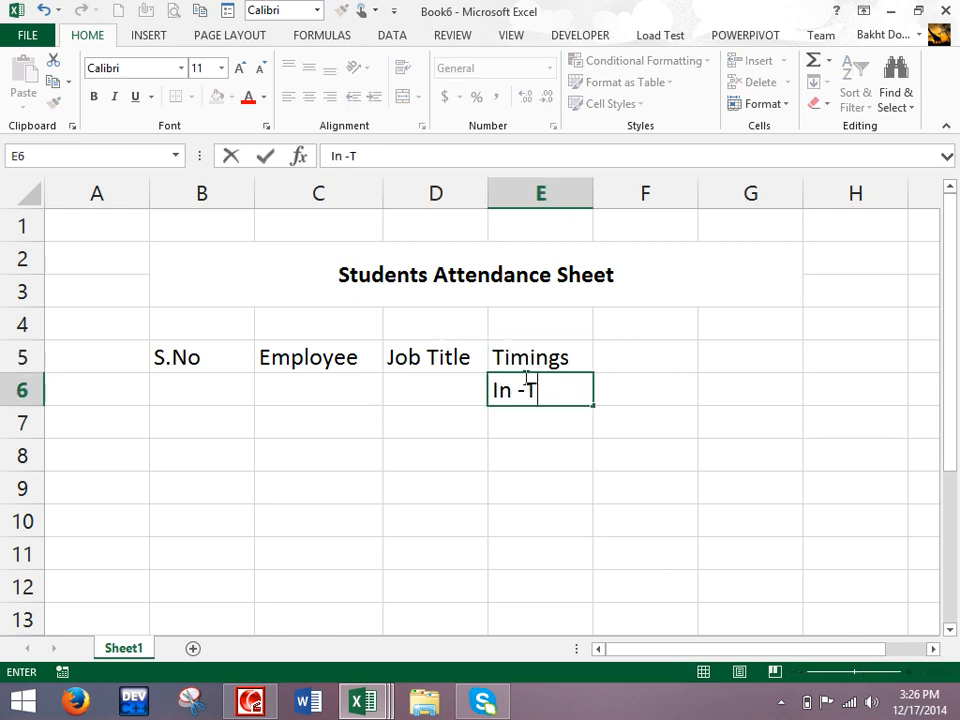
type("ime")
key("Tab")
type("OUt")
key("BackSpace")
key("BackSpace")
type("ou")
key("BackSpace")
key("BackSpace")
type("ut-Time")
key("Return")
- Merge and centre Timings across E5:F5 and Job Title over D5:D6
left_click(583, 362)
left_click_drag(583, 362, 645, 364)
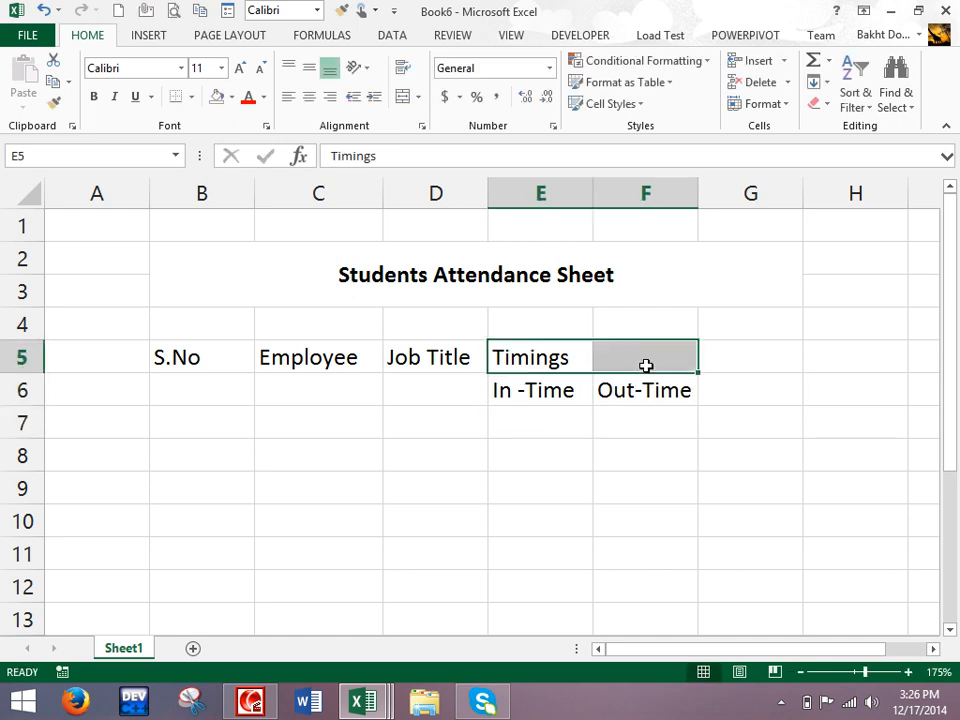
left_click(402, 96)
left_click_drag(425, 362, 424, 381)
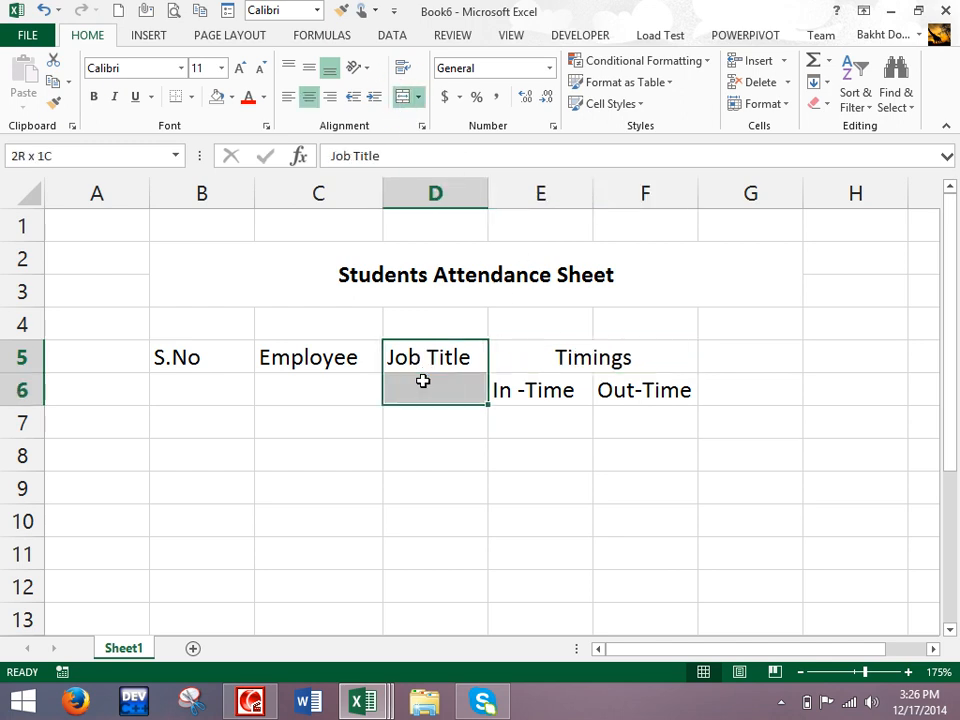
left_click(402, 96)
- Copy the merge formatting to S.No and Employee over rows 5–6 and shorten row 6
left_click(54, 103)
left_click_drag(300, 386, 195, 365)
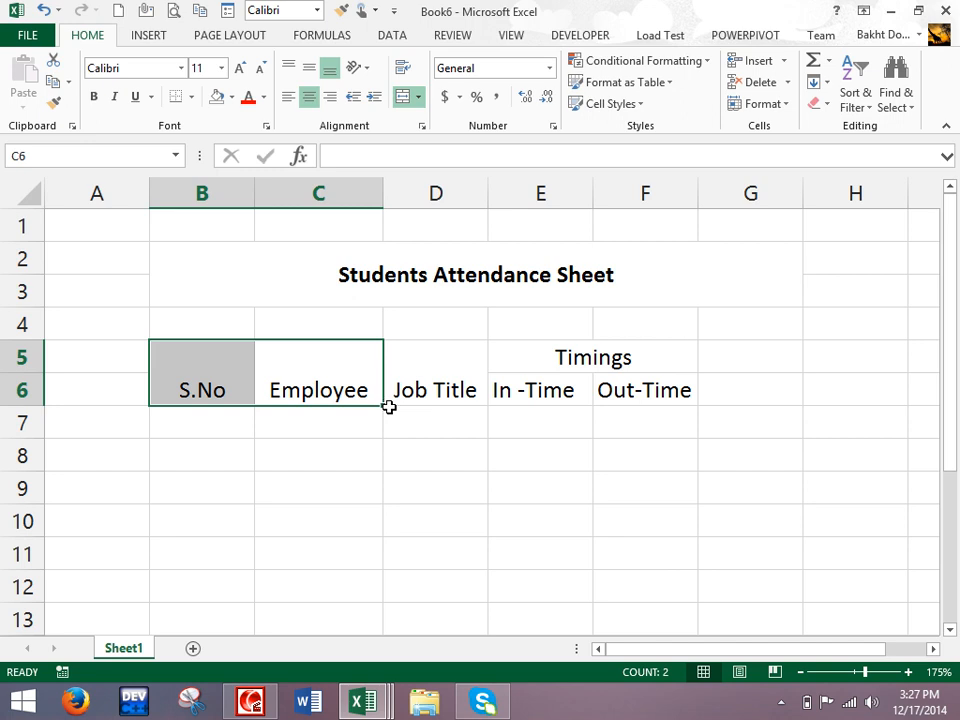
left_click(645, 487)
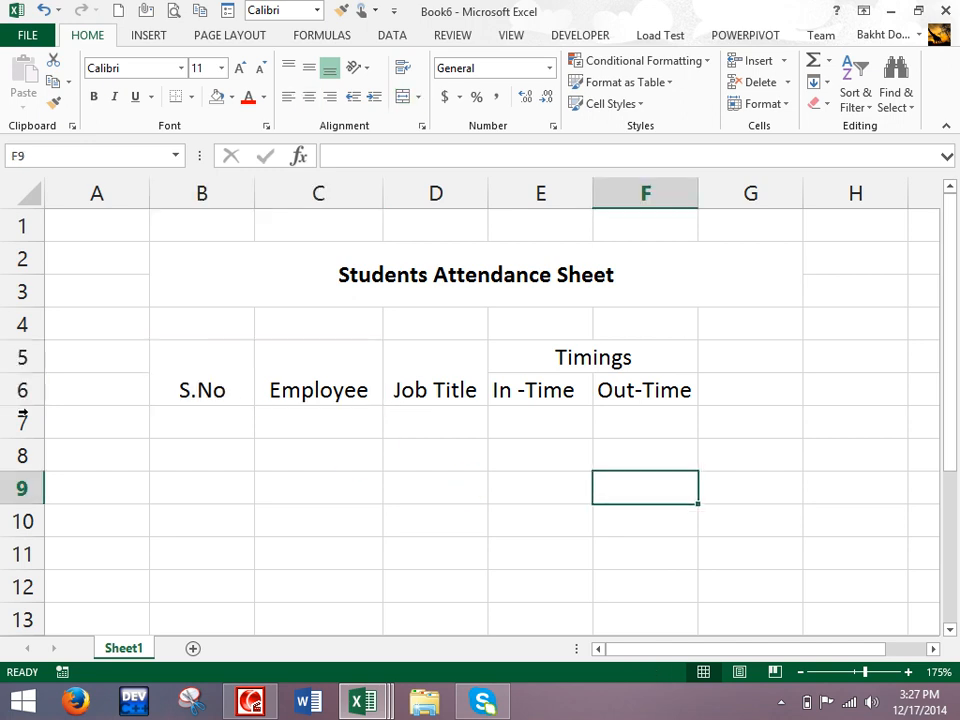
left_click_drag(24, 406, 45, 397)
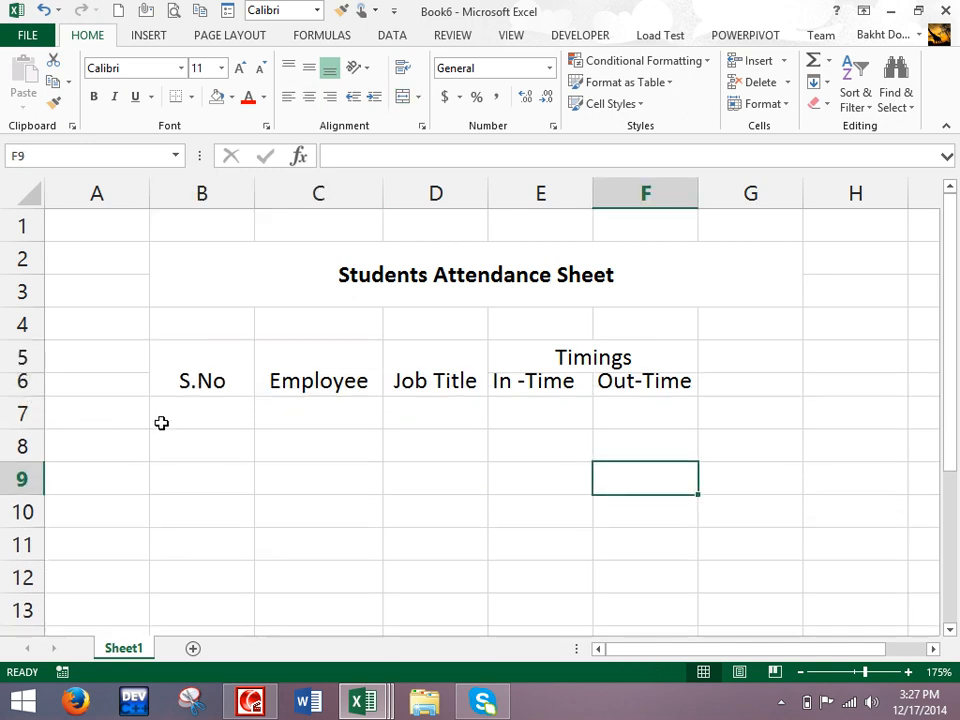
left_click_drag(228, 372, 639, 568)
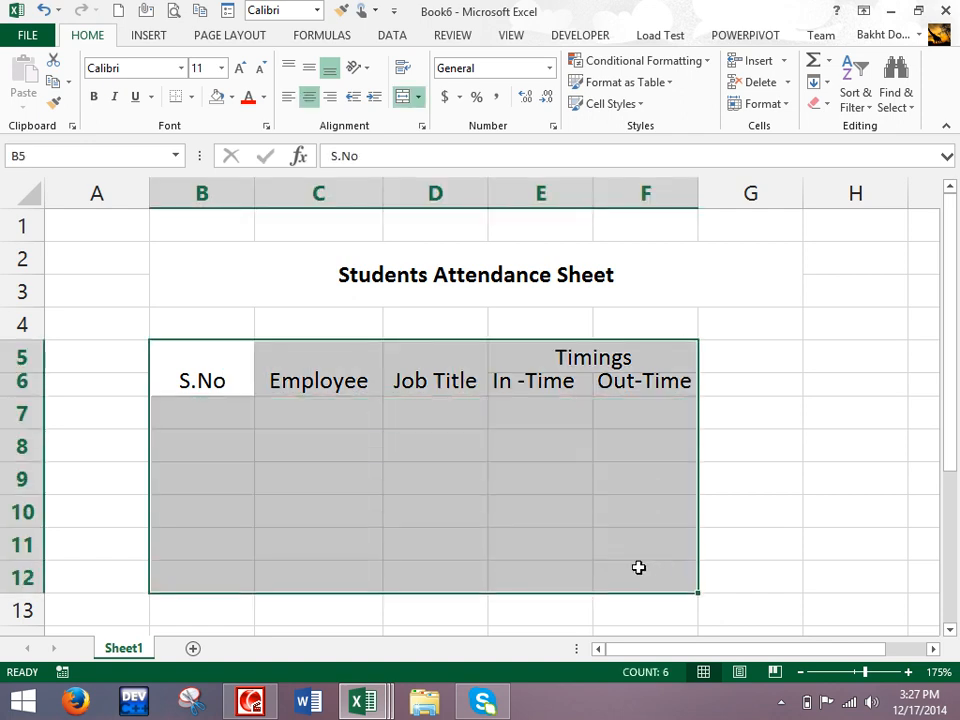
- Apply All Borders to B5:F12 and make row 6 taller again
left_click(188, 97)
left_click(227, 257)
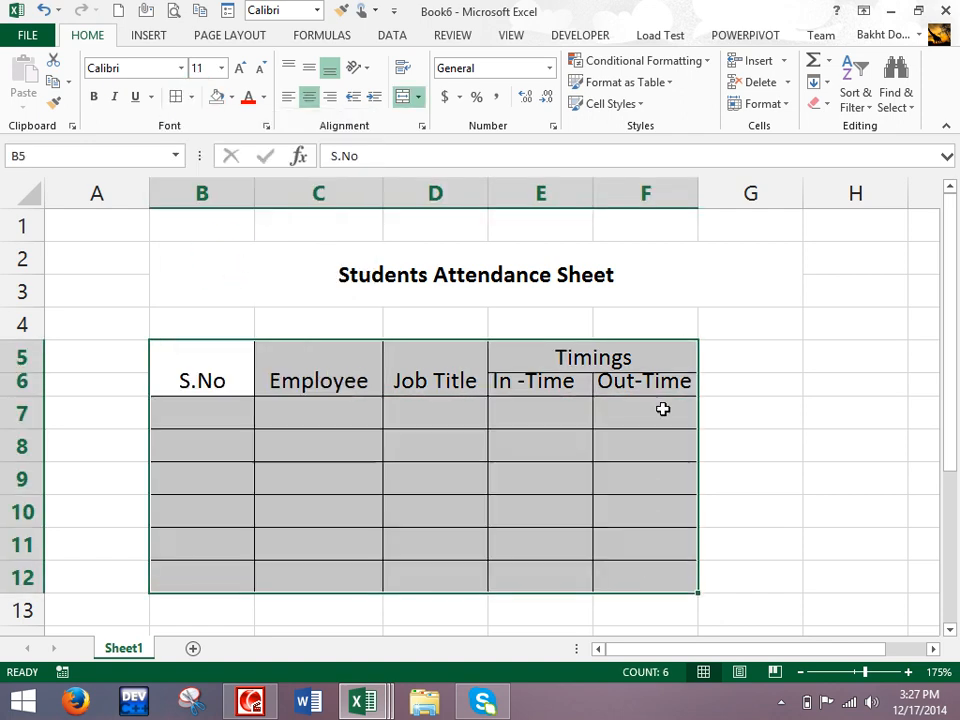
left_click(546, 466)
left_click_drag(34, 395, 36, 409)
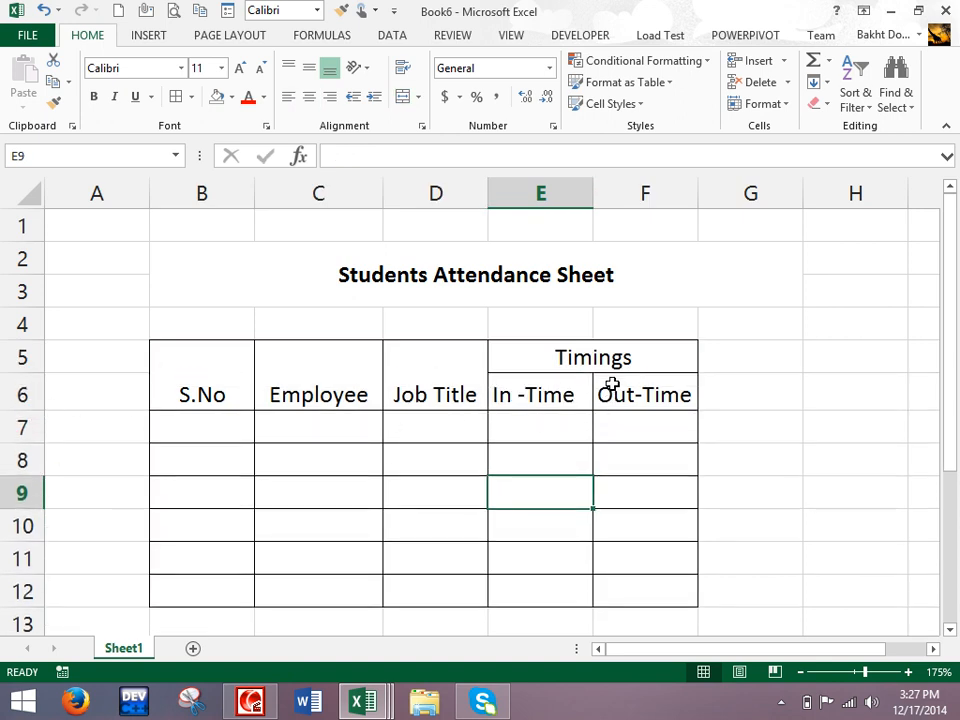
- Middle-align and horizontally centre the header cells B5:F6
left_click_drag(215, 373, 585, 375)
left_click(310, 70)
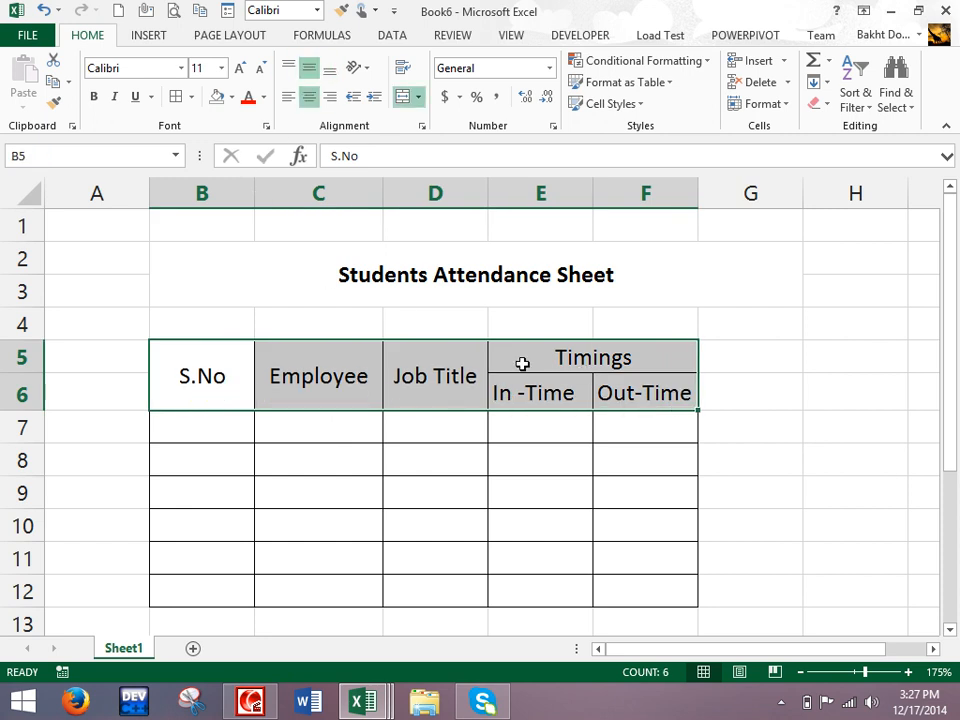
left_click(467, 463)
left_click(221, 368)
left_click_drag(315, 370, 557, 364)
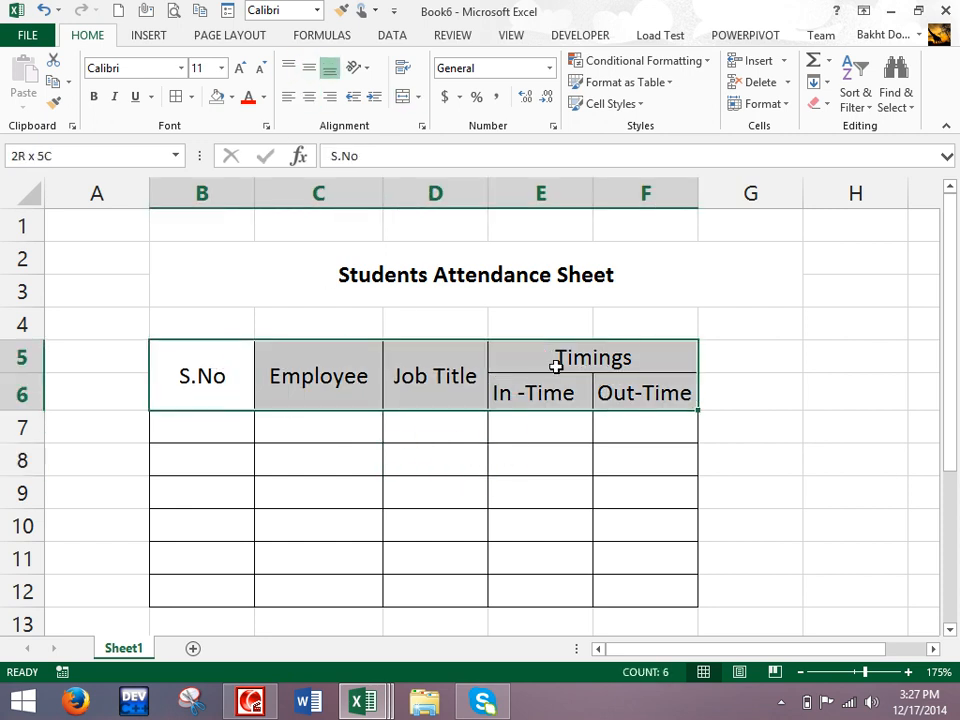
left_click(310, 99)
left_click(310, 99)
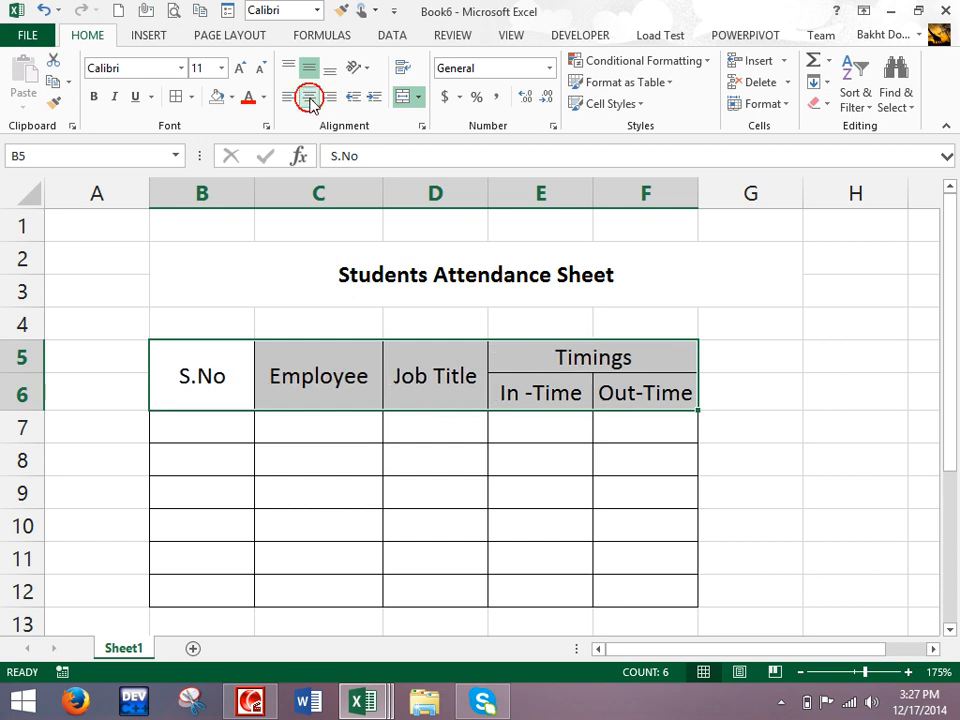
left_click(231, 420)
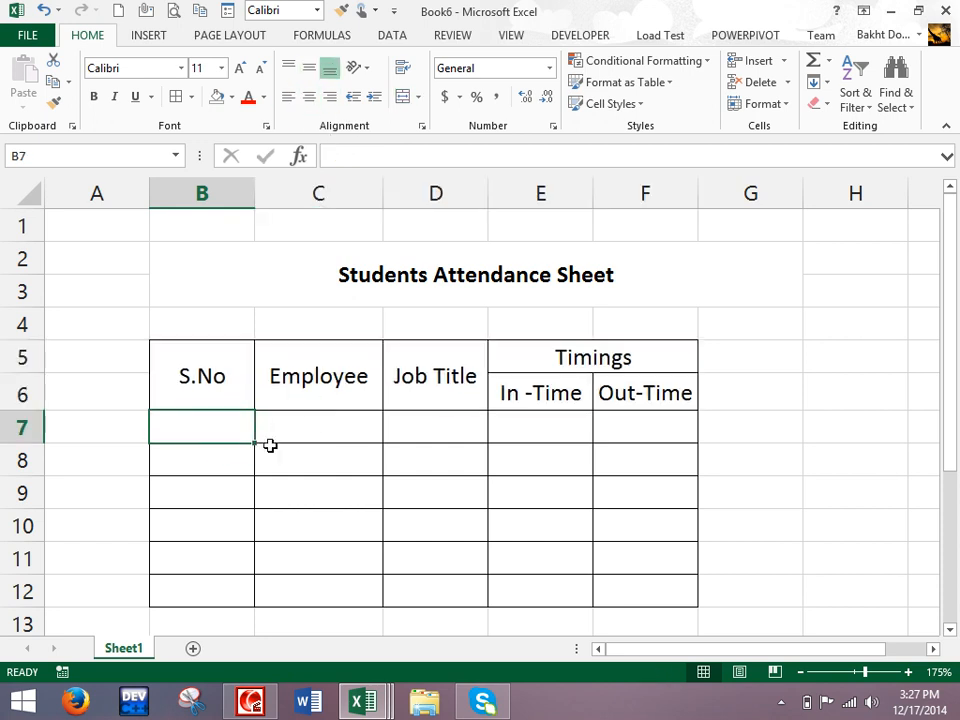
- Number the S.No column 1 to 6 in B7:B12
type("1")
key("Return")
type("2")
key("Return")
left_click_drag(221, 425, 259, 598)
- Enter the first employee's name in C7 and job title Clerk in D7
left_click(336, 429)
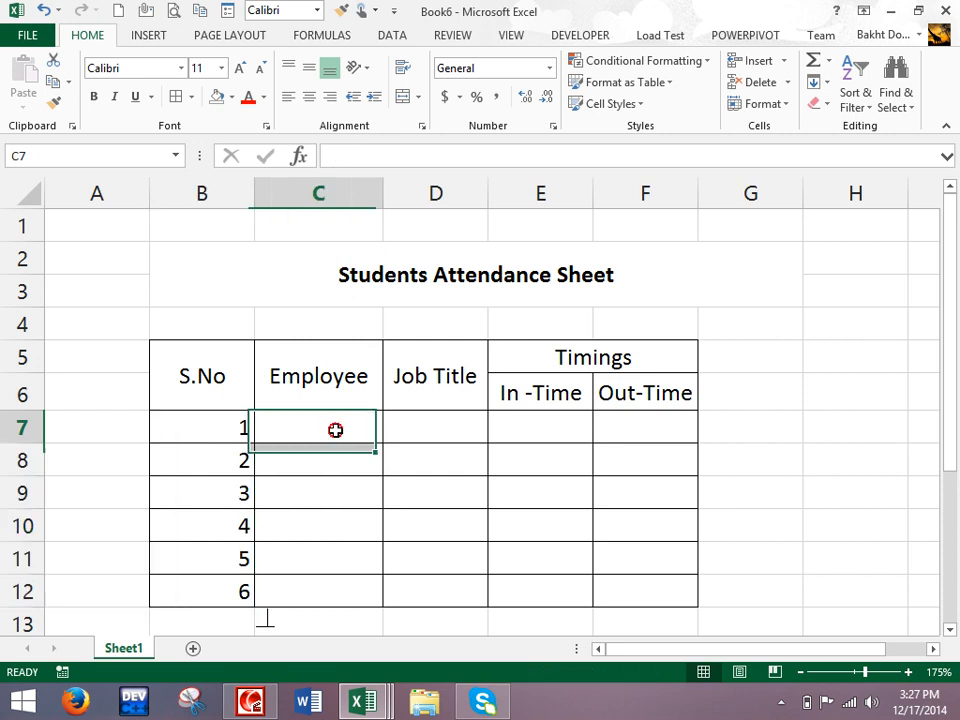
type("Ahmad")
key("Tab")
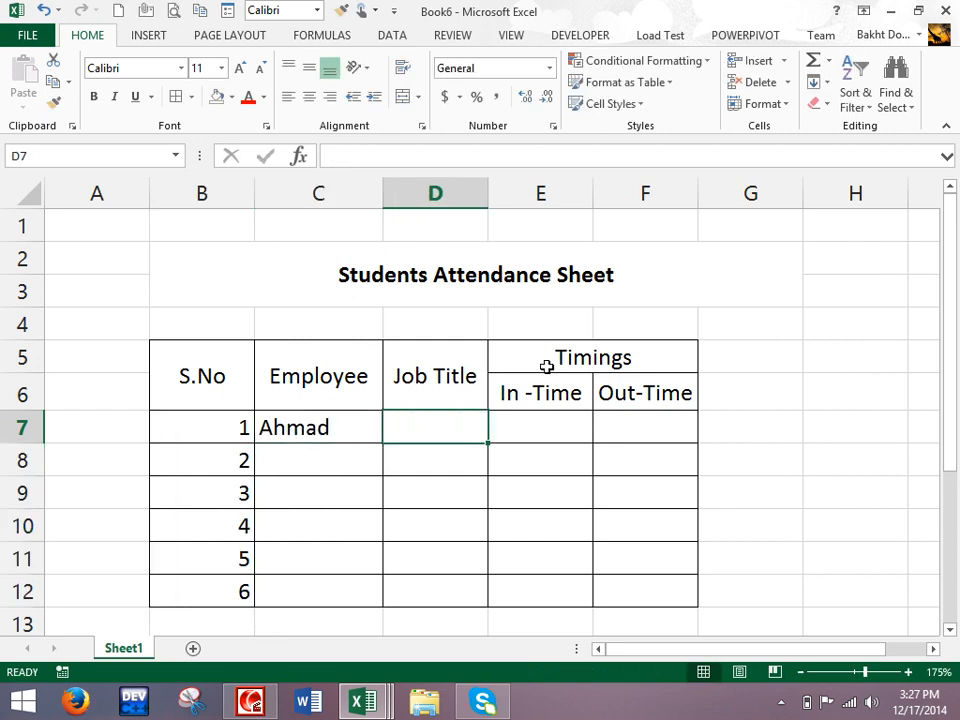
type("Clerk")
key("Tab")
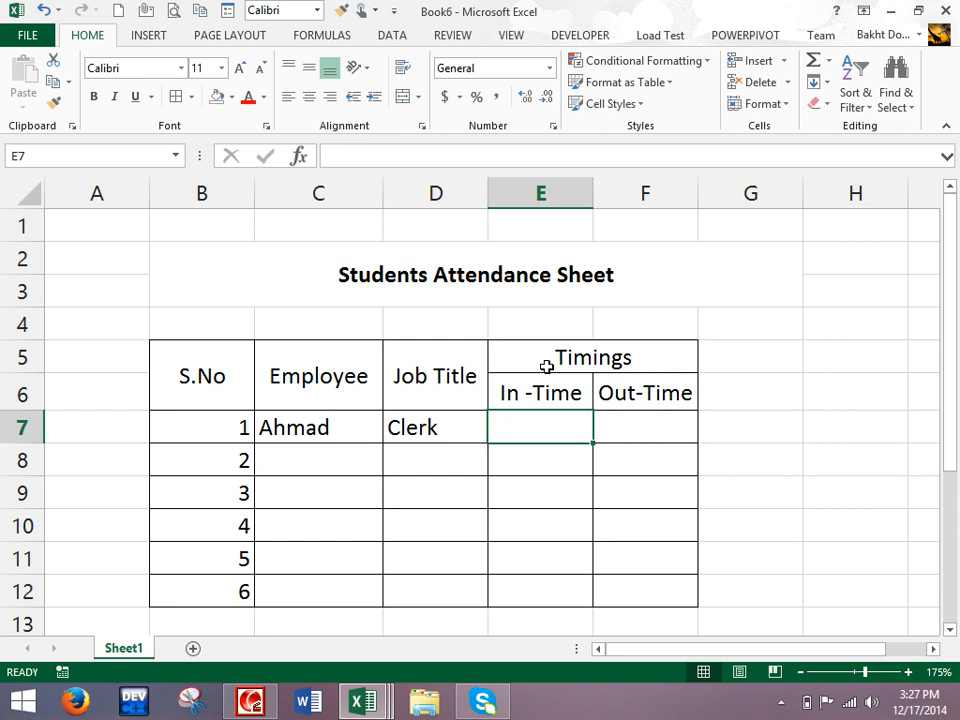
- Record In-Time 8:27 PM and Out-Time 3:27 PM for the first employee
key("ctrl+shift+semicolon")
key("Tab")
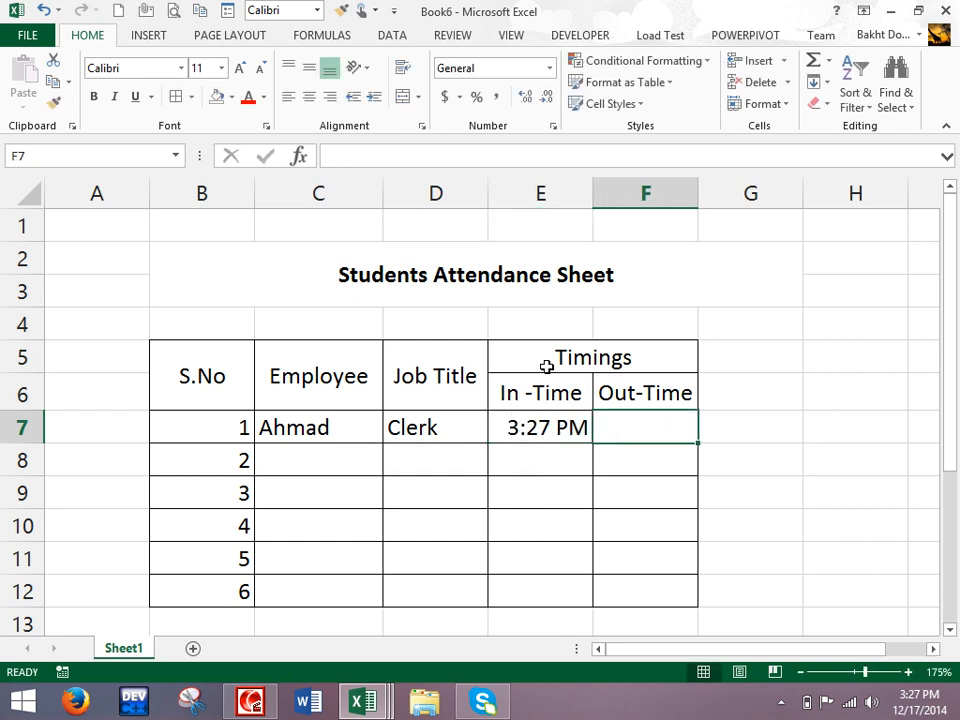
key("ctrl+shift+semicolon")
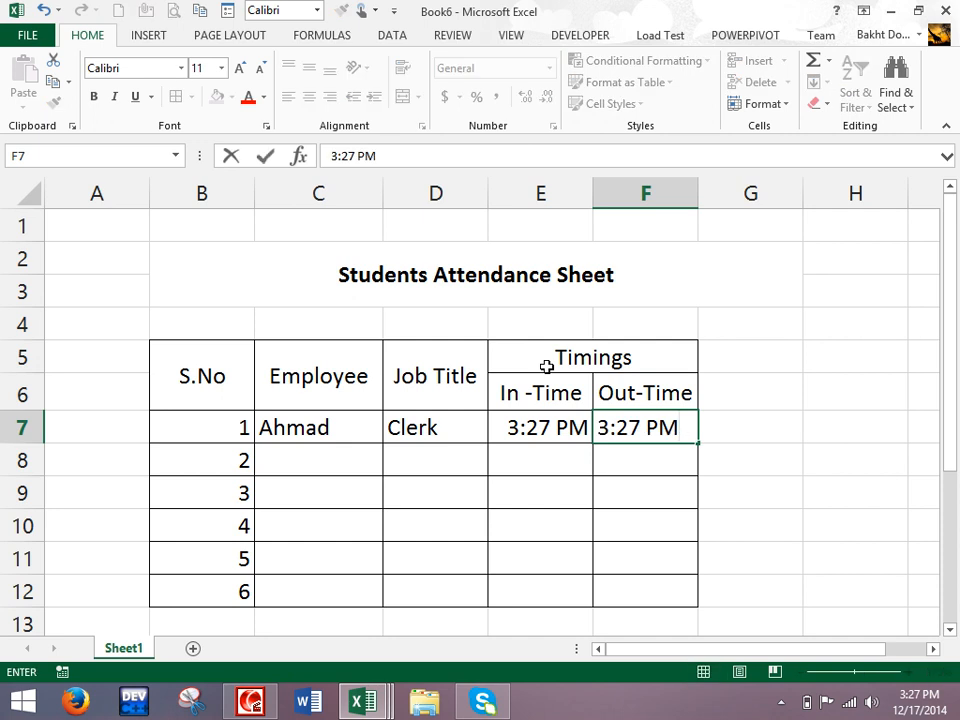
key("Left")
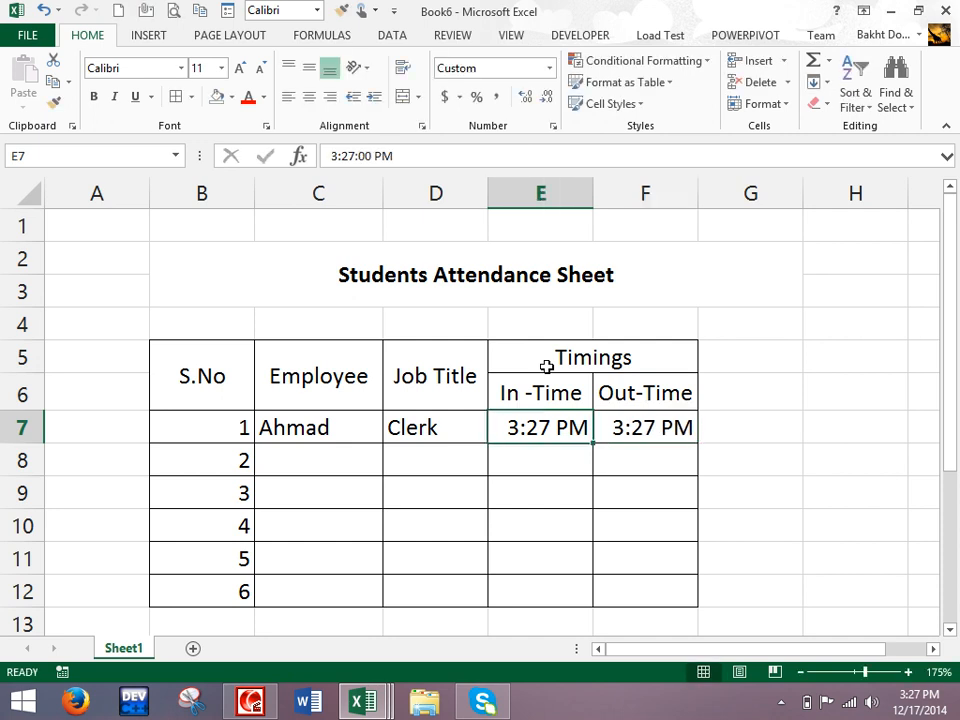
key("F2")
left_click_drag(490, 424, 478, 420)
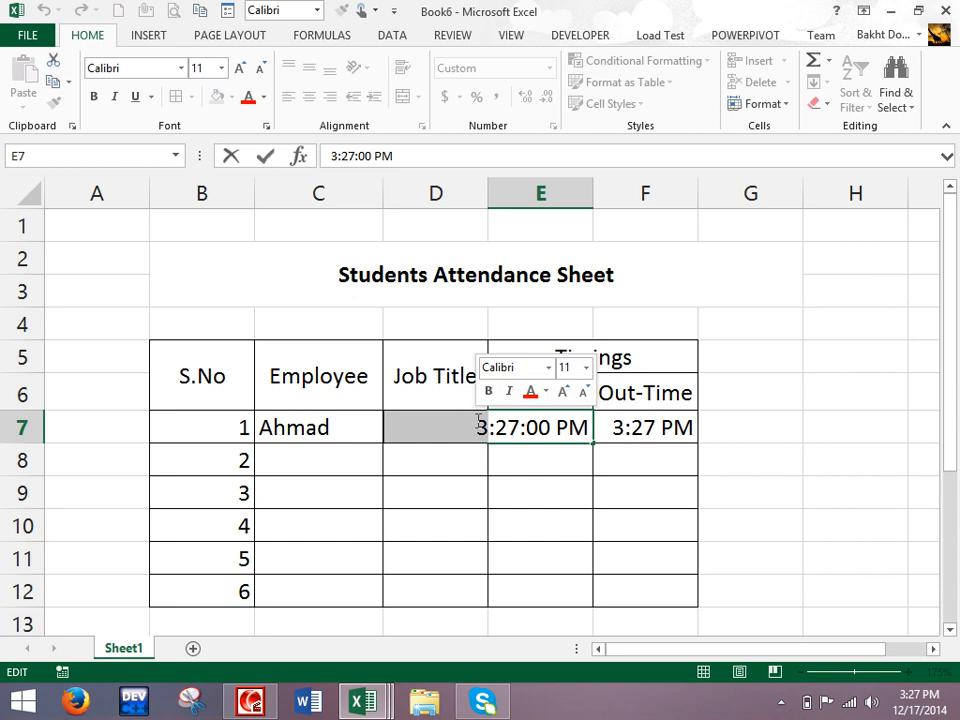
type("8")
key("Return")
- Add a 'Time Shortcut' note in G8 with 'Ctrl+Shift+' beneath it in G9
left_click(767, 554)
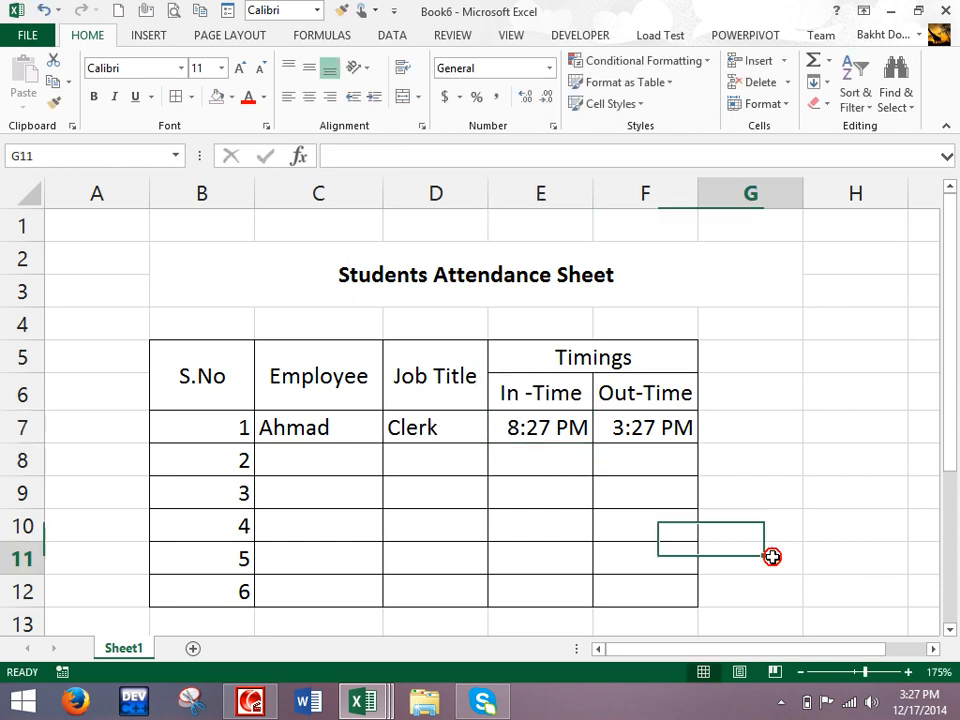
left_click(769, 465)
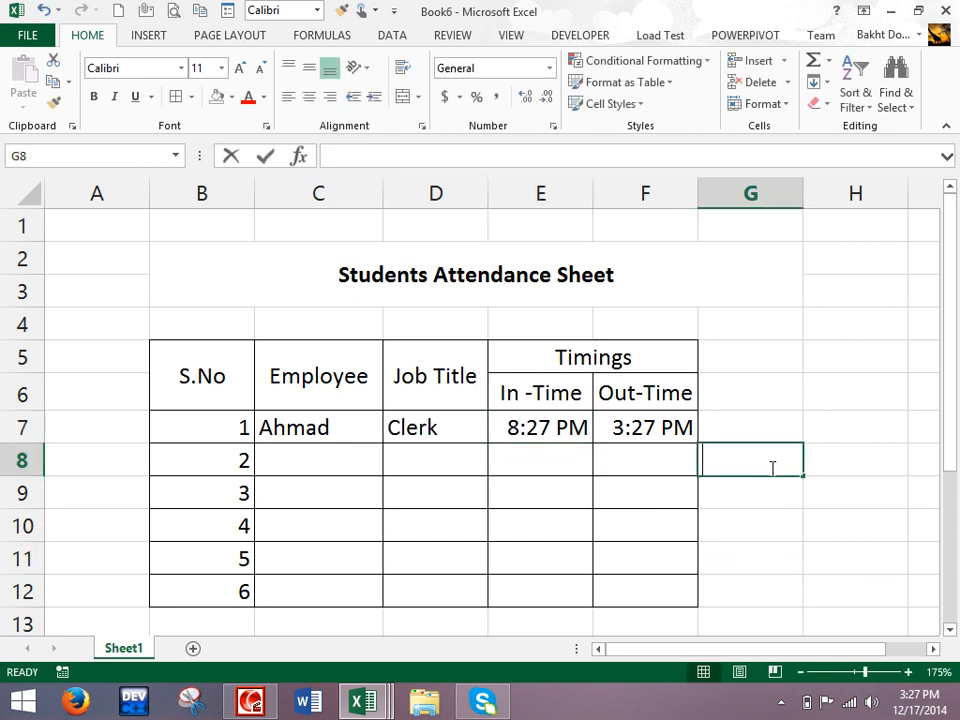
double_click(772, 467)
type("Time Shortcut")
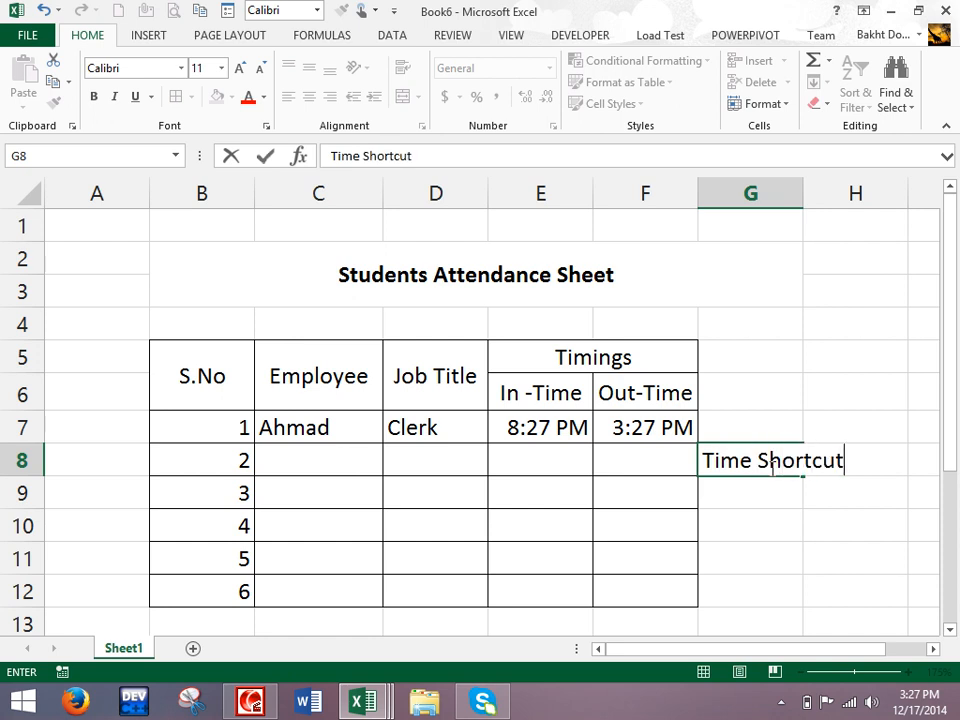
key("Return")
type("Ctrl")
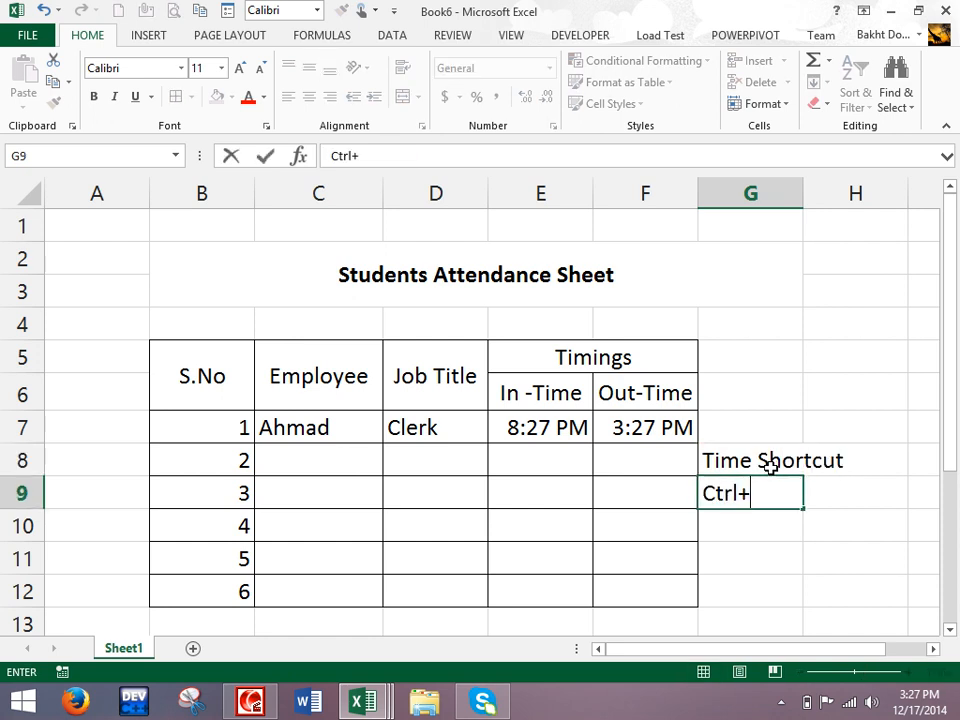
type("+Shift+;")
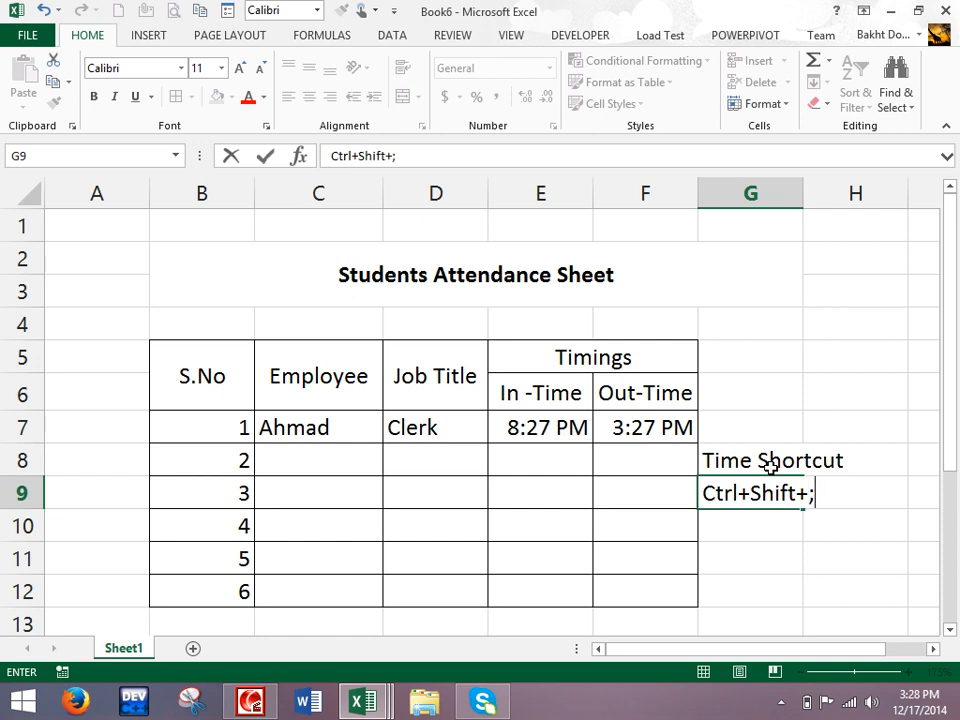
key("Return")
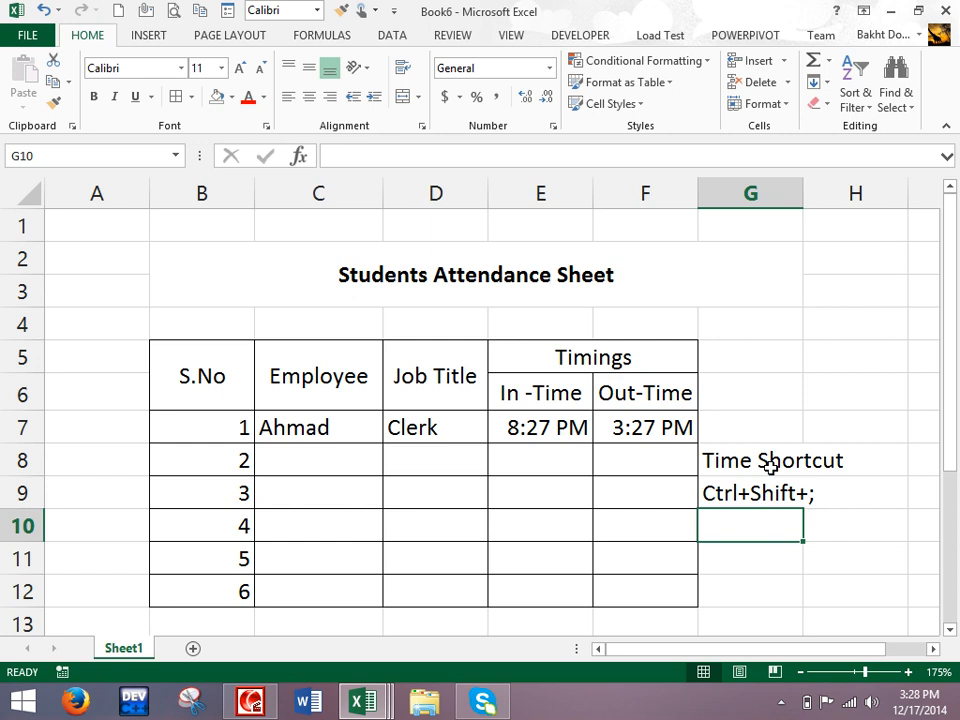
- Put a 'Date shortcut:' note in F14 with 'Ctrl+' below, and insert 12/17/2014 in F16 with Ctrl+;
key("Down")
key("Down")
key("Down")
key("Down")
key("Down")
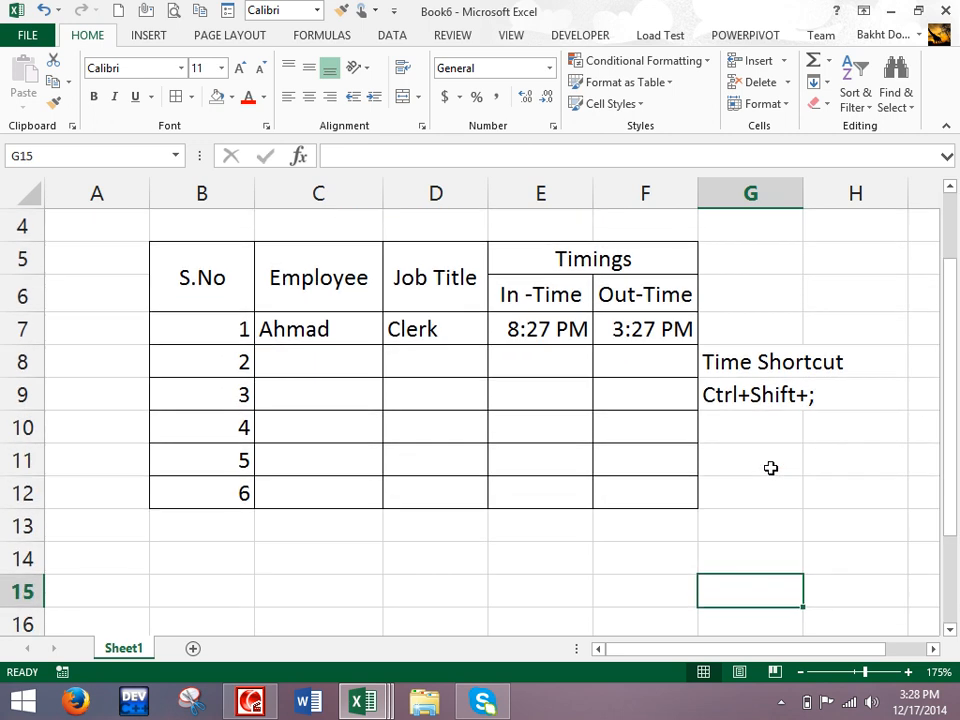
key("Up")
key("Left")
type("Date shortcut:")
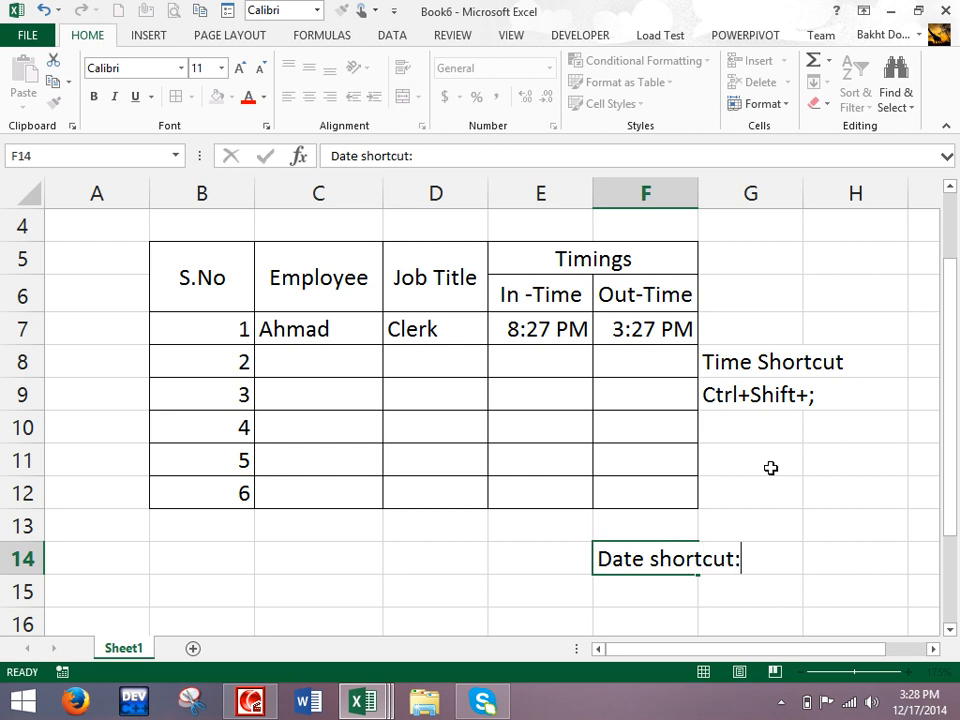
key("Return")
type("Ctrl+;")
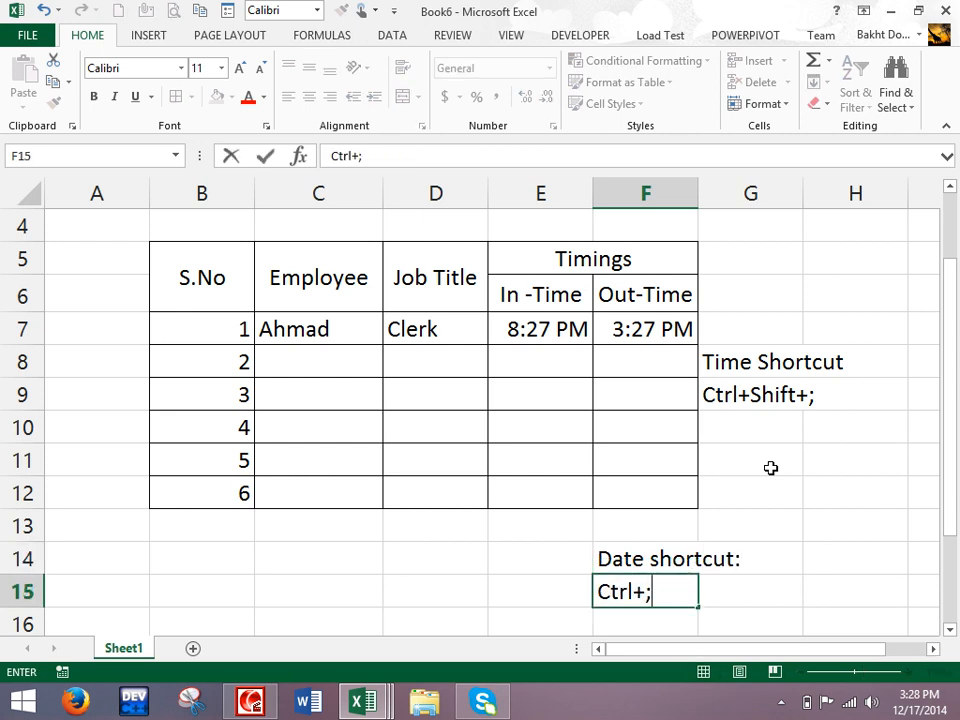
key("Return")
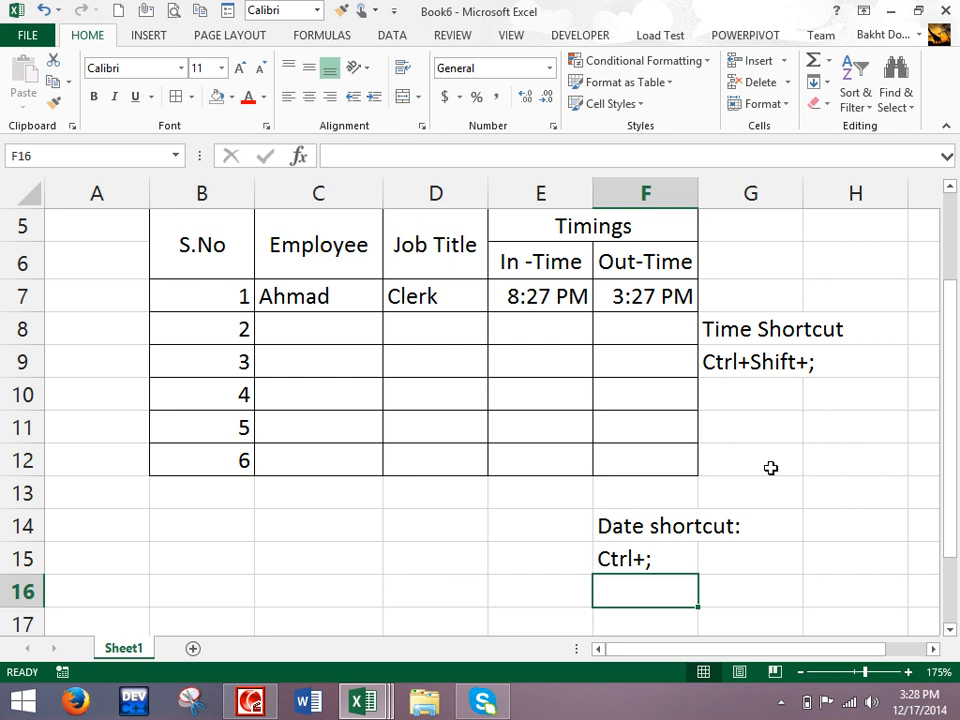
key("ctrl+semicolon")
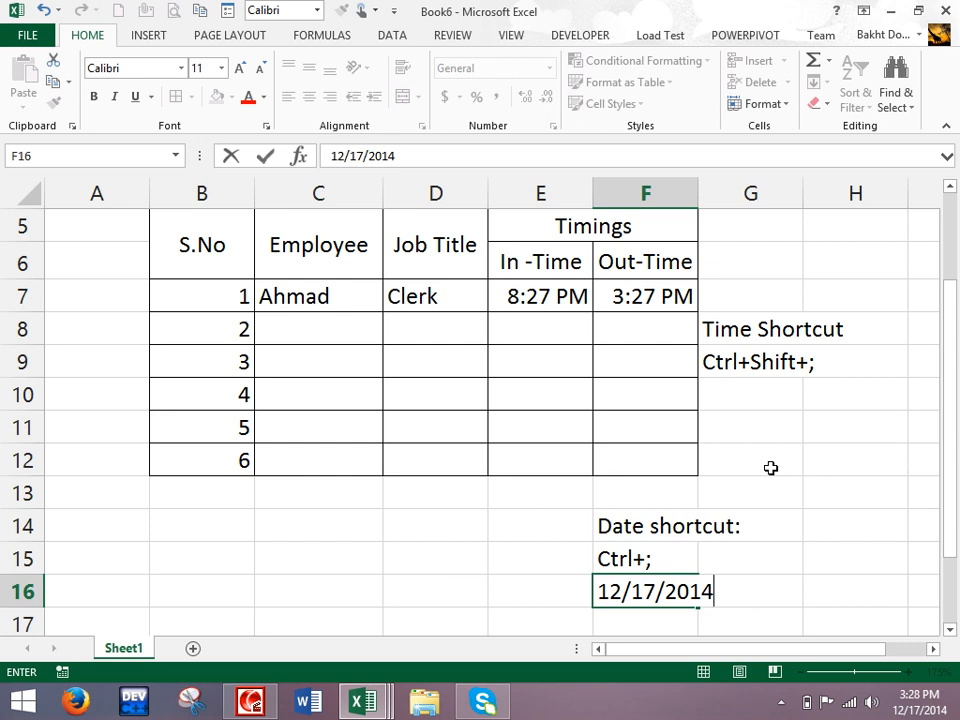
scroll(754, 366, "up", 2)
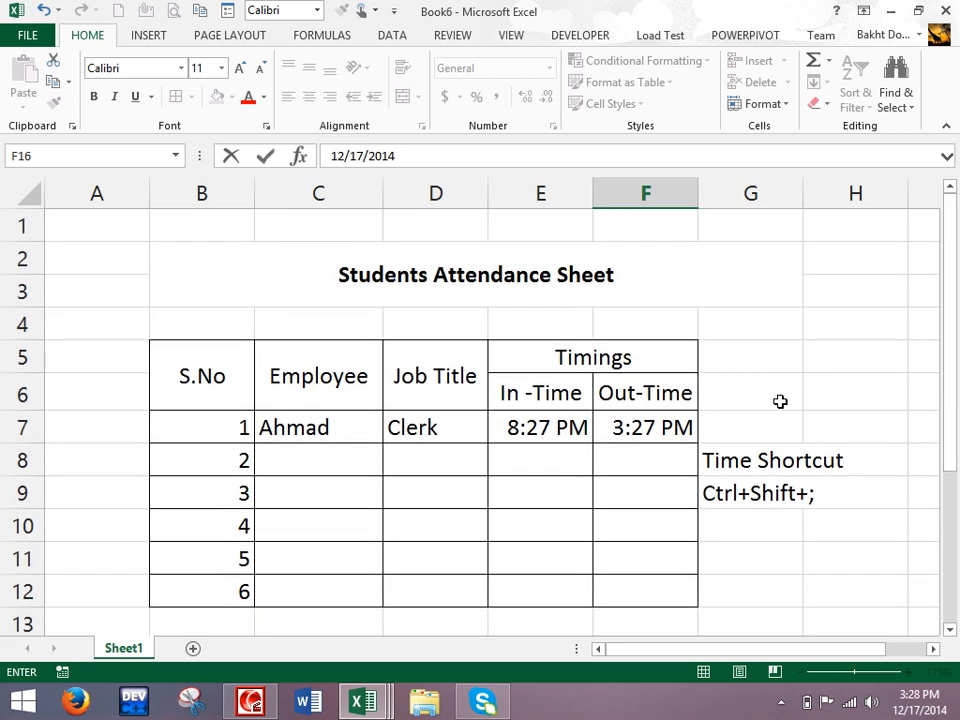
- Commit the date in F16 and drag the column border to widen the In-Time column E
left_click(651, 392)
left_click(827, 364)
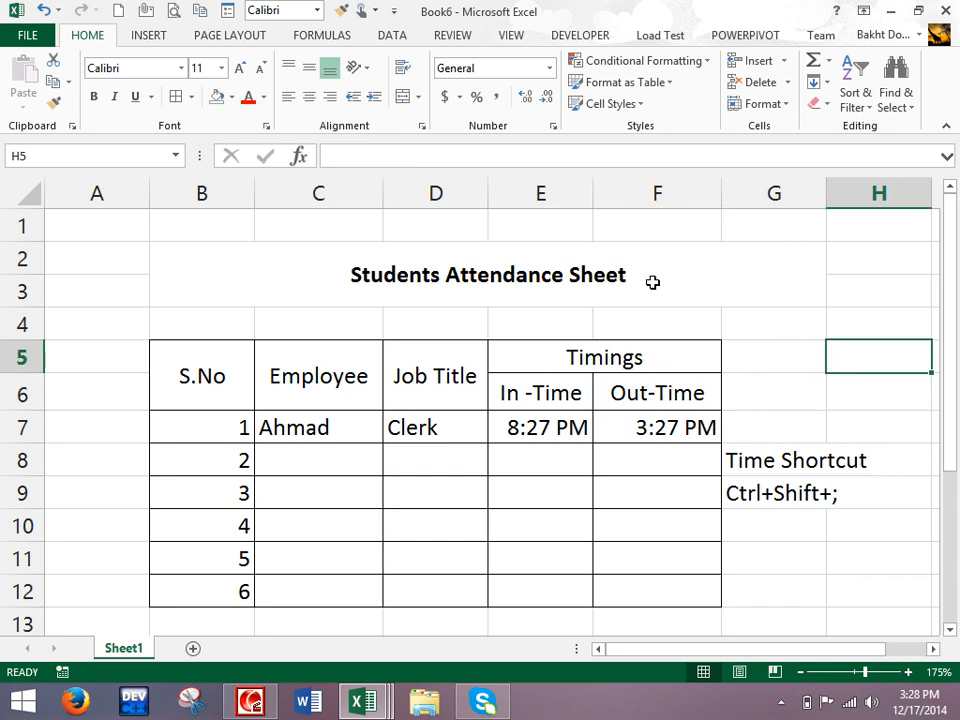
left_click_drag(105, 324, 222, 328)
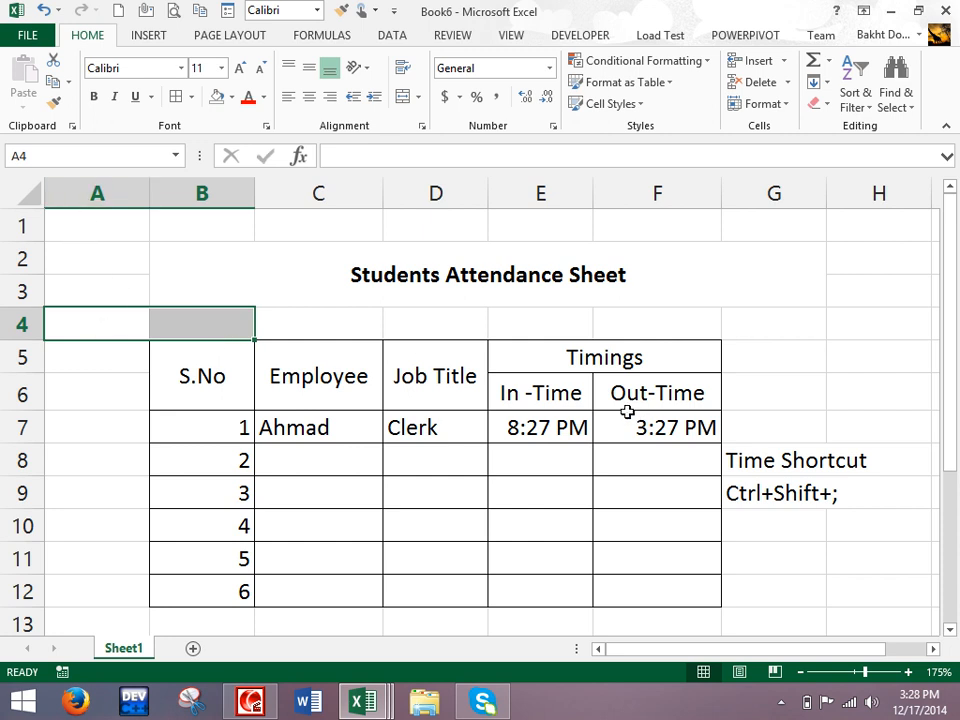
left_click_drag(529, 366, 645, 430)
left_click(664, 503)
left_click_drag(596, 204, 614, 205)
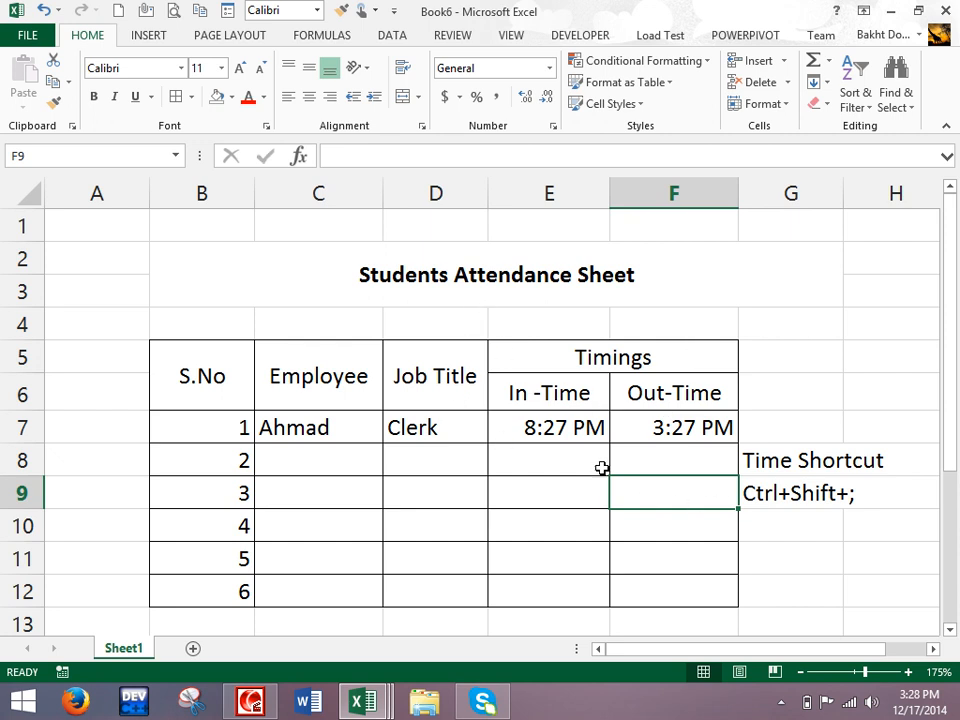
- Replace the minutes 27 with 00 in E7 so the In-Time reads 8:00 PM
double_click(573, 425)
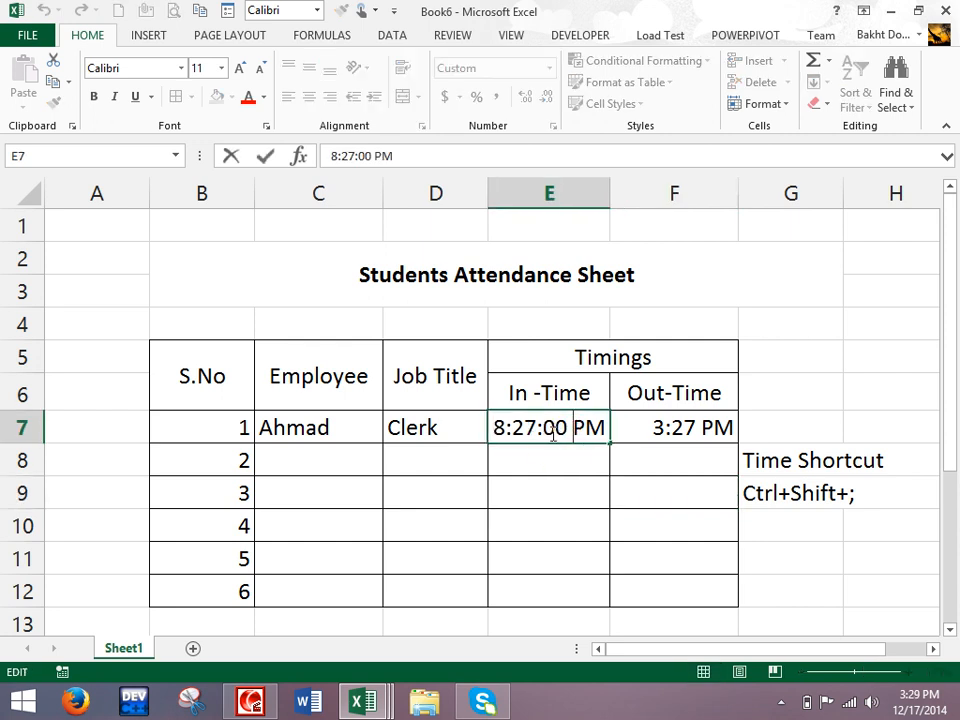
left_click_drag(537, 427, 513, 427)
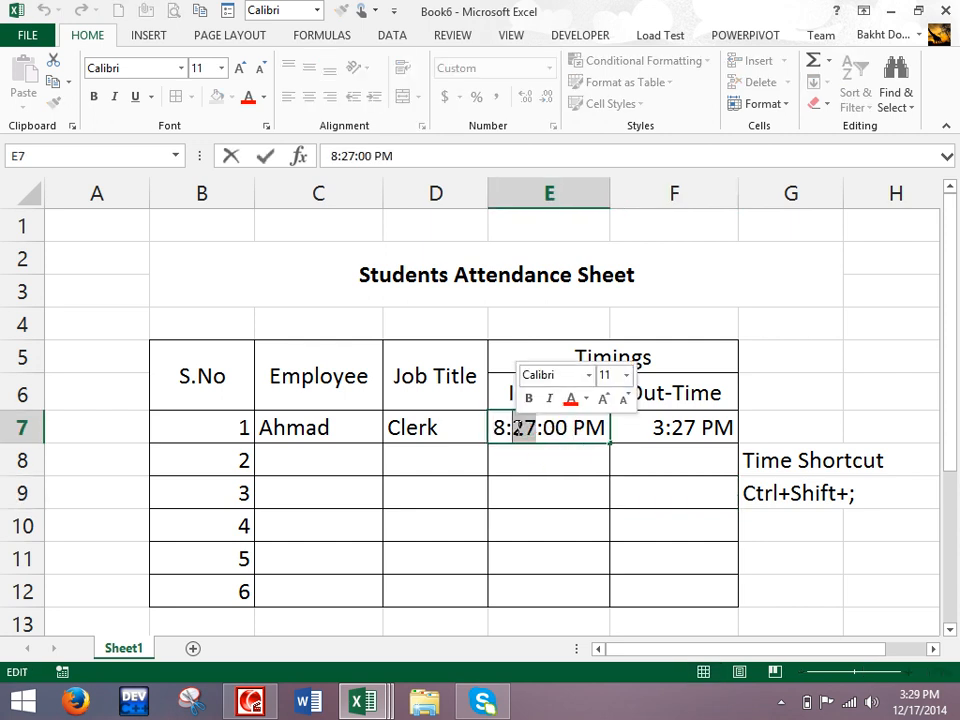
type("00")
key("Return")
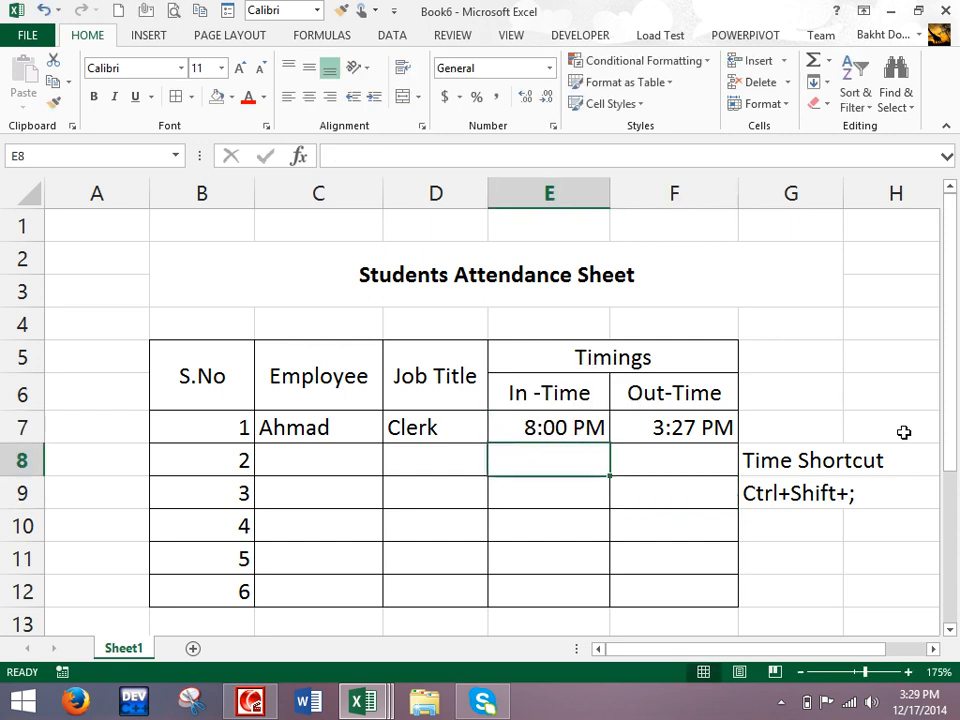
- Leave Out-Time F7 at 3:27 PM, cancel a stray entry in E7, and review its full value
left_click(708, 447)
double_click(700, 428)
key("Return")
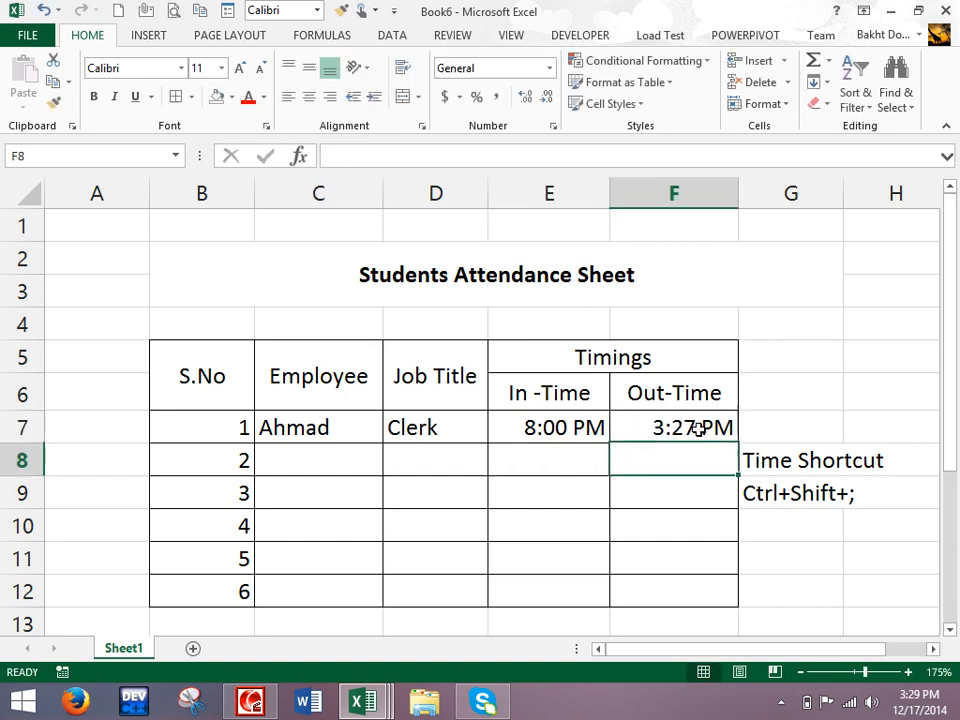
left_click(567, 428)
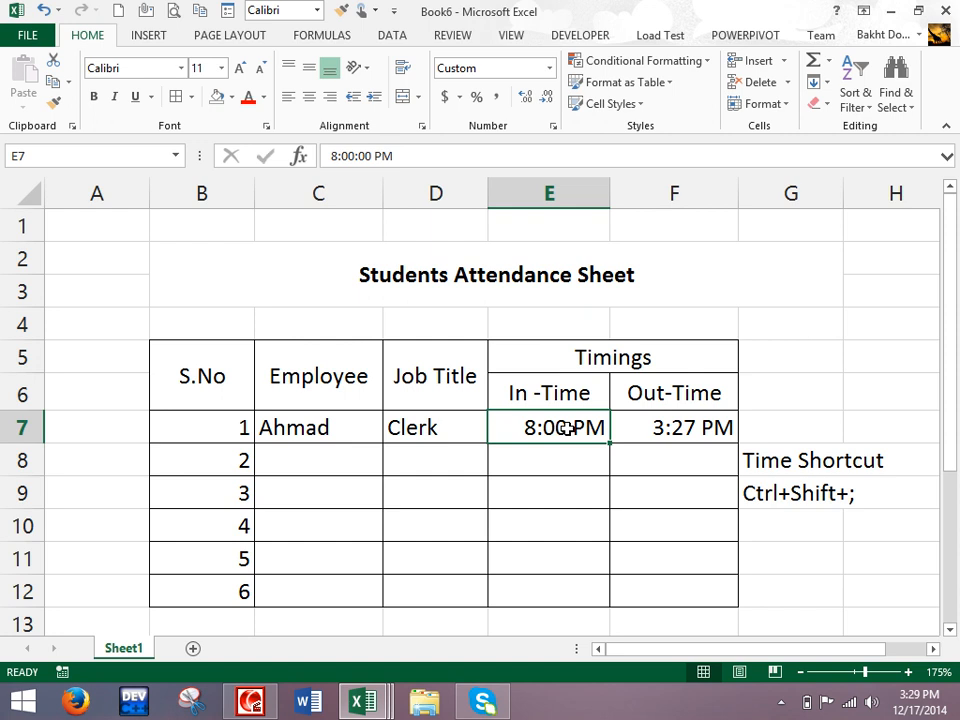
type("y")
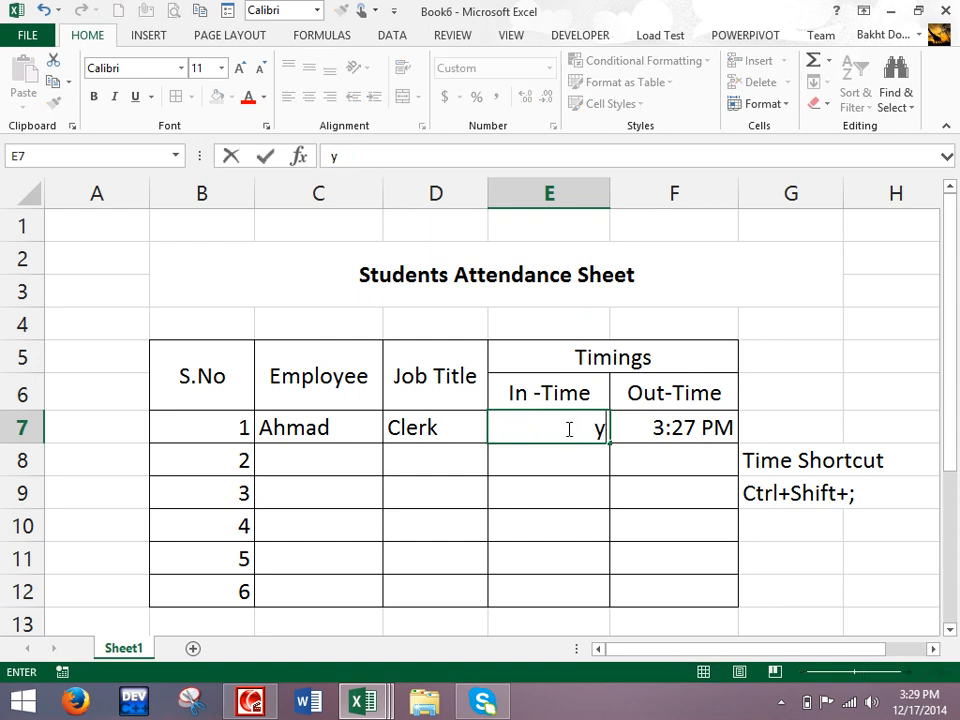
key("Escape")
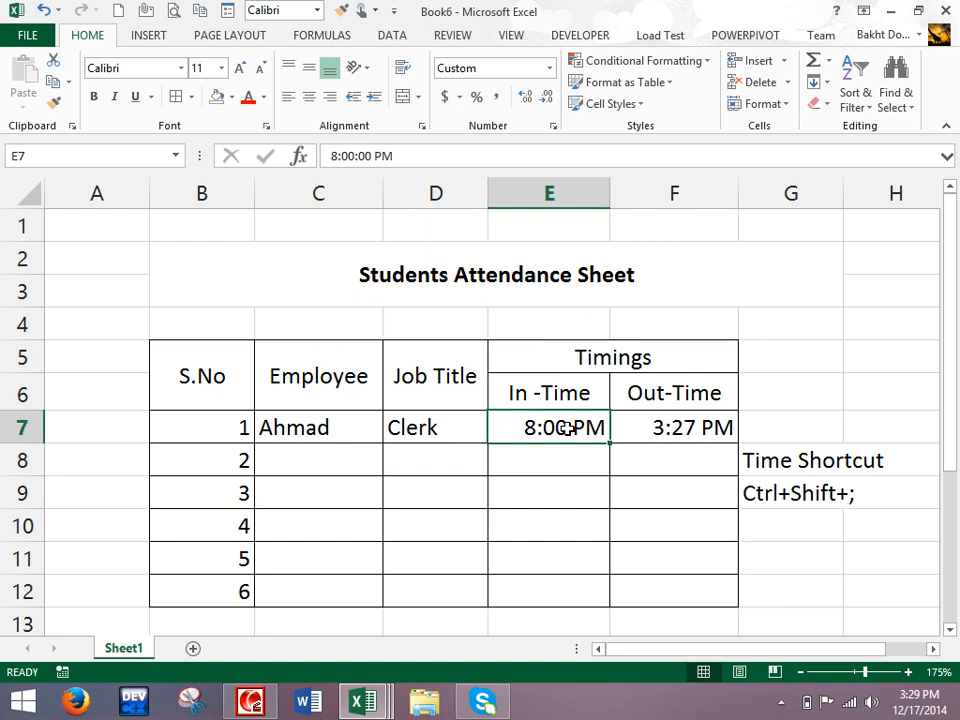
double_click(567, 428)
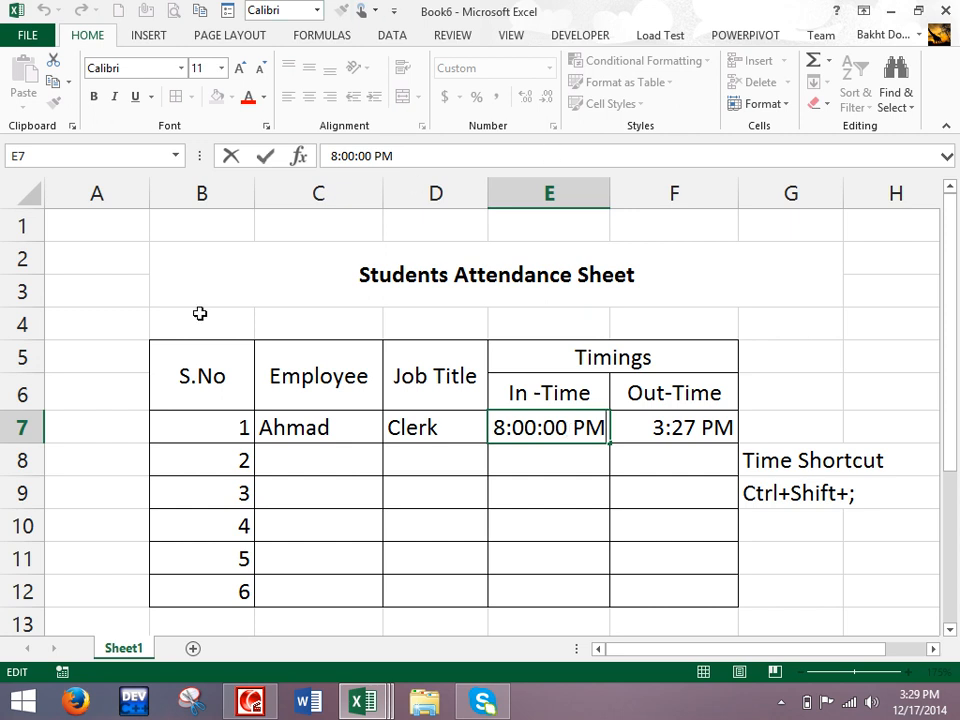
left_click(214, 260)
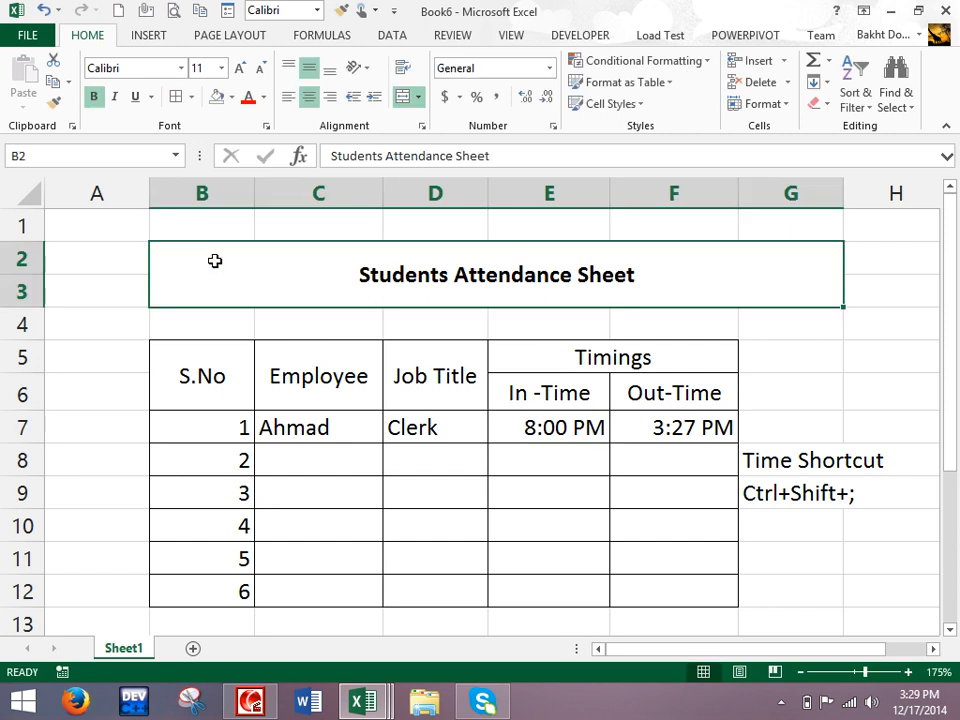
- Open Print Preview of the attendance sheet and use Zoom to Page to enlarge the table
left_click(424, 389)
left_click(145, 10)
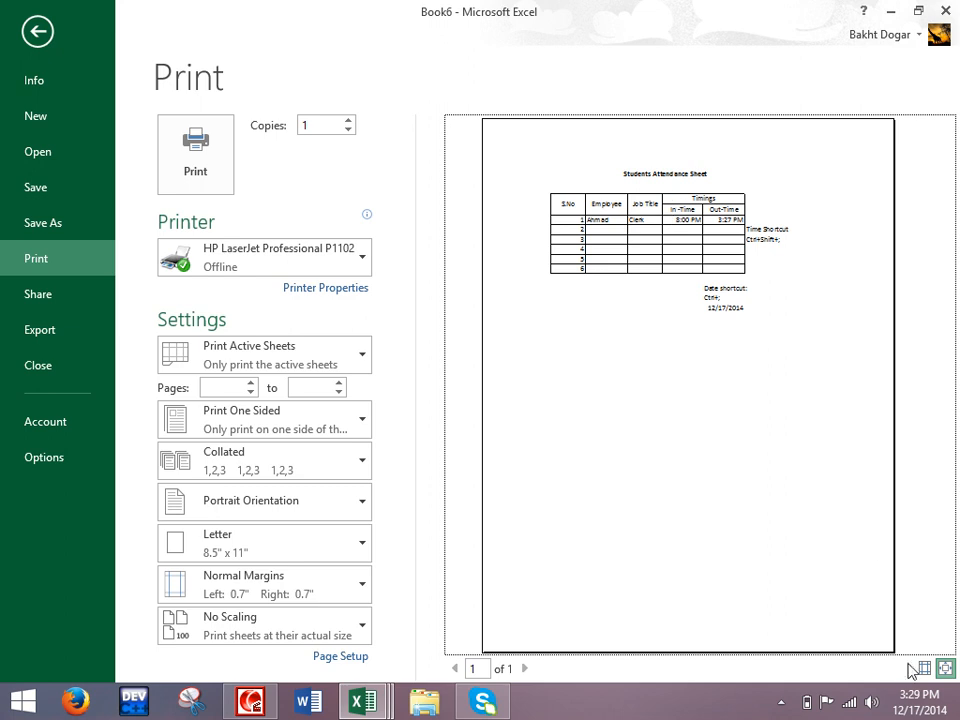
left_click(945, 668)
left_click(945, 668)
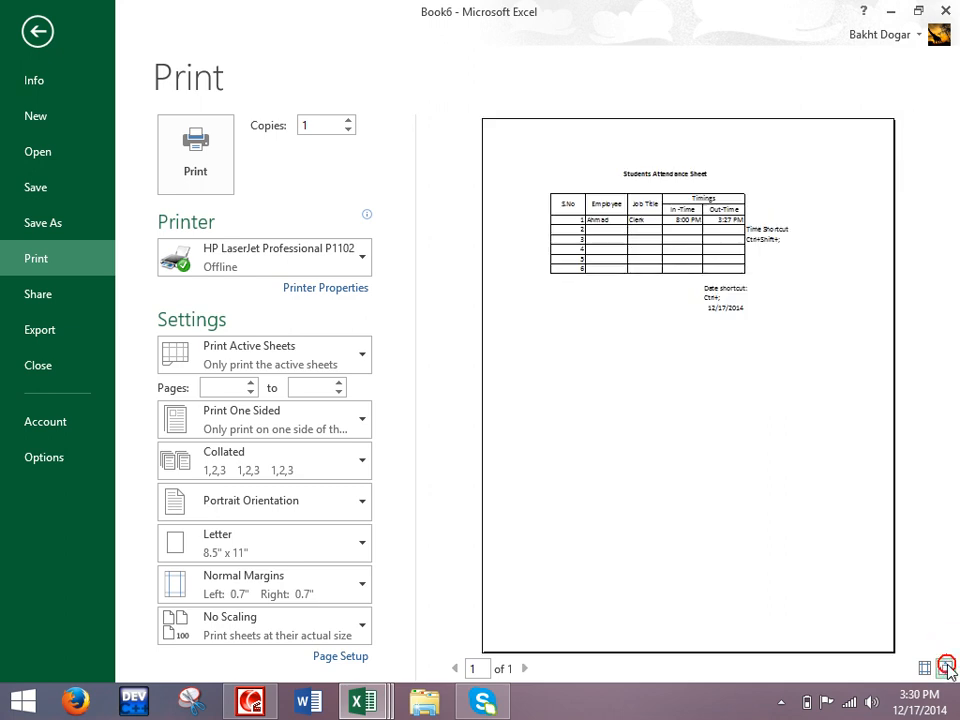
left_click(945, 668)
left_click(711, 645)
left_click_drag(729, 644, 724, 639)
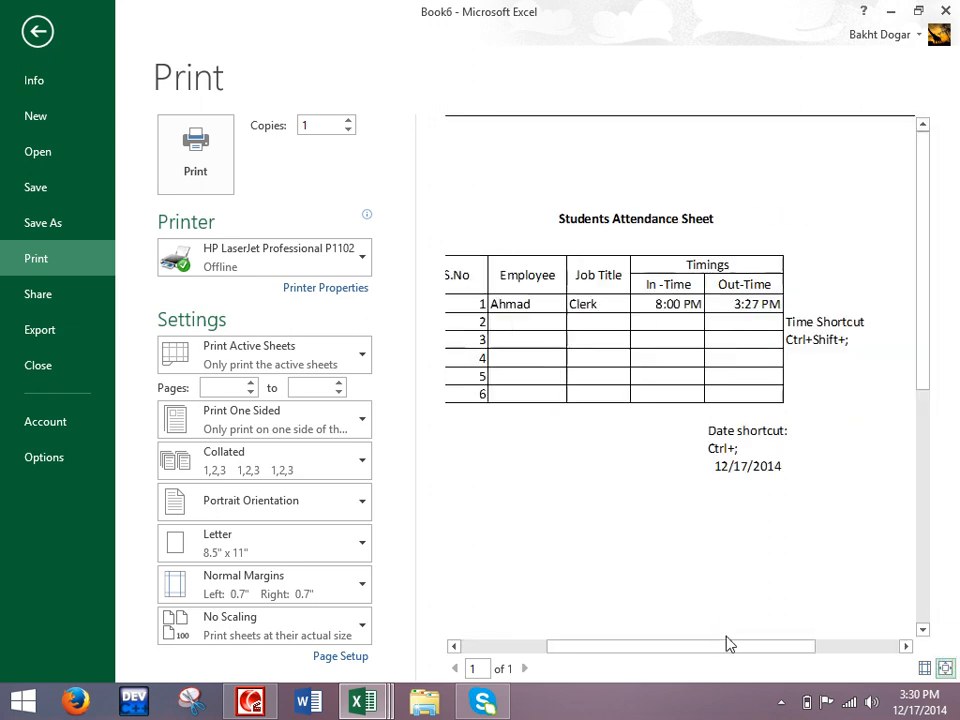
left_click_drag(575, 655, 568, 645)
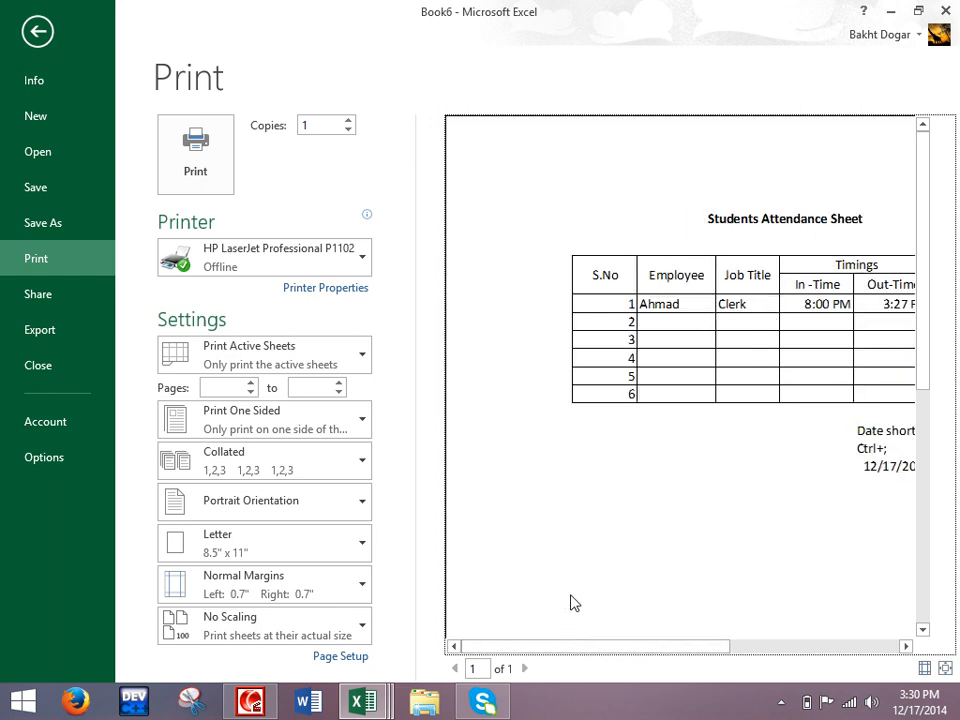
- Leave print preview, select the G8:G9 time notes, and create blank workbook Book7
key("Escape")
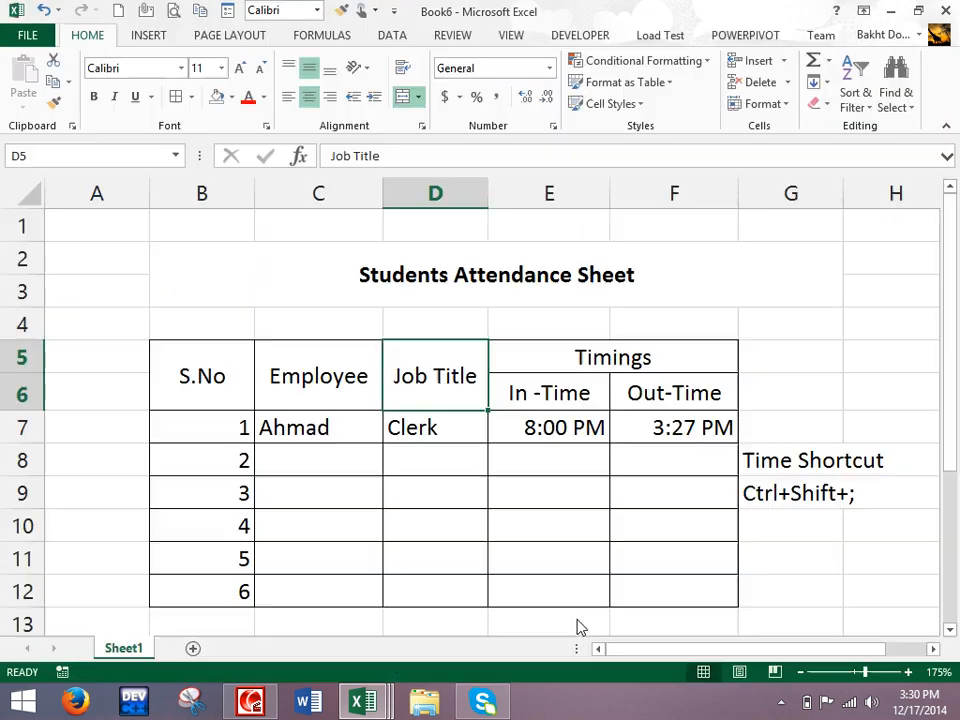
left_click(232, 38)
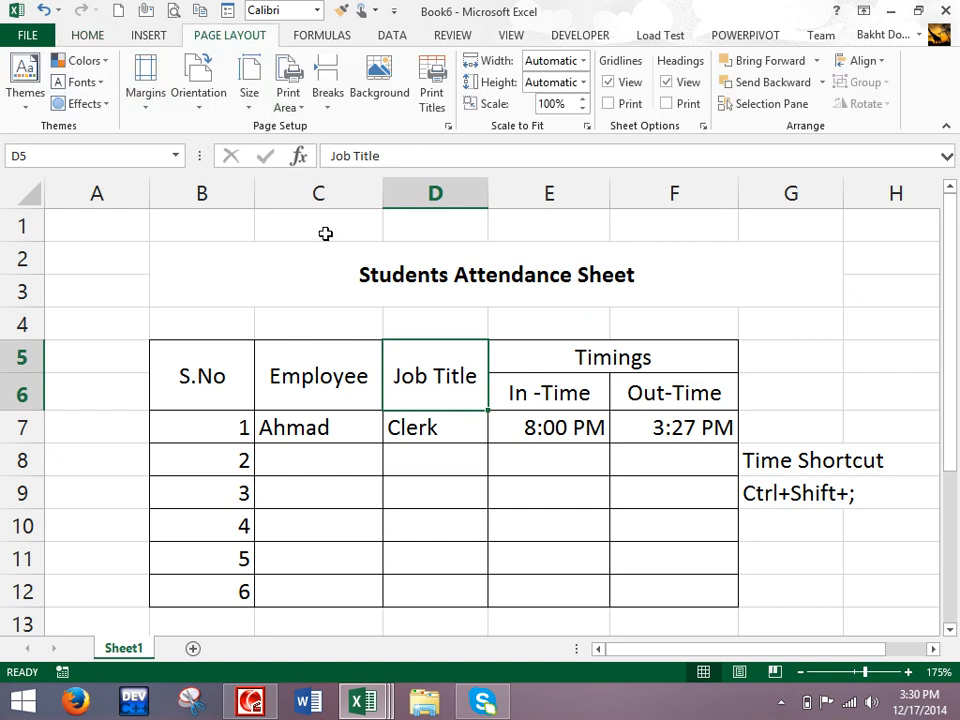
left_click_drag(786, 468, 790, 495)
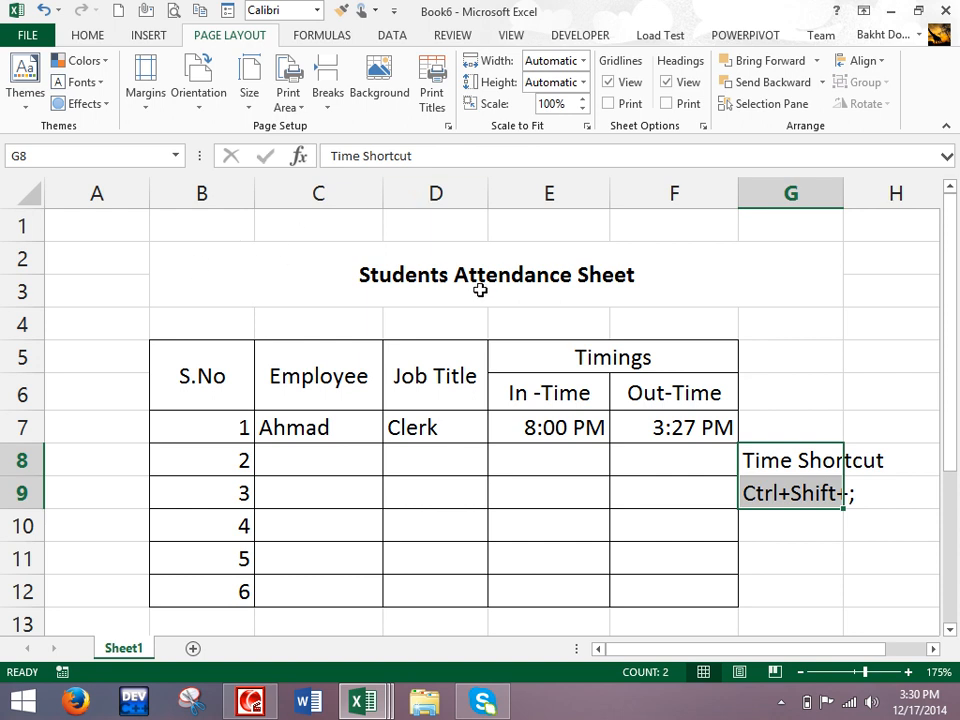
left_click(119, 11)
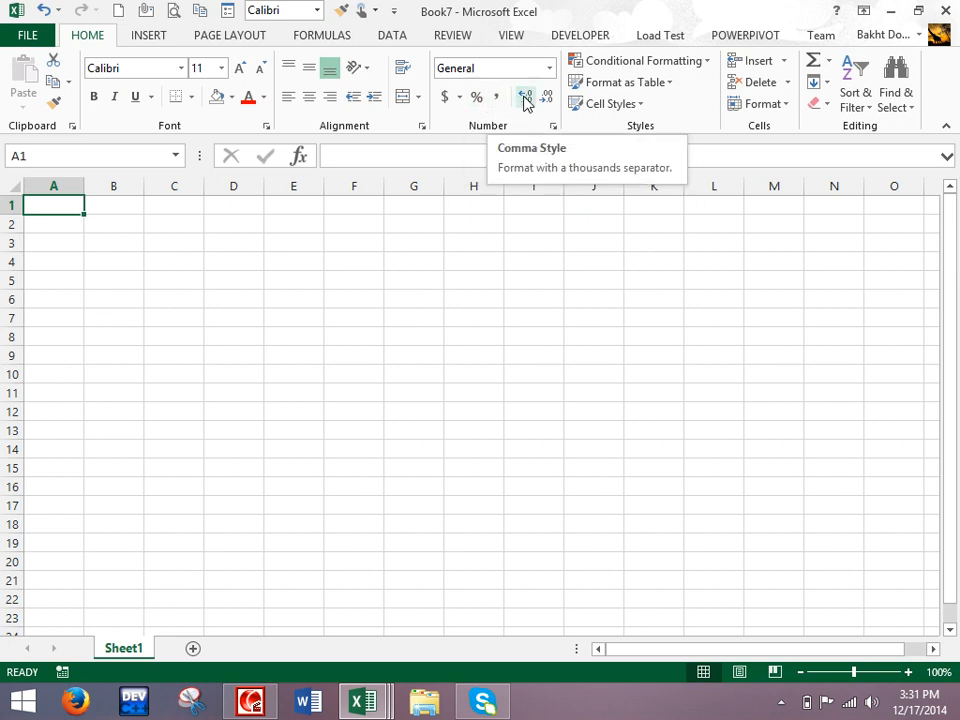
- Copy the Name, Salary, Address, Post table from Book2 and paste it at A1 of a new workbook
left_click(345, 356)
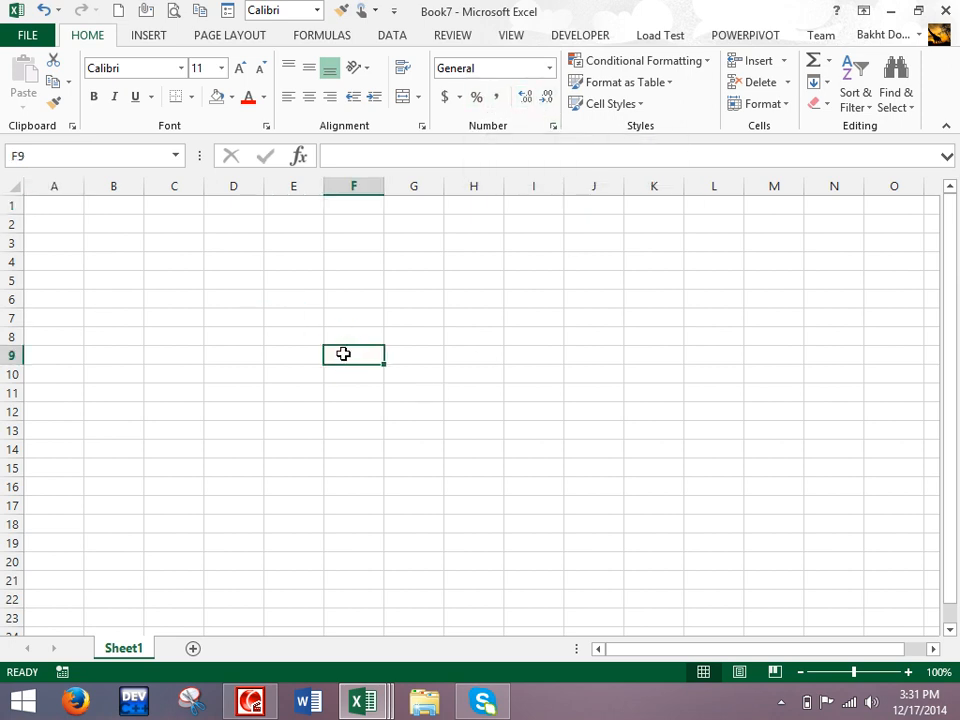
scroll(343, 351, "up", 6)
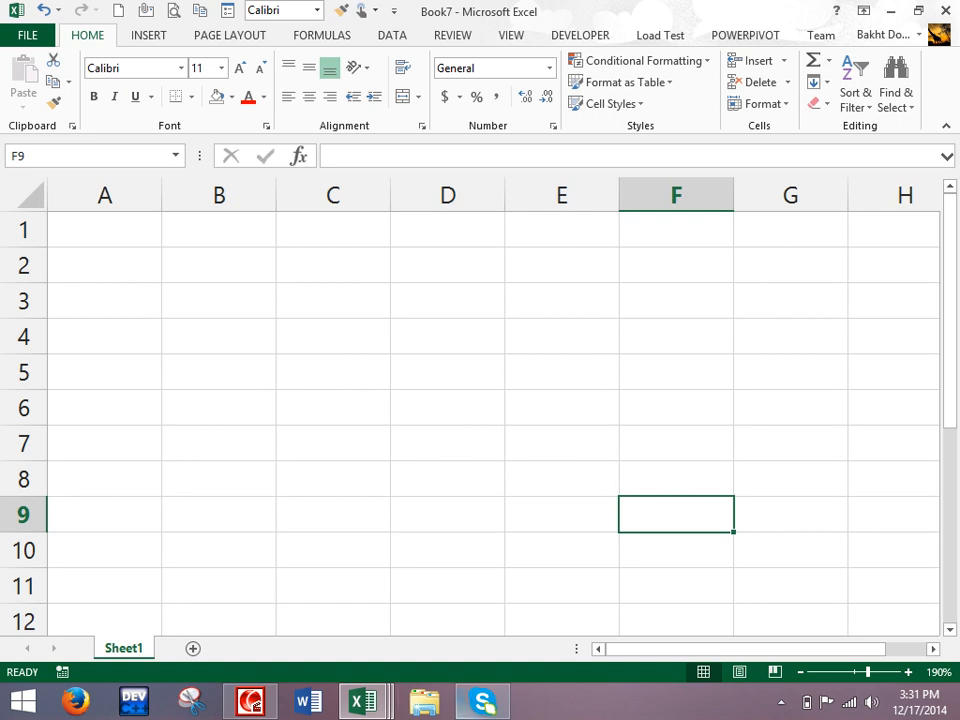
mouse_move(362, 700)
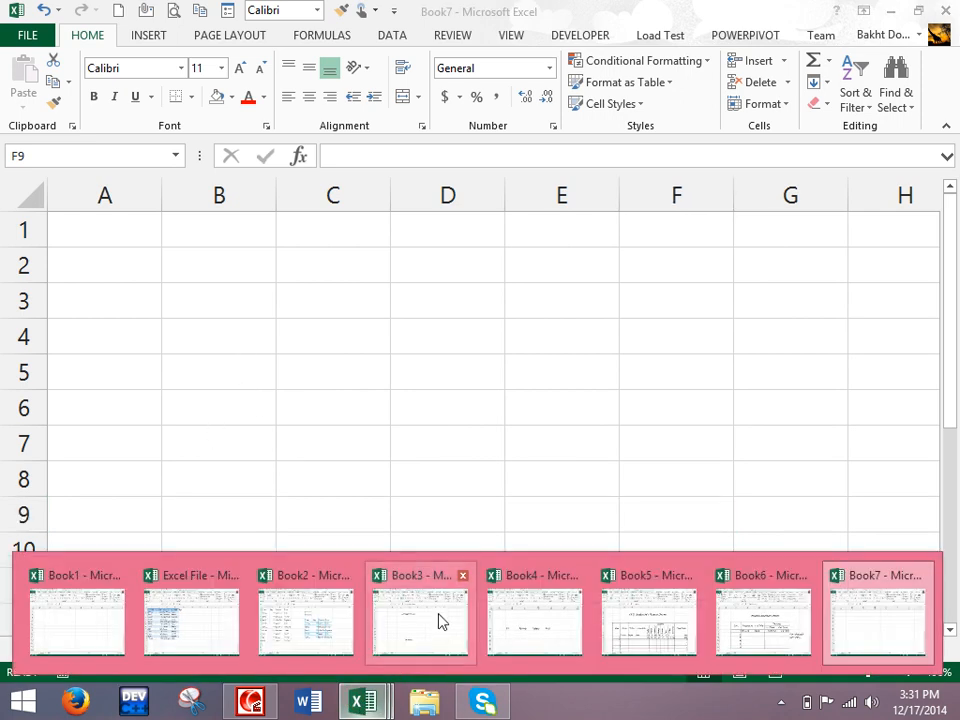
left_click(306, 621)
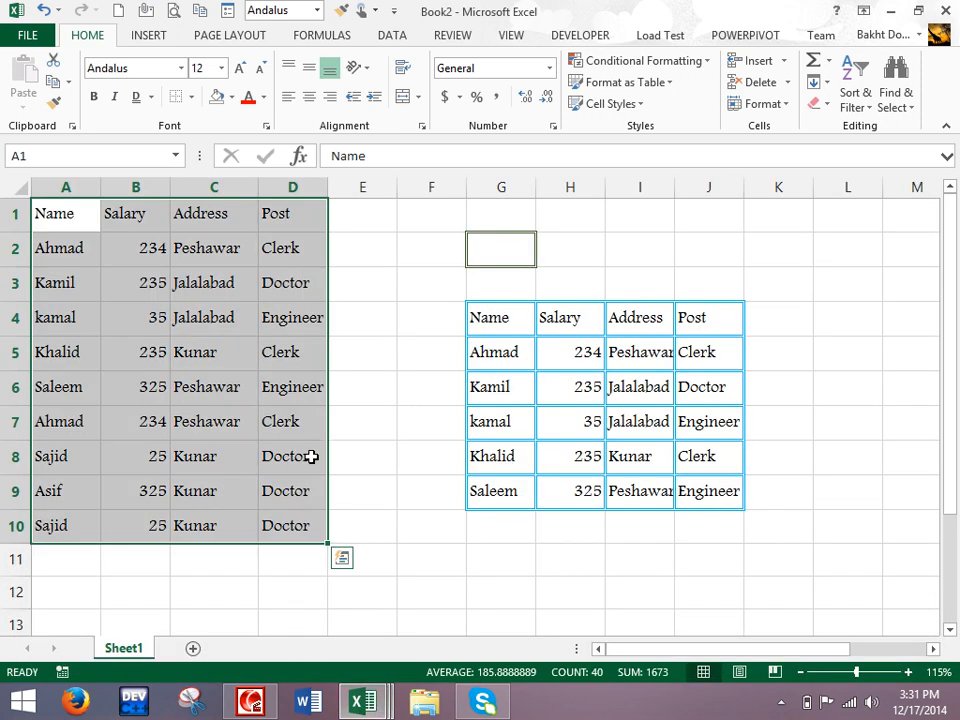
key("ctrl+c")
left_click(118, 10)
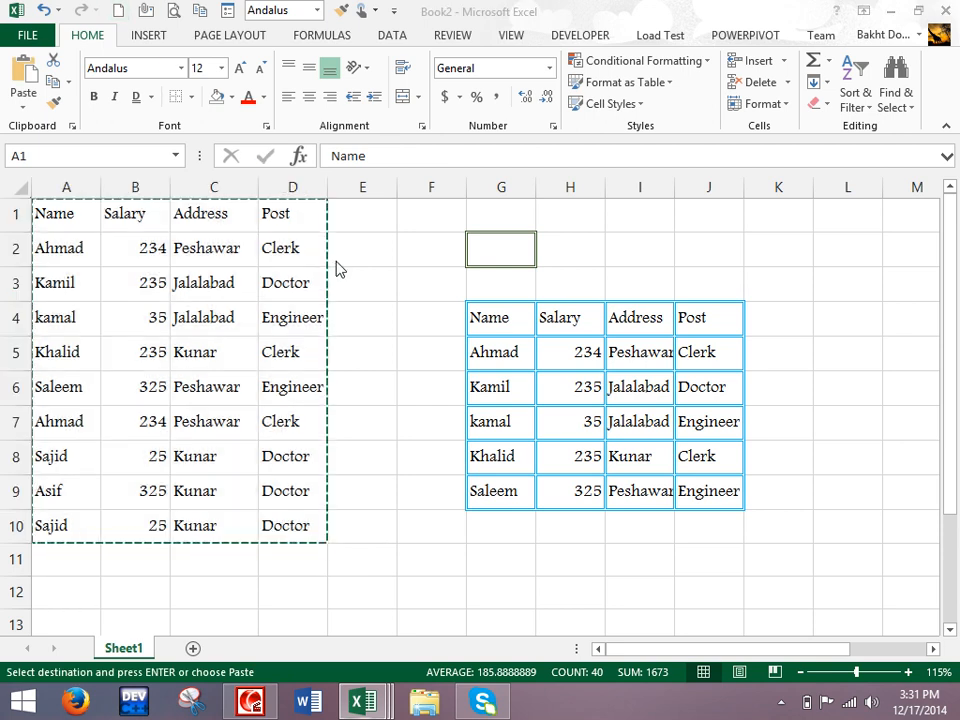
scroll(435, 309, "up", 3)
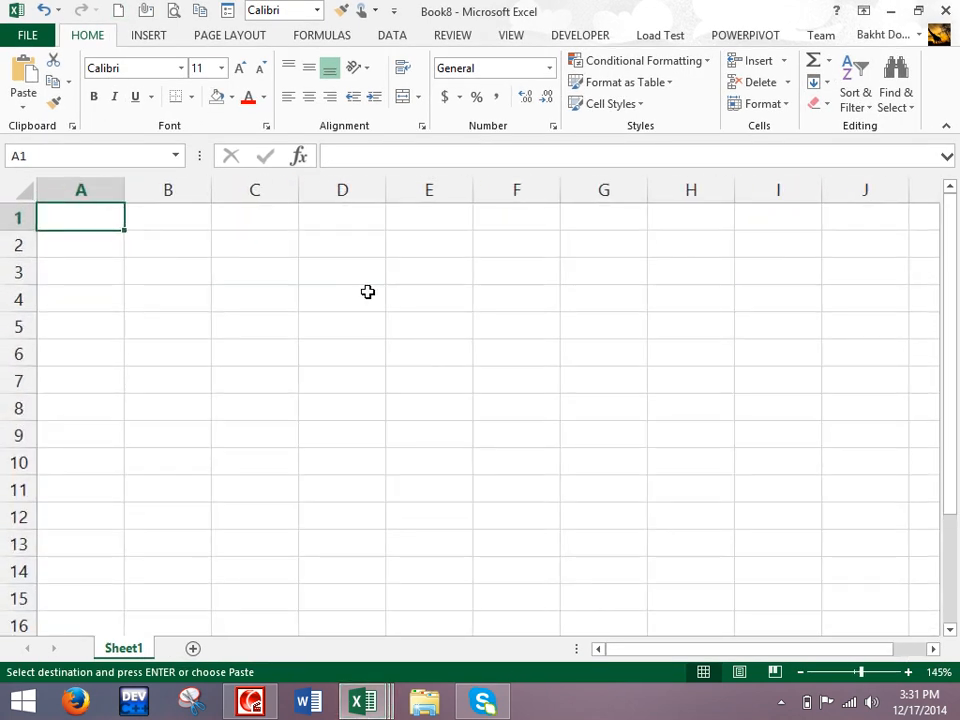
key("ctrl+v")
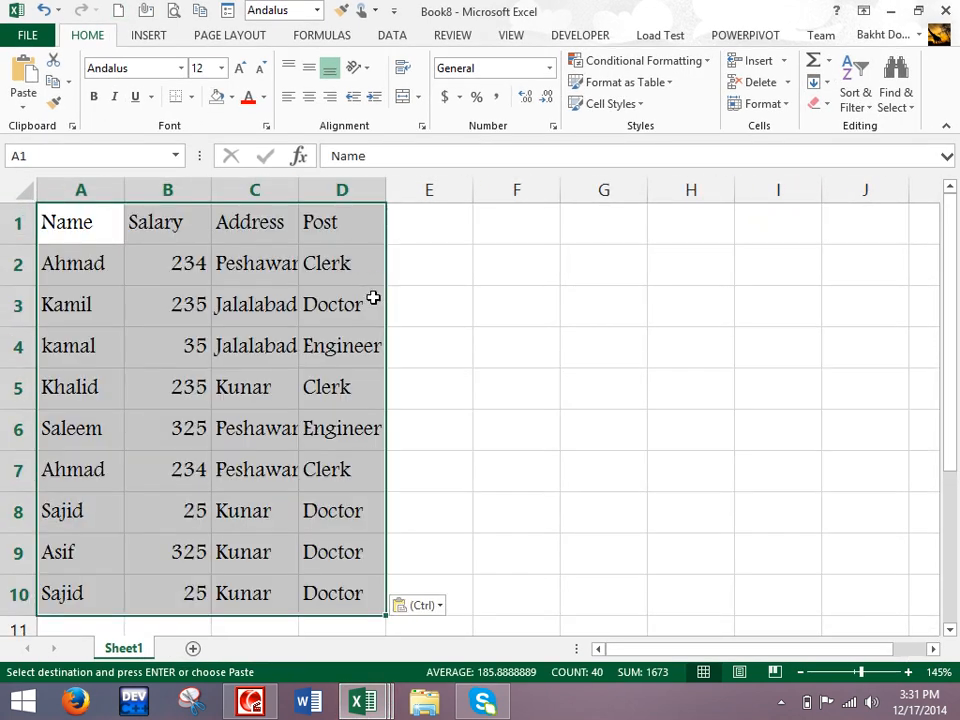
- Enter 1000 and 2000 in B2:B3, fill the series to 9000 in B10, and widen column B
left_click(167, 257)
type("1000")
key("Return")
type("2000")
key("Return")
left_click_drag(176, 264, 197, 598)
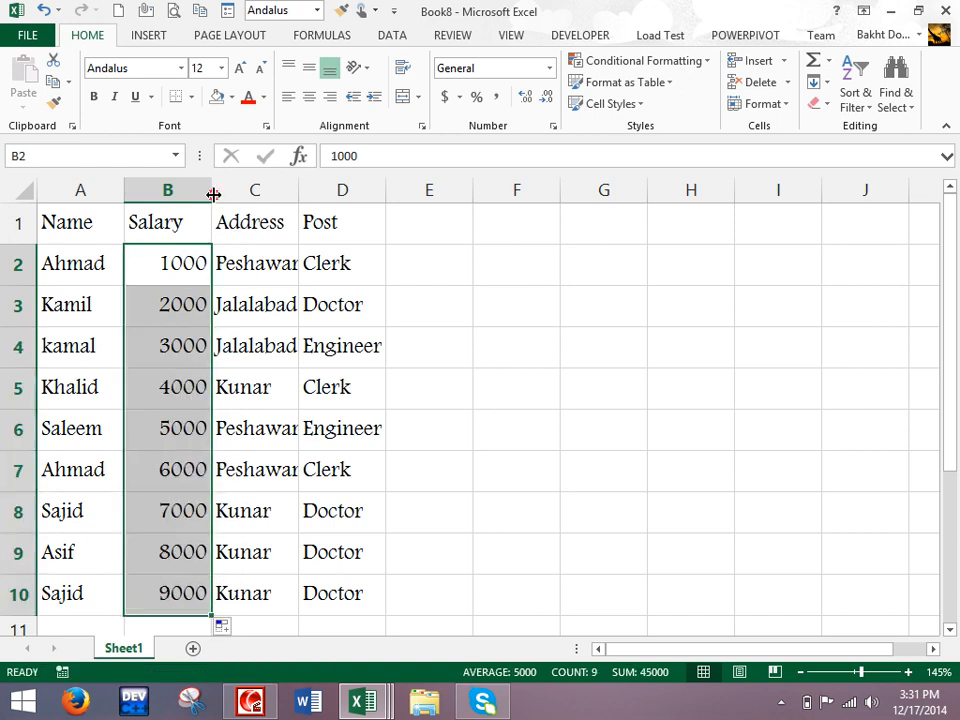
left_click_drag(210, 190, 249, 192)
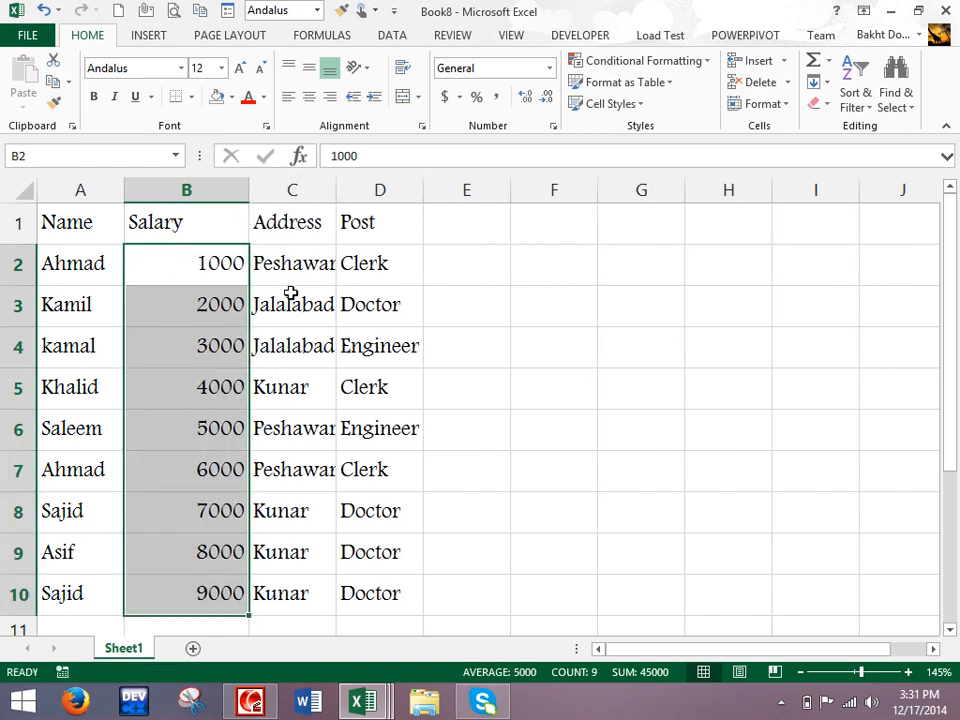
left_click(459, 97)
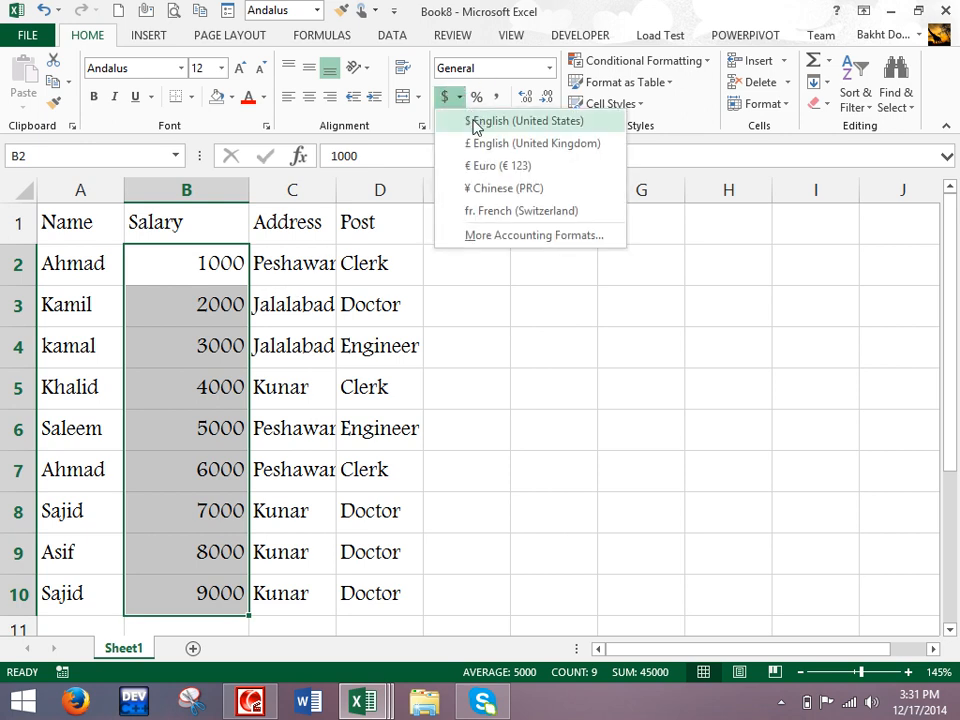
- Show the salaries in dollar, pound, euro, yuan and Swiss franc accounting formats, widening column B
left_click(475, 122)
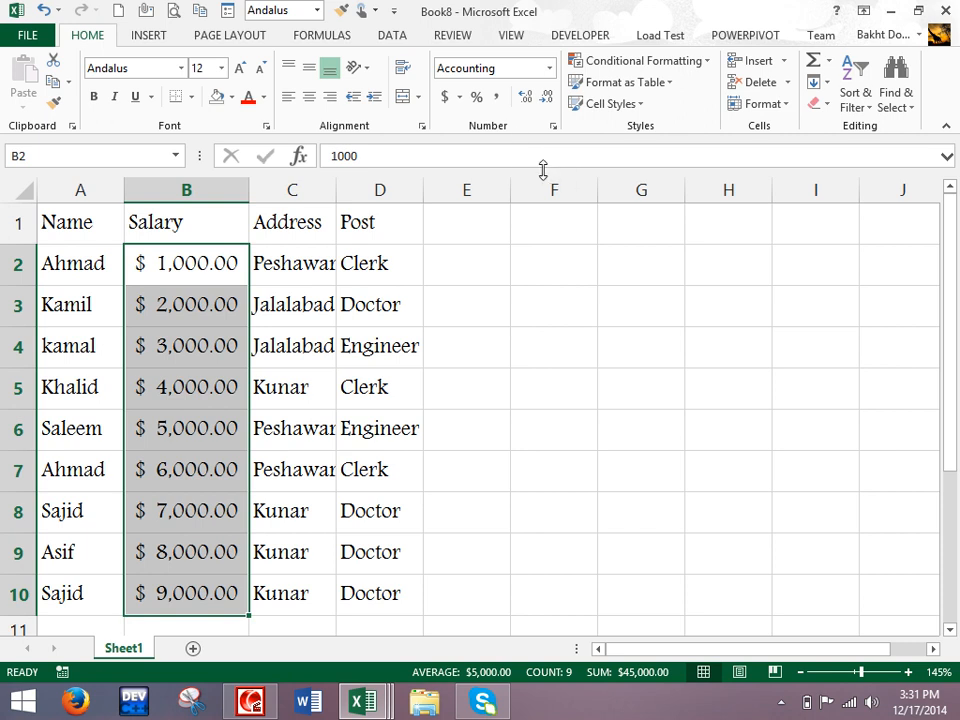
left_click(459, 97)
left_click(476, 144)
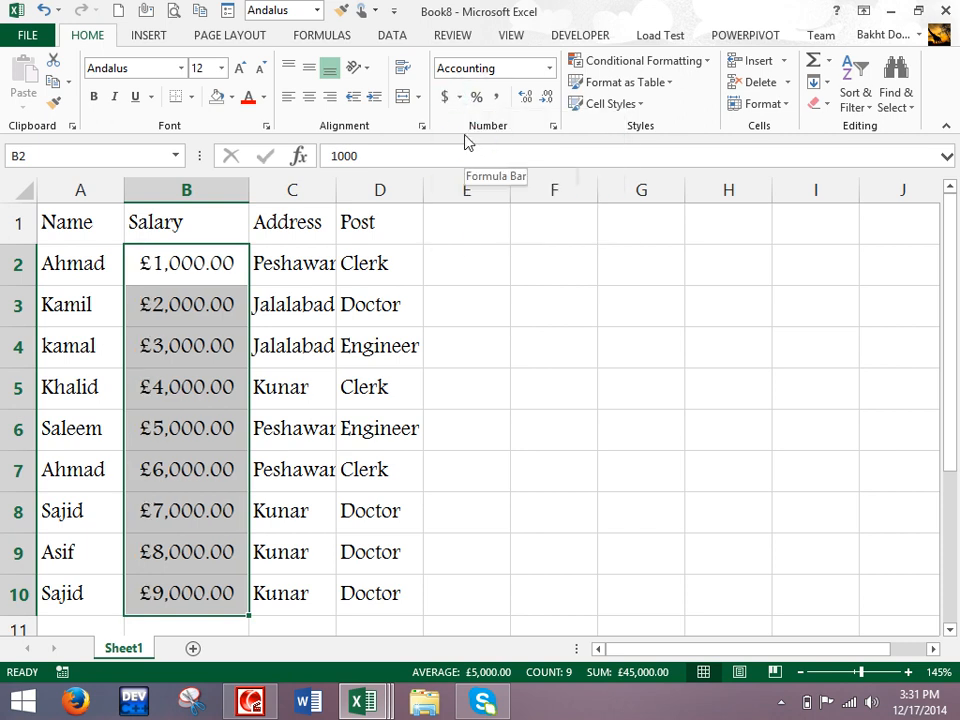
left_click(458, 97)
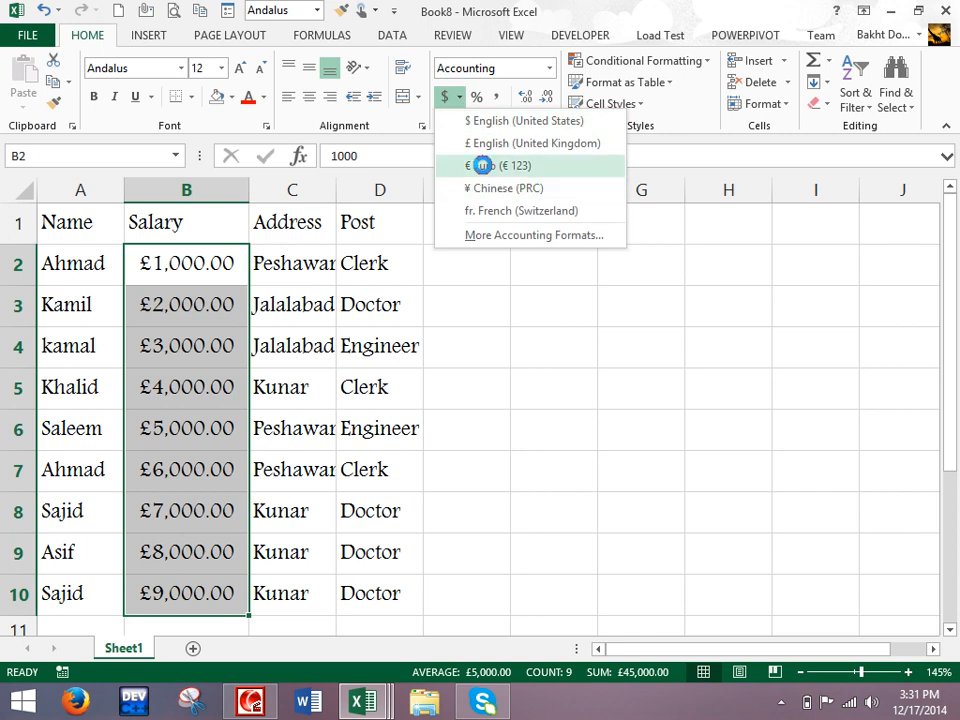
left_click(484, 167)
left_click(460, 97)
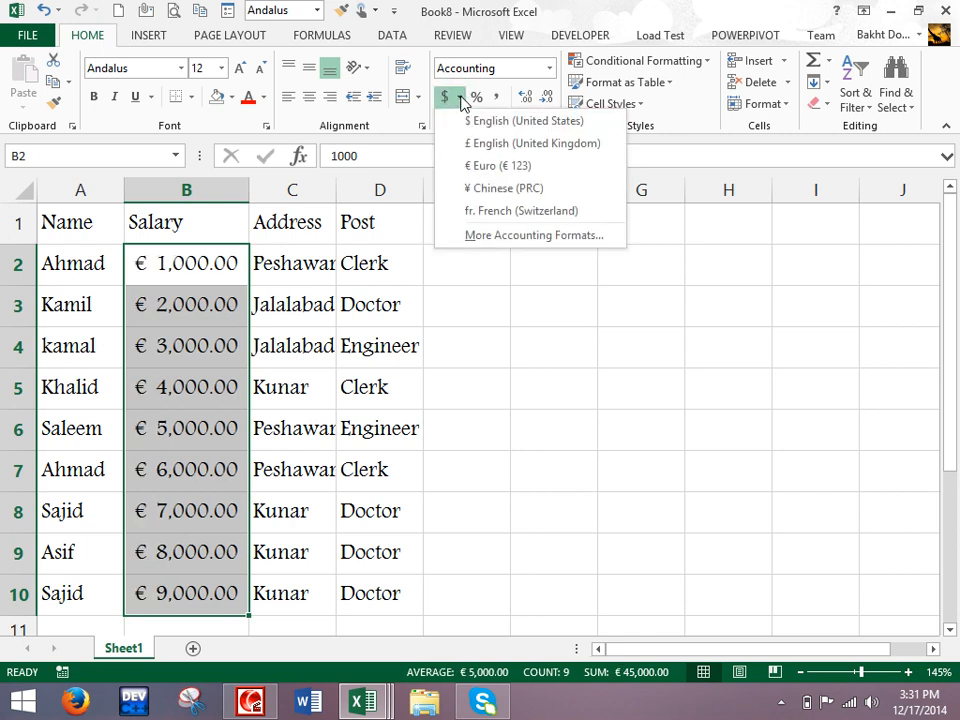
left_click(486, 191)
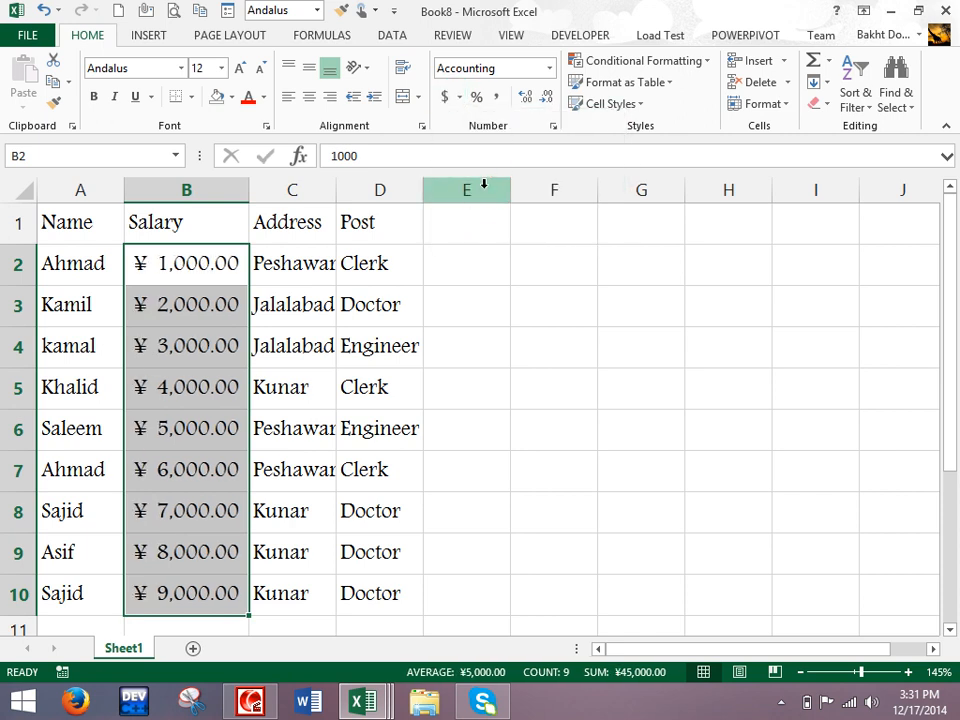
left_click(460, 97)
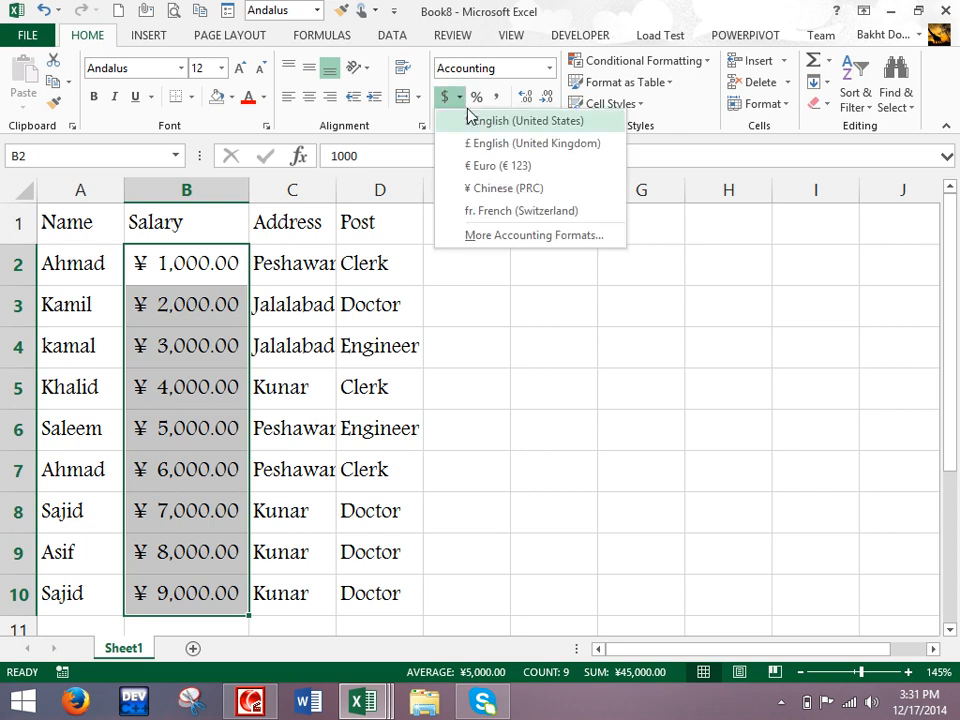
left_click(505, 210)
left_click_drag(244, 190, 290, 190)
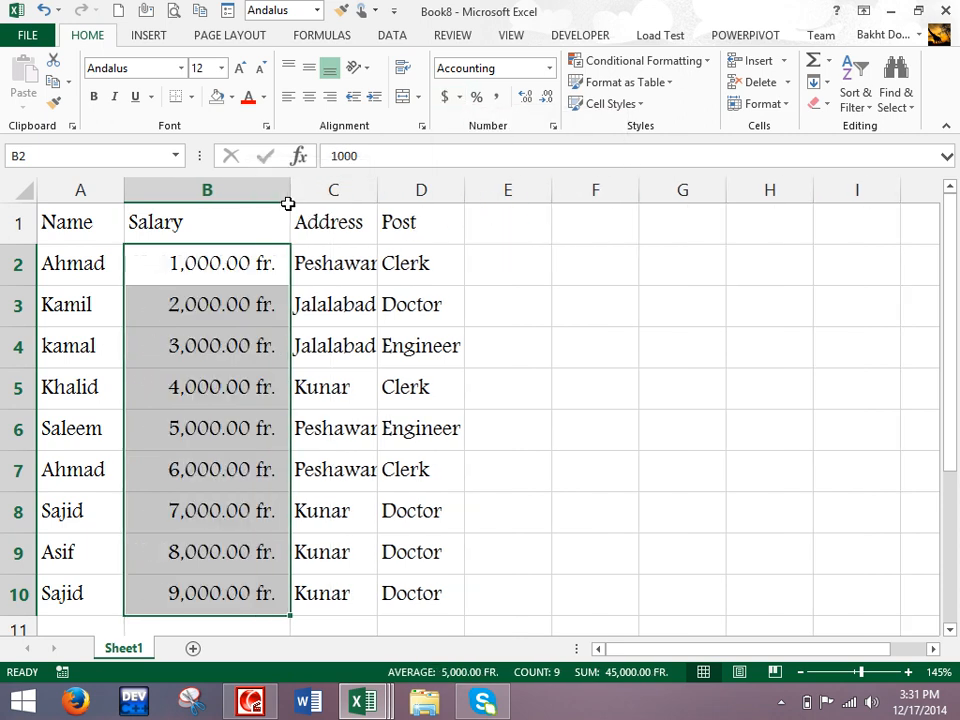
- Switch the salaries back to euro, then pound, and finally to General number format
left_click(460, 97)
left_click(474, 166)
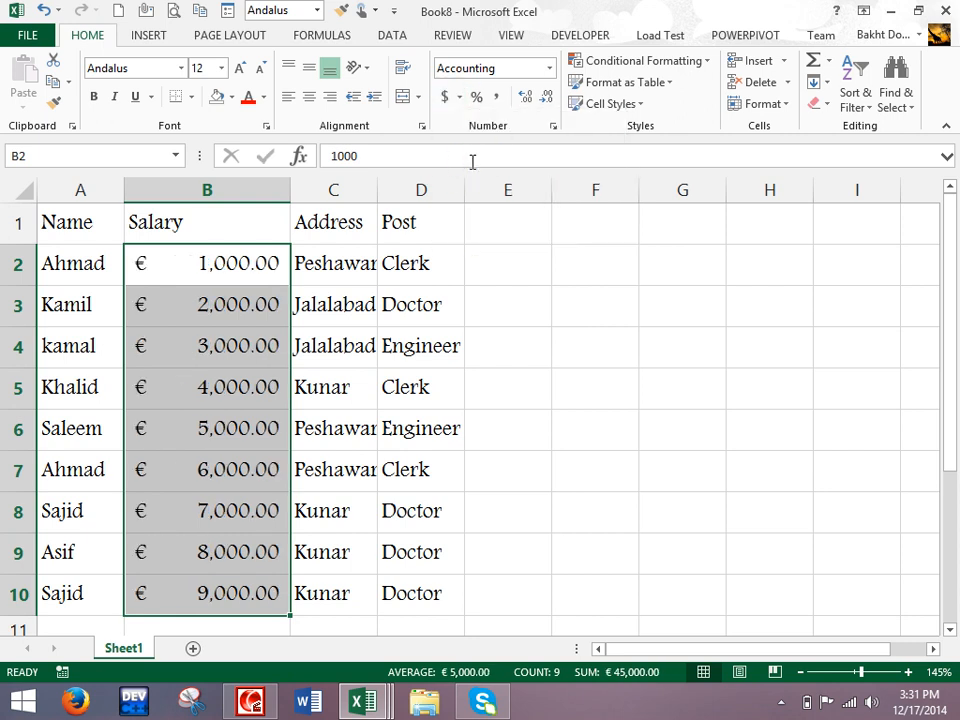
left_click(460, 98)
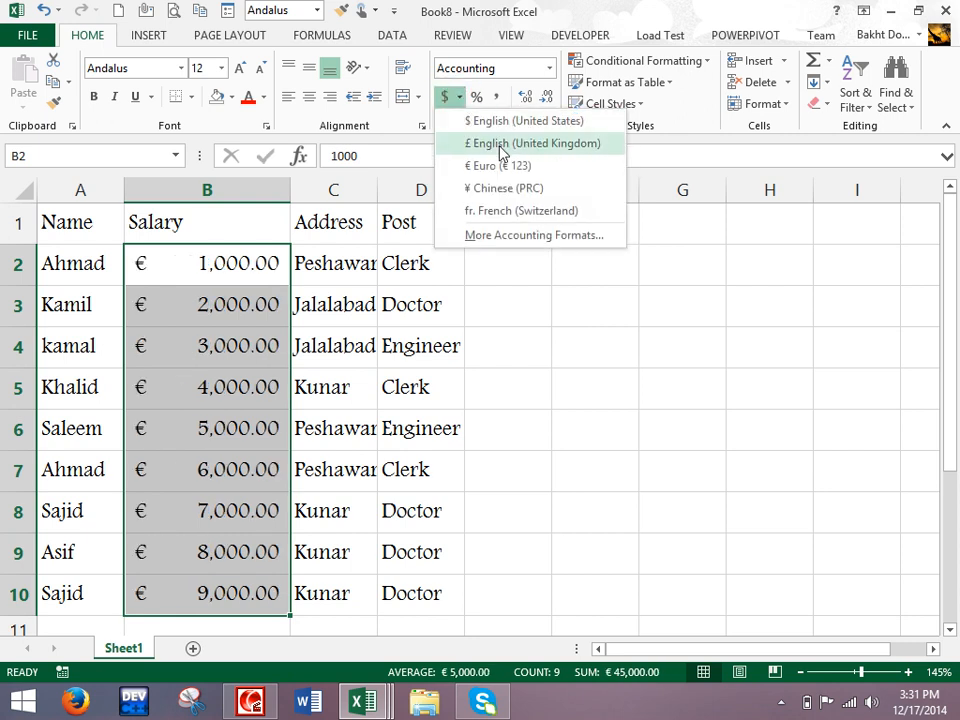
left_click(485, 143)
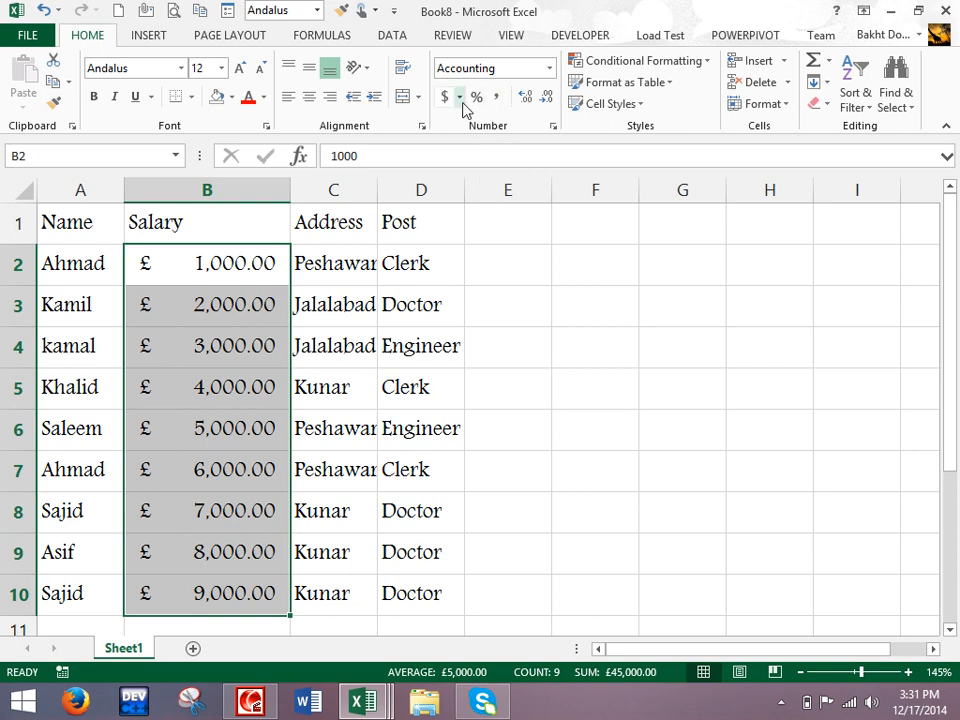
left_click(549, 68)
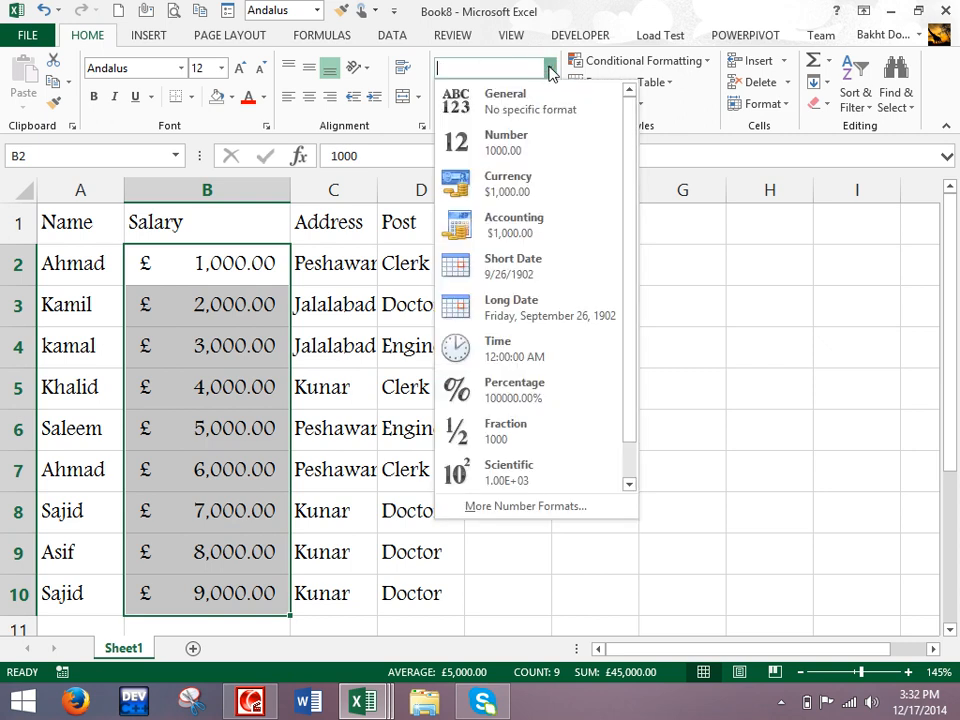
left_click(498, 100)
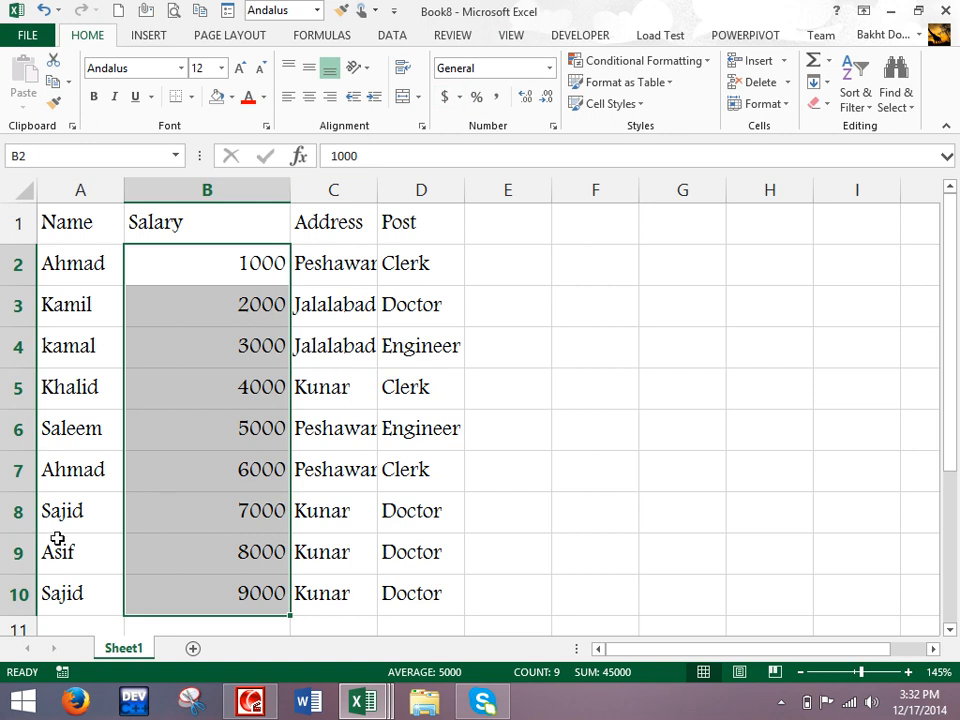
right_click(24, 704)
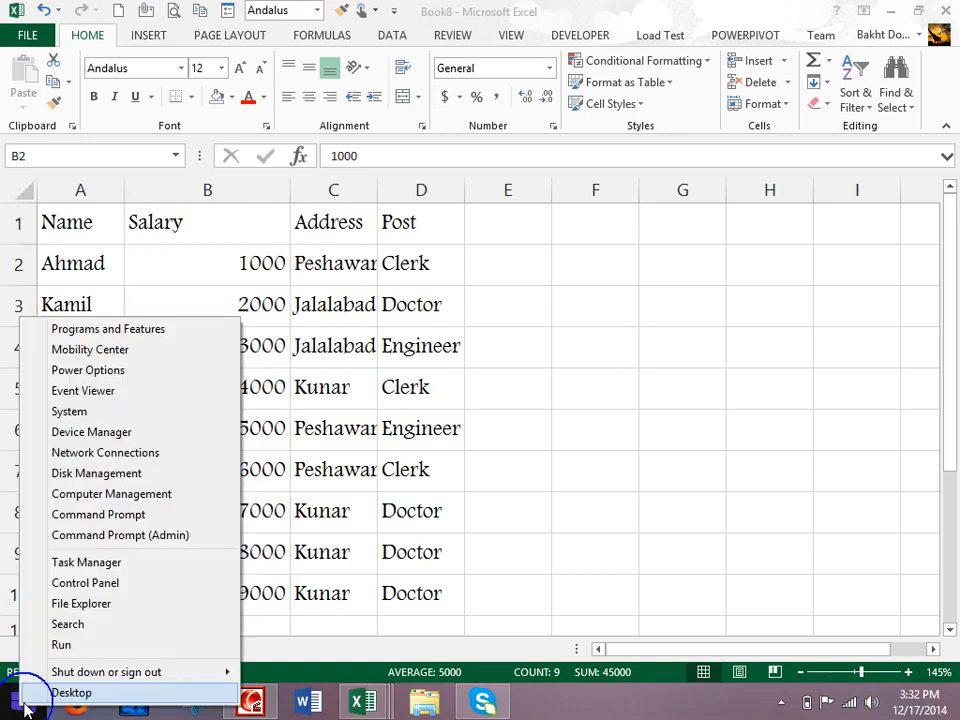
- Set the Windows currency symbol to AFN under Region's additional currency settings and confirm
left_click(80, 584)
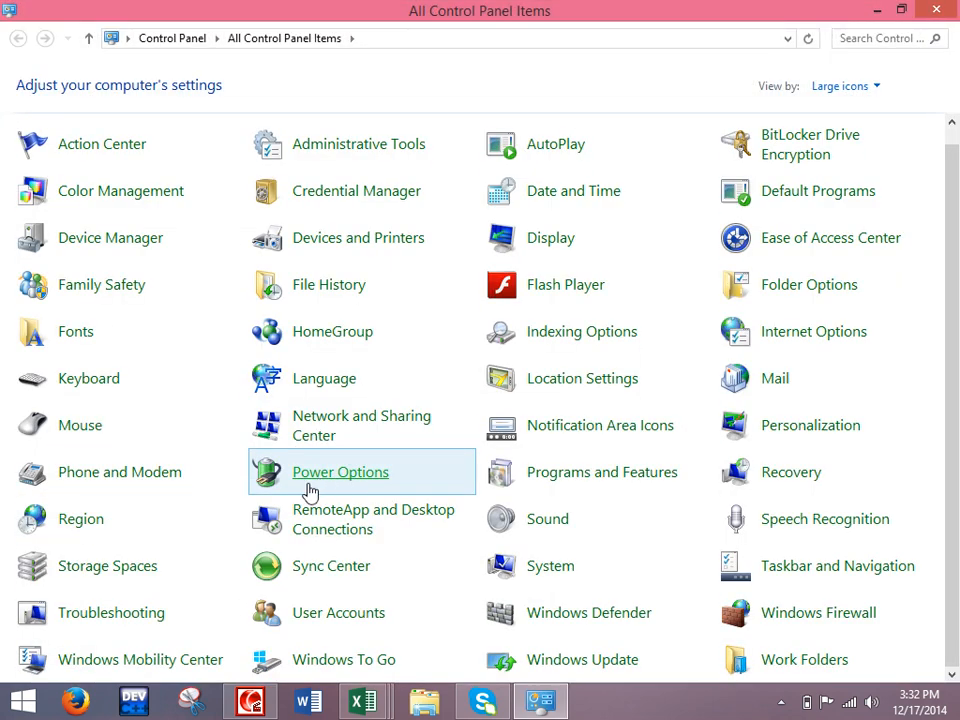
left_click(336, 538)
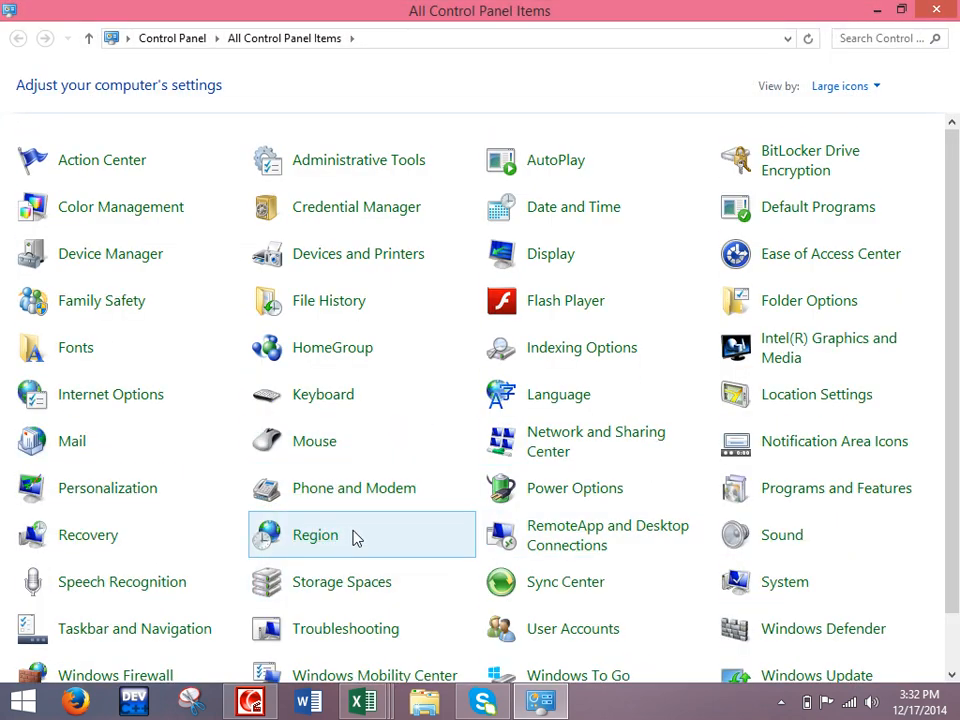
left_click(444, 578)
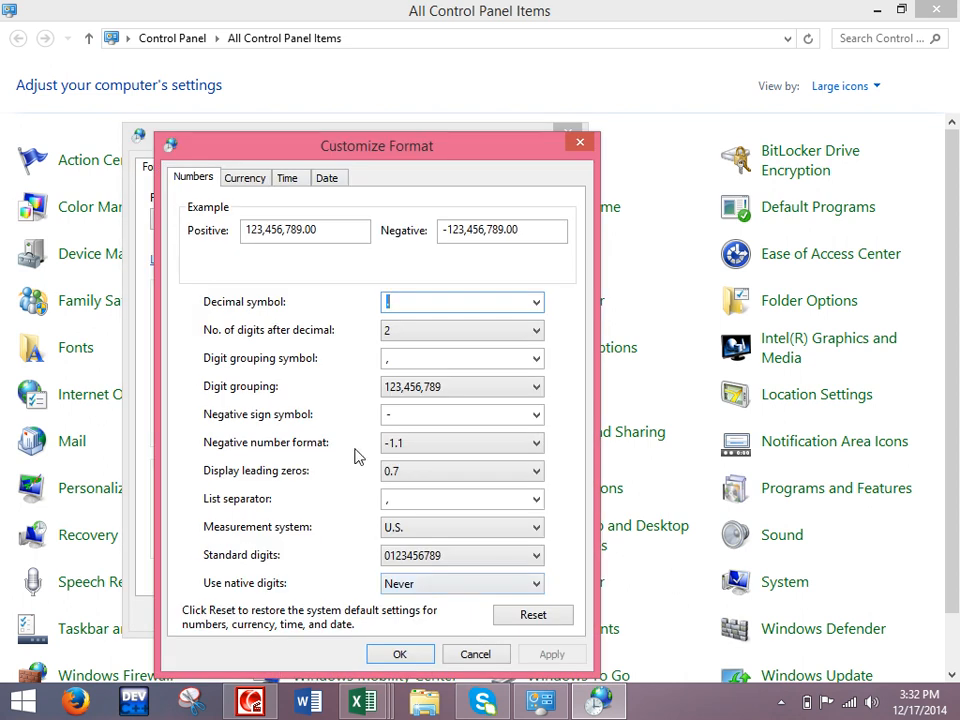
left_click(245, 177)
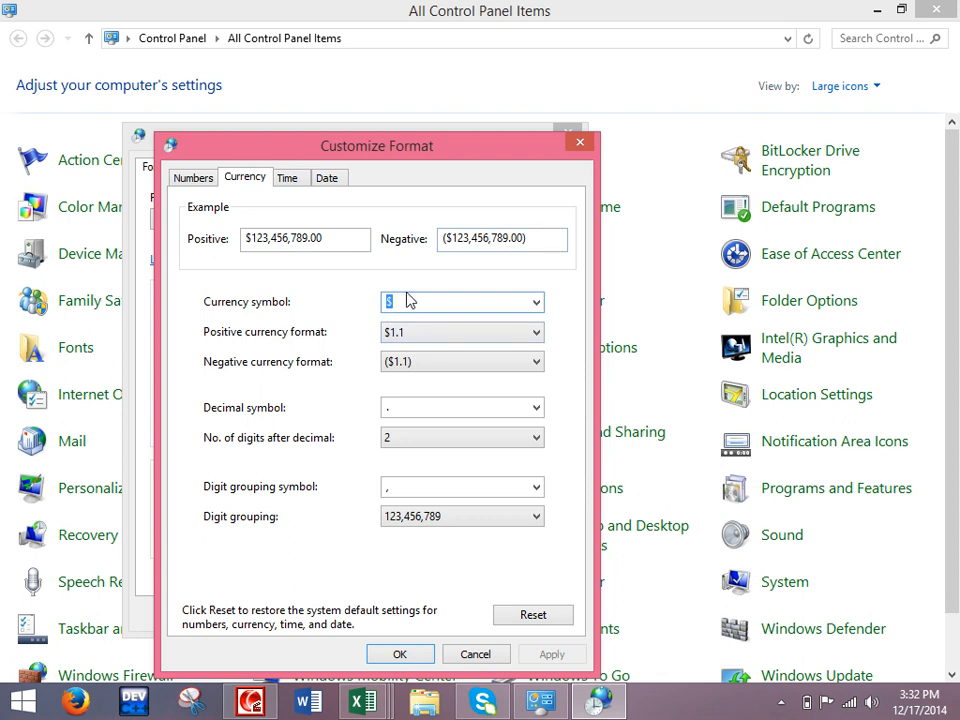
type("a")
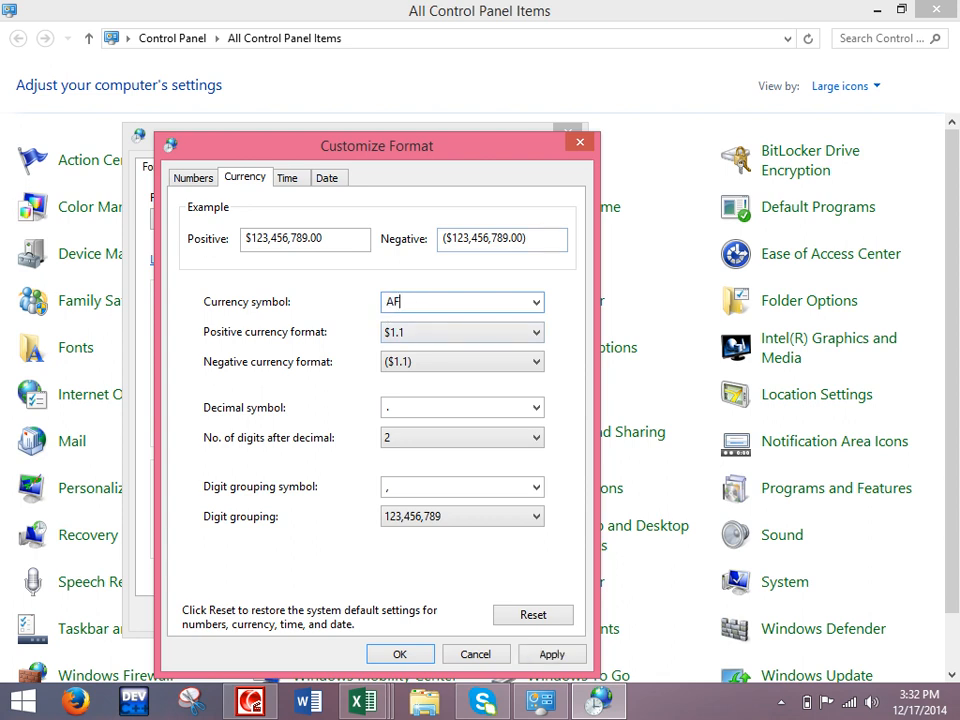
left_click(413, 656)
left_click(389, 613)
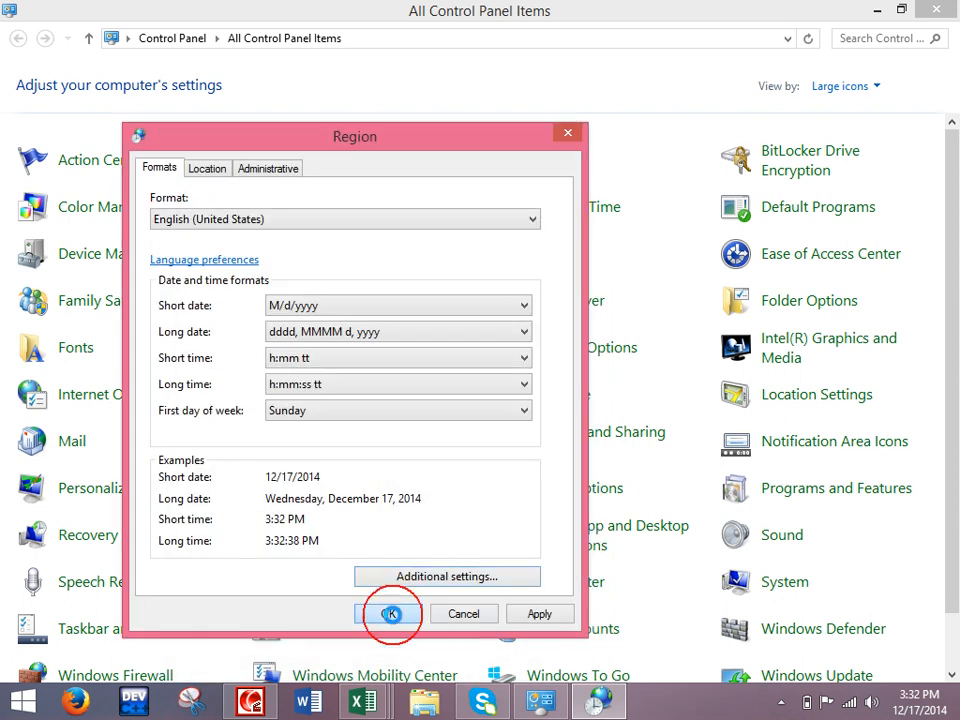
- Apply AFN accounting format to the salaries and add a 'Bonus' heading in E1
left_click(936, 9)
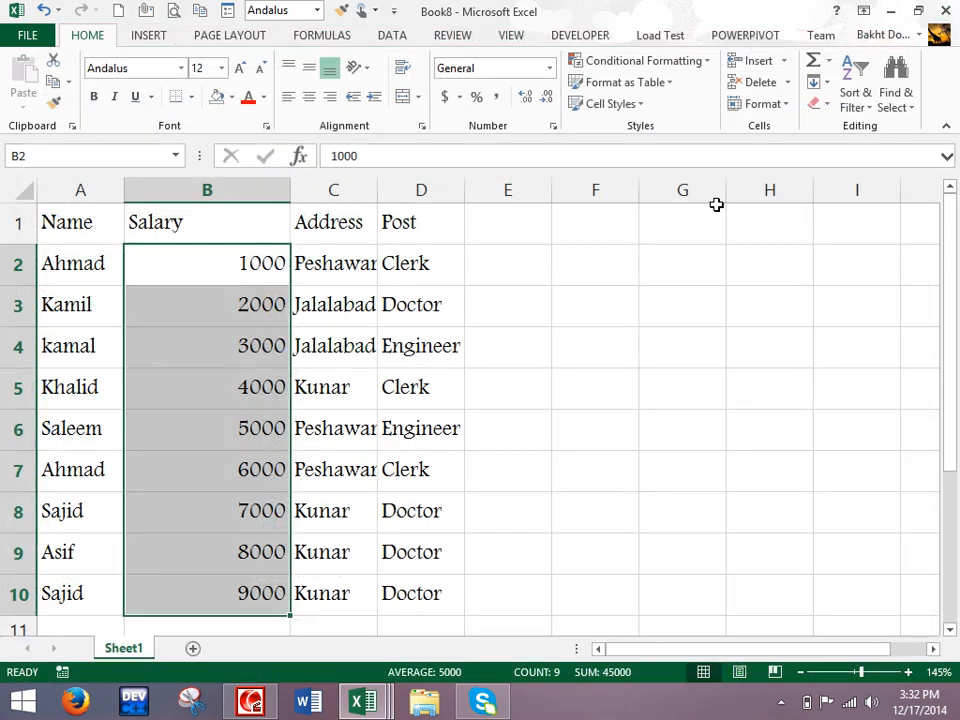
left_click(459, 97)
left_click(472, 122)
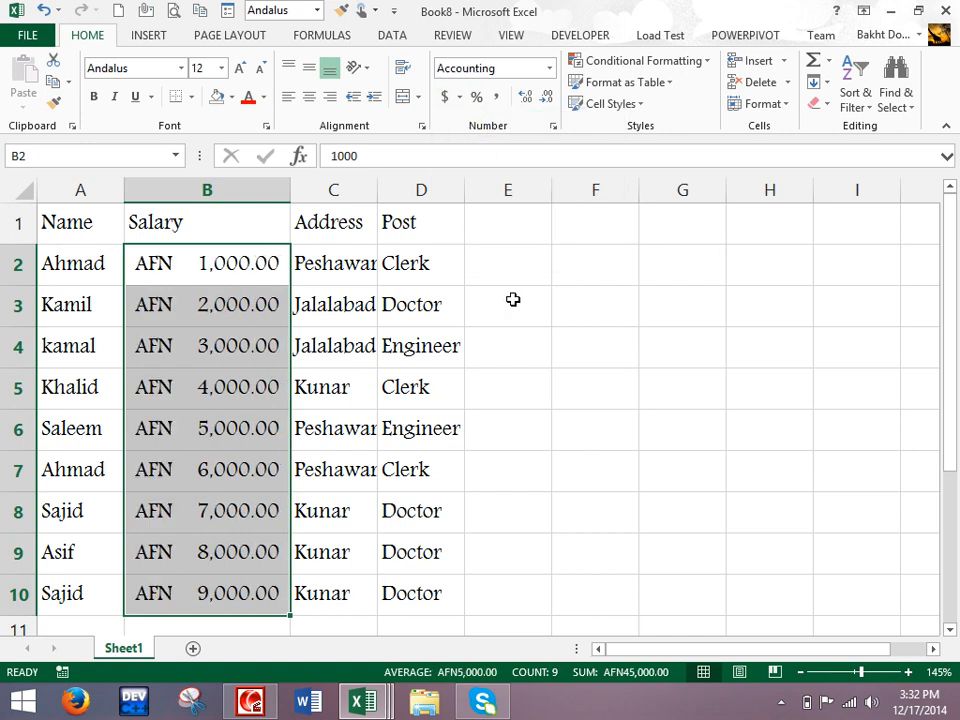
left_click(512, 218)
type("Bonus")
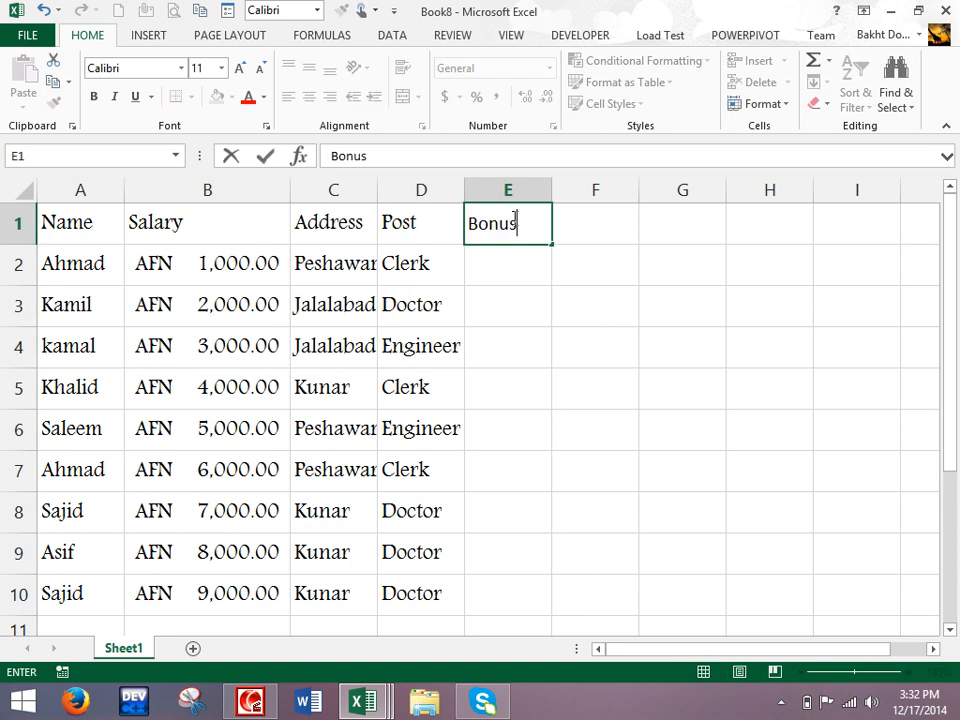
key("Return")
- Paste the salary values 1000–9000 into E2:E10 and format them as US dollar accounting amounts
left_click_drag(245, 268, 236, 585)
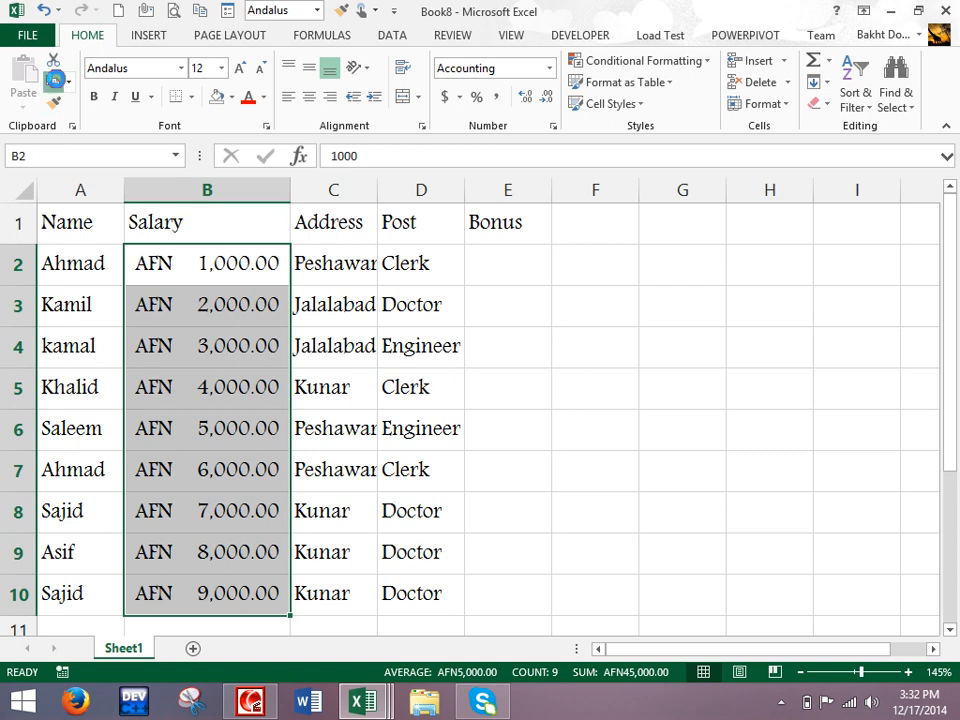
left_click(55, 81)
left_click(517, 272)
left_click_drag(551, 190, 591, 192)
left_click(23, 106)
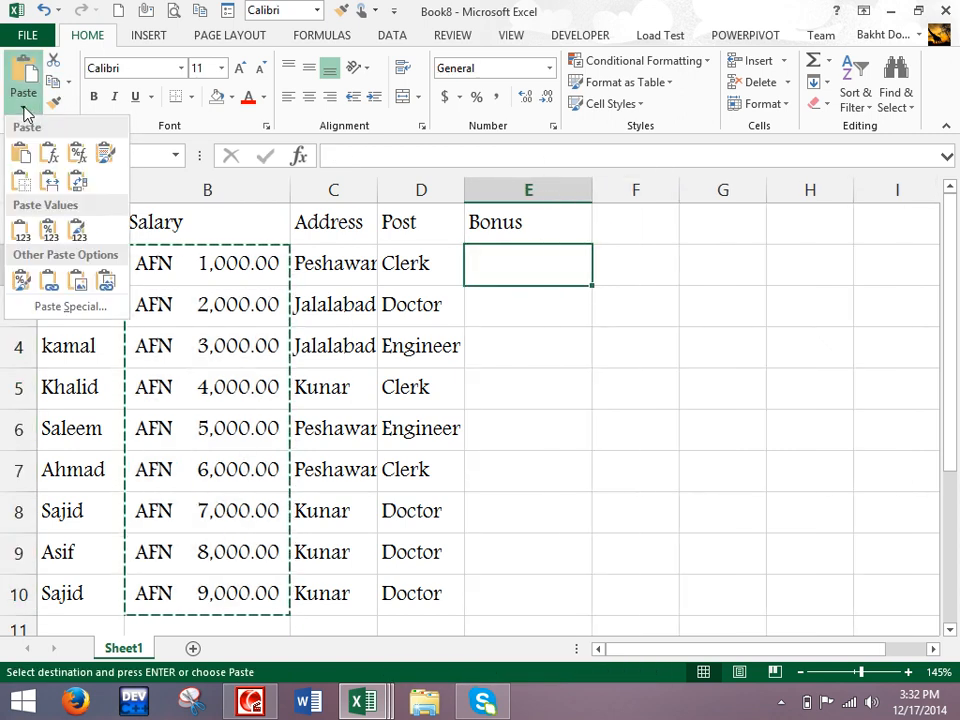
left_click(11, 231)
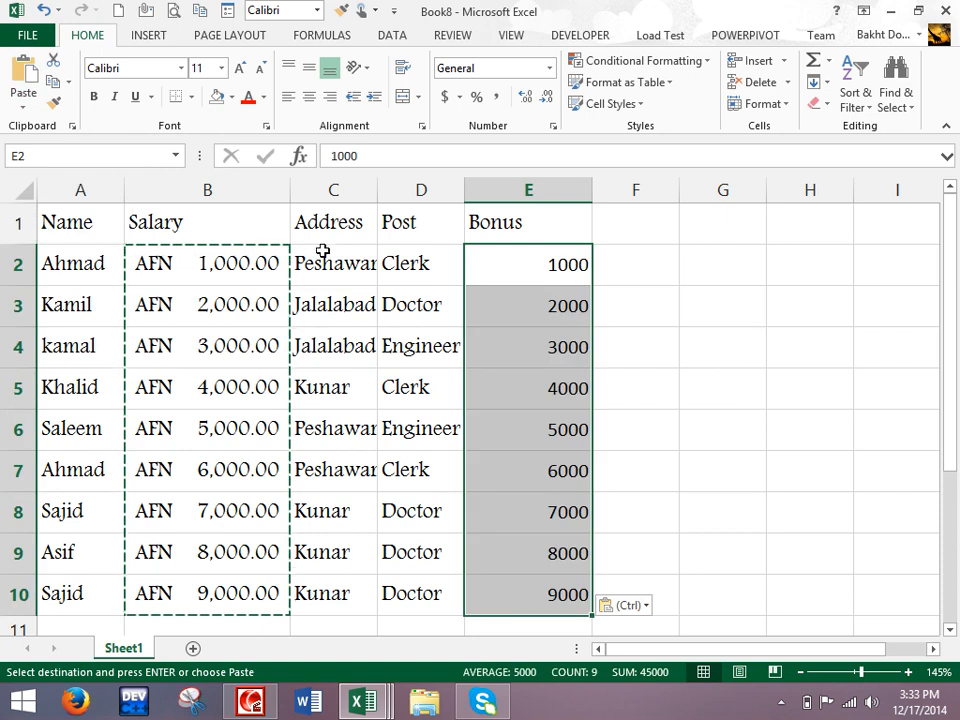
left_click(450, 97)
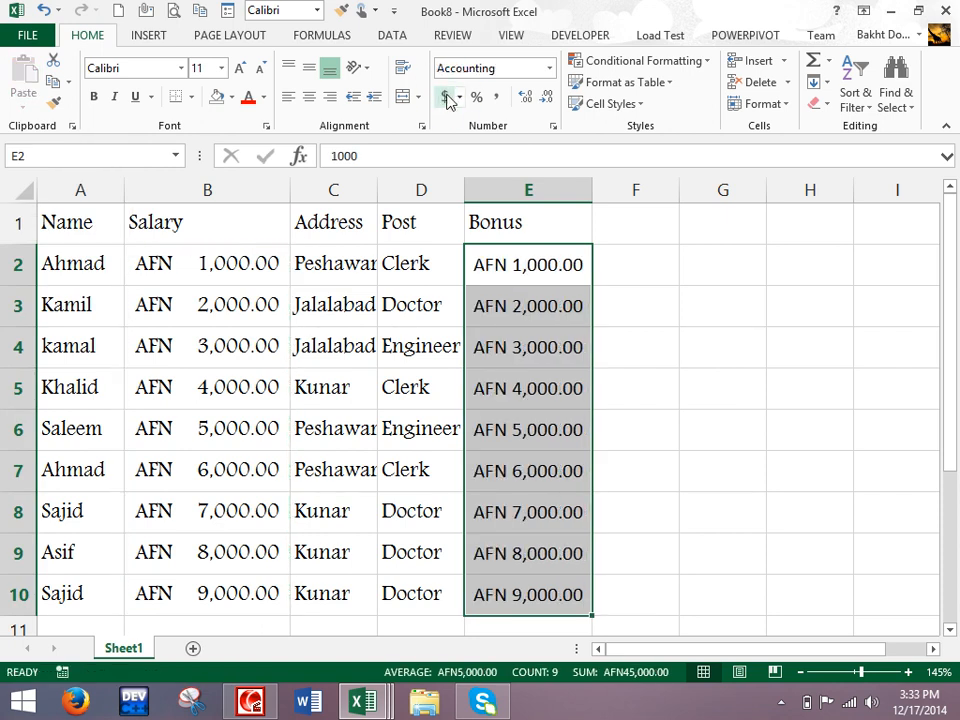
left_click(460, 98)
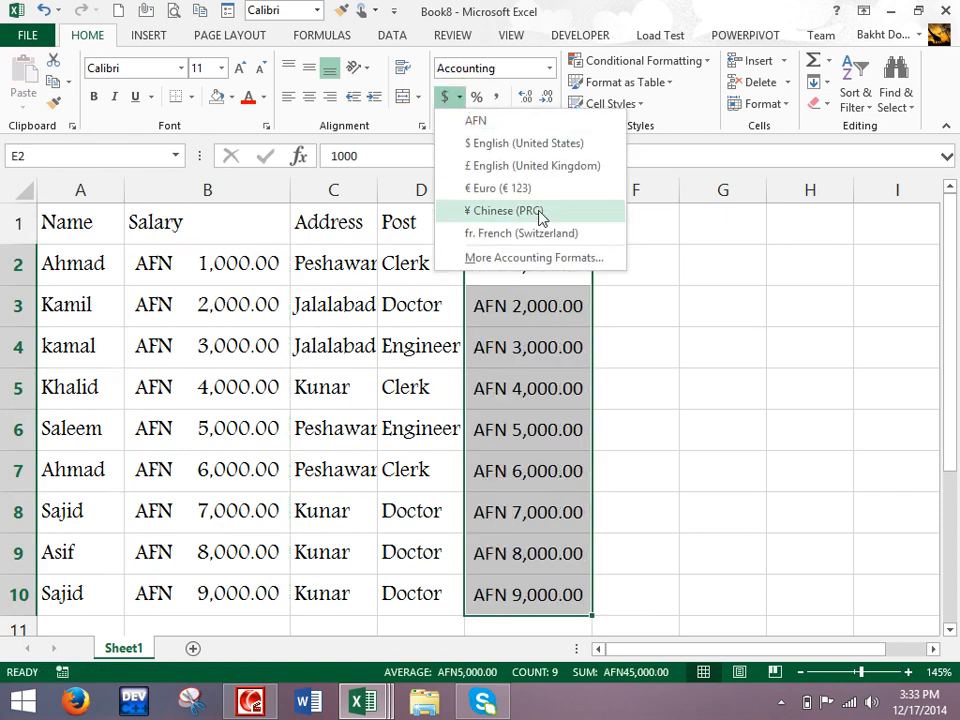
left_click(484, 147)
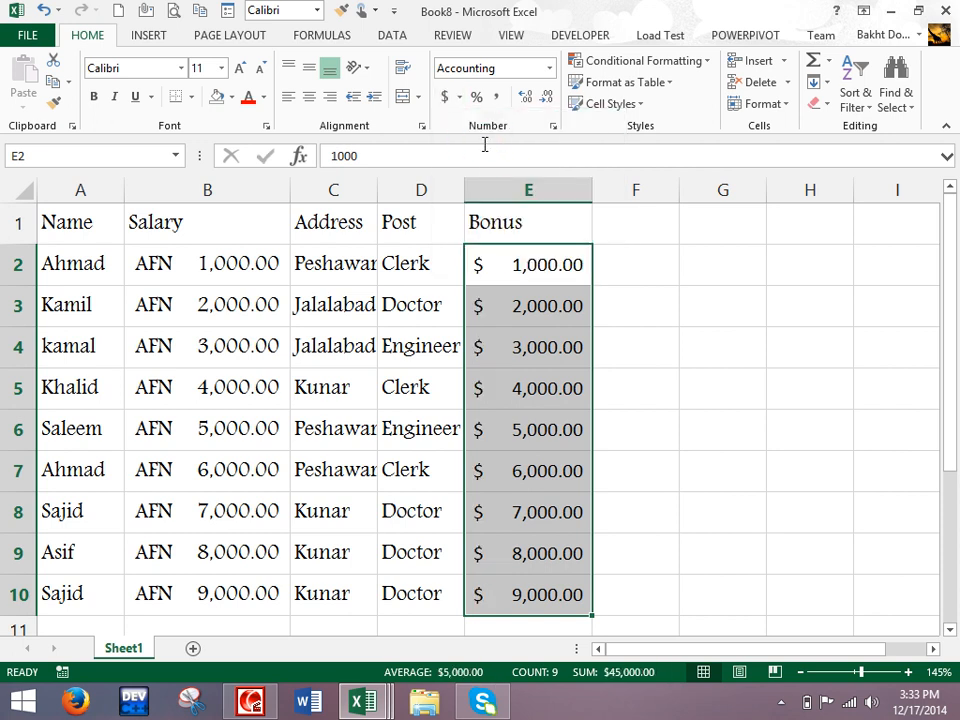
right_click(33, 703)
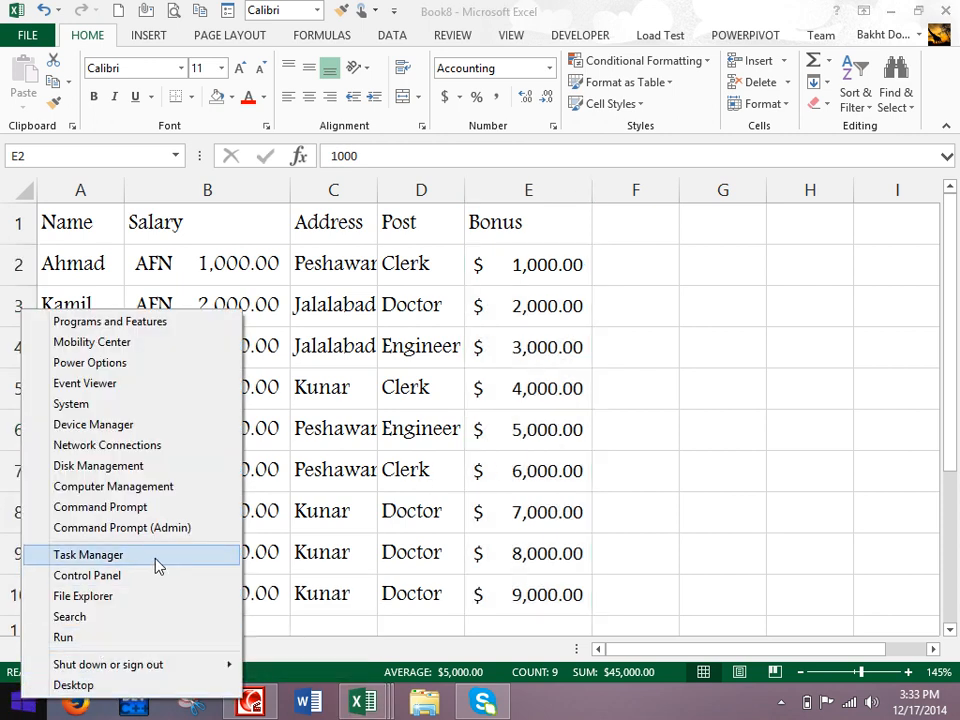
- Reset the Region currency customizations from AFN to the $ default, confirm, and close Control Panel
left_click(118, 576)
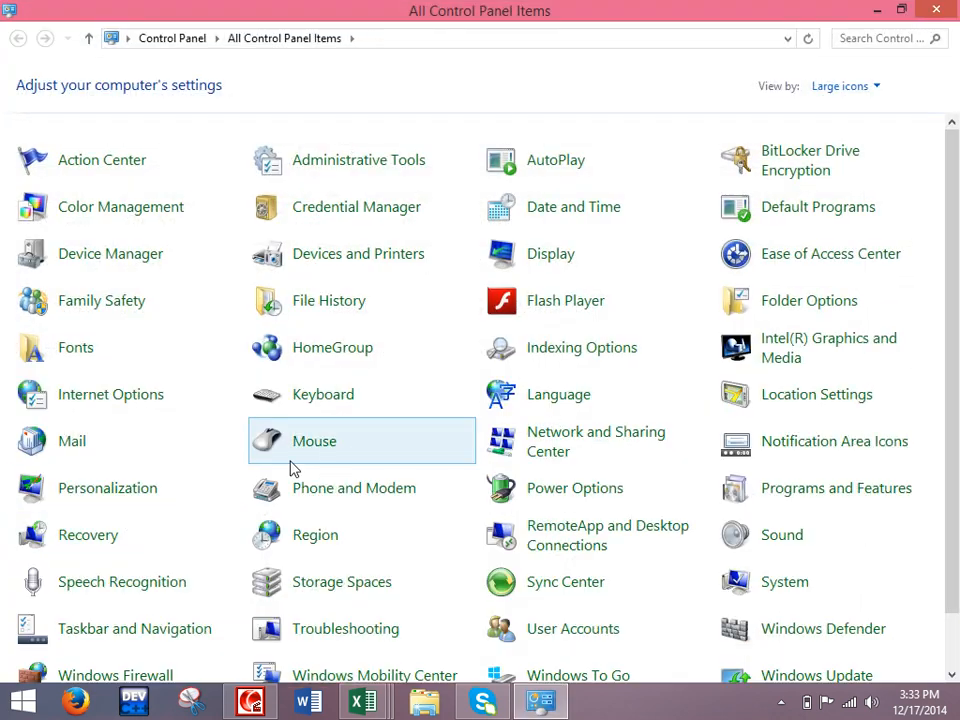
left_click(331, 540)
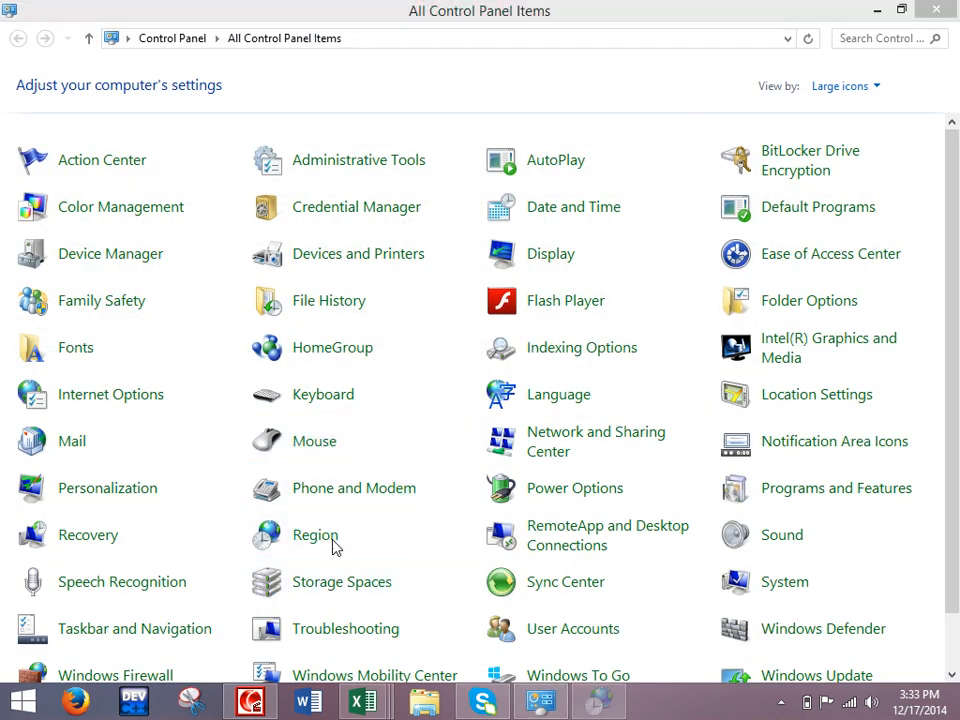
left_click(350, 479)
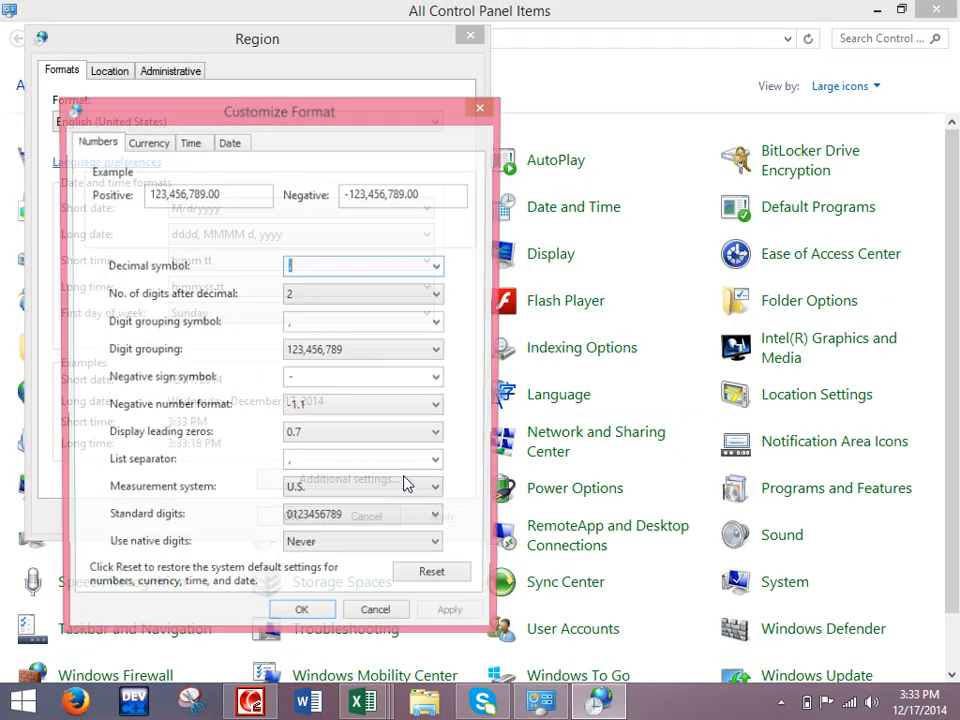
left_click(156, 148)
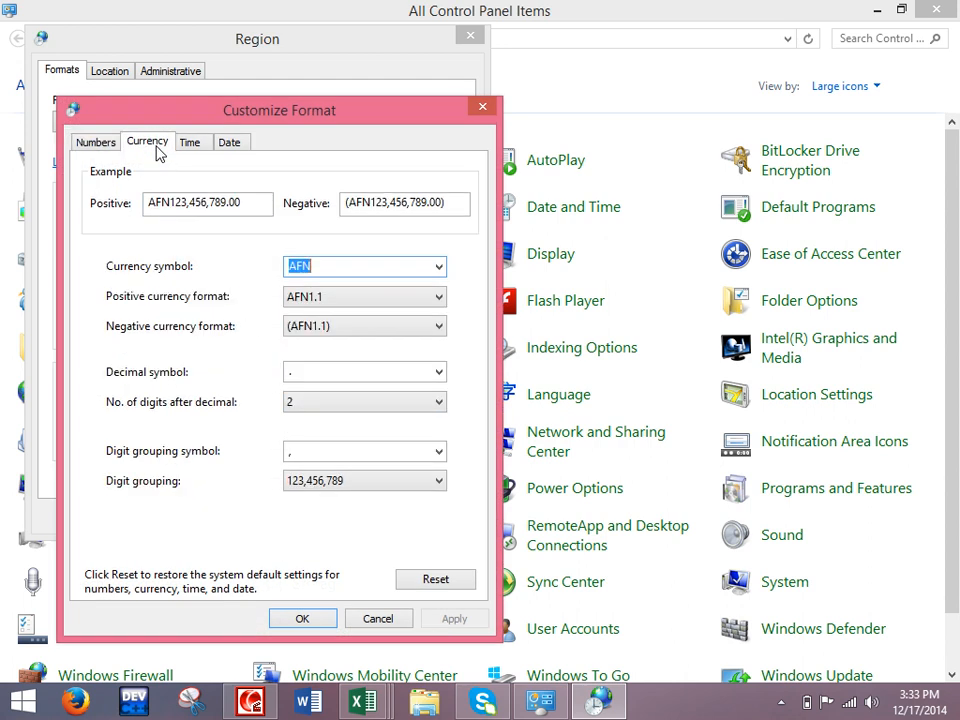
left_click(432, 580)
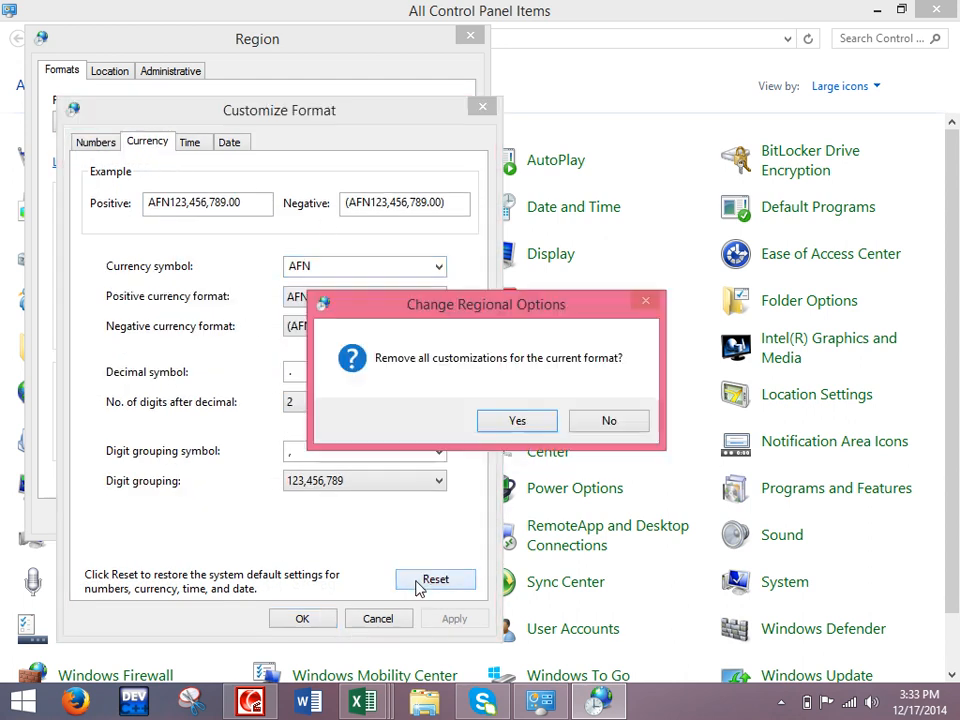
left_click(512, 360)
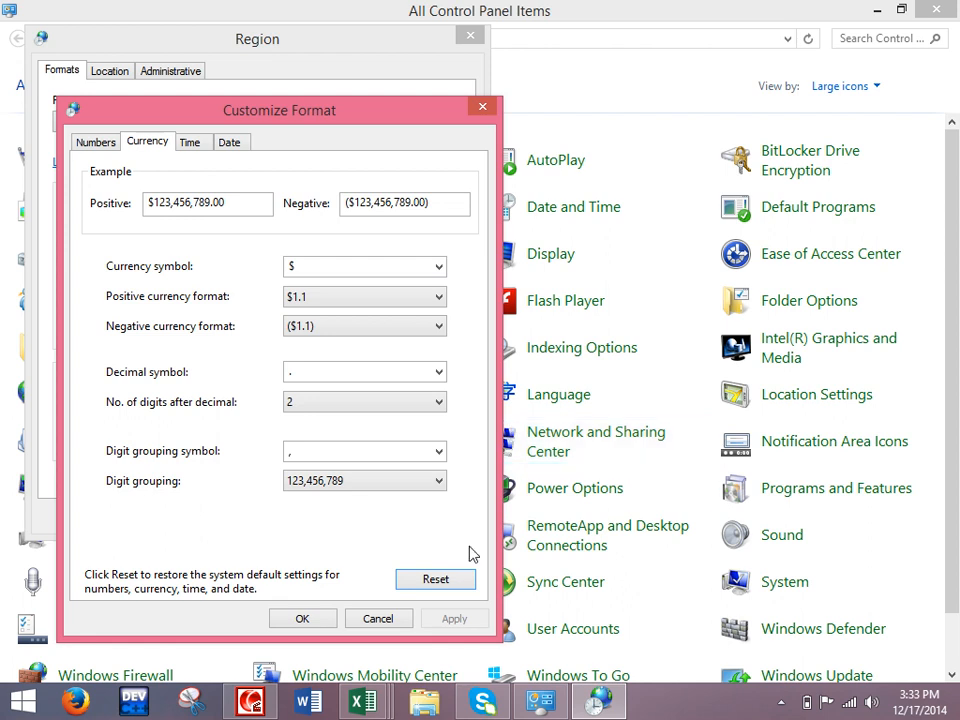
left_click(303, 619)
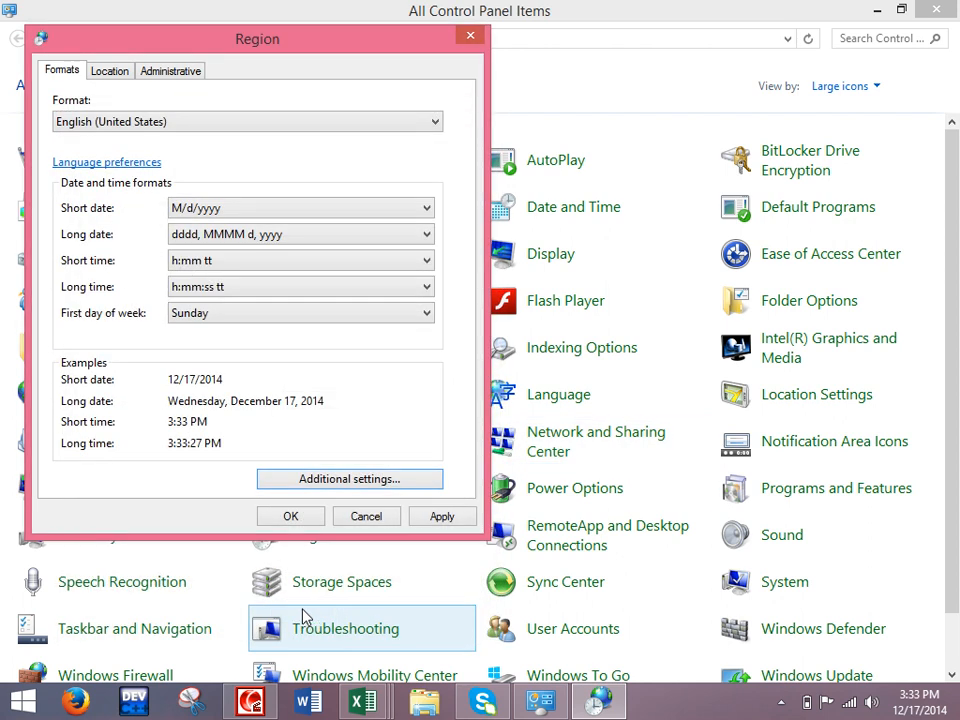
left_click(290, 516)
left_click(953, 6)
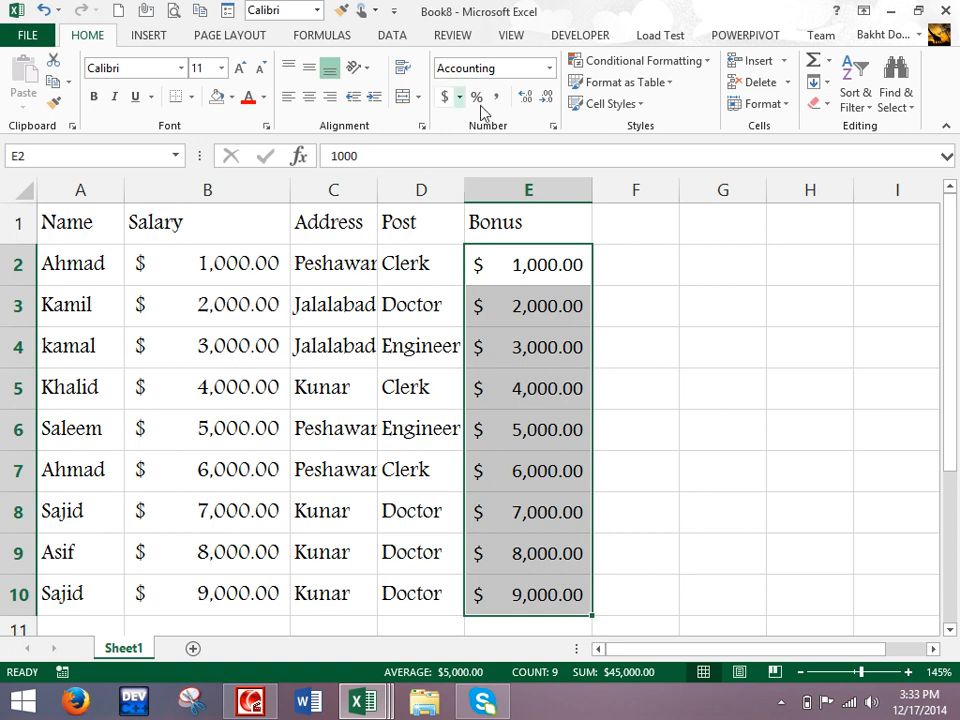
- Widen column E and pick GYD as the symbol in More Accounting Formats
left_click_drag(595, 184, 658, 200)
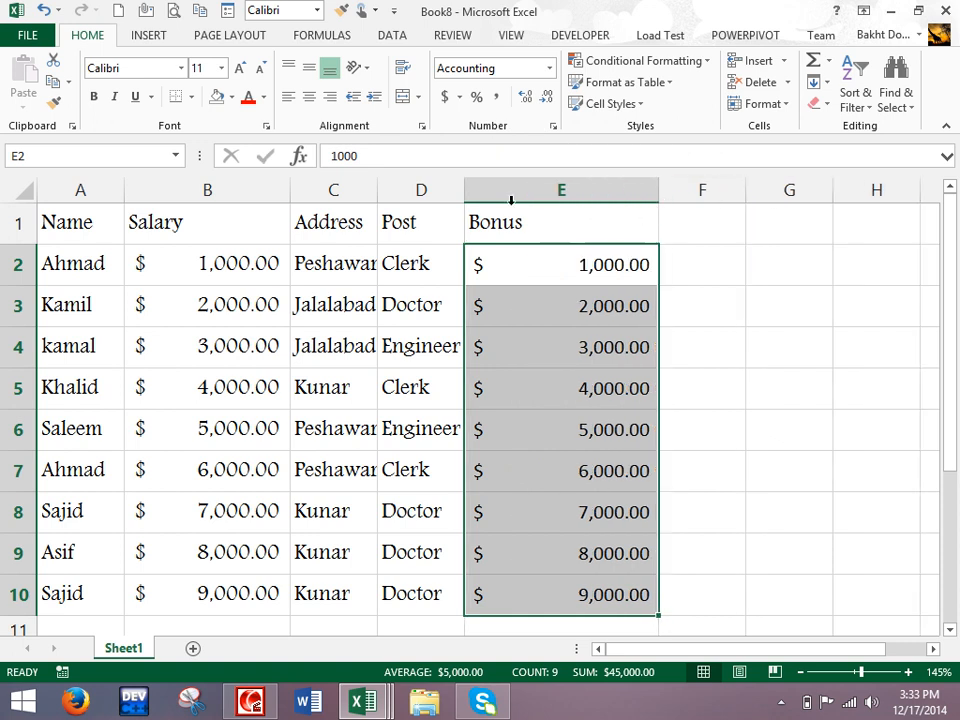
left_click(460, 96)
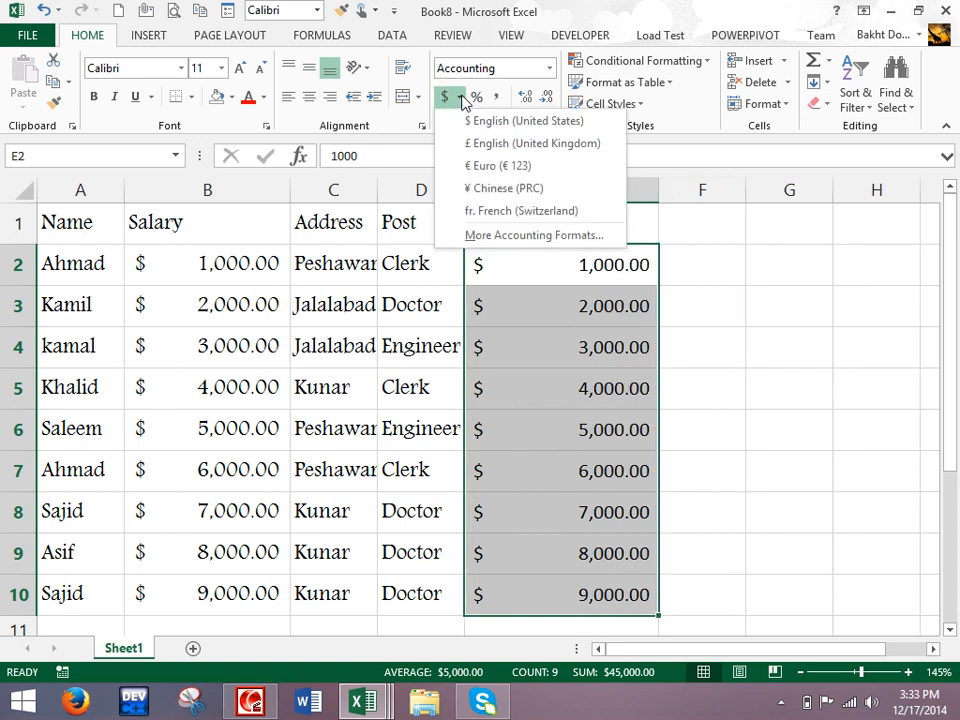
left_click(528, 238)
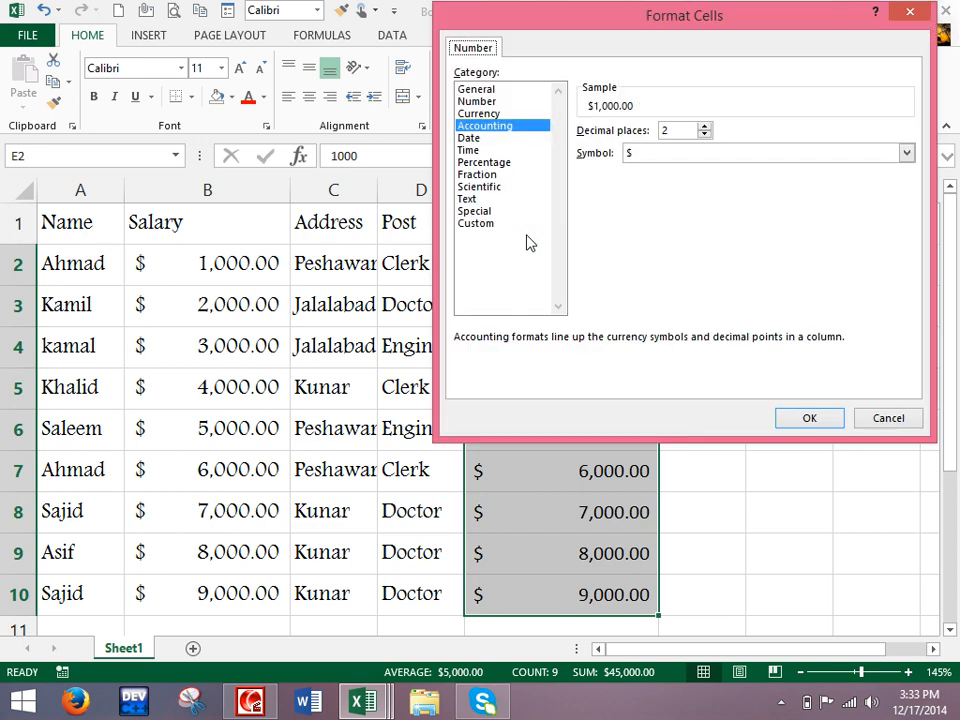
left_click(707, 154)
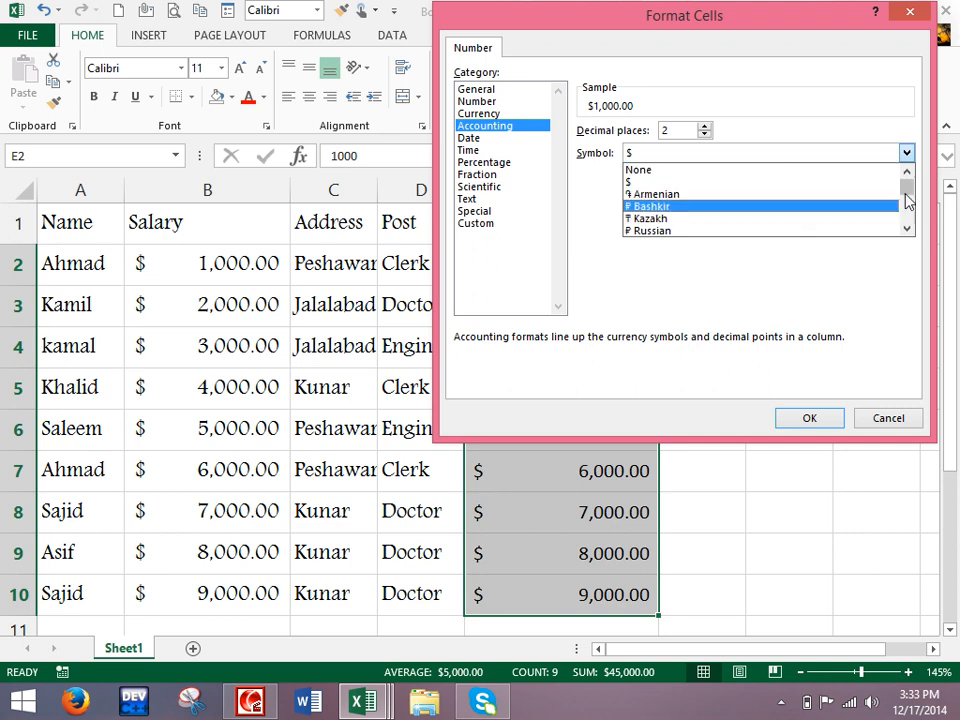
mouse_move(909, 191)
left_mouse_down()
mouse_move(909, 220)
mouse_move(917, 208)
left_mouse_up()
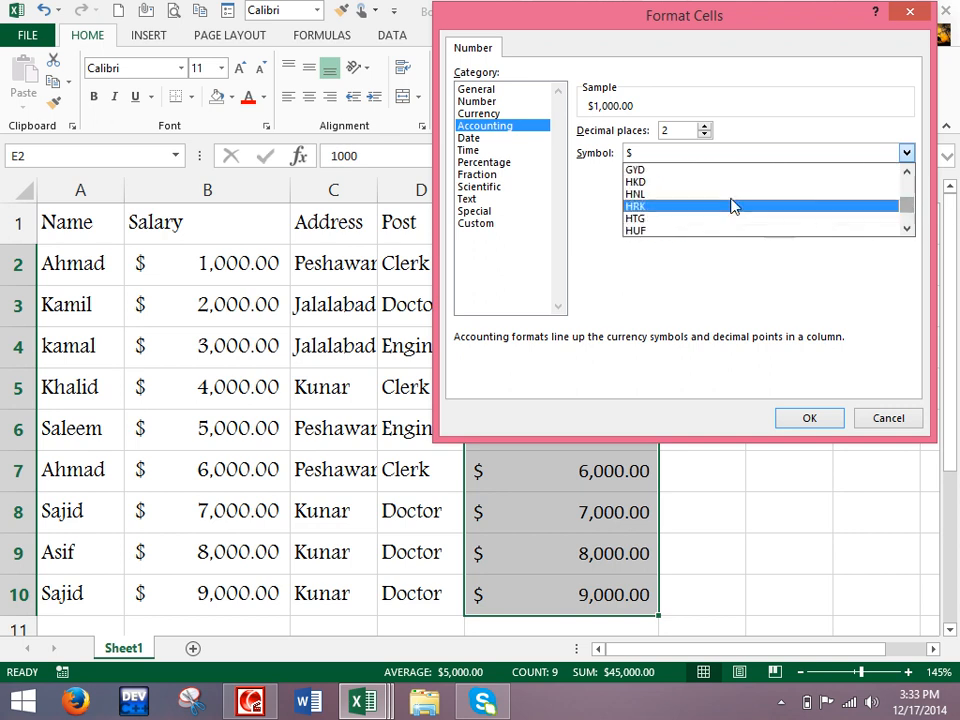
left_click(711, 171)
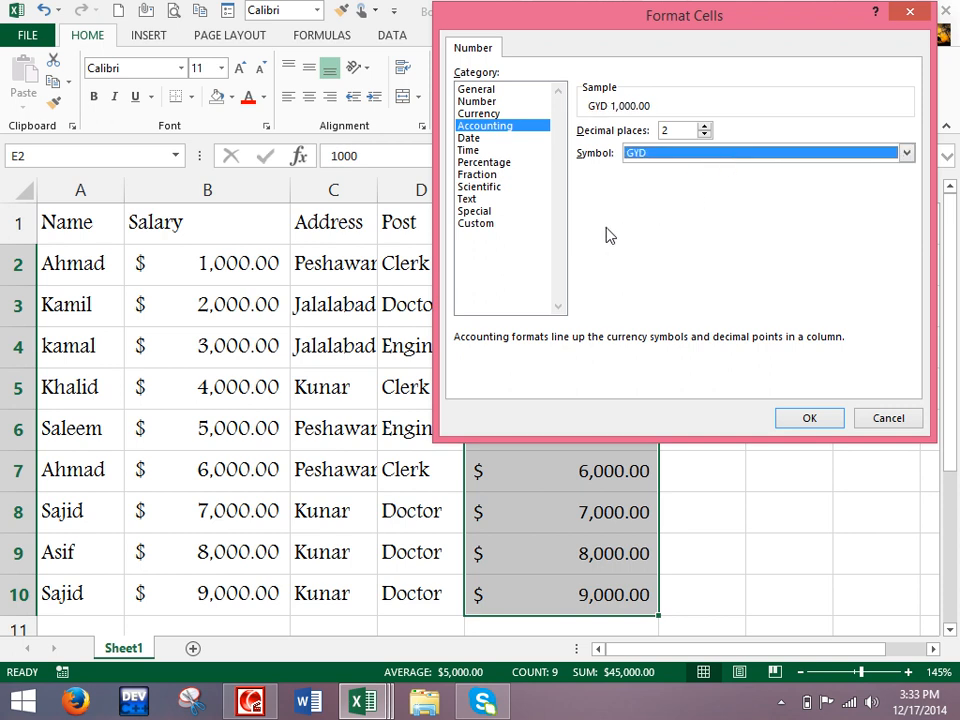
- In the Custom format code, replace all three [$GYD] codes with [$AFN] and apply it
left_click(478, 224)
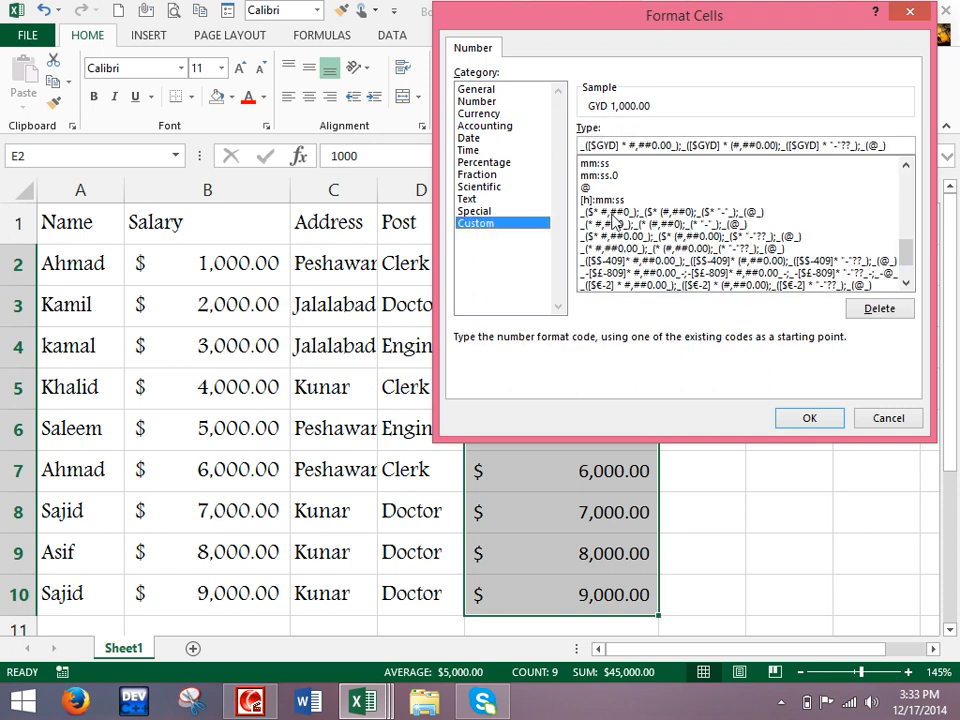
double_click(618, 144)
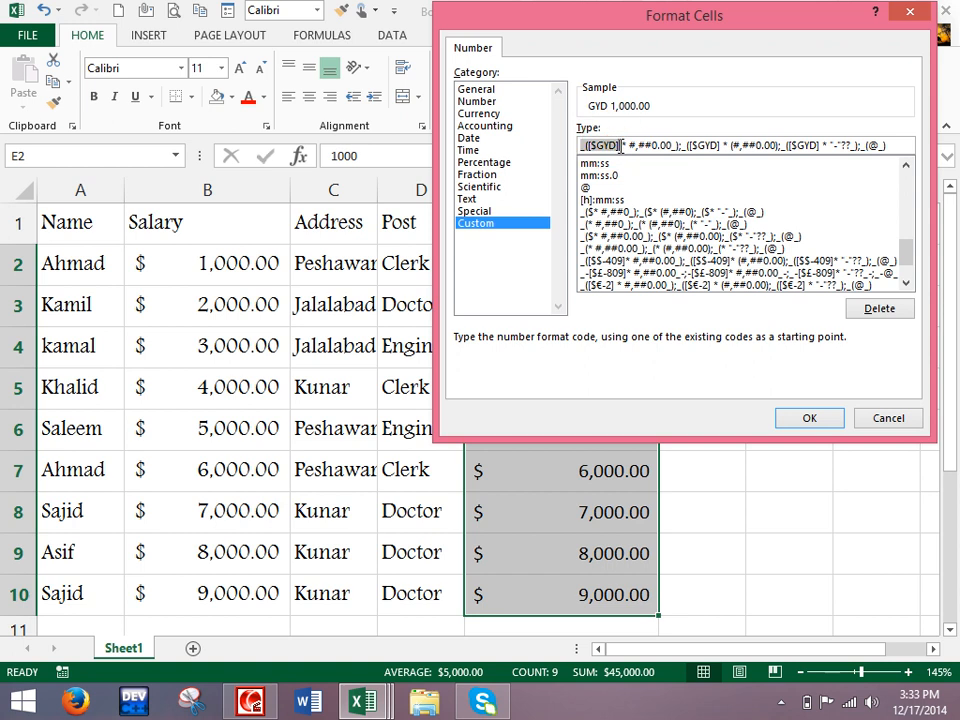
left_click(623, 145)
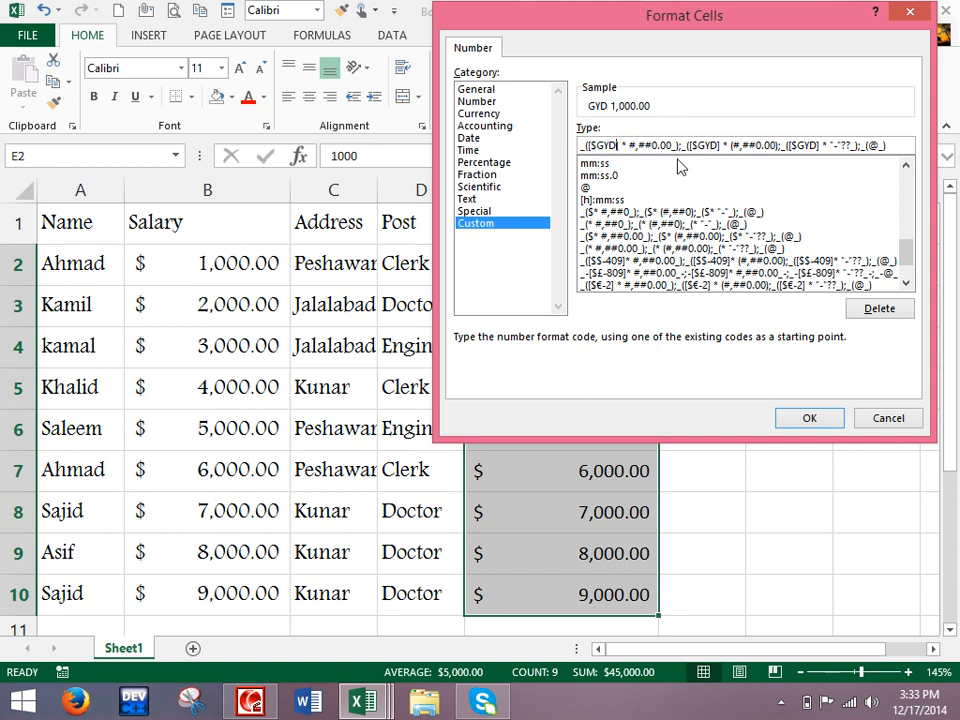
key("BackSpace")
key("BackSpace")
key("BackSpace")
type("AFN")
left_click(719, 145)
key("BackSpace")
key("BackSpace")
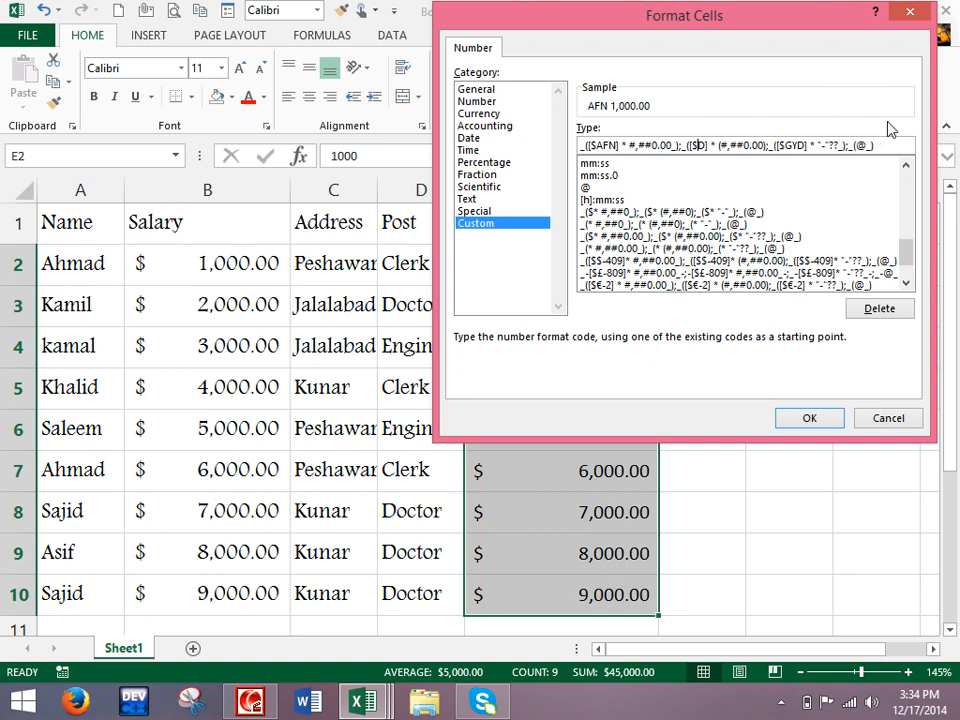
key("Delete")
key("Delete")
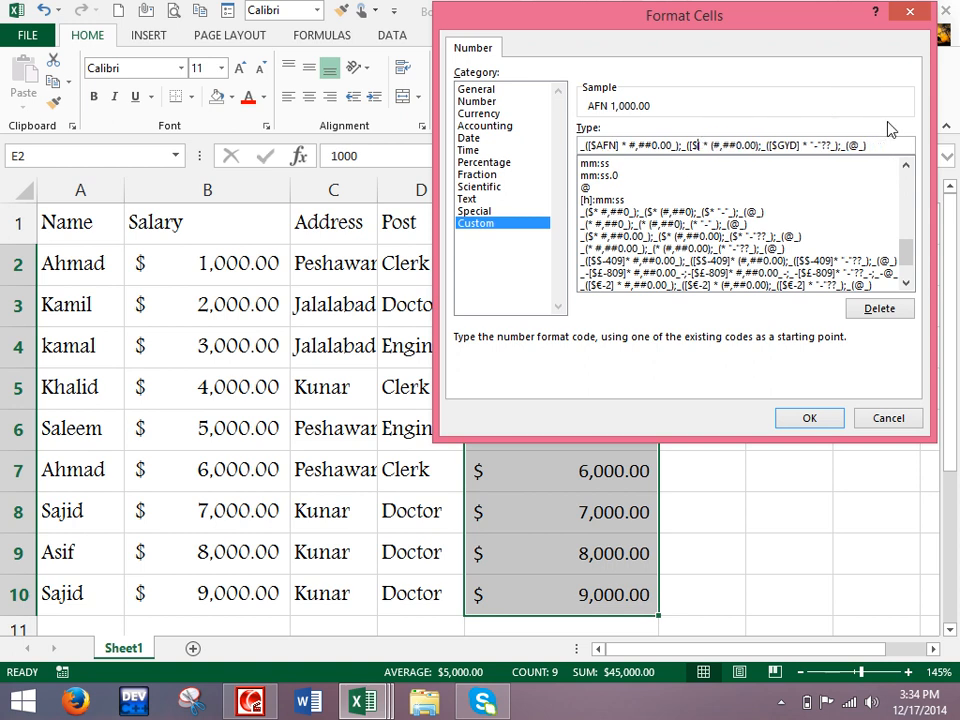
type("AFN")
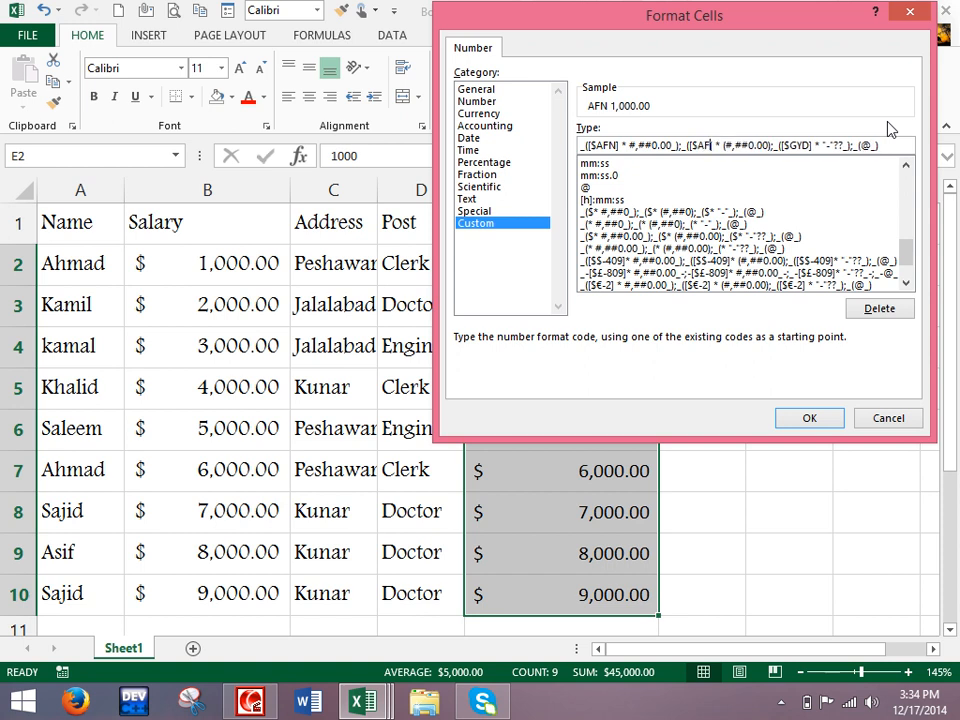
left_click(817, 145)
key("BackSpace")
key("BackSpace")
key("BackSpace")
key("BackSpace")
type("AFN")
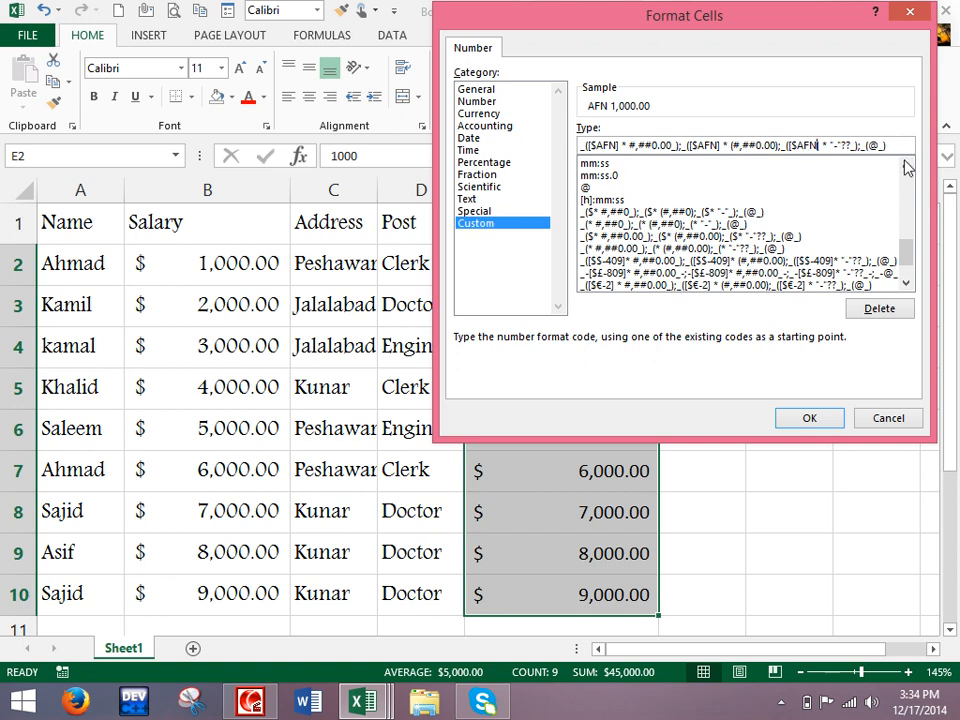
left_click(830, 422)
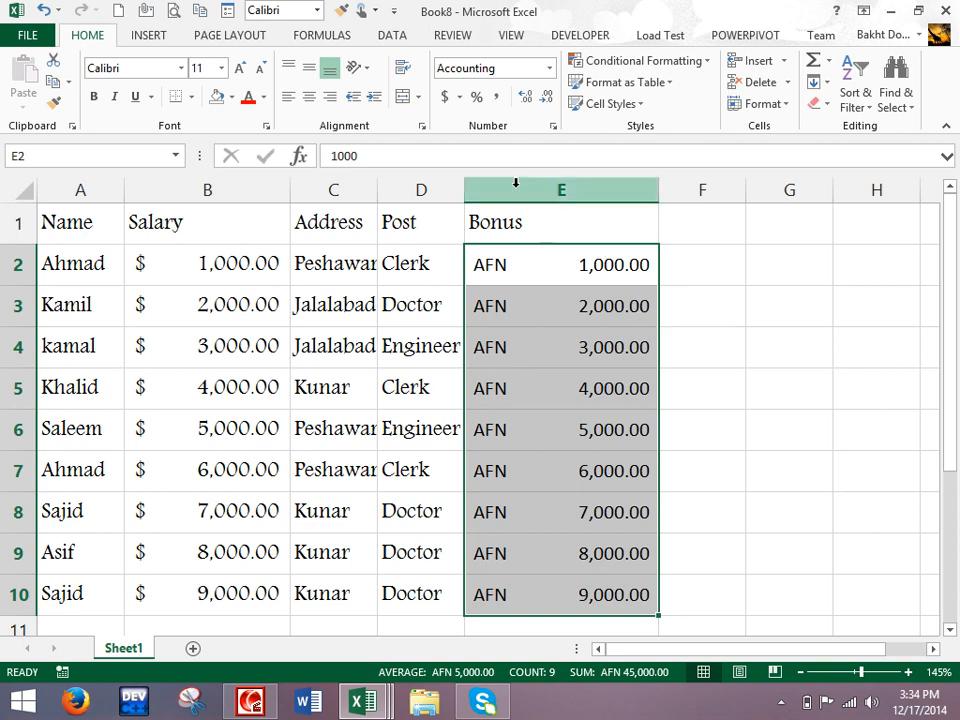
- Set the Bonus cells to General so they read 1000–9000 again
left_click(460, 97)
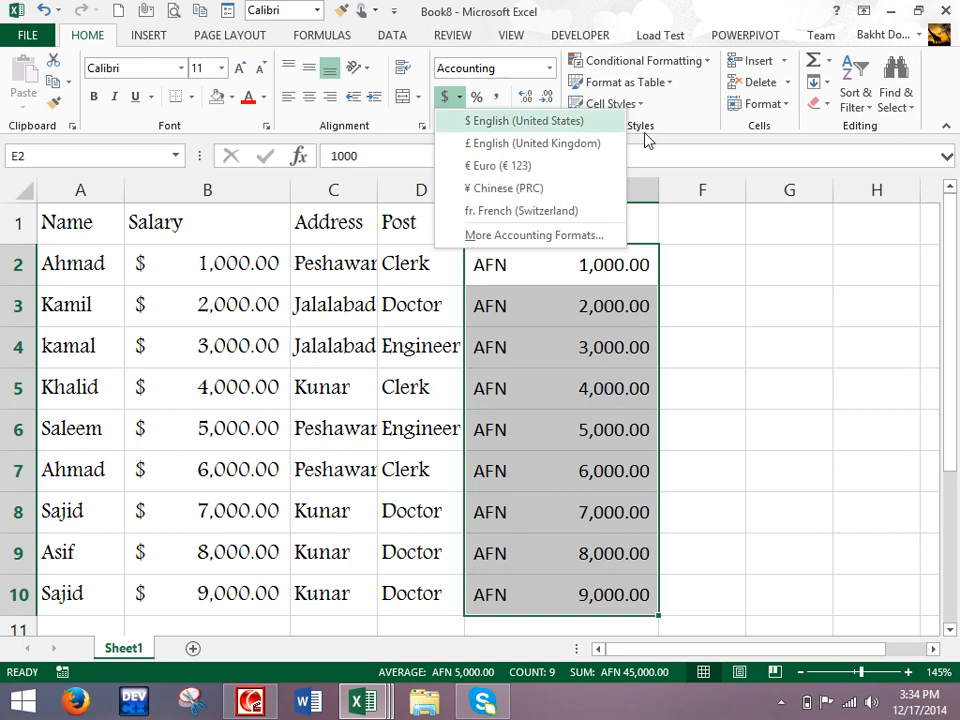
left_click(694, 311)
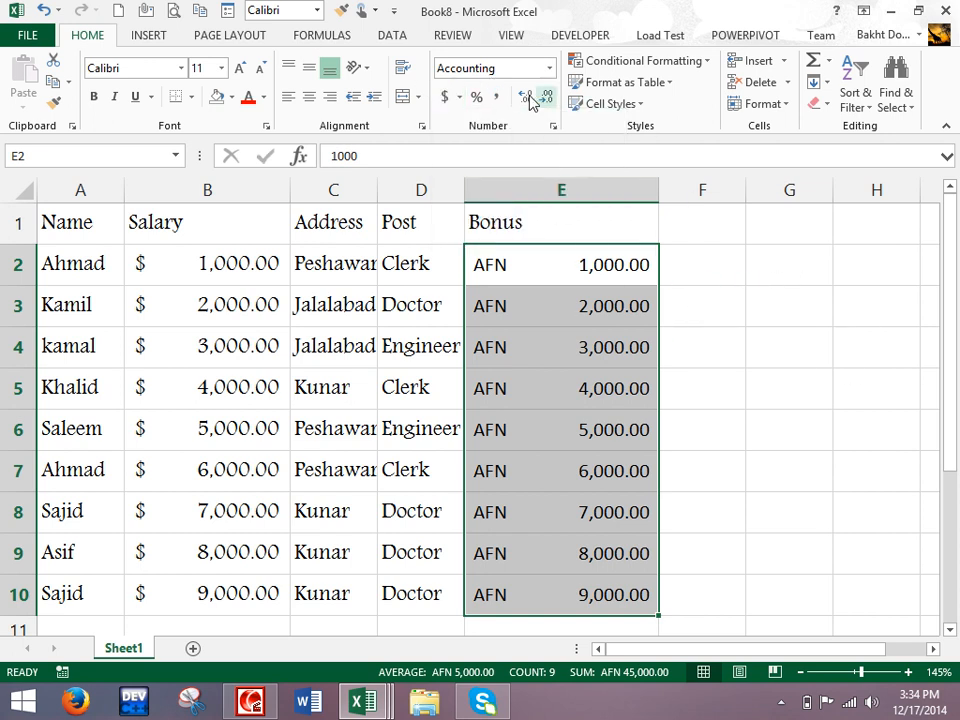
left_click(549, 68)
left_click(501, 104)
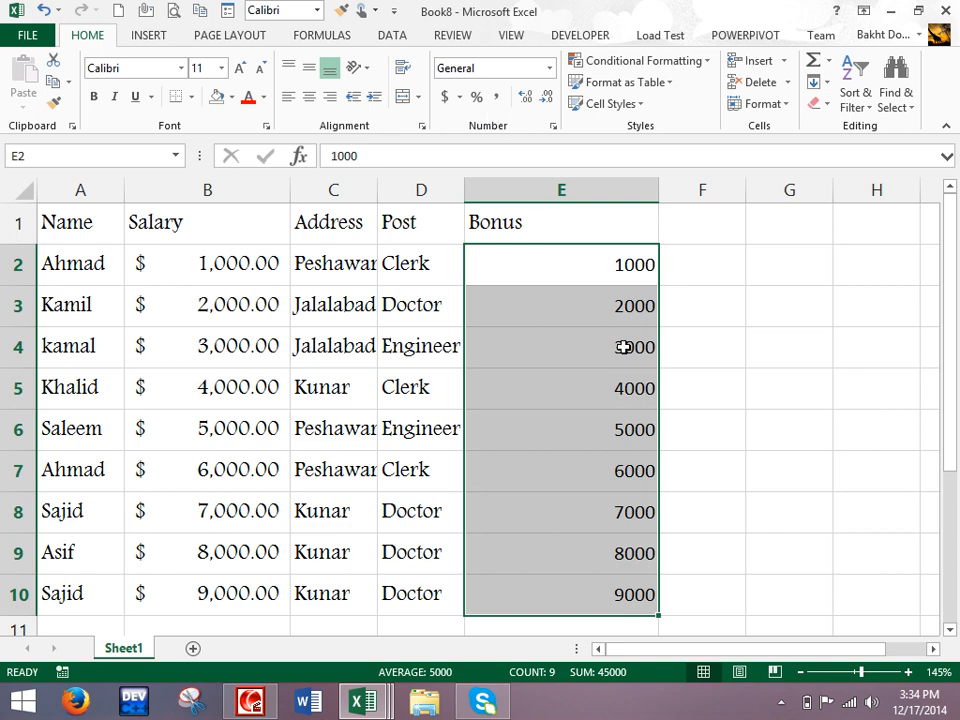
- Widen column C to fit the addresses, then try Percent Style and undo it
left_click_drag(377, 204, 397, 205)
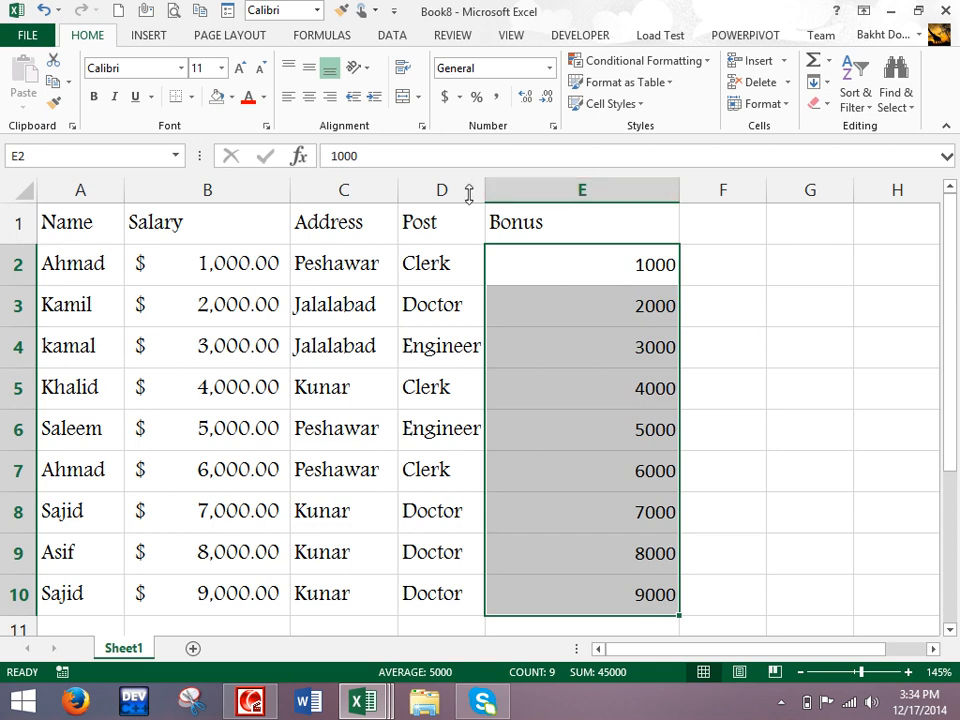
left_click(477, 97)
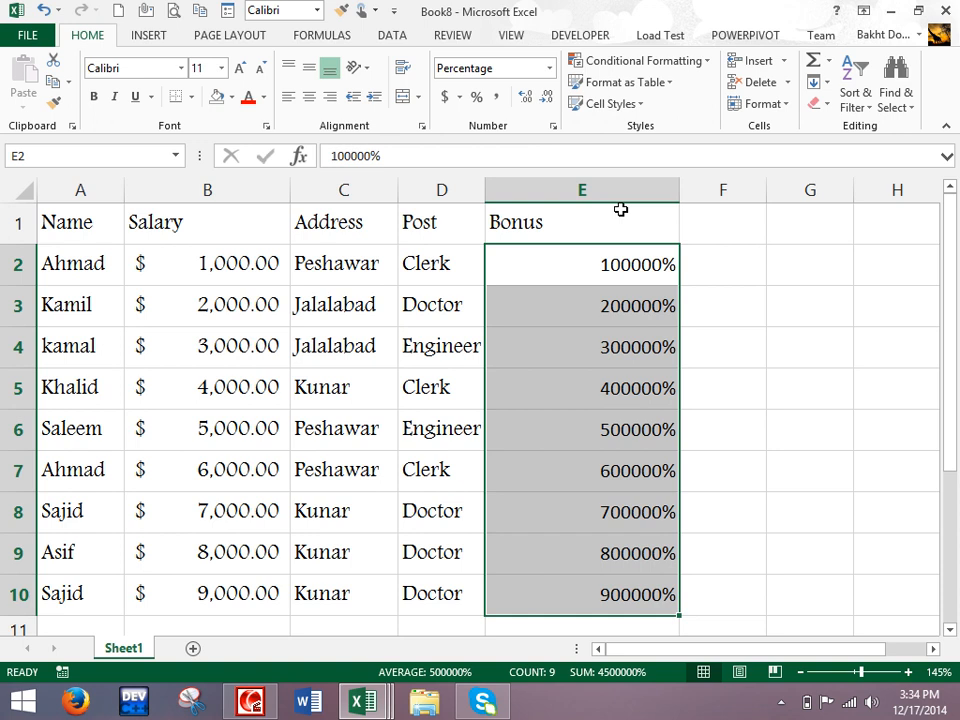
key("ctrl+z")
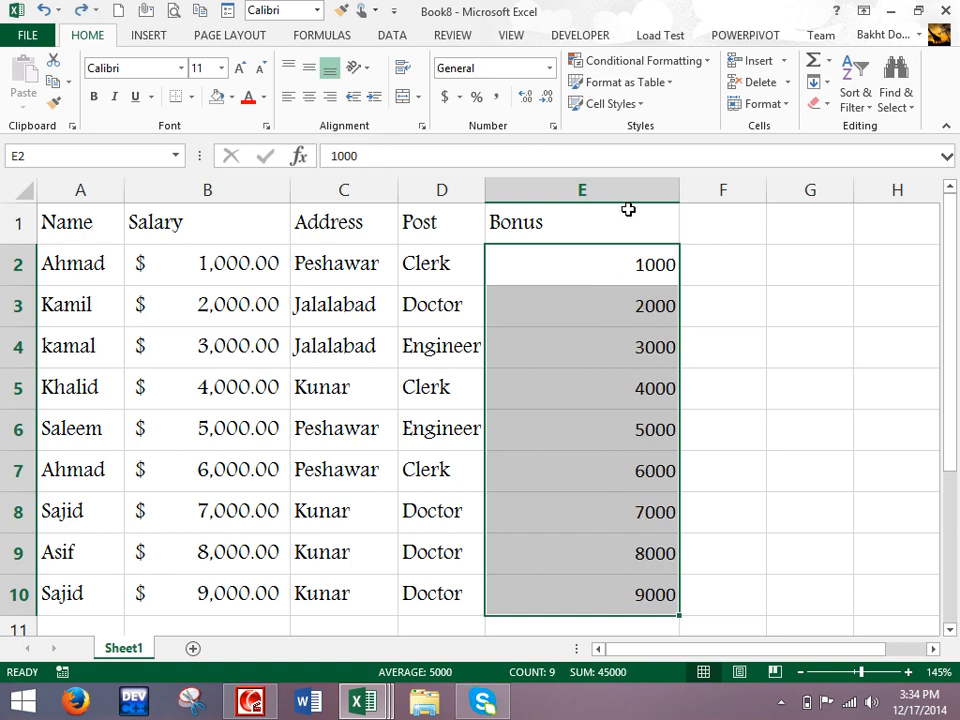
- Enter 6% in C29 and 25000 in C32
scroll(620, 210, "down", 8)
left_click(369, 289)
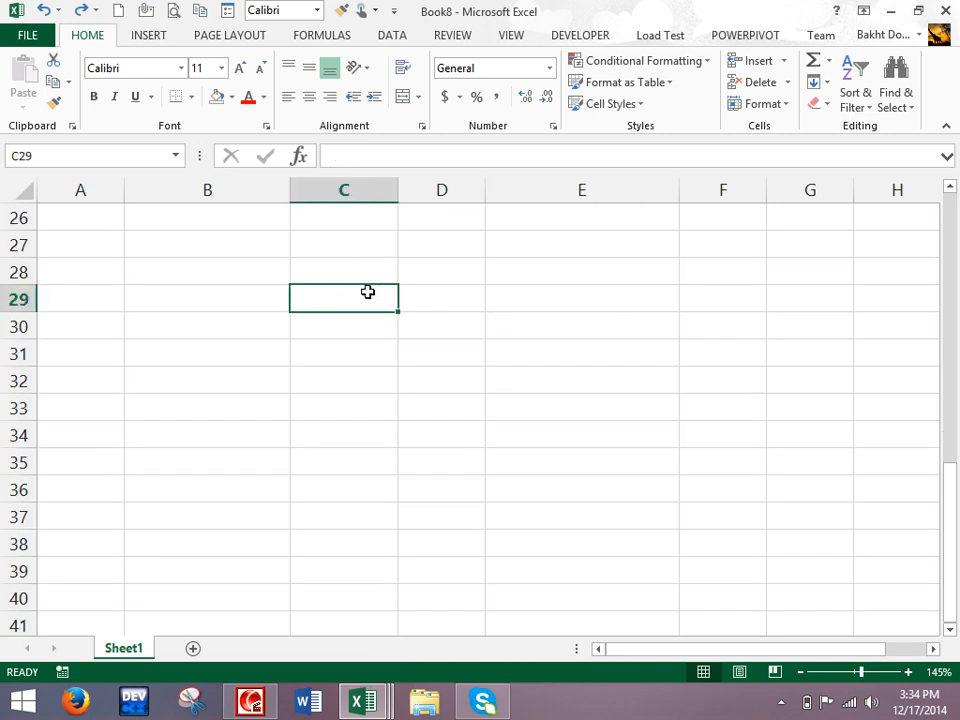
type("6%")
key("Return")
key("Return")
key("Return")
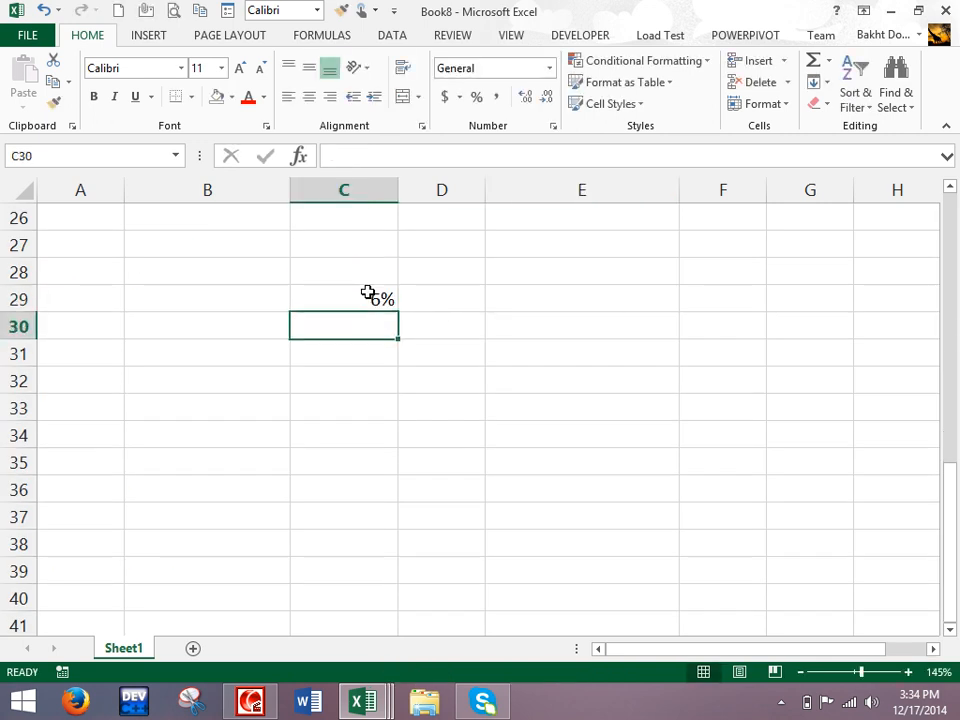
type("25000")
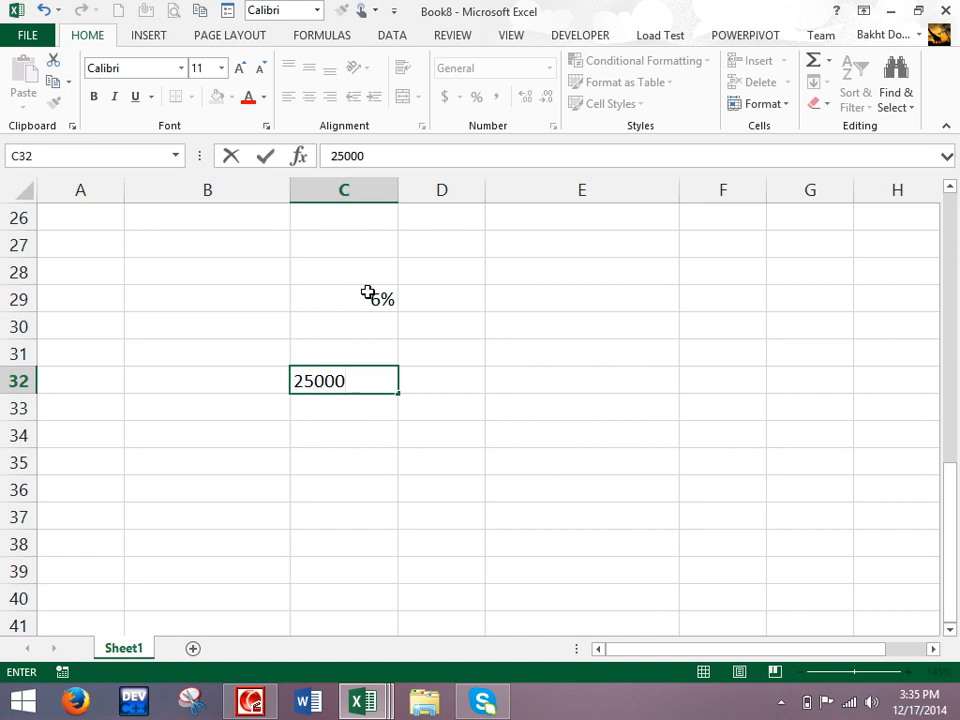
key("Return")
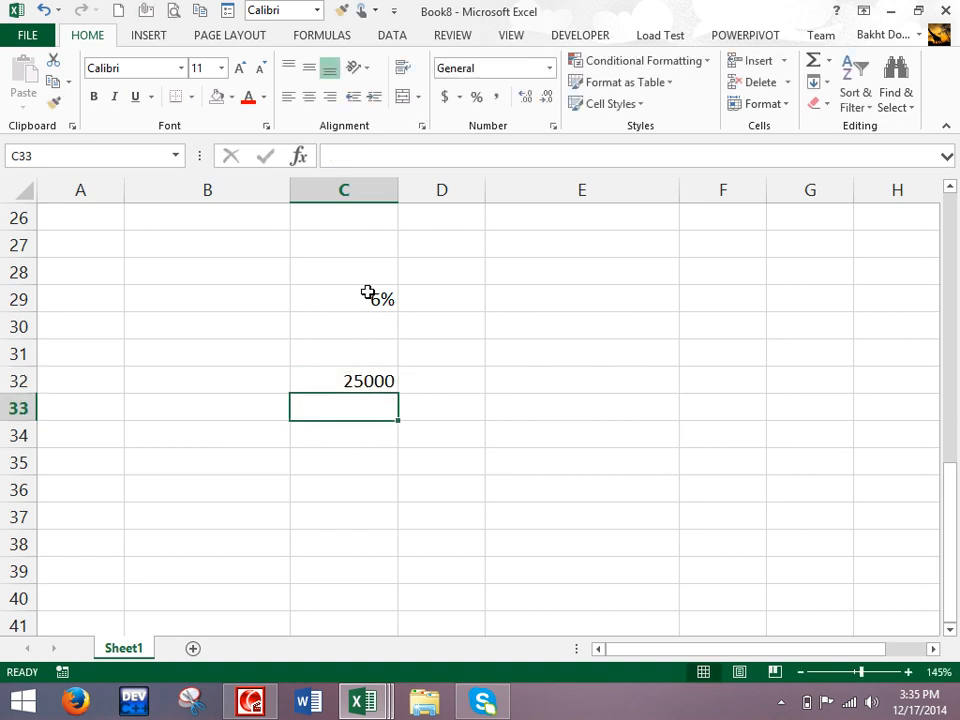
- Enter =C29*C32 in C34 so it calculates 1500
key("Return")
type("=")
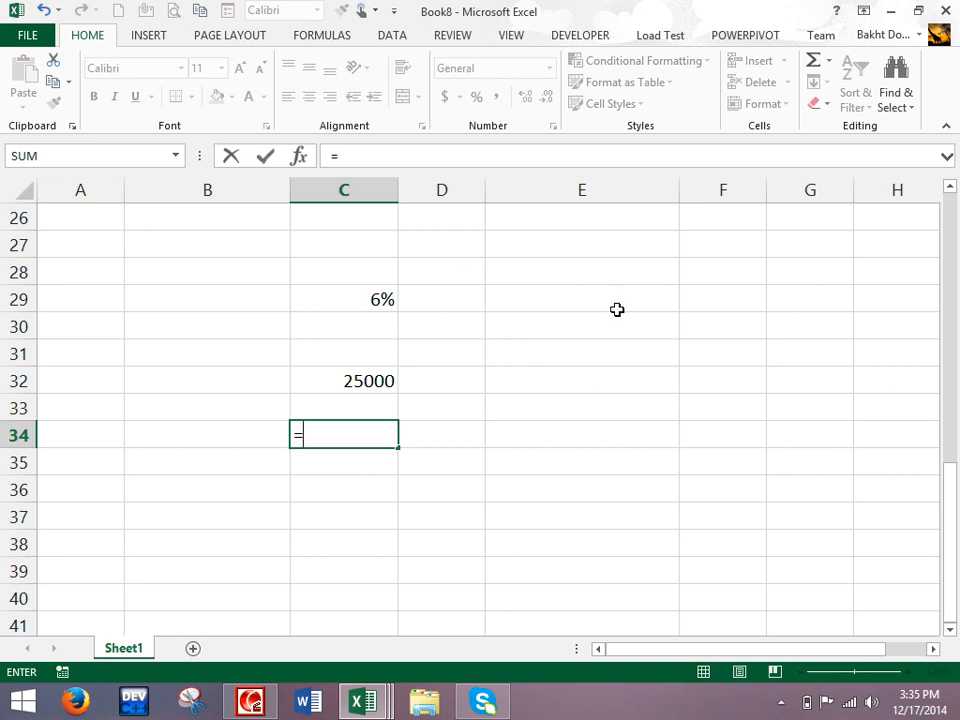
left_click(362, 292)
type("*")
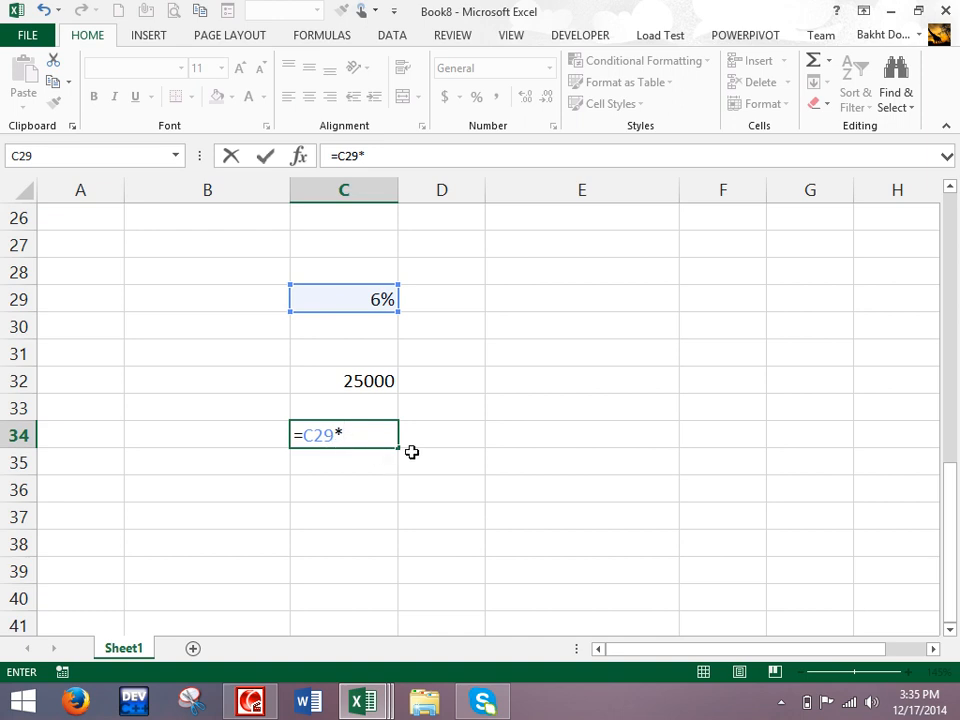
left_click(376, 381)
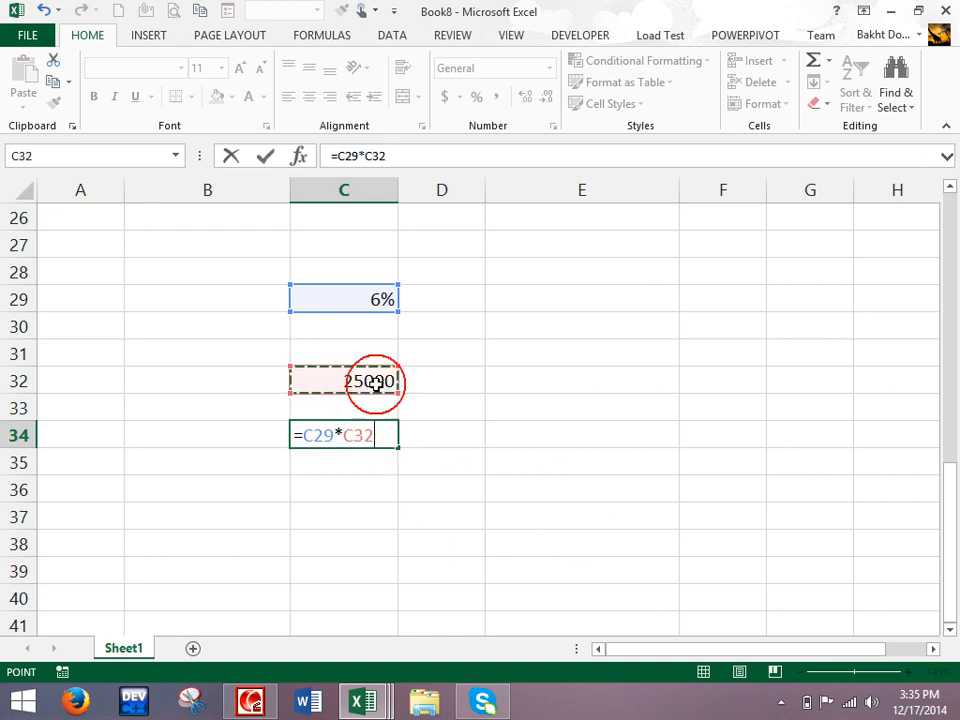
key("Return")
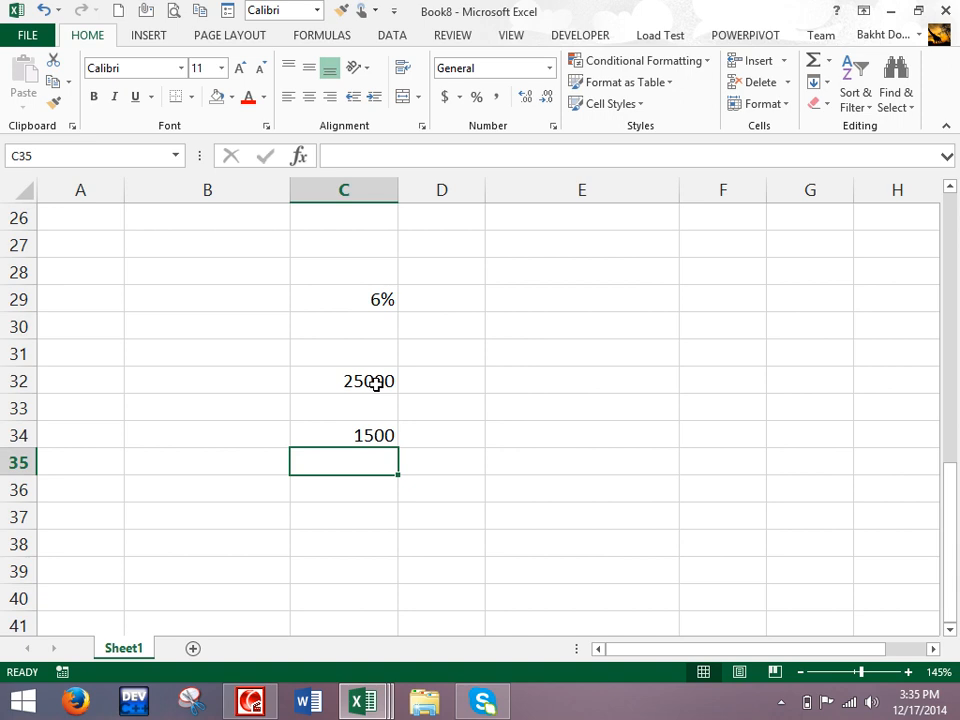
- Launch Paint via Run with mspaint and choose the thickest brush size
key("super+r")
type("msp")
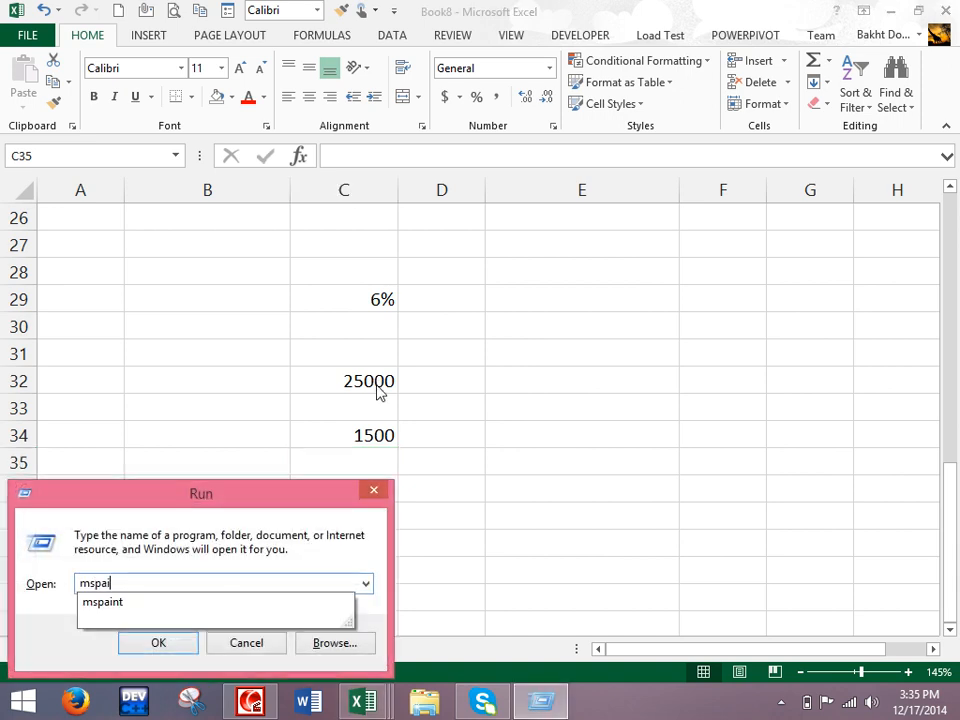
type("aint")
key("Return")
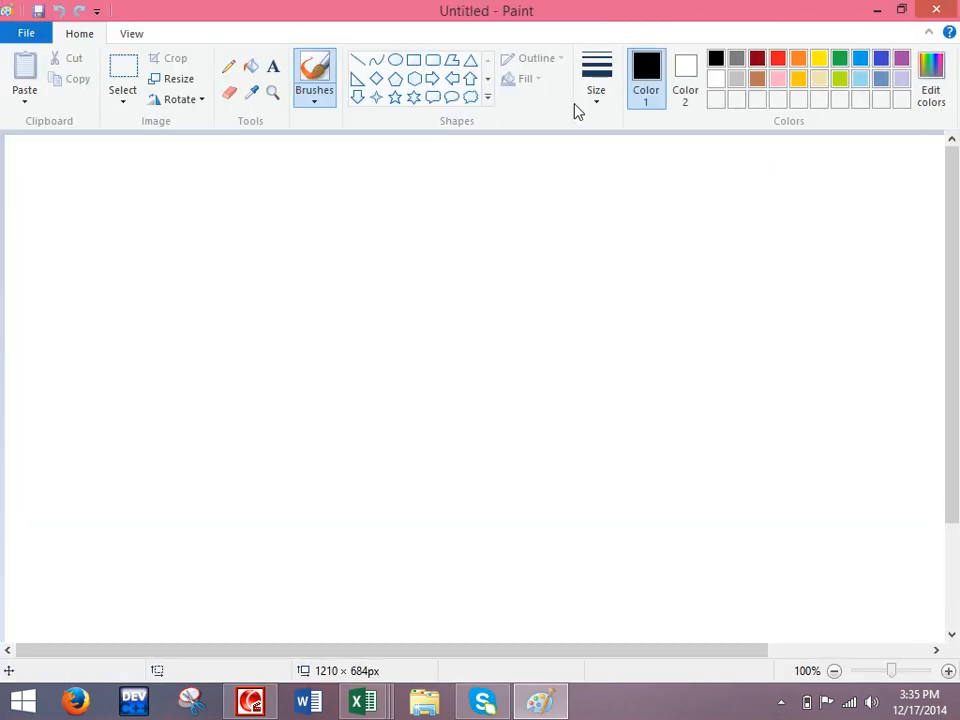
left_click(605, 100)
left_click(625, 248)
- Hand-write 25000 and figures below it, draw a cross, then return to Excel
left_click_drag(197, 262, 243, 325)
mouse_move(268, 262)
left_mouse_down()
mouse_move(261, 302)
mouse_move(279, 260)
left_mouse_up()
mouse_move(319, 300)
left_mouse_down()
mouse_move(345, 267)
mouse_move(401, 292)
mouse_move(386, 255)
left_mouse_up()
mouse_move(660, 290)
left_mouse_down()
mouse_move(645, 330)
mouse_move(608, 325)
left_mouse_up()
left_click_drag(226, 430, 203, 488)
mouse_move(240, 455)
left_mouse_down()
mouse_move(284, 454)
mouse_move(301, 487)
left_mouse_up()
mouse_move(643, 418)
left_mouse_down()
mouse_move(690, 446)
mouse_move(632, 505)
left_mouse_up()
left_click_drag(715, 440, 710, 533)
left_click_drag(412, 288, 548, 394)
left_click_drag(489, 279, 279, 476)
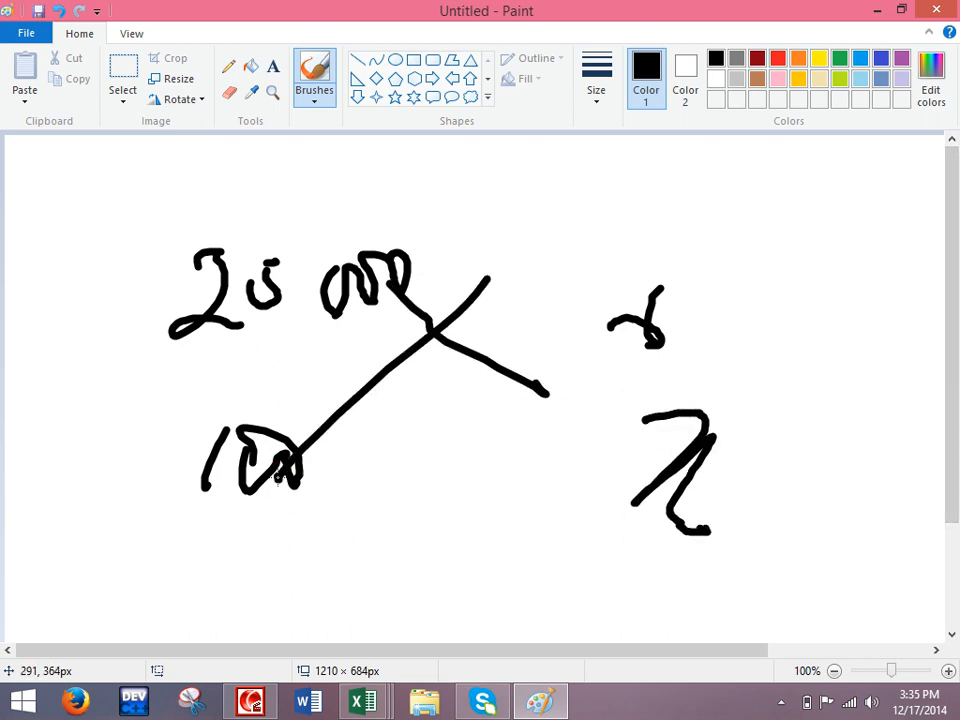
key("alt+Tab")
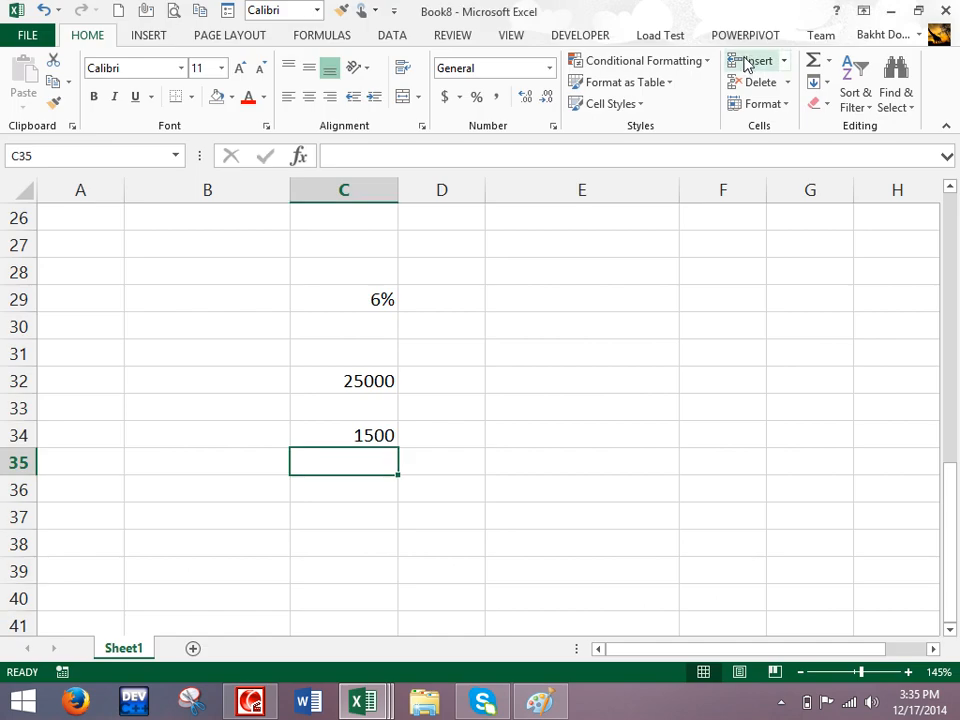
type("=25000")
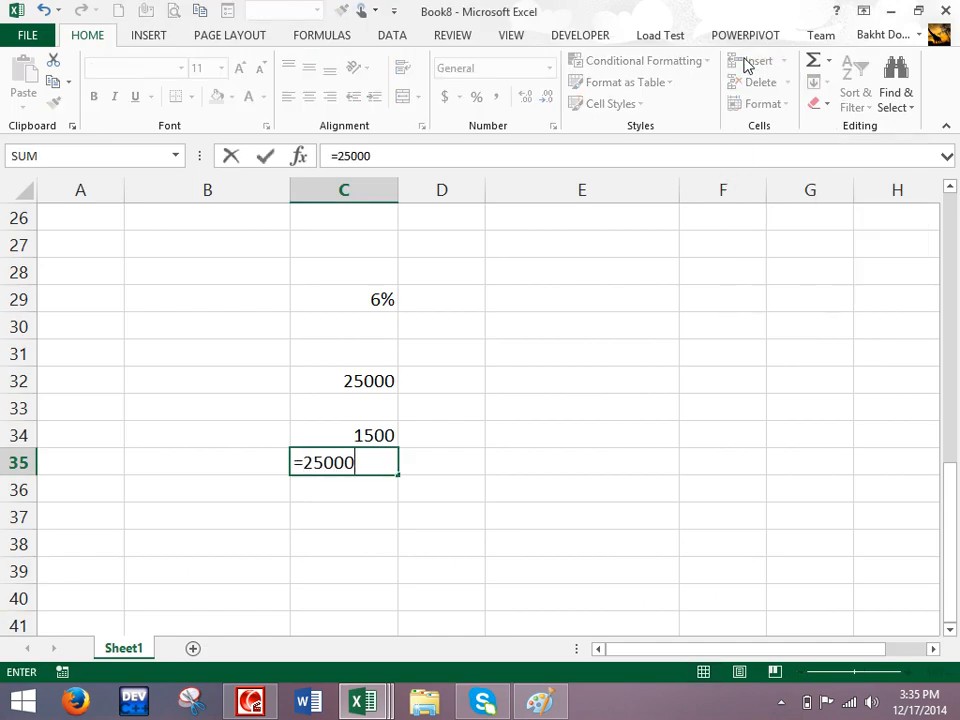
type("*6/100")
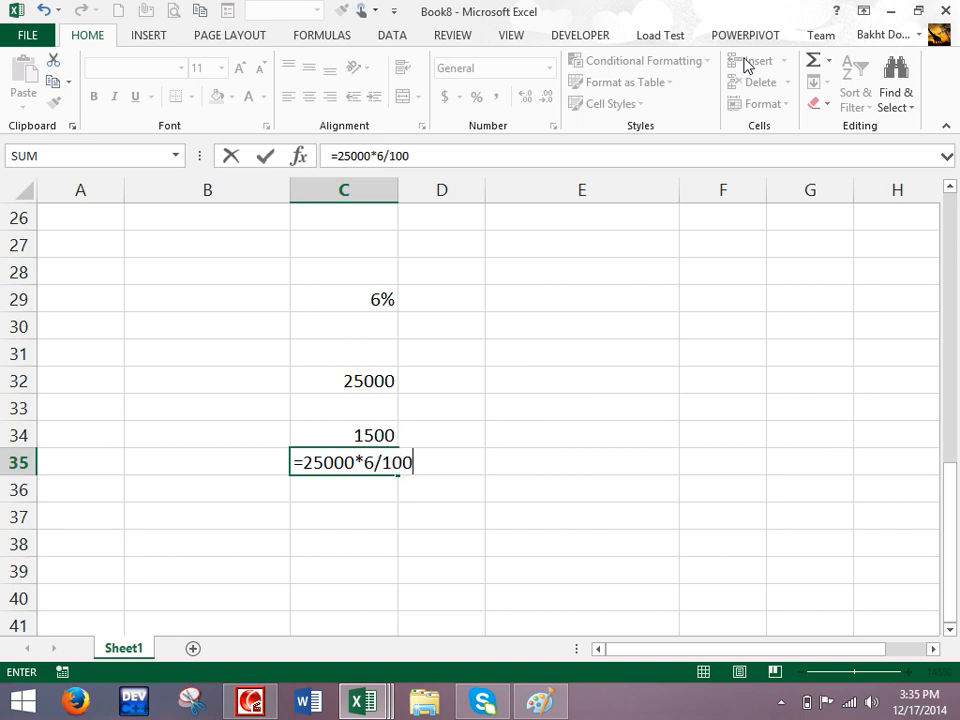
key("Return")
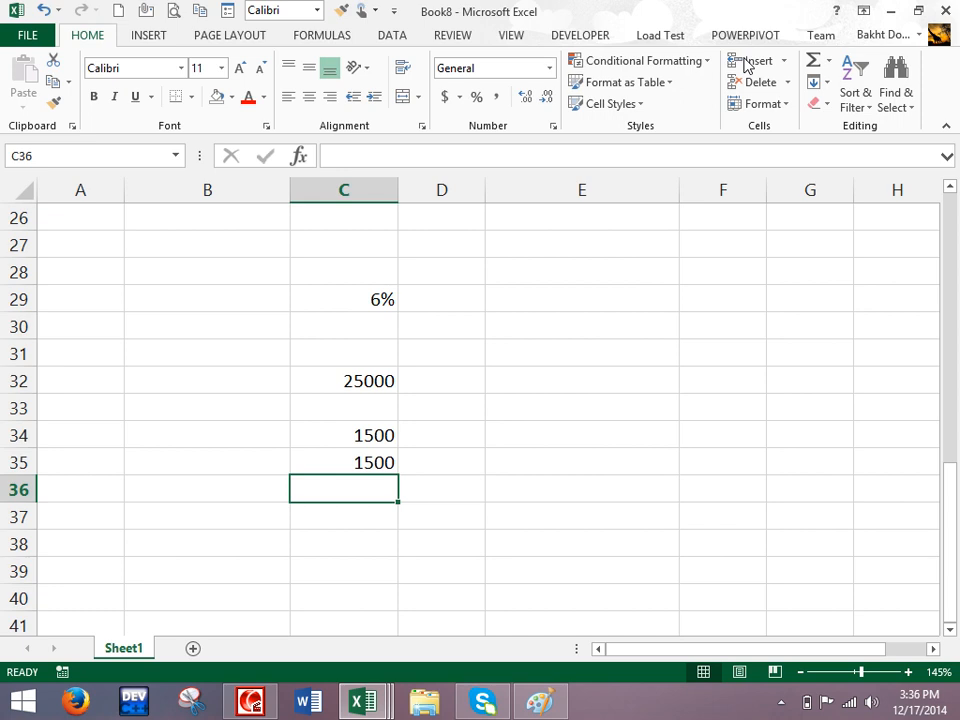
key("Up")
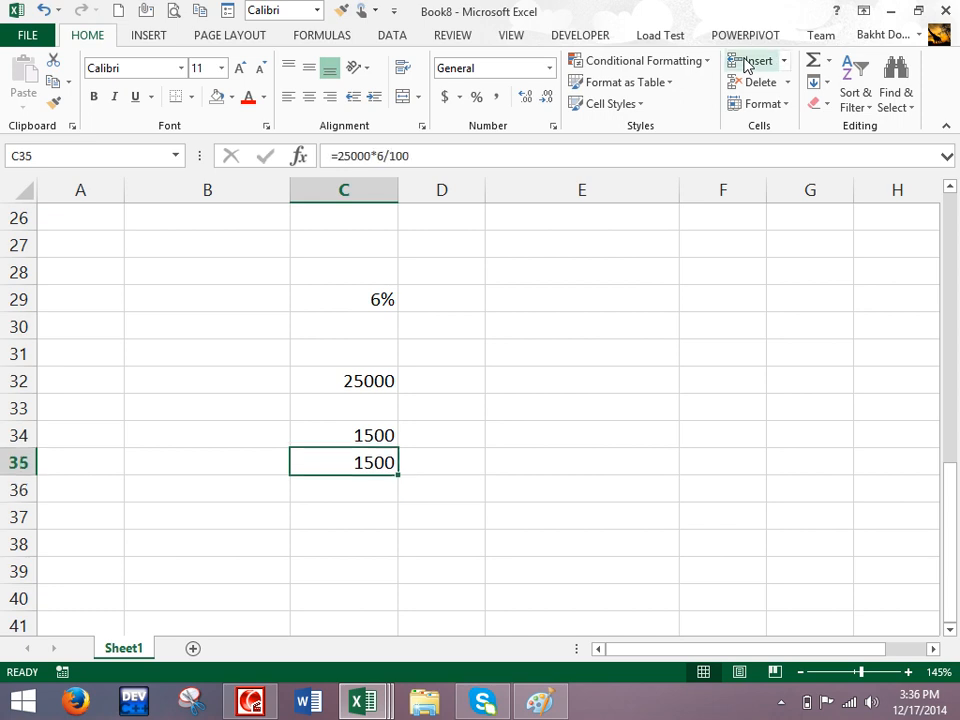
key("Delete")
key("Up")
key("Delete")
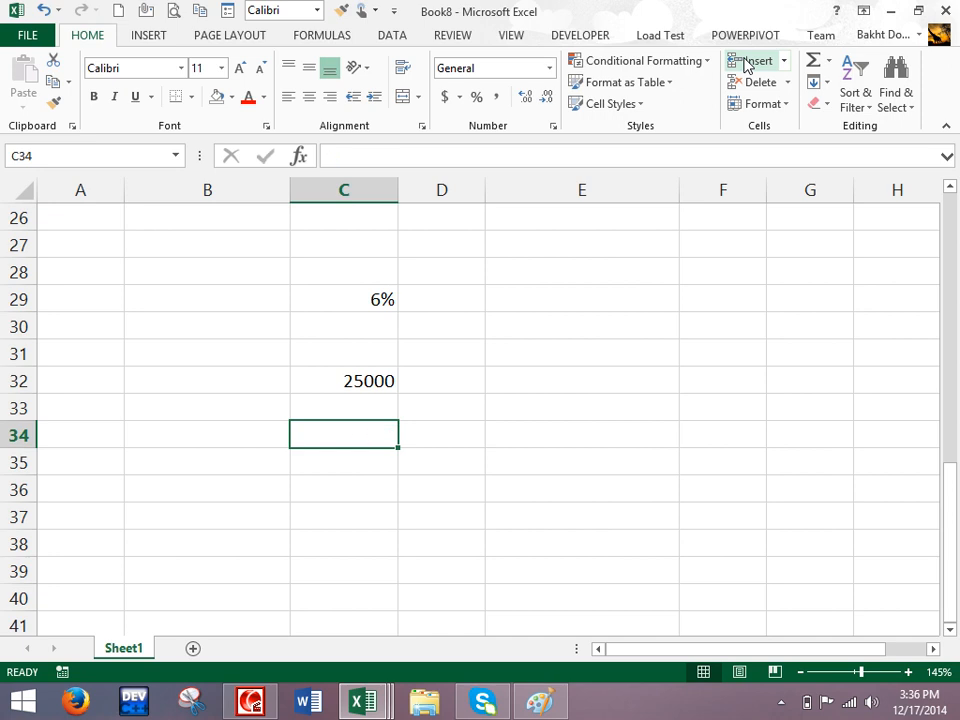
type("=")
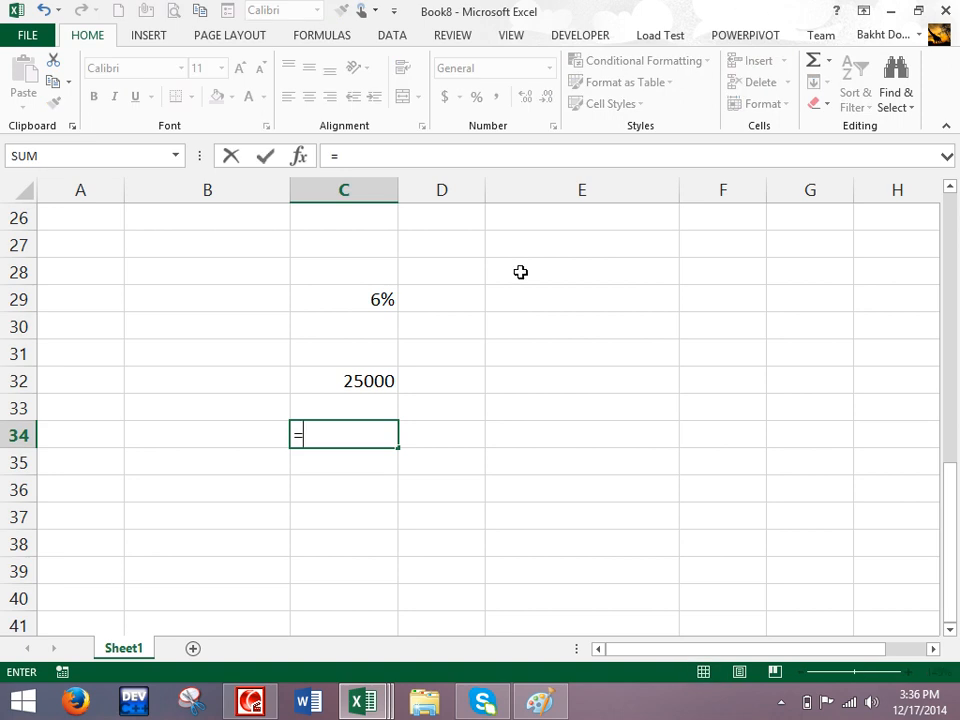
left_click(361, 298)
type("*")
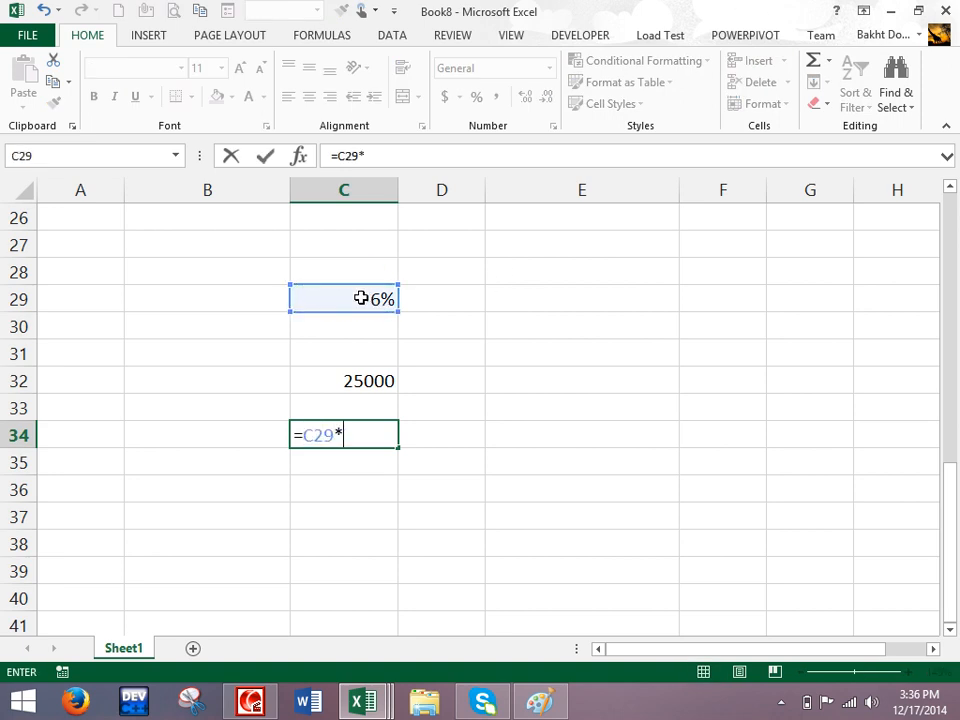
left_click(368, 390)
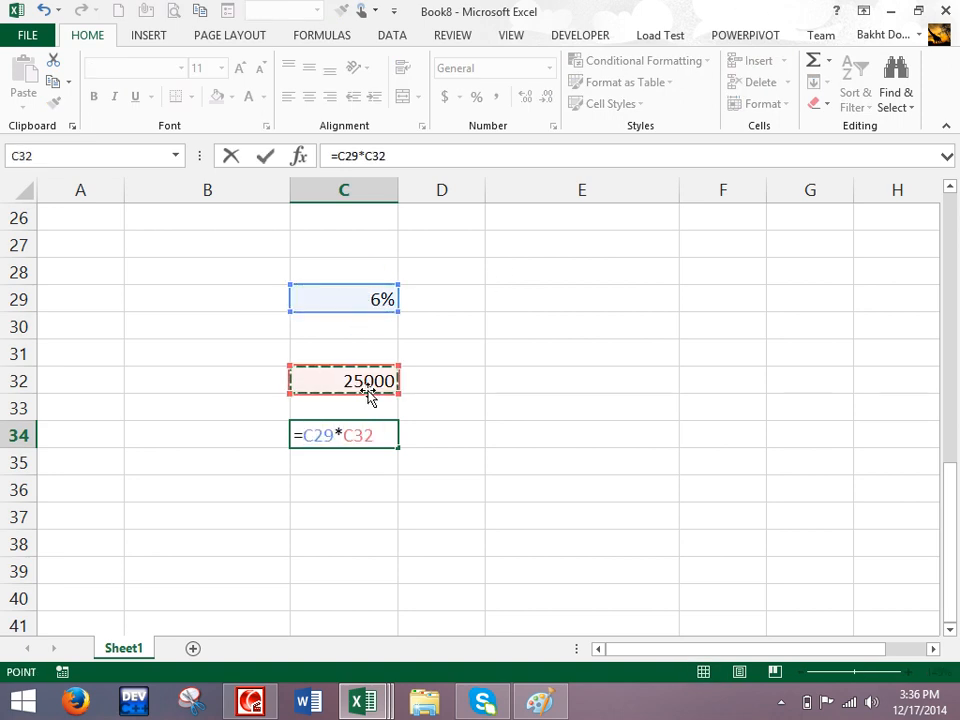
key("Return")
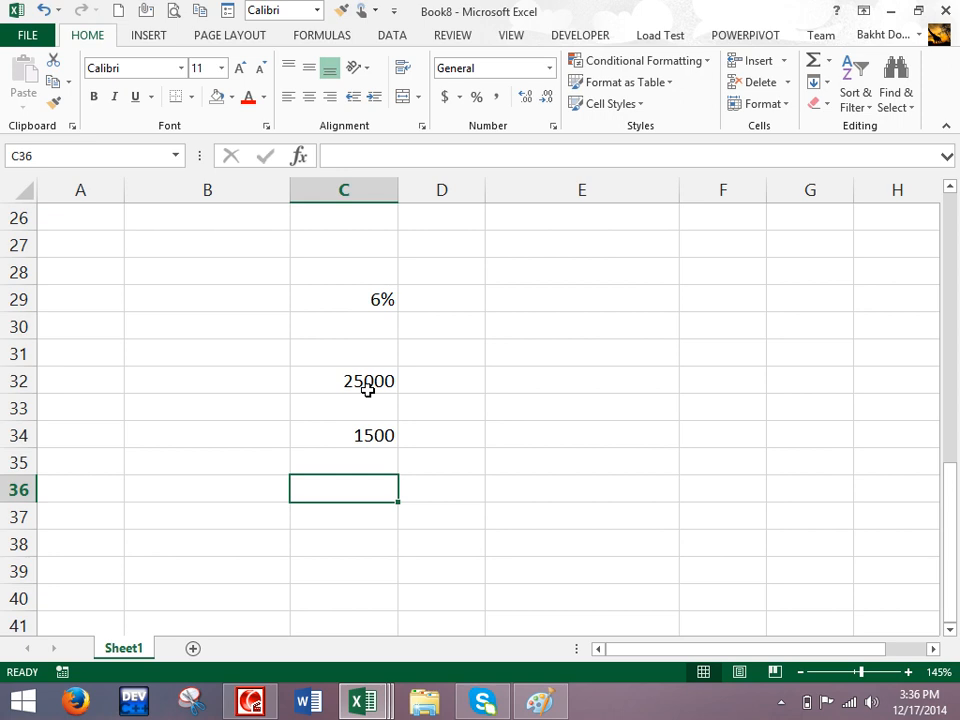
- Enter =613*100/850 in C36 and check the formula in C34
type("=613")
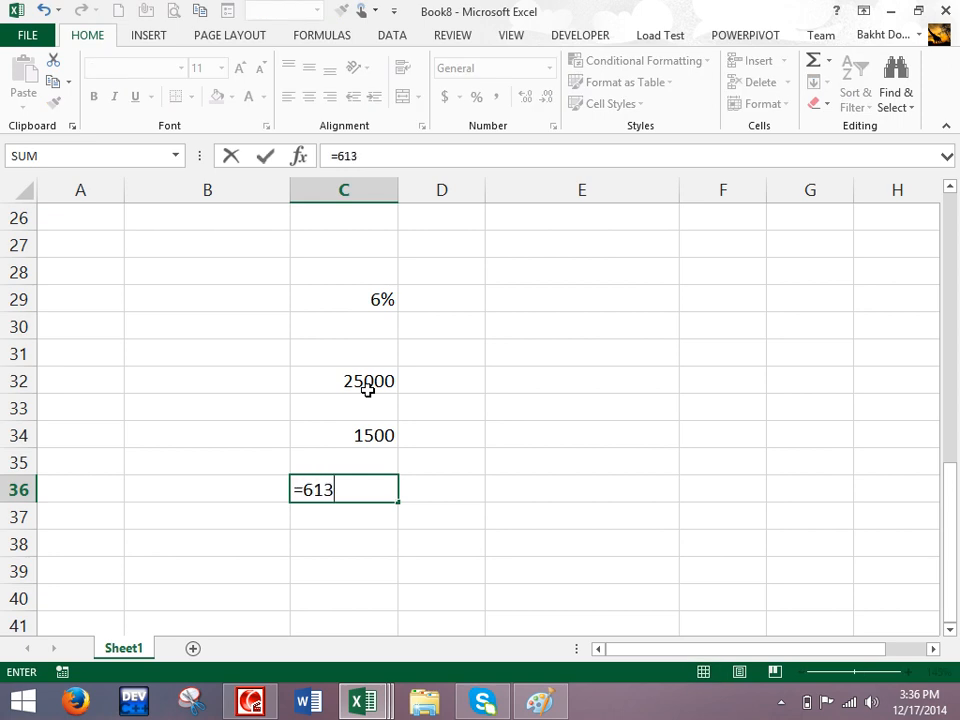
type("*100/850")
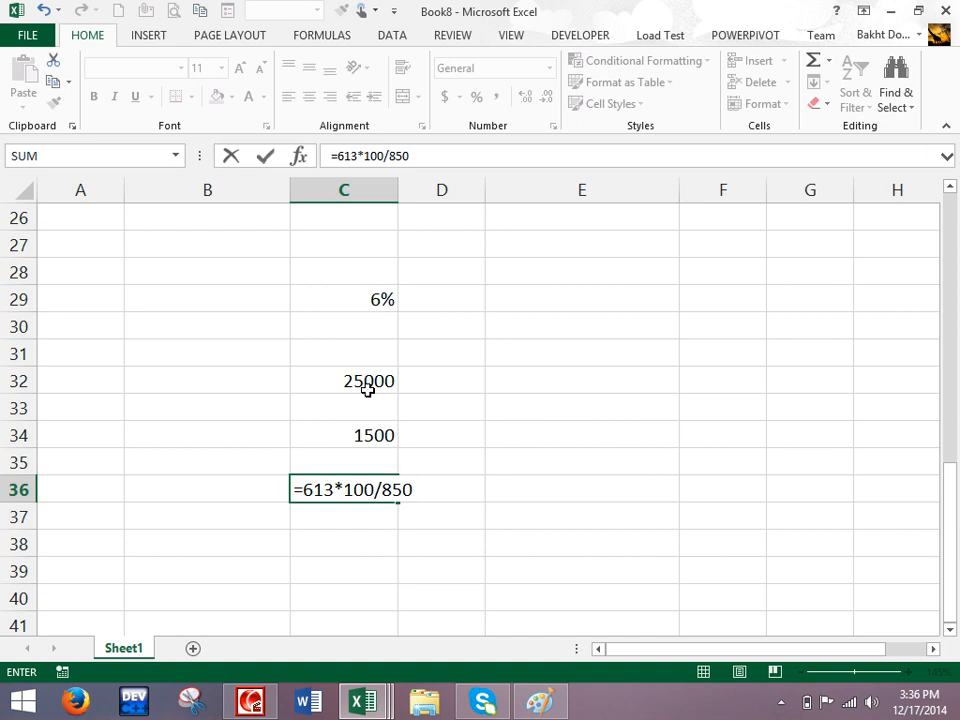
key("Return")
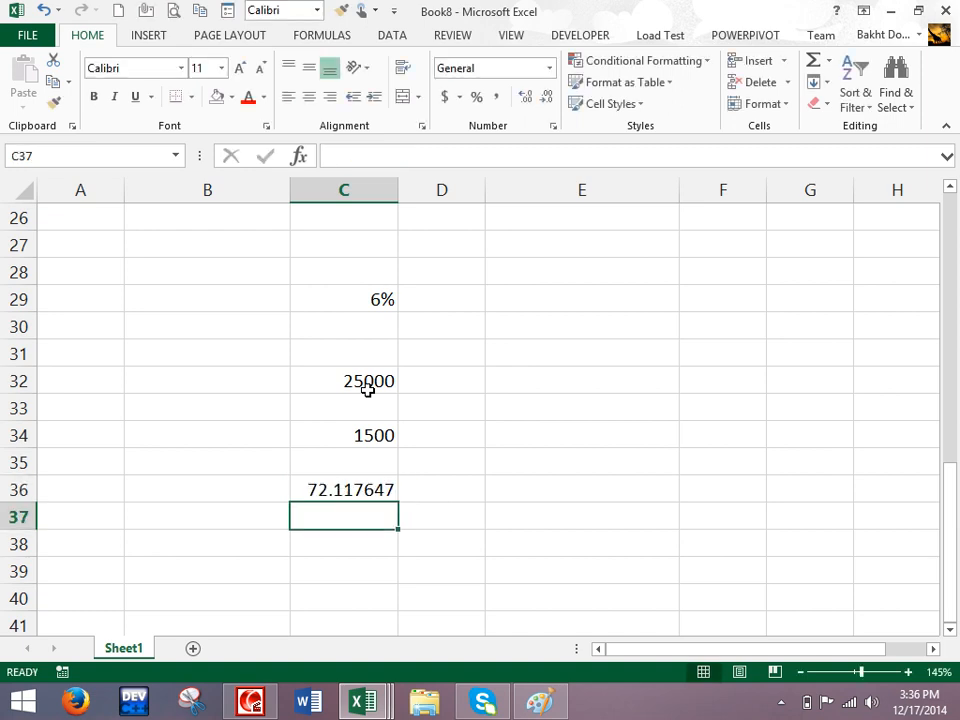
key("Up")
key("Up")
key("Up")
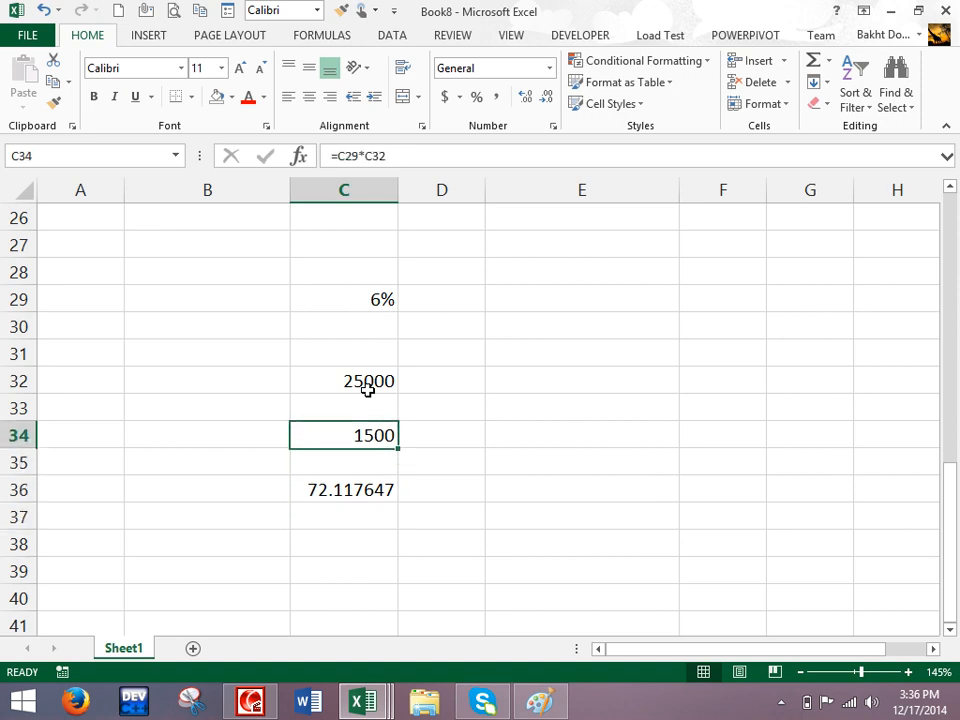
key("Up")
key("Up")
- Return to C36 and open it with F2 to show =613*100/850
key("Down")
key("Up")
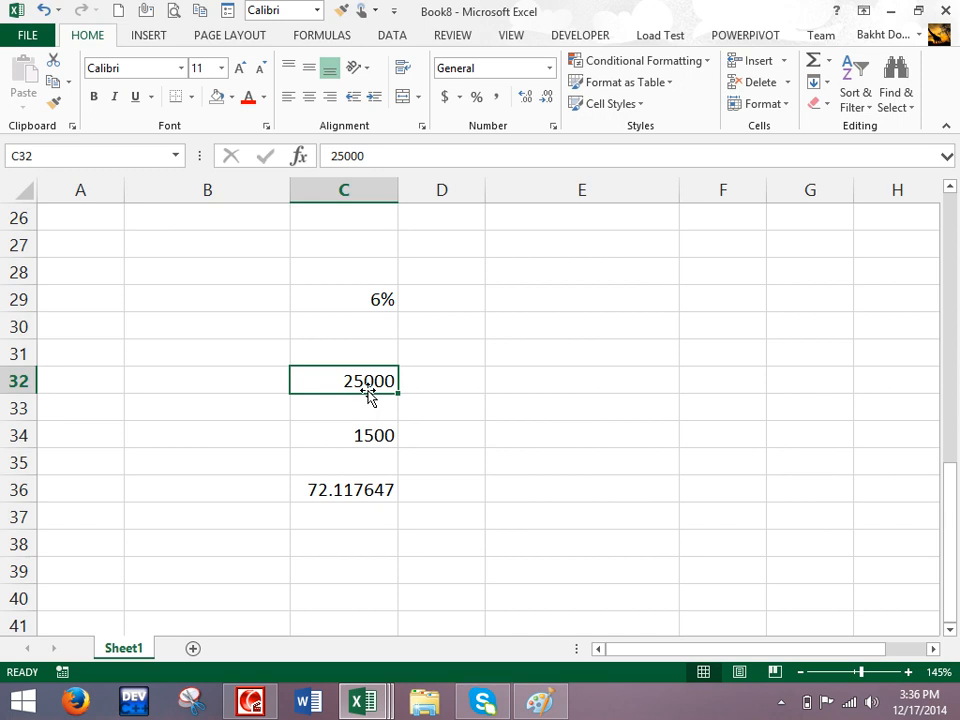
key("Down")
key("Down")
key("Up")
key("Up")
key("Down")
key("Down")
key("Down")
key("Down")
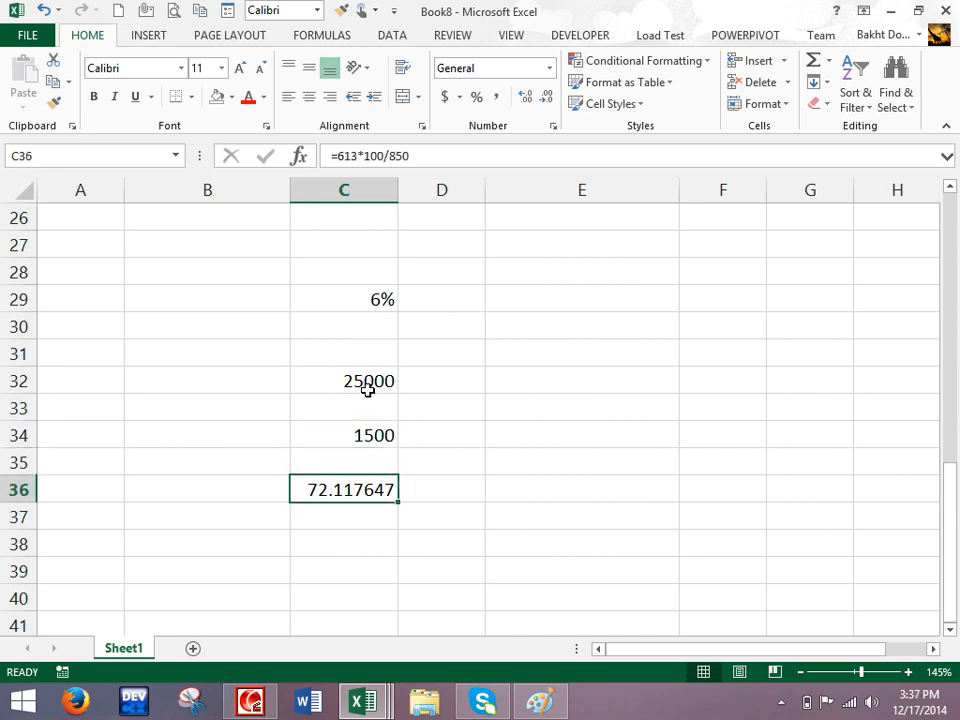
key("F2")
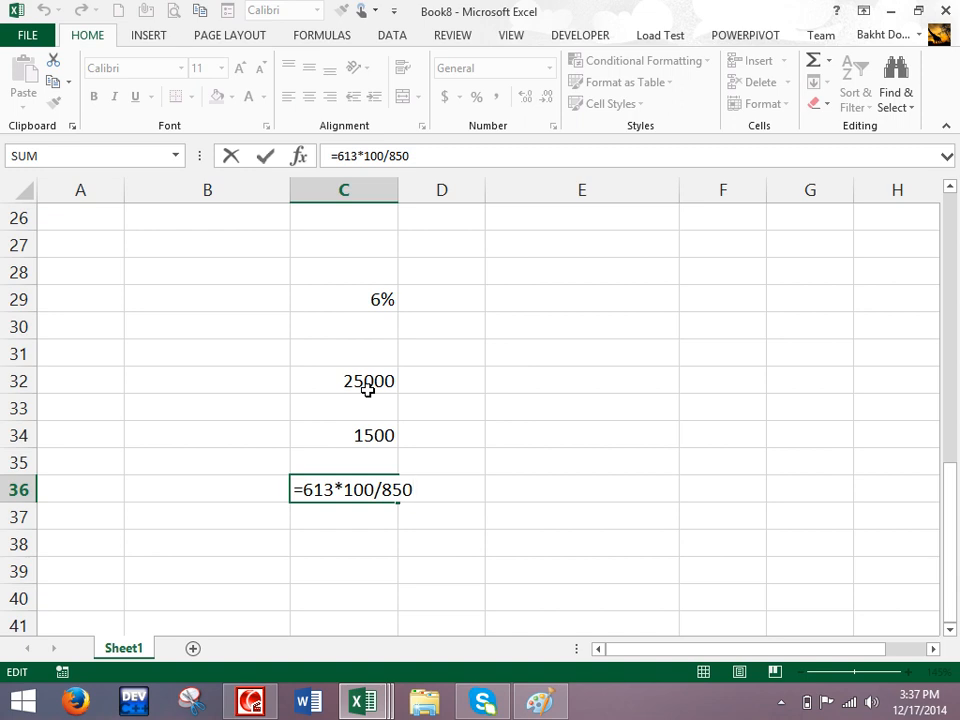
- Clear the formula from C36, then enter 500 in C36 and 1200 in C37
key("ctrl+Return")
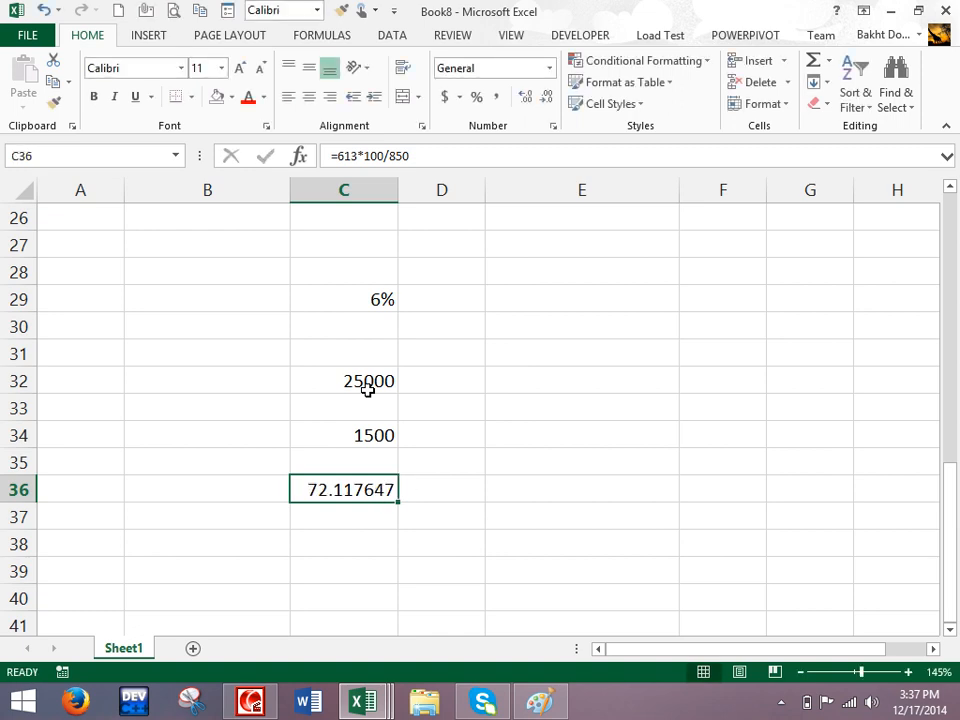
key("Delete")
type("59")
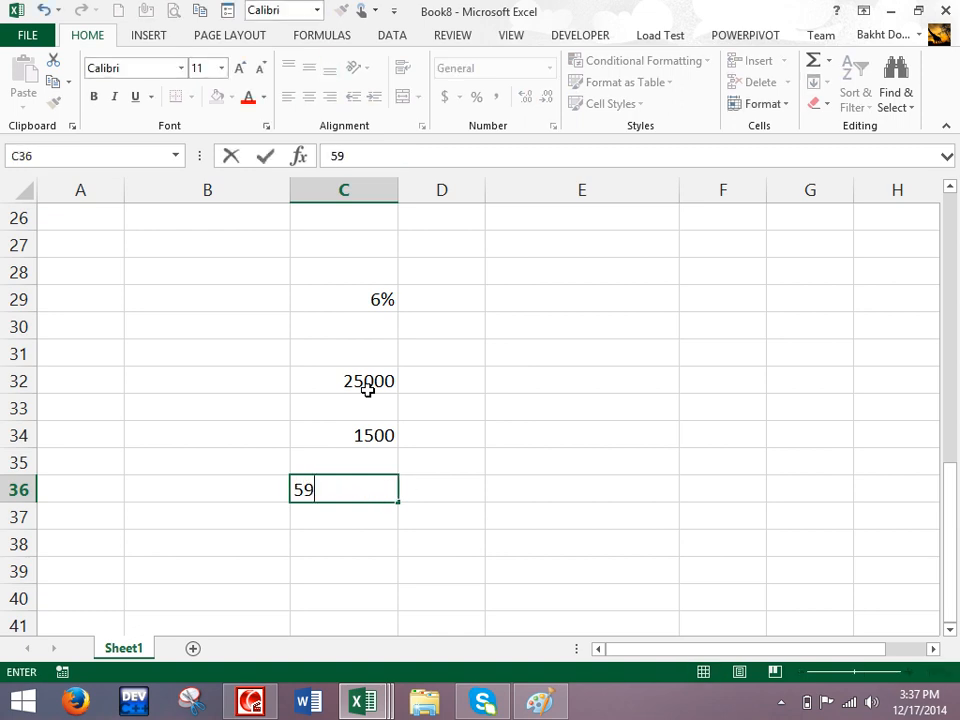
key("BackSpace")
type("00")
key("Return")
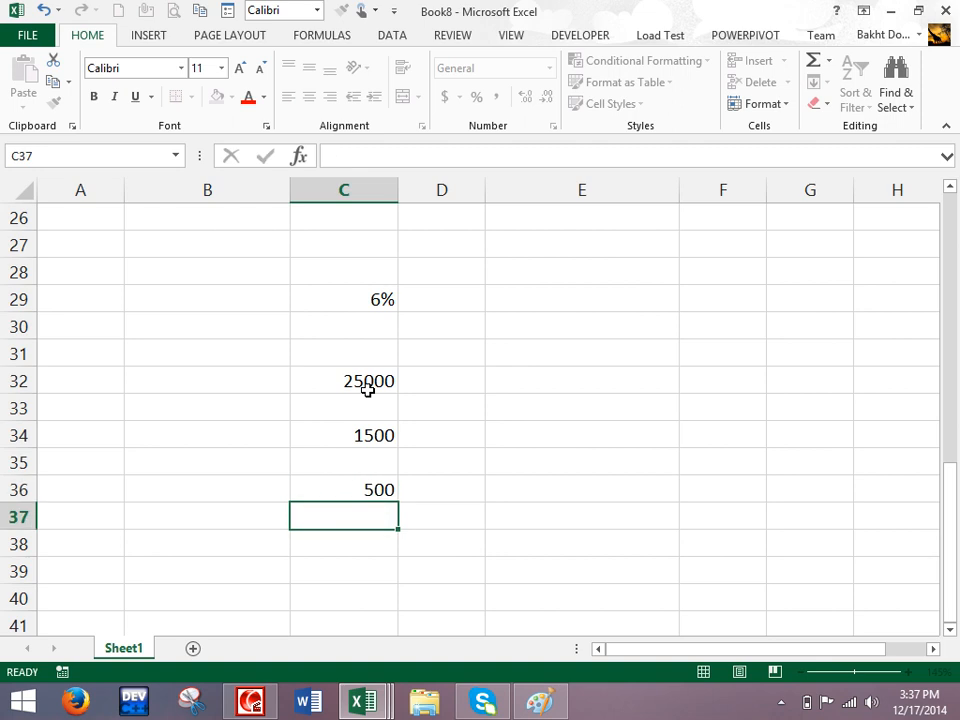
type("1200")
key("Return")
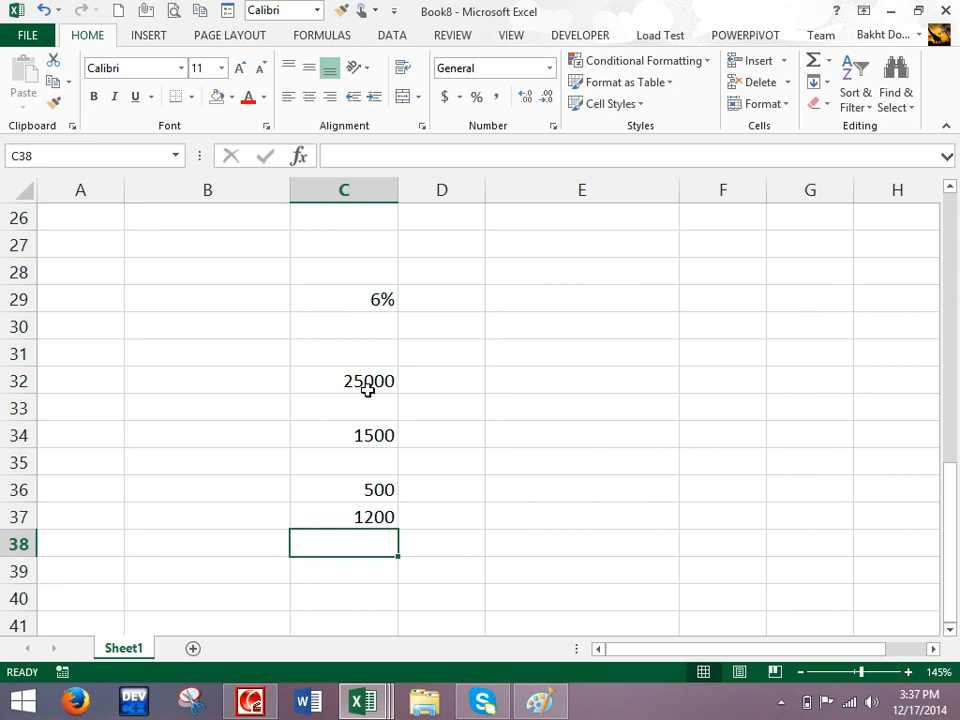
- Delete the 500 and 1200 from C36:C37 and go back to C34
key("Up")
key("Up")
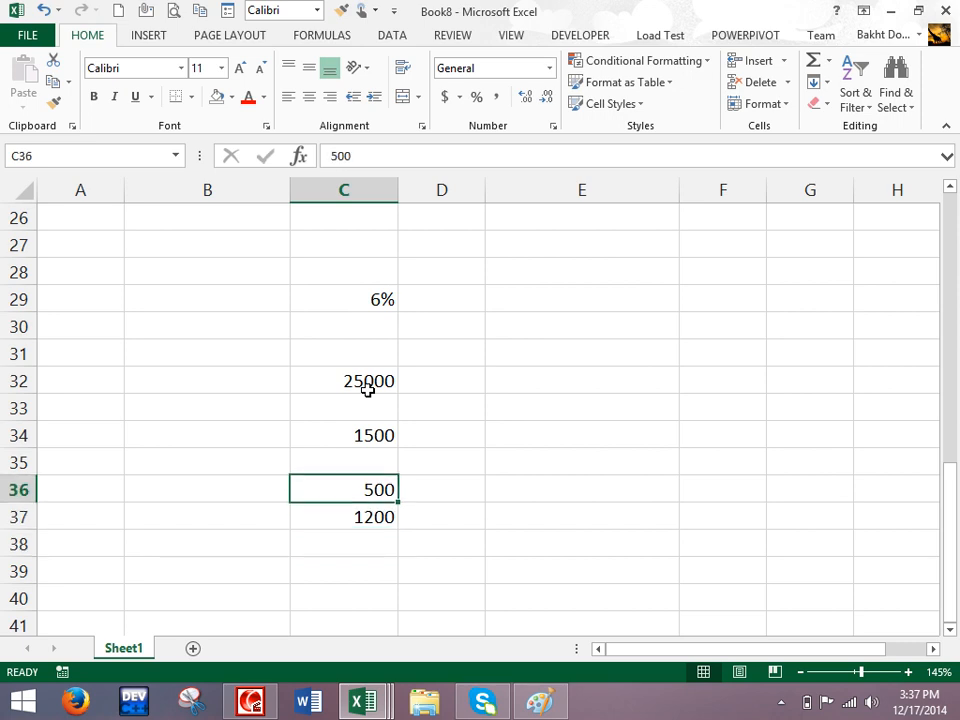
key("shift+Down")
key("Delete")
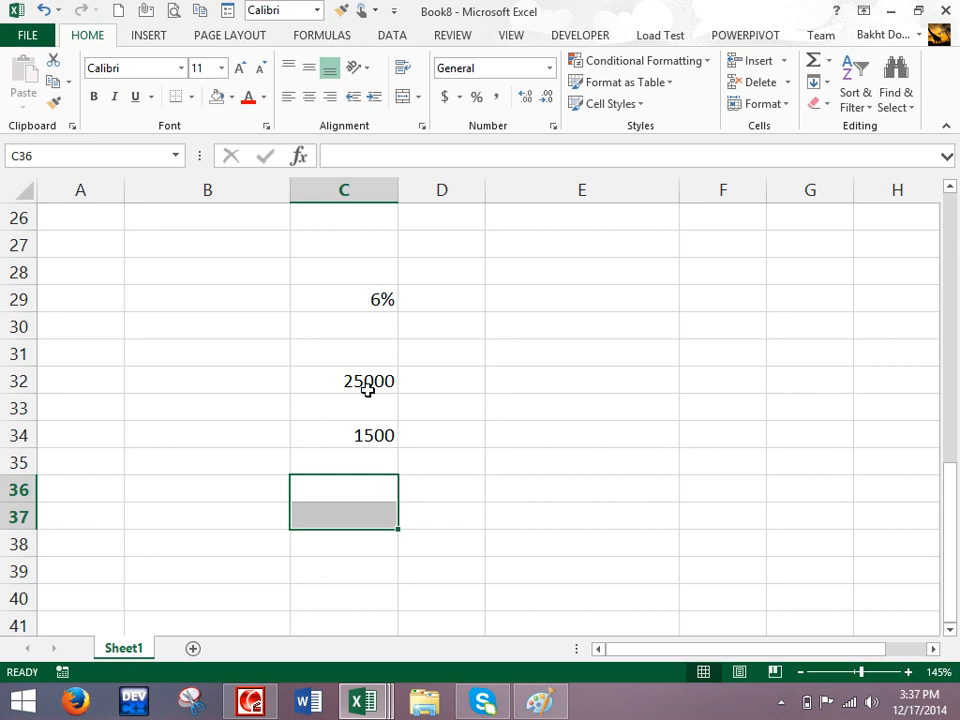
key("Up")
key("Up")
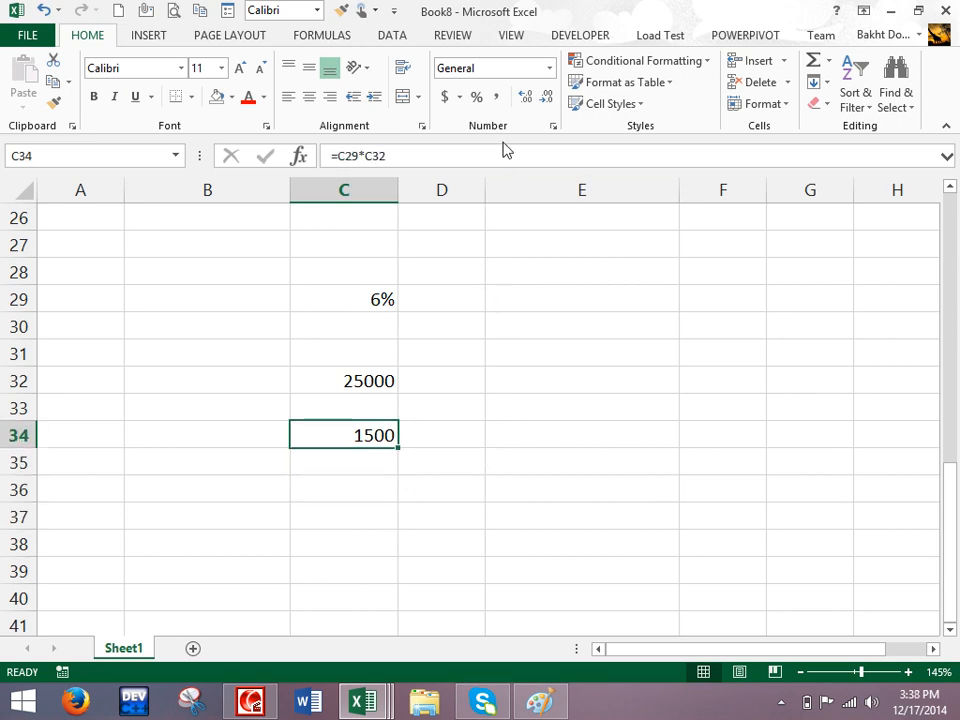
- Show C32 as 25,000 using Comma Style with zero decimals, then switch to Paint
left_click(392, 358)
left_click(370, 378)
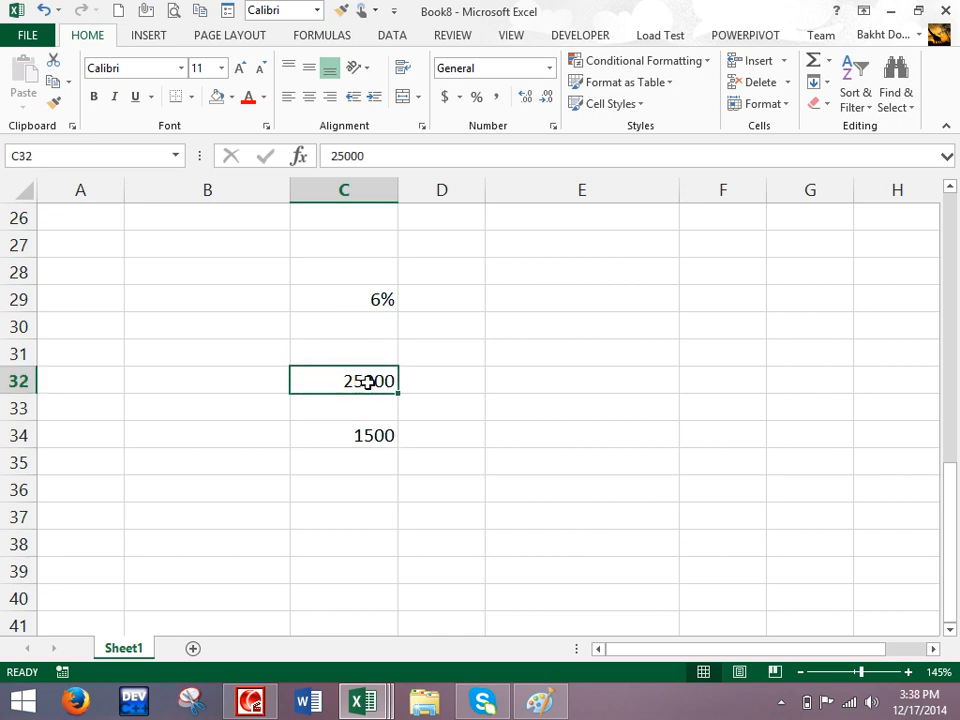
left_click(499, 97)
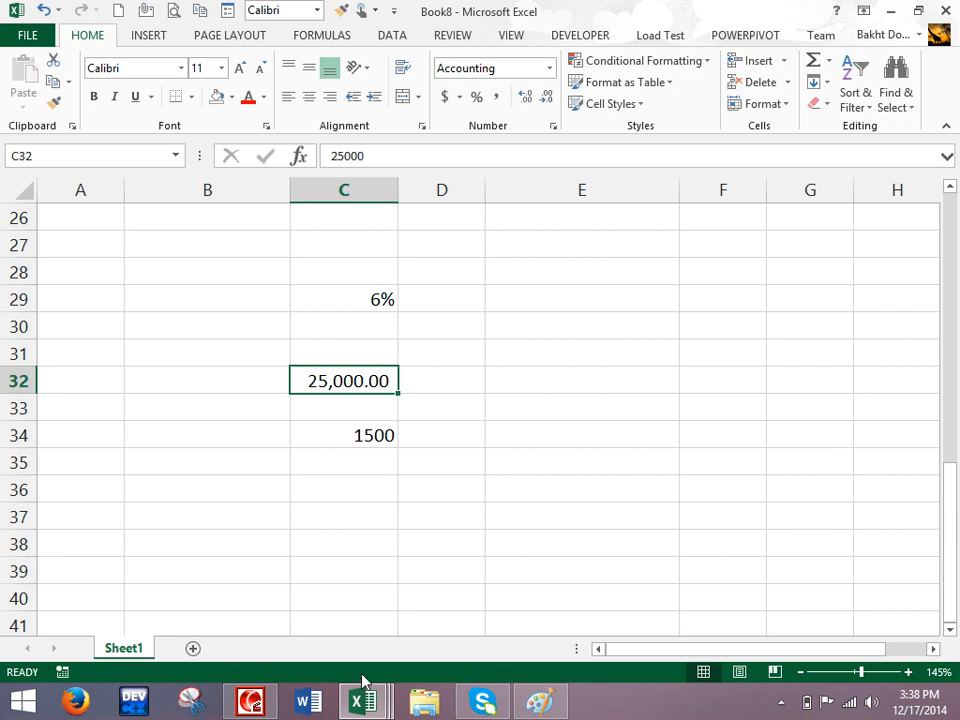
left_click(552, 102)
left_click(552, 102)
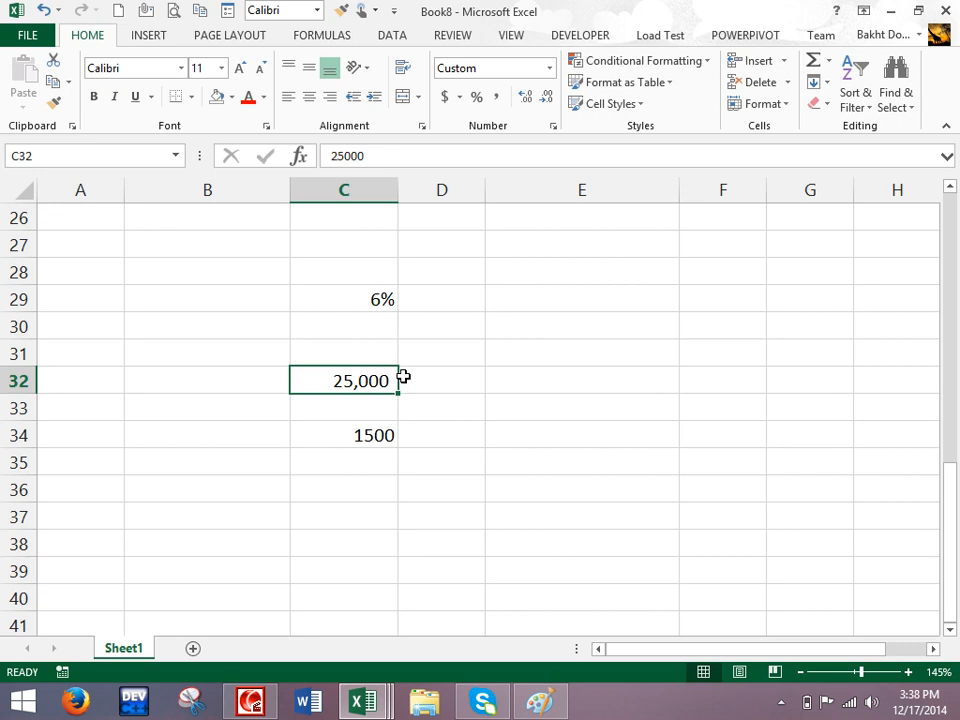
left_click(552, 377)
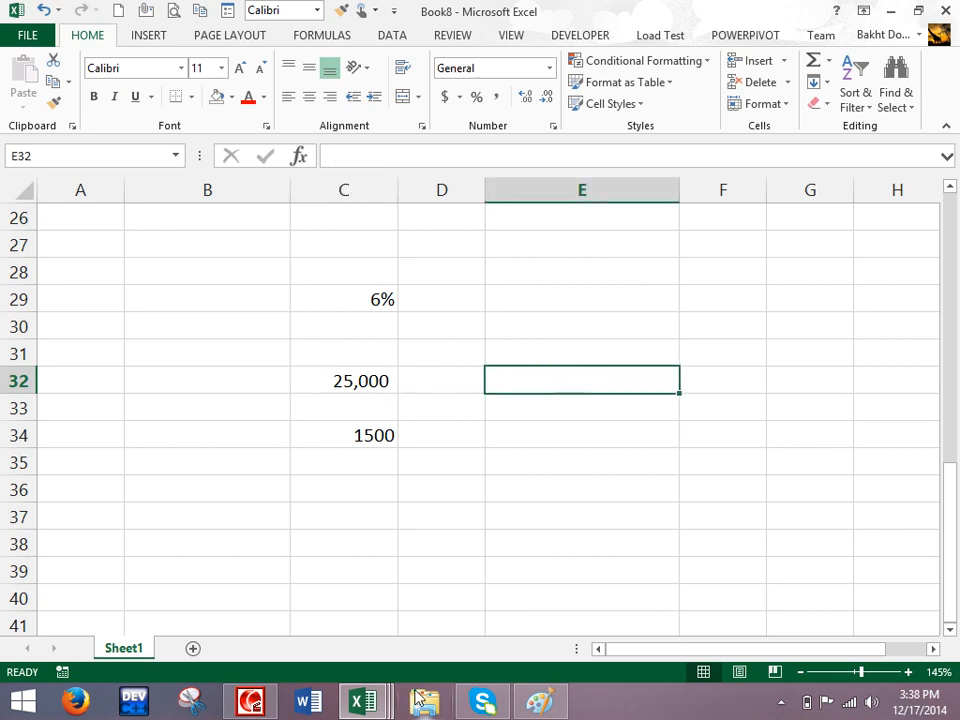
left_click(544, 699)
- Start a new Paint canvas without saving the old one and hand-draw 3.758
key("ctrl+n")
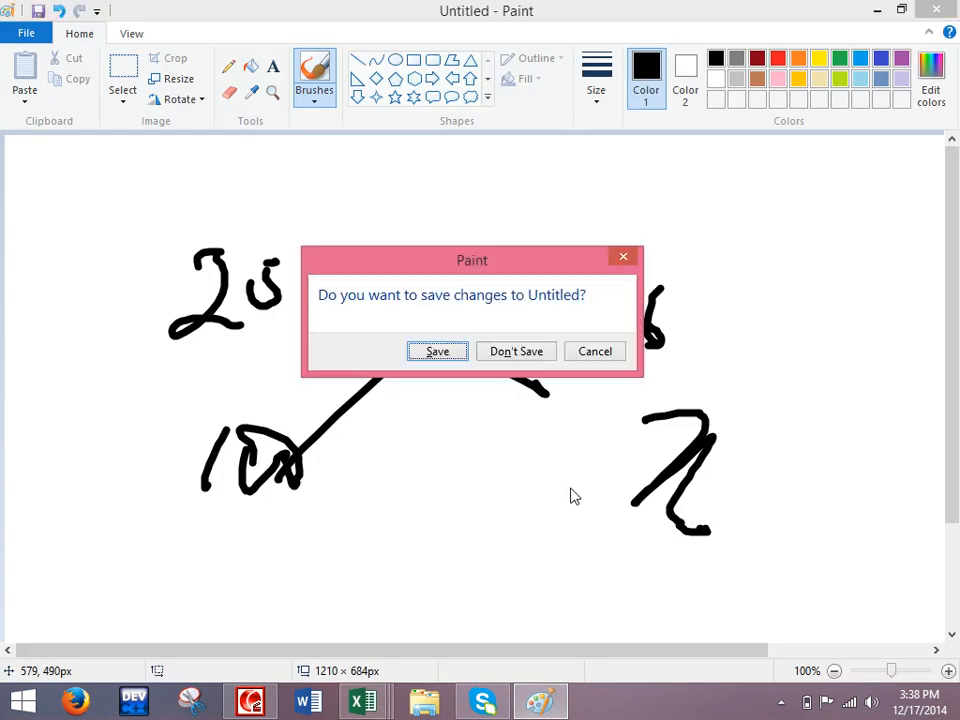
left_click(516, 358)
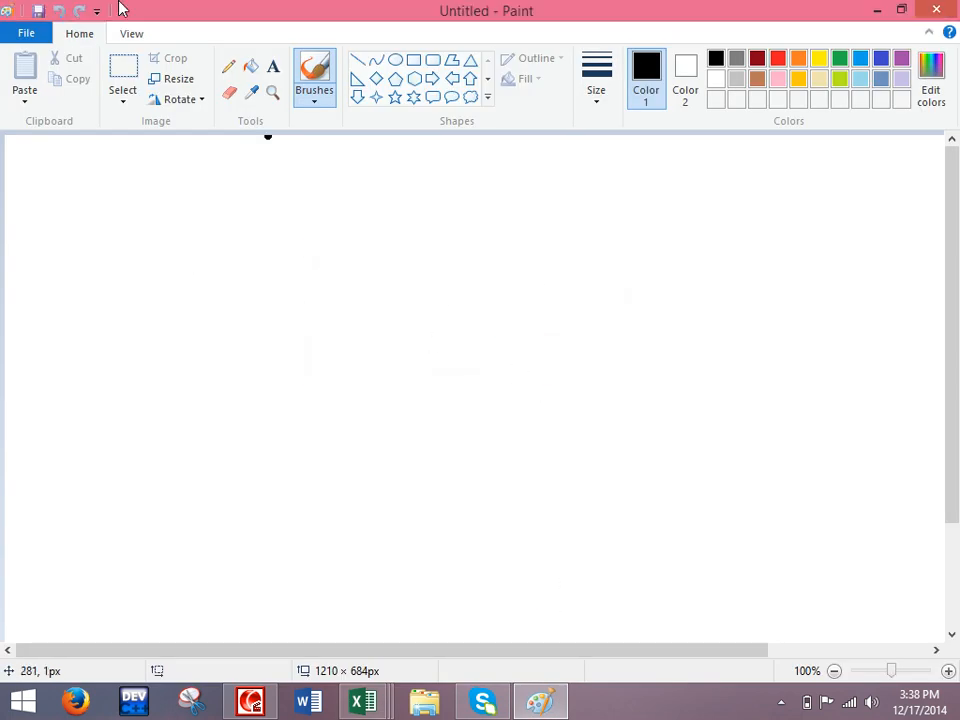
left_click_drag(355, 314, 337, 413)
left_click(467, 337)
mouse_move(496, 290)
left_mouse_down()
mouse_move(530, 362)
mouse_move(561, 318)
left_mouse_up()
mouse_move(598, 284)
left_mouse_down()
mouse_move(645, 342)
mouse_move(605, 345)
left_mouse_up()
left_click_drag(600, 284, 648, 270)
left_click_drag(714, 291, 706, 297)
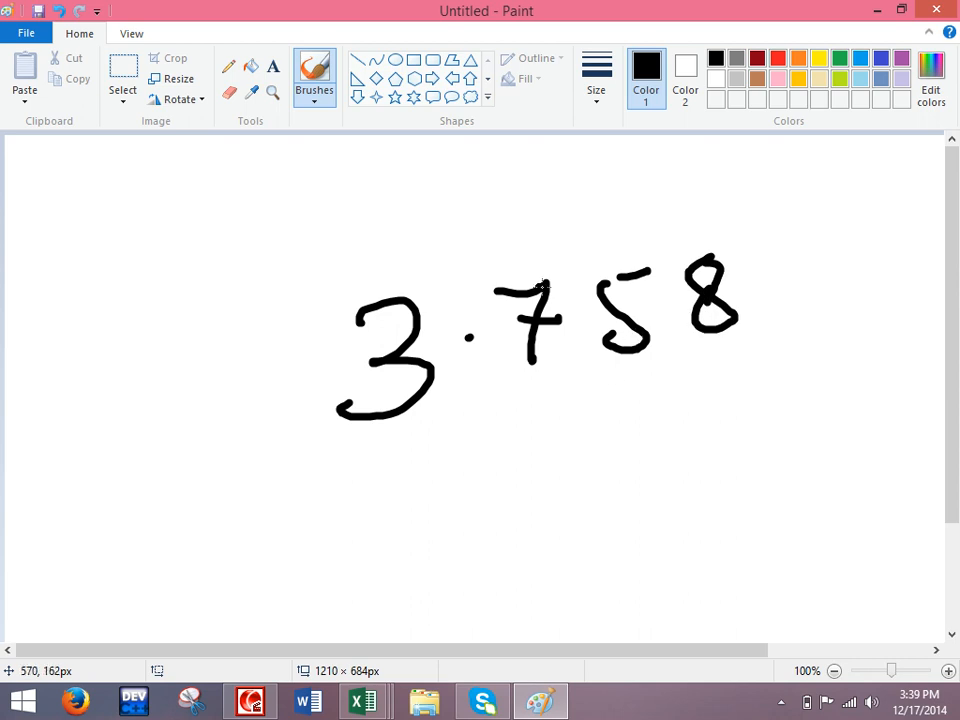
- Add marks, circle a 4 and strike out 758, then return to Excel
mouse_move(455, 306)
left_mouse_down()
mouse_move(459, 250)
mouse_move(489, 270)
mouse_move(503, 267)
mouse_move(492, 284)
left_mouse_up()
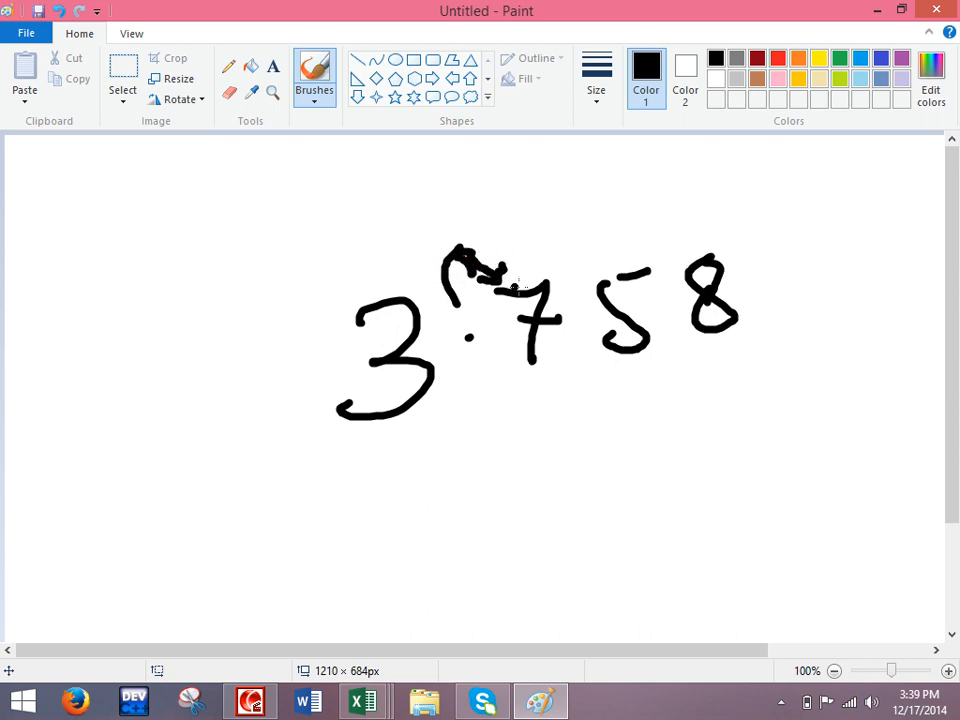
left_click_drag(546, 424, 549, 466)
mouse_move(557, 397)
left_mouse_down()
mouse_move(540, 393)
mouse_move(567, 430)
mouse_move(539, 452)
mouse_move(405, 446)
mouse_move(435, 441)
left_mouse_up()
mouse_move(82, 407)
left_mouse_down()
mouse_move(100, 463)
mouse_move(89, 516)
left_mouse_up()
mouse_move(139, 390)
left_mouse_down()
mouse_move(116, 354)
mouse_move(59, 553)
mouse_move(145, 354)
left_mouse_up()
left_click_drag(268, 357, 233, 419)
left_click_drag(731, 229, 548, 350)
left_click_drag(497, 283, 757, 328)
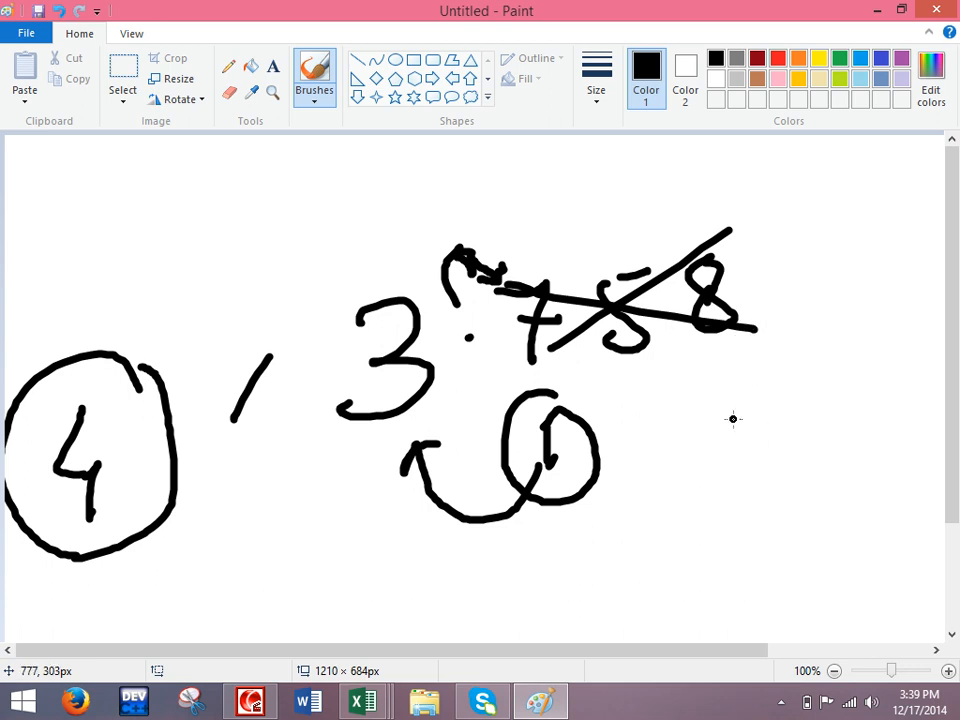
key("alt+Tab")
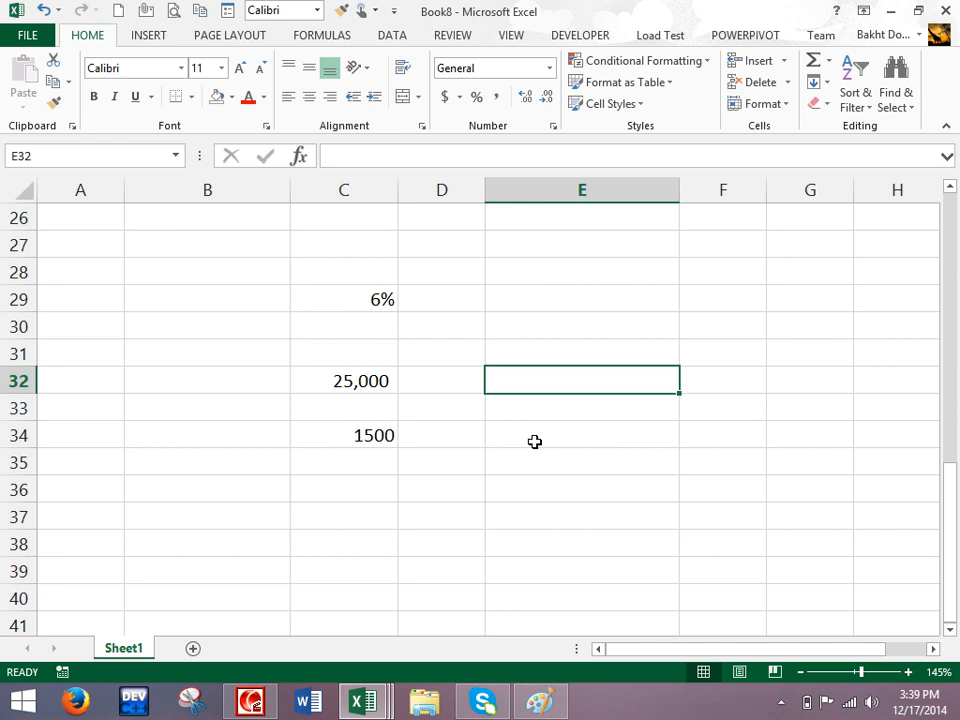
- Enter 3.7654 in E32 and decrease its shown decimals down to 4
type("3.")
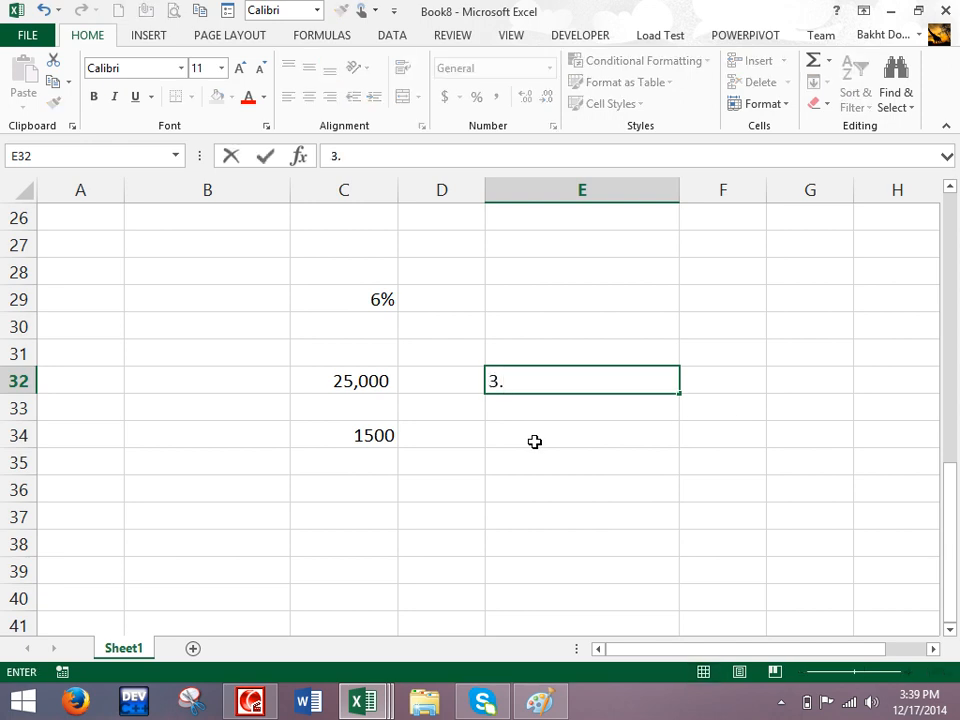
type("7654")
key("Return")
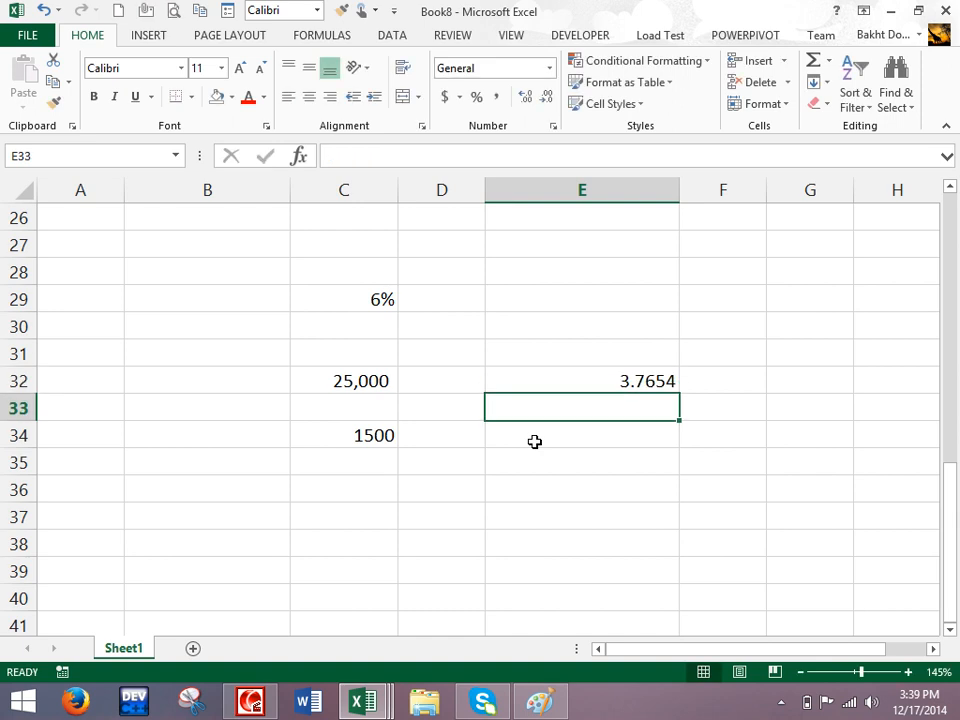
key("Up")
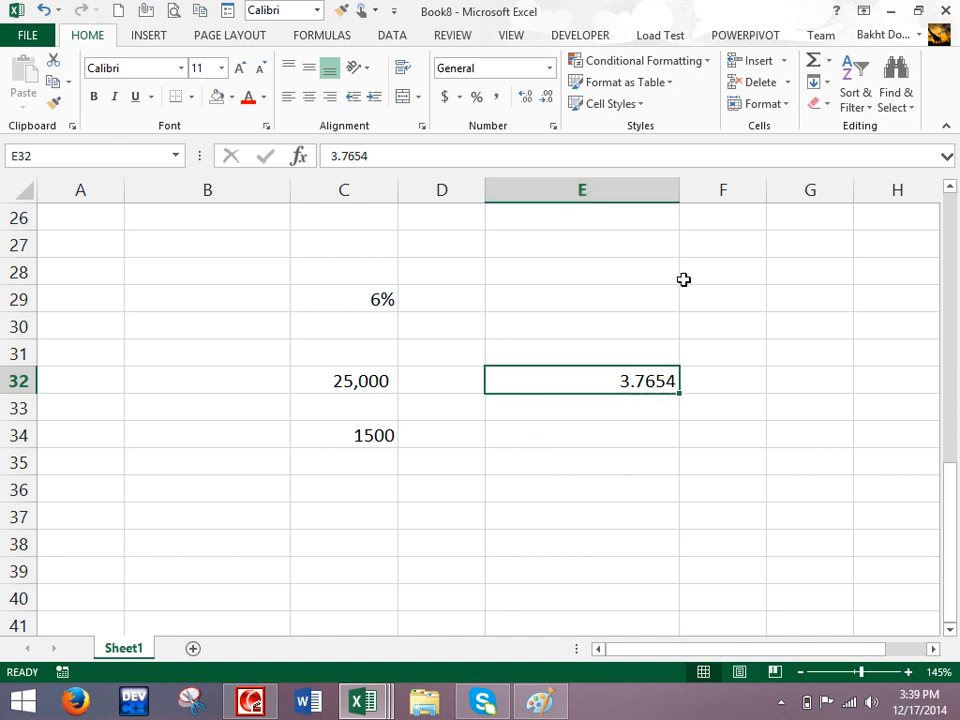
left_click(550, 101)
left_click(550, 101)
left_click(550, 101)
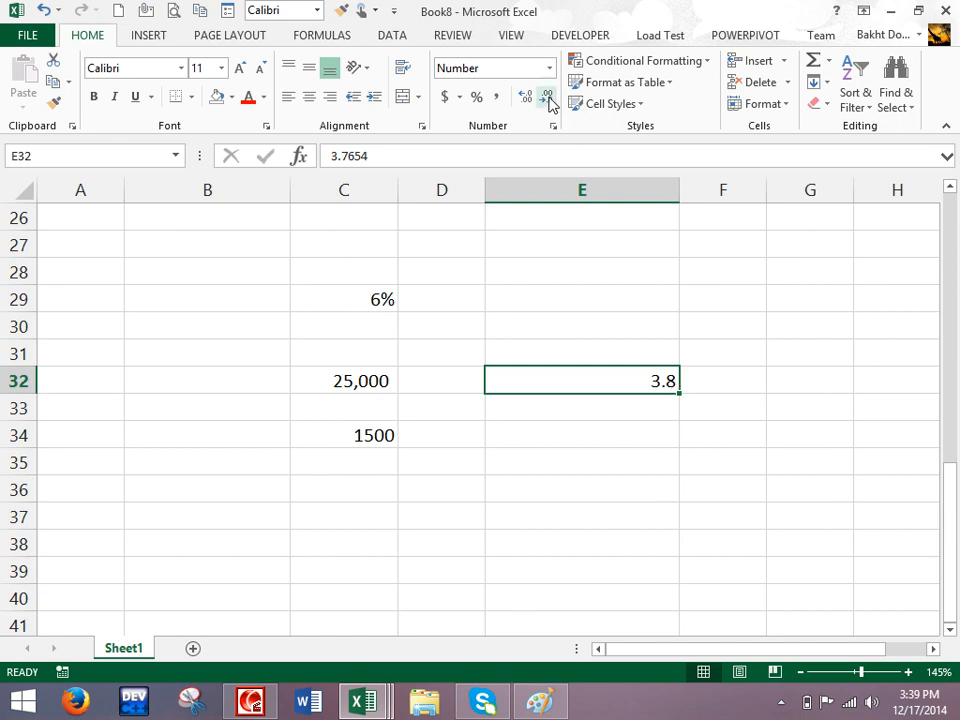
left_click(548, 98)
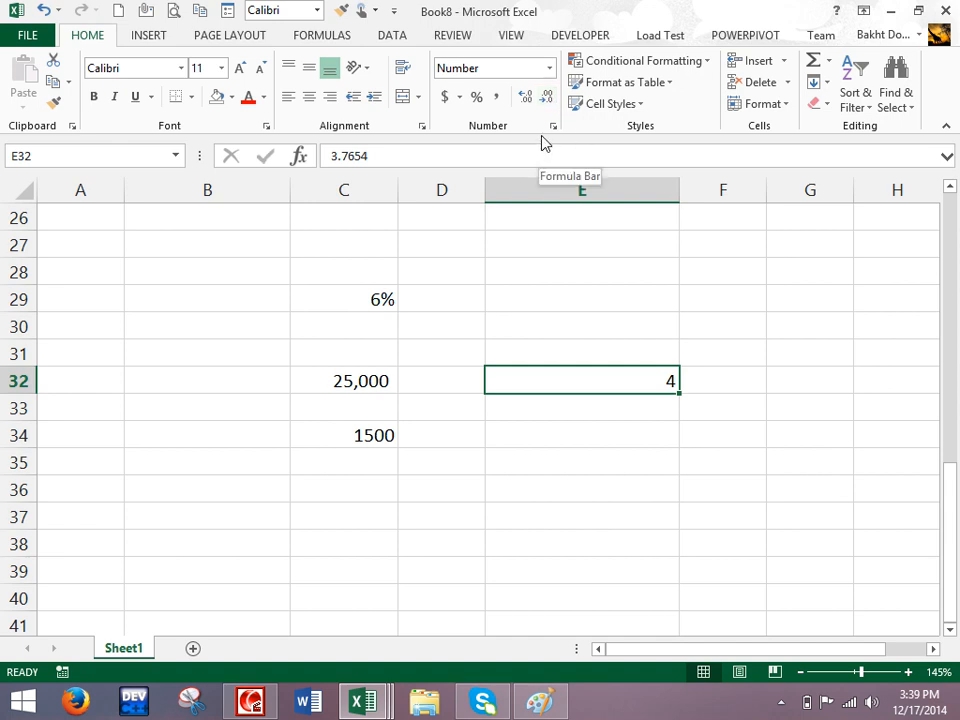
- Increase the decimals four times to display 3.7654 again
left_click(525, 97)
left_click(525, 97)
left_click(525, 97)
left_click(525, 97)
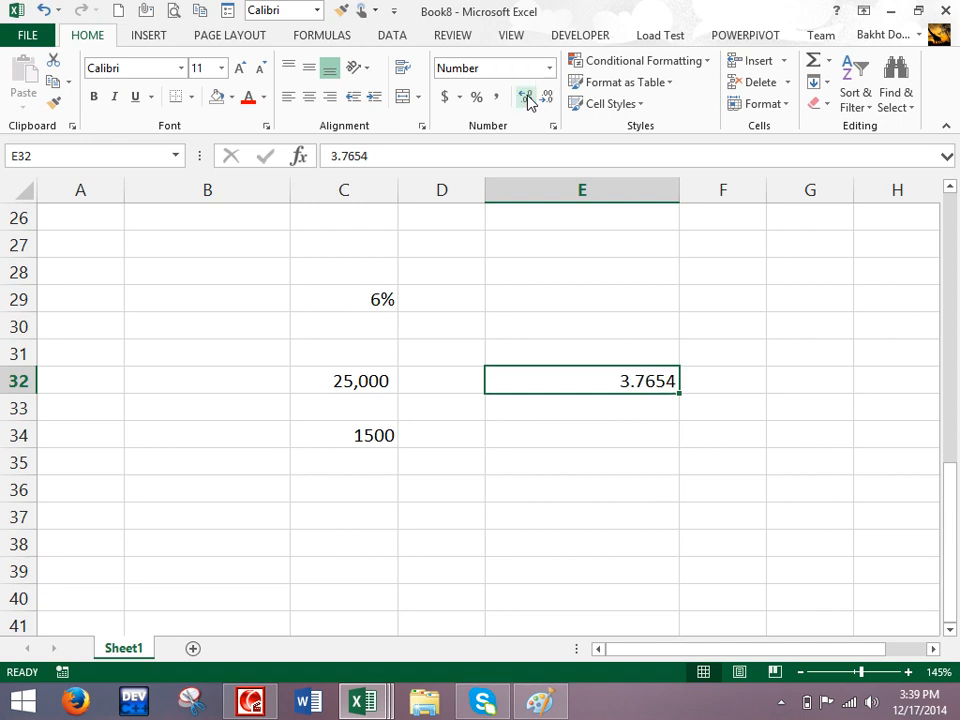